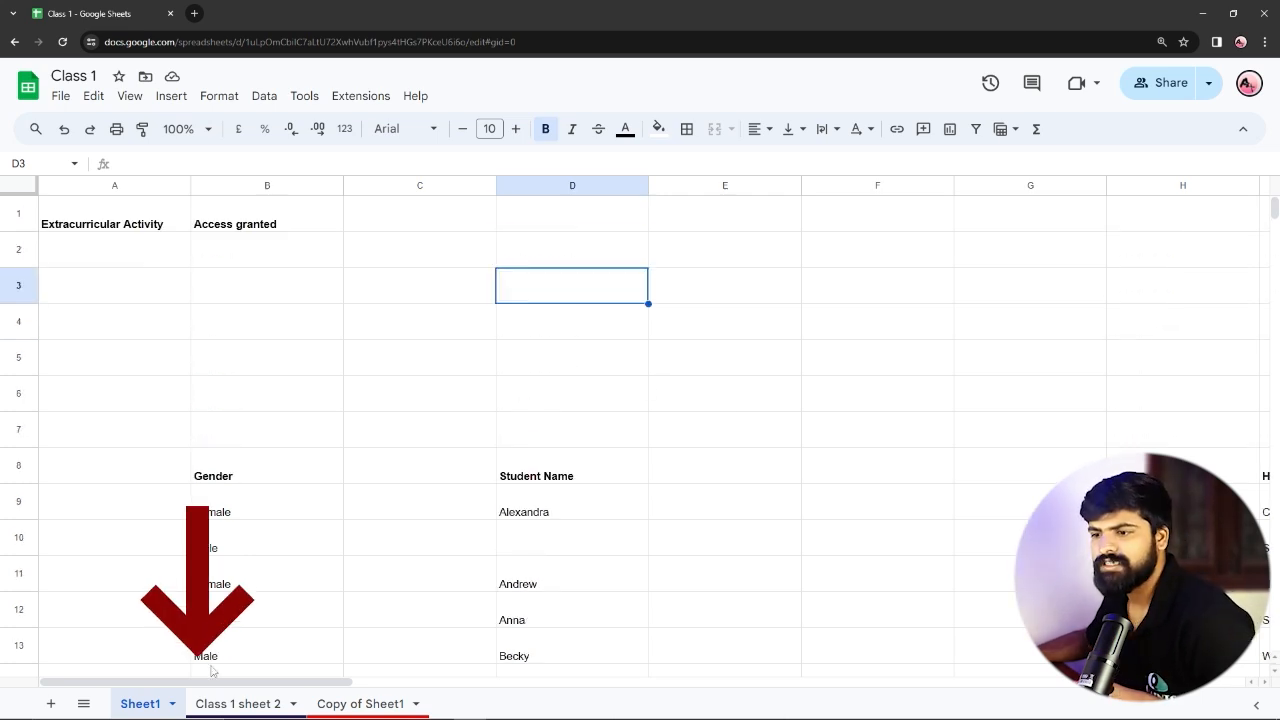
View the Class 1 sheet 2 and Copy of Sheet1 sheets, and return to Sheet1.
click(232, 704)
click(328, 705)
click(125, 704)
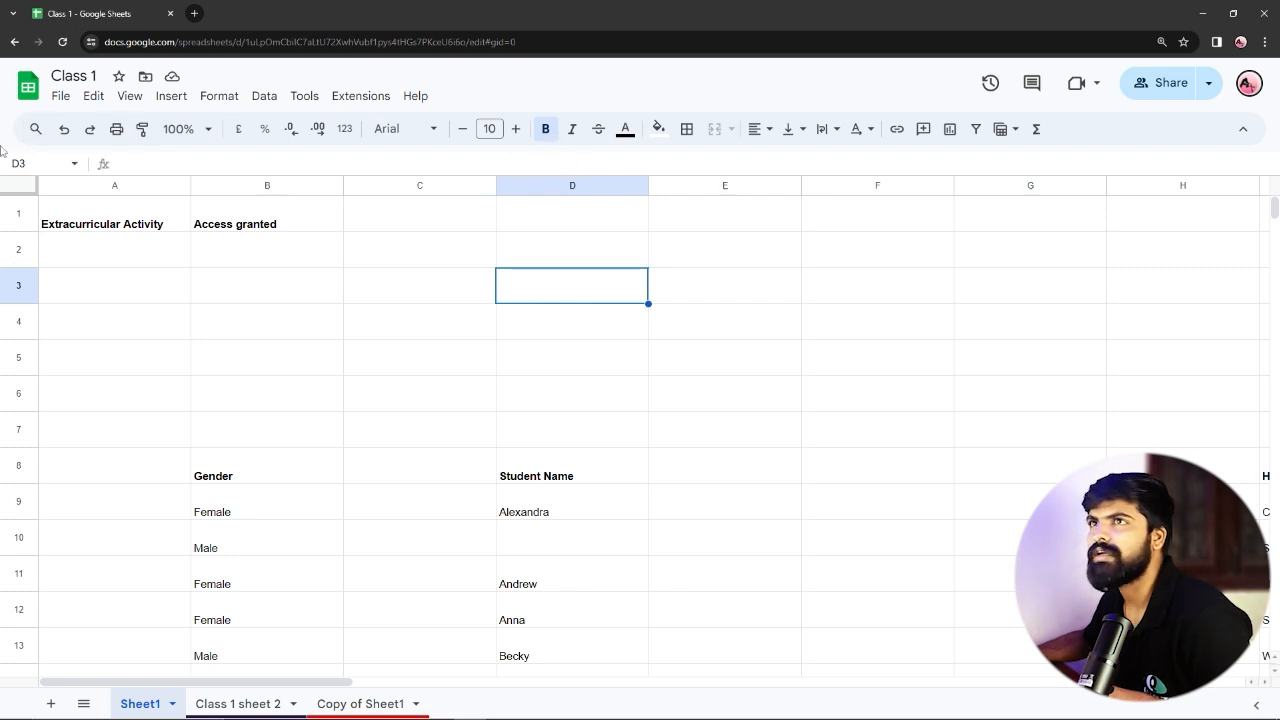
Search the available commands for "bold", and clear the query.
click(35, 128)
text(bold)
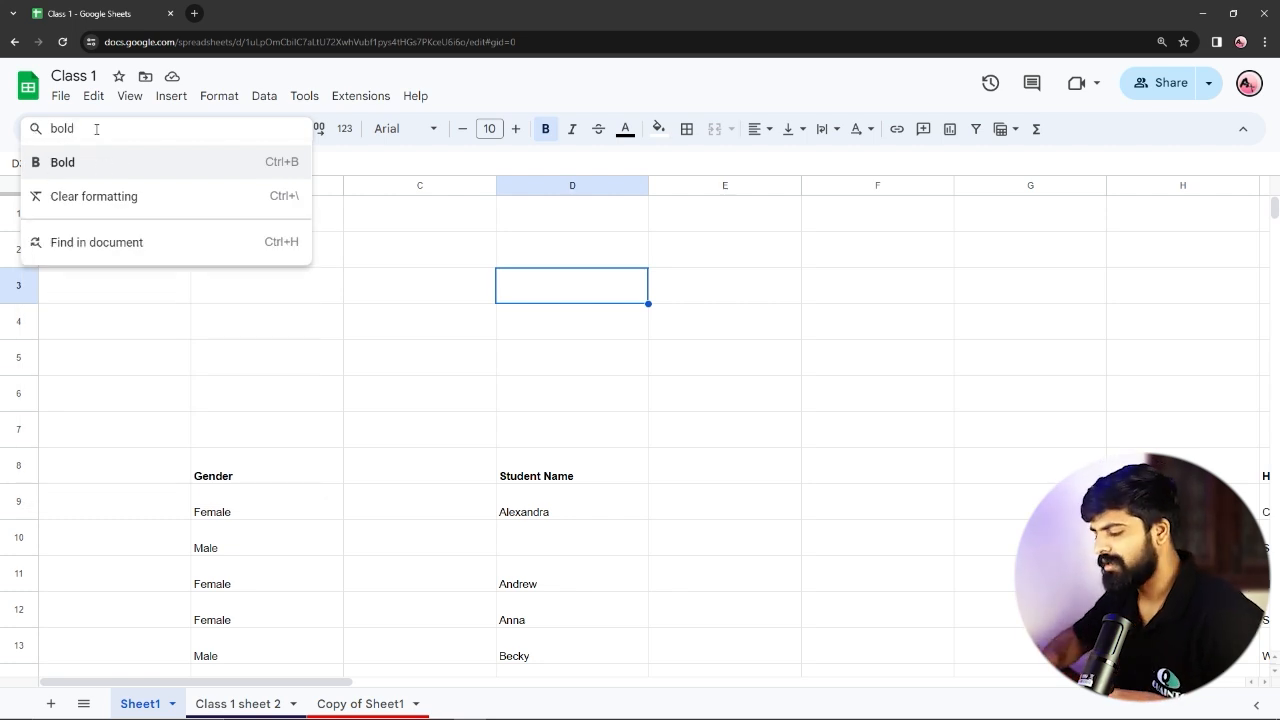
key(BackSpace)
key(BackSpace)
key(BackSpace)
key(BackSpace)
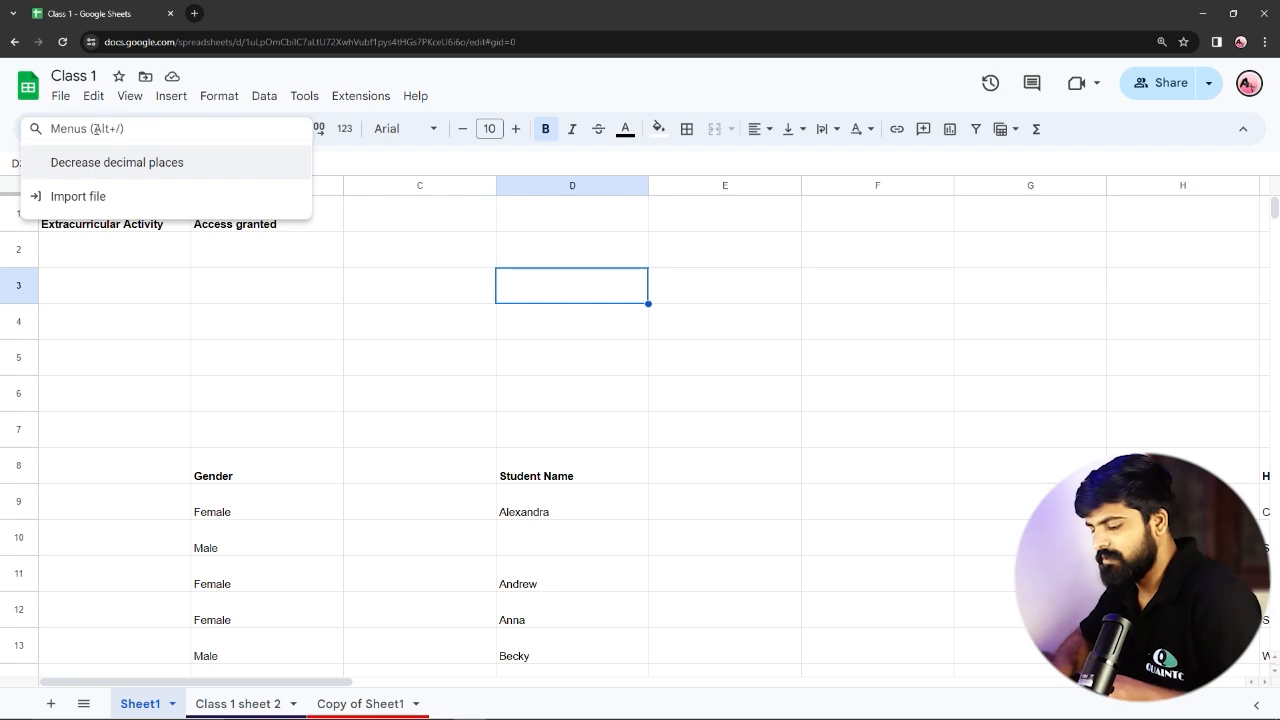
Search the available commands for "rupee", clear the query and close the command search.
text(rupee)
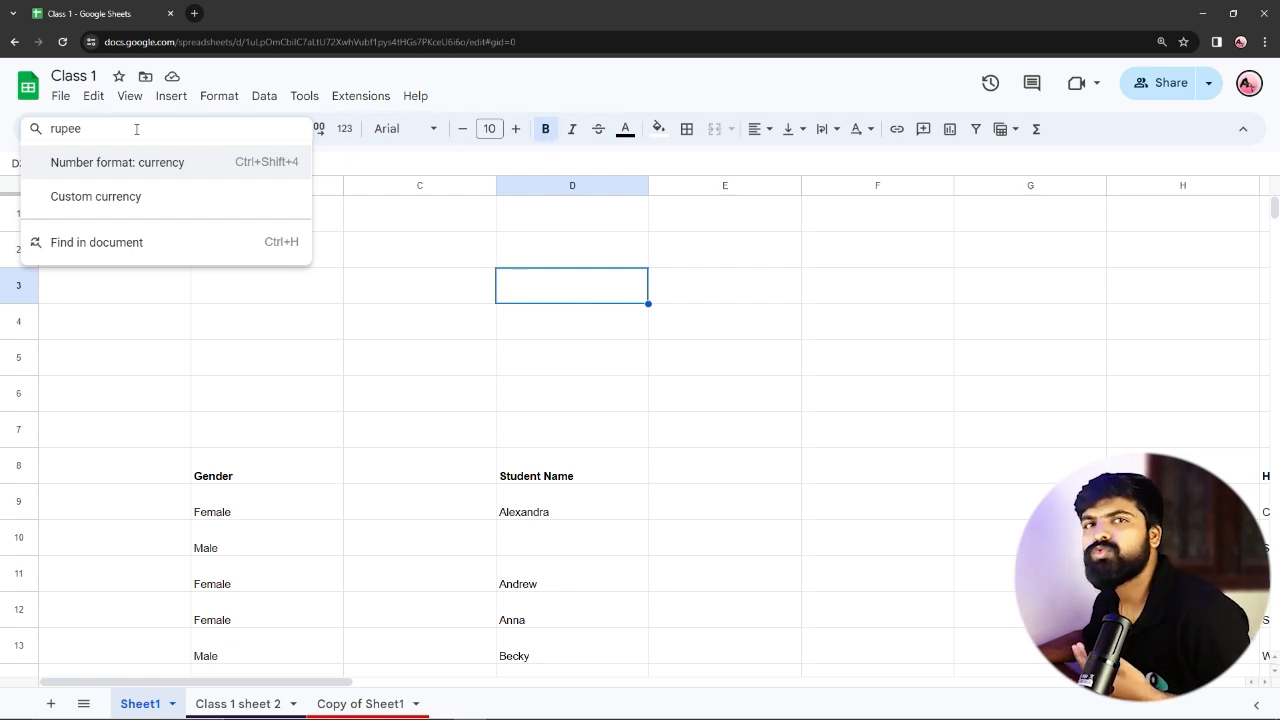
key(BackSpace)
key(BackSpace)
key(BackSpace)
key(BackSpace)
key(BackSpace)
click(383, 211)
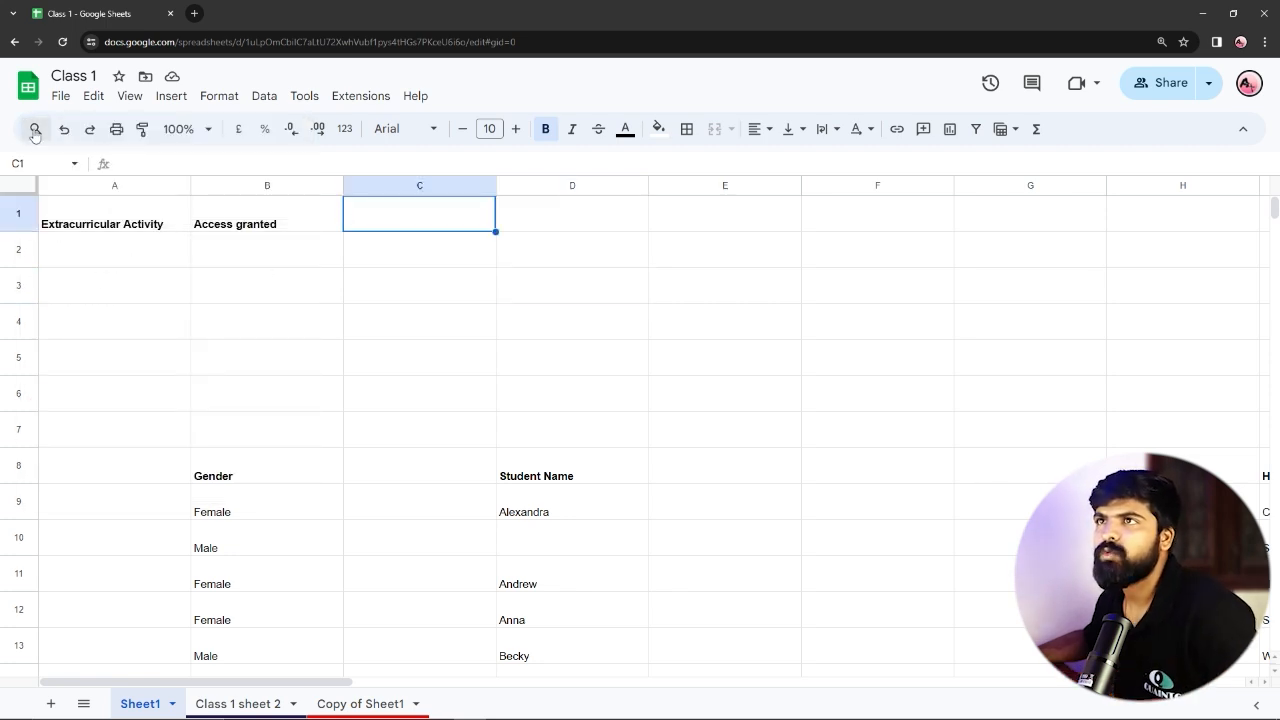
click(416, 97)
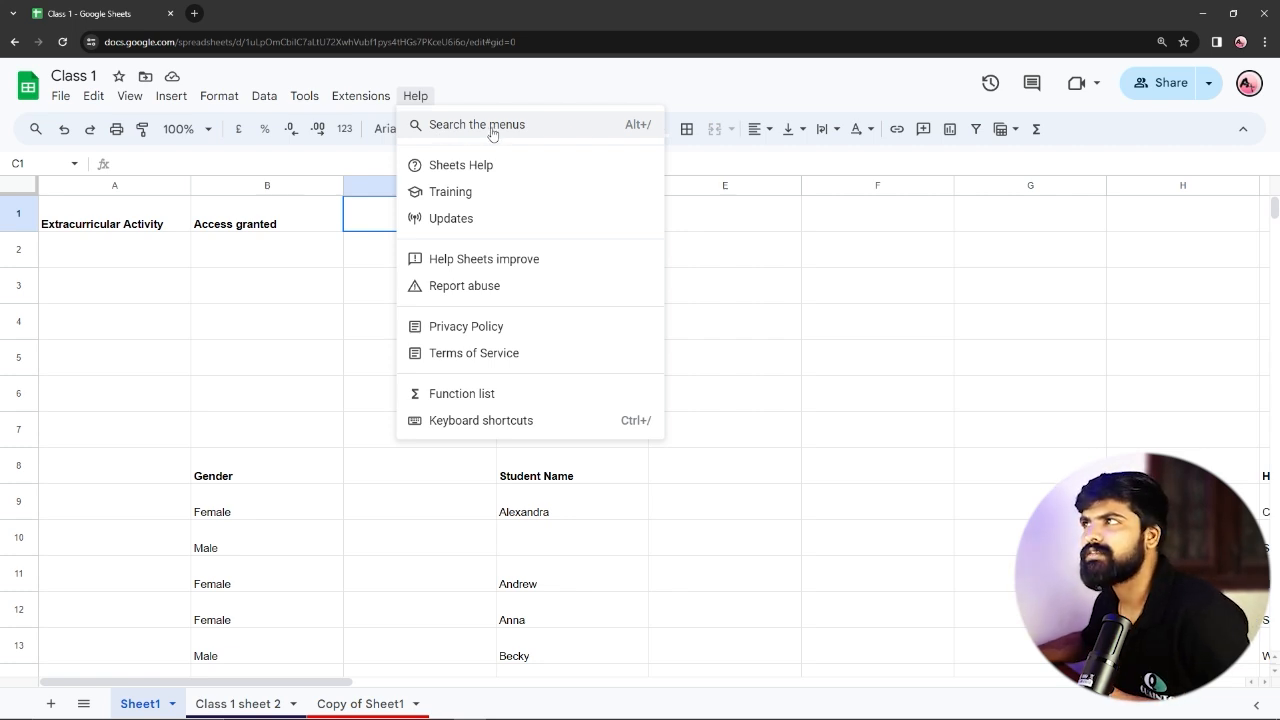
click(336, 206)
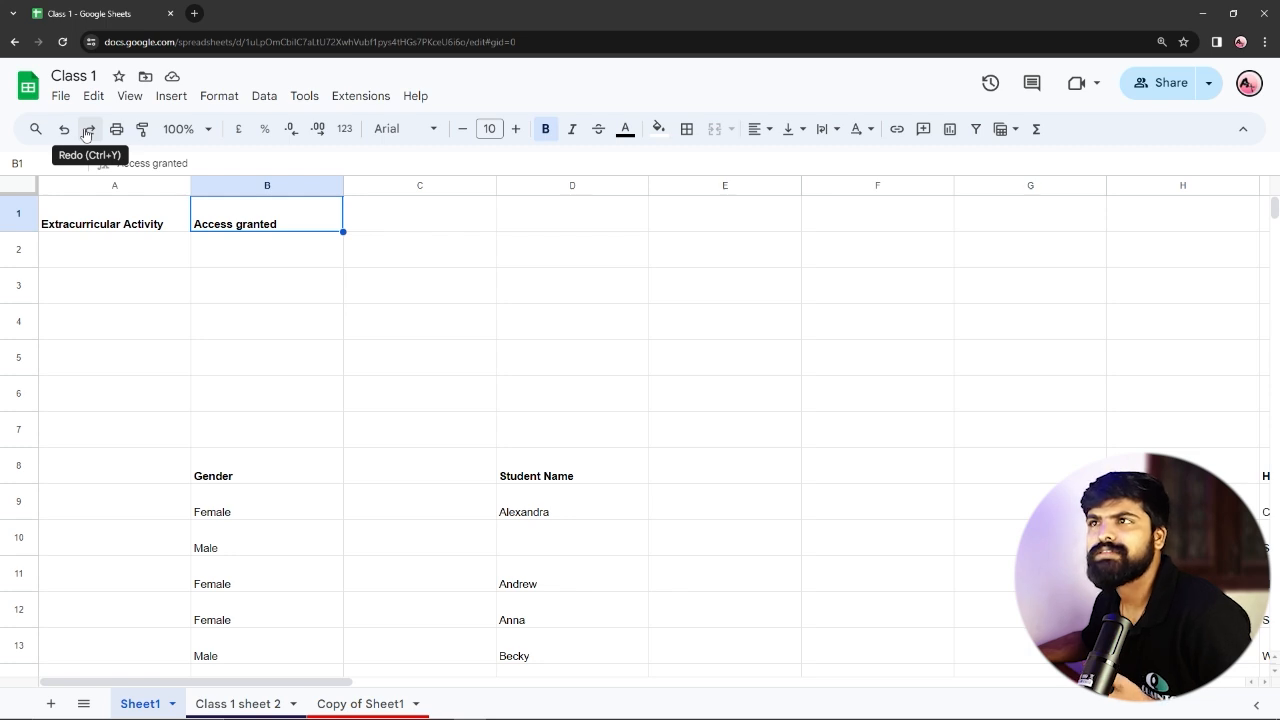
Enter "Quaintc" in cell C4 of Sheet1.
click(415, 330)
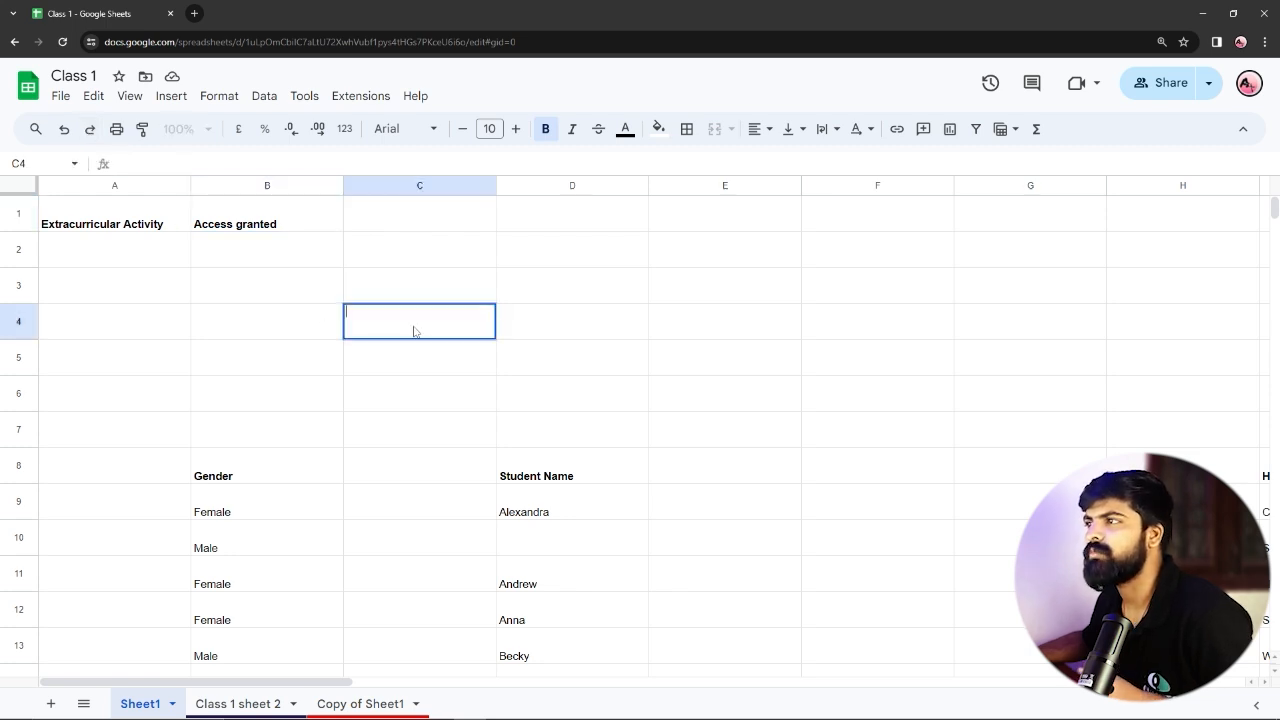
text(Quaintc)
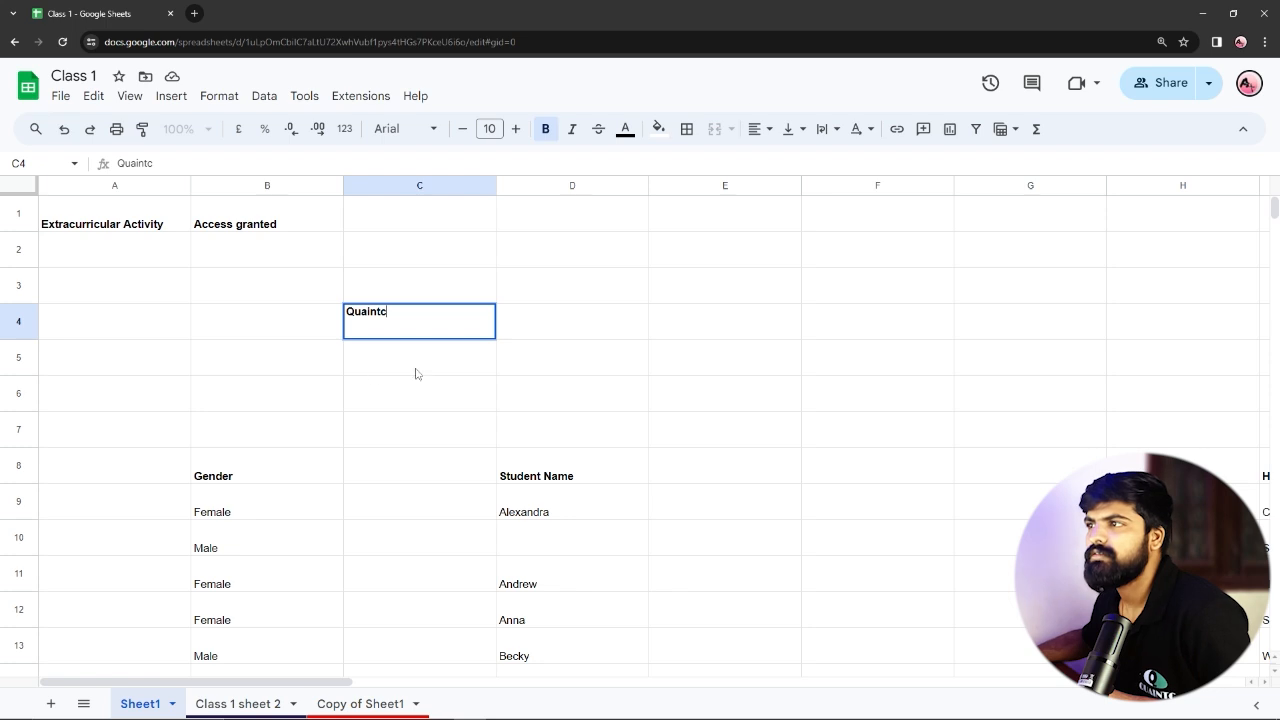
click(378, 357)
click(367, 330)
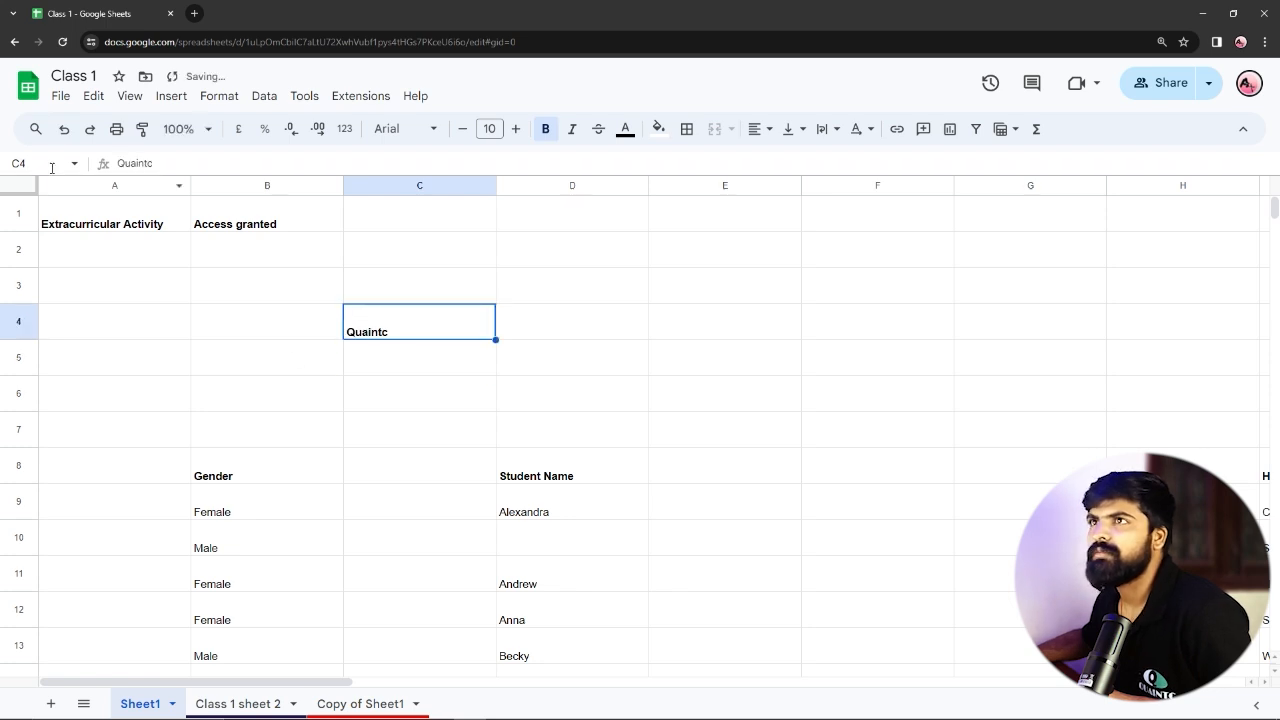
Undo the text entry in cell C4 and redo it.
click(63, 128)
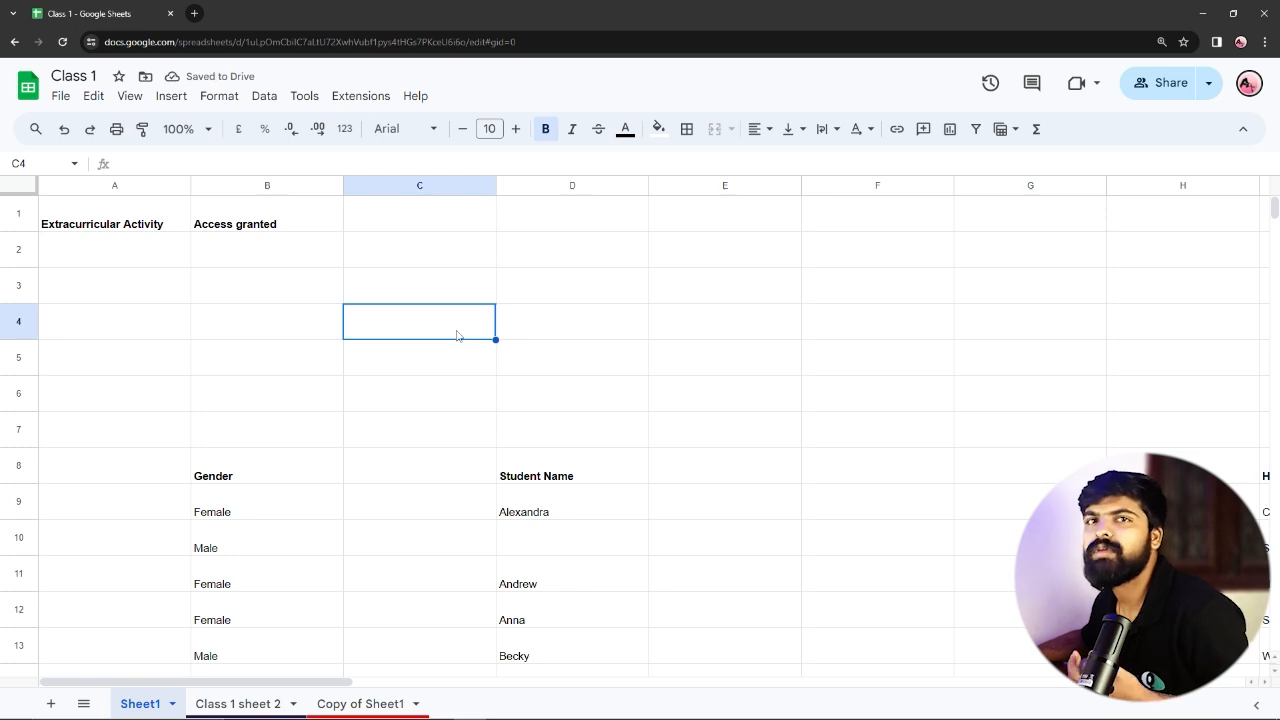
click(91, 129)
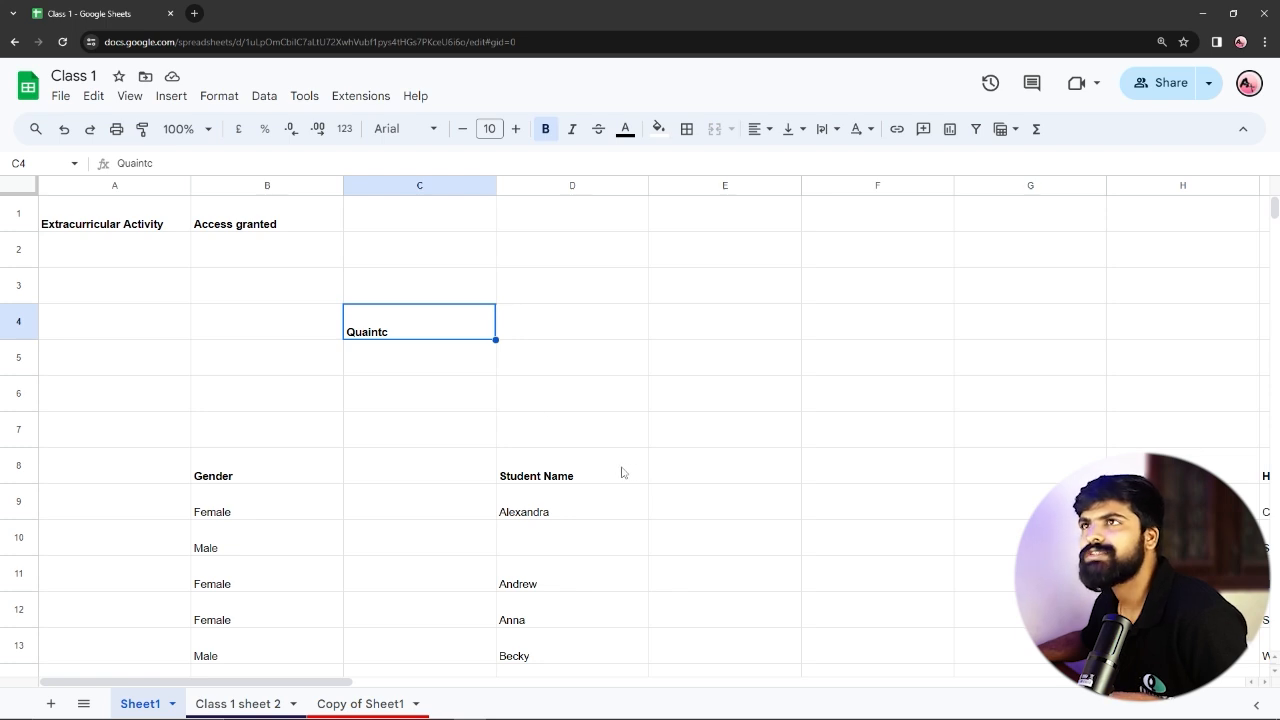
View the print settings for the current sheet, and leave them without printing.
click(116, 133)
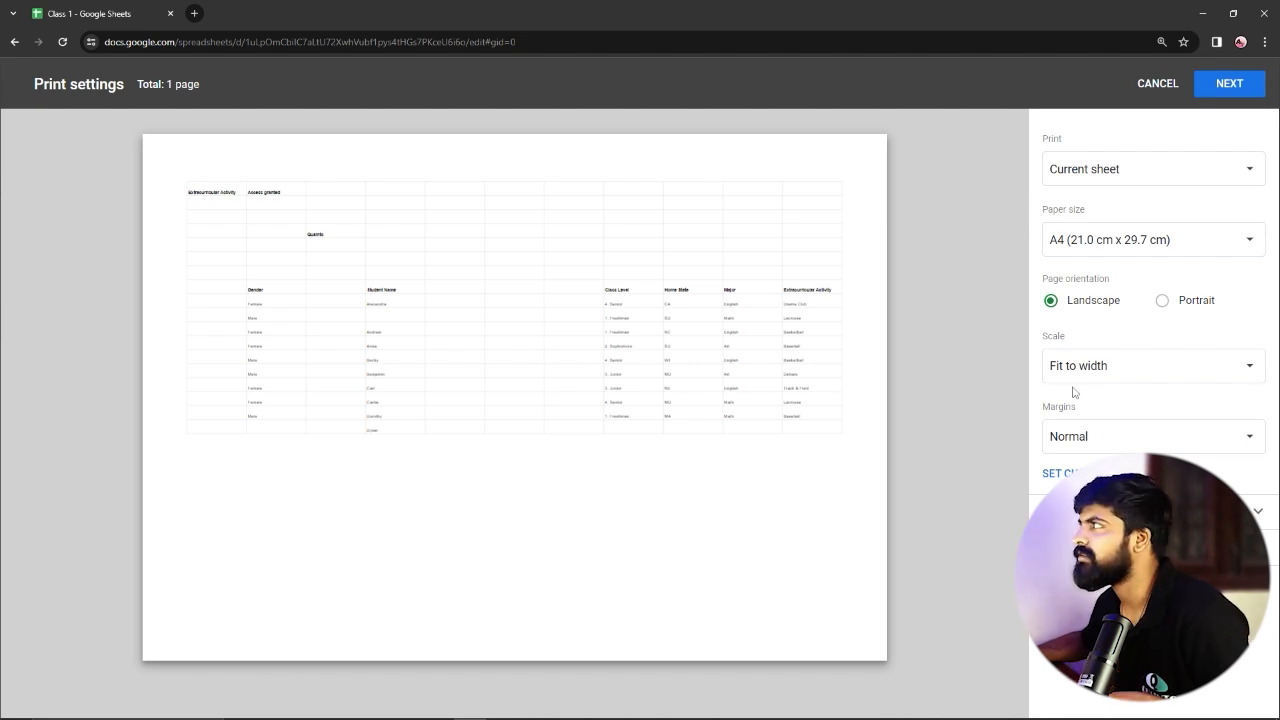
click(1158, 83)
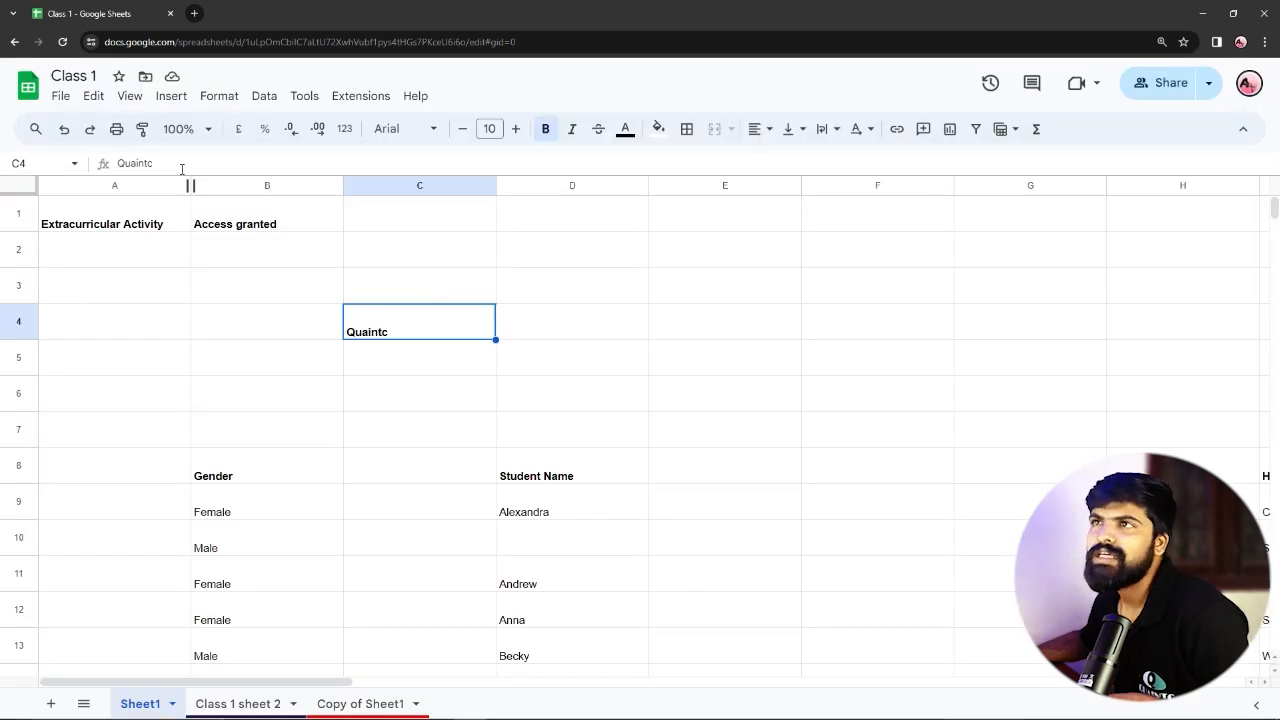
Enter a first name in cell D4 and set its text colour to red.
click(141, 131)
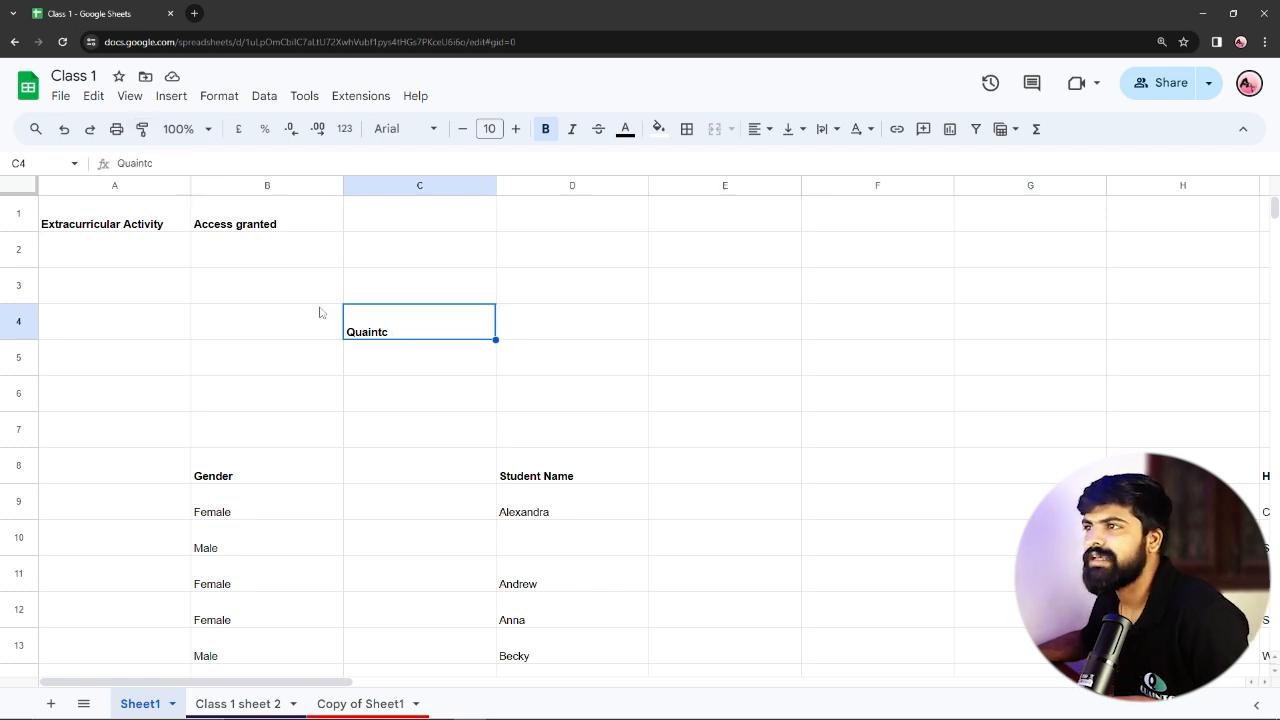
click(565, 328)
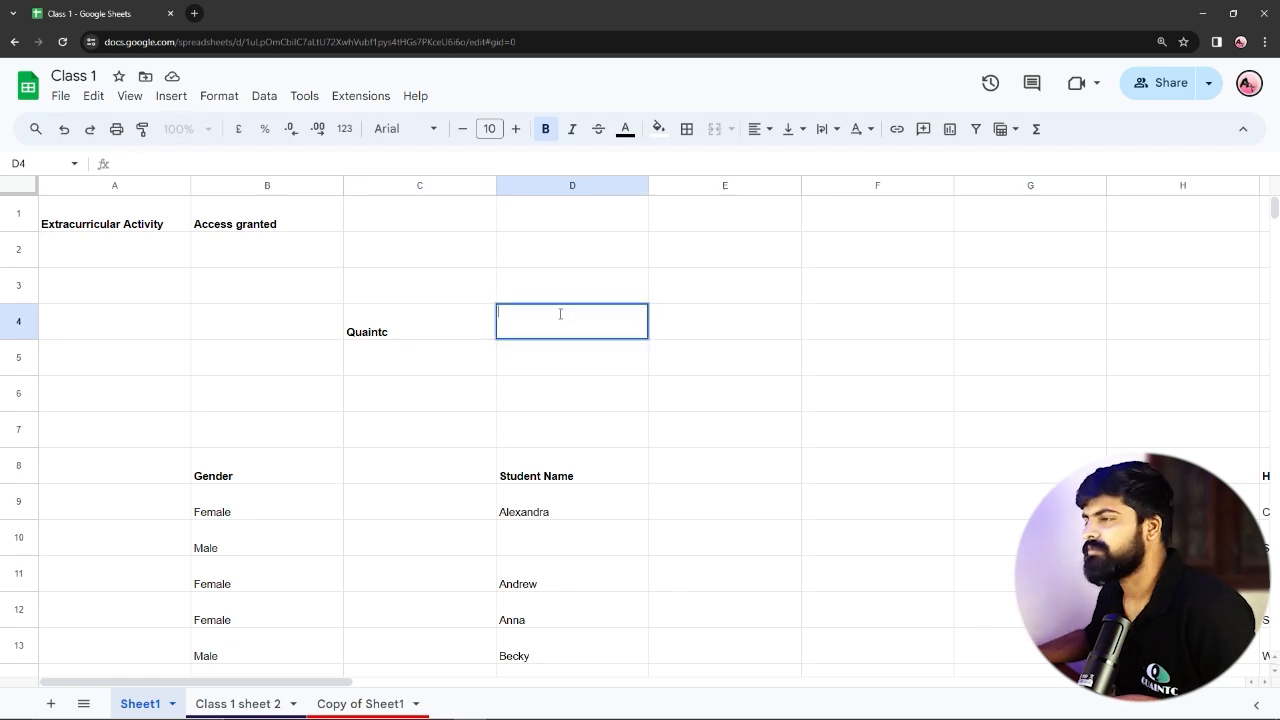
text(saurabh)
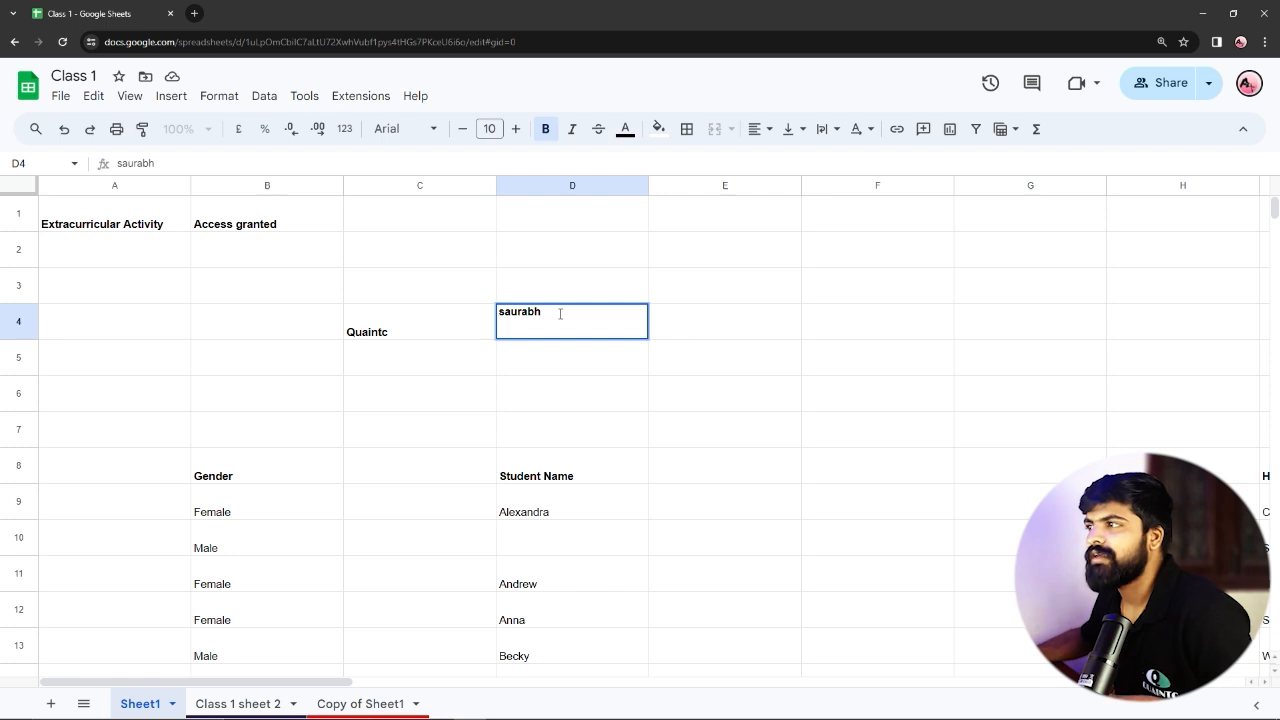
drag(560, 314, 483, 320)
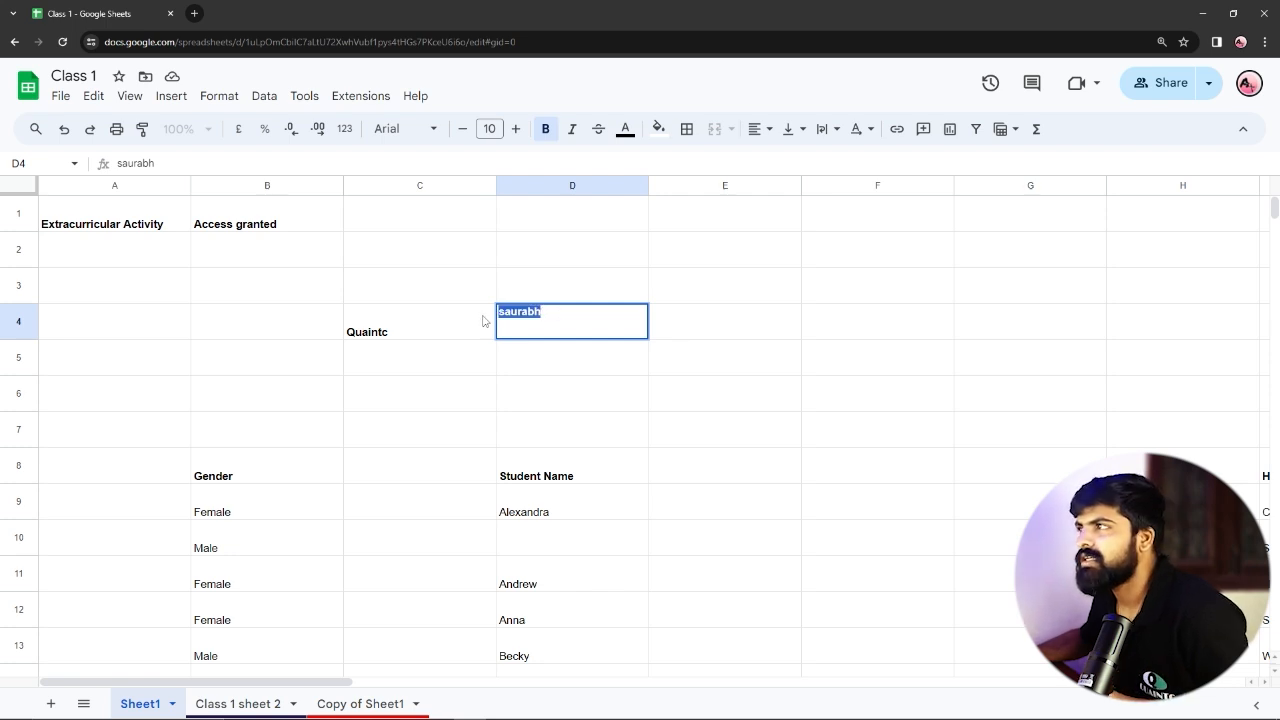
click(625, 130)
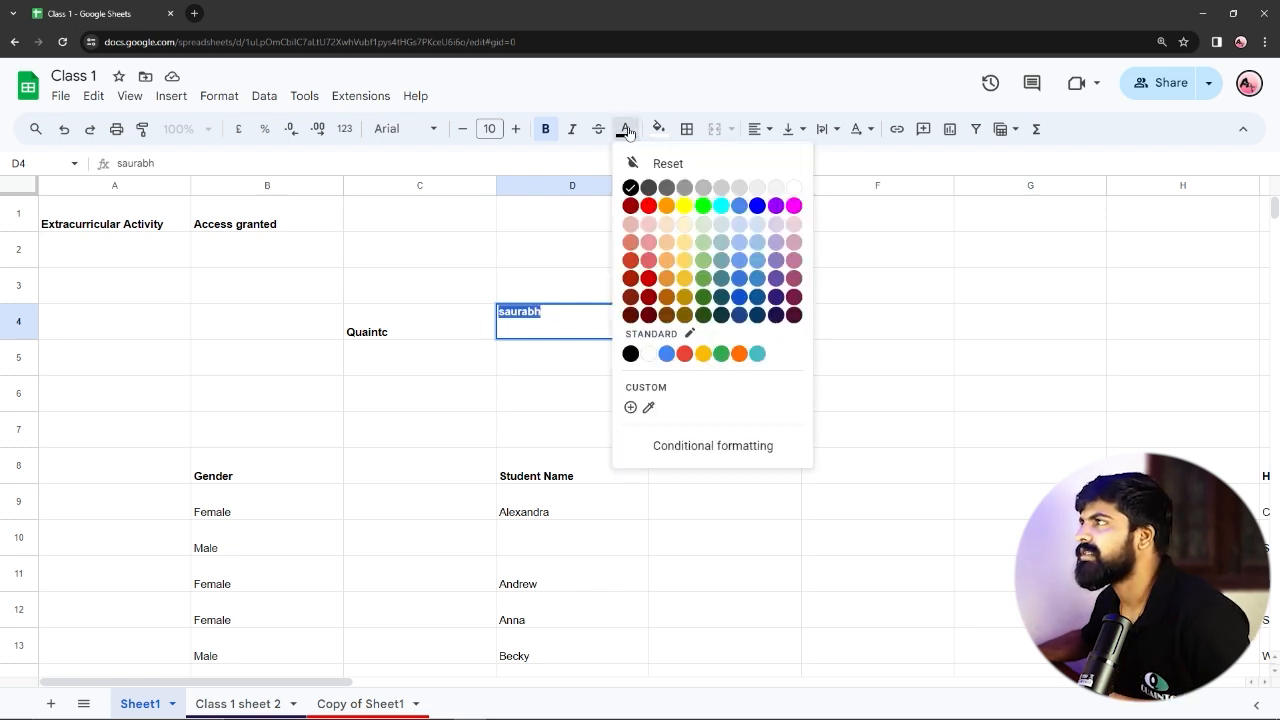
click(648, 205)
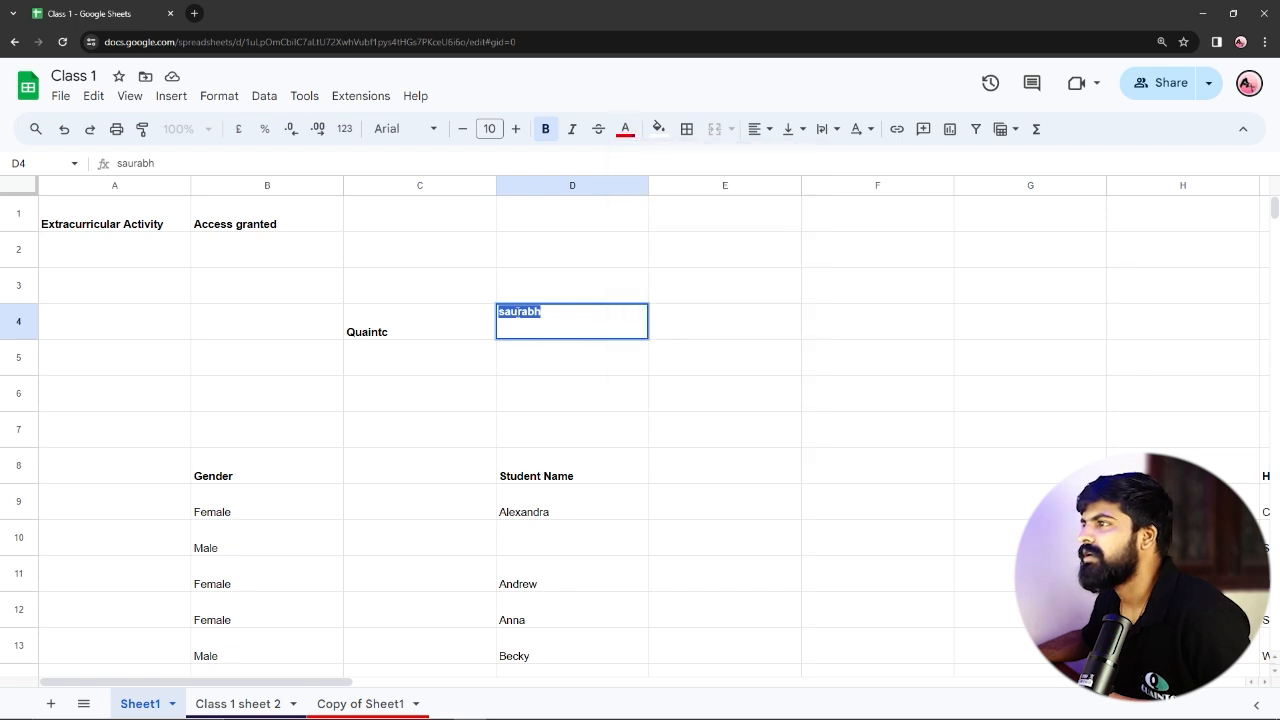
click(455, 280)
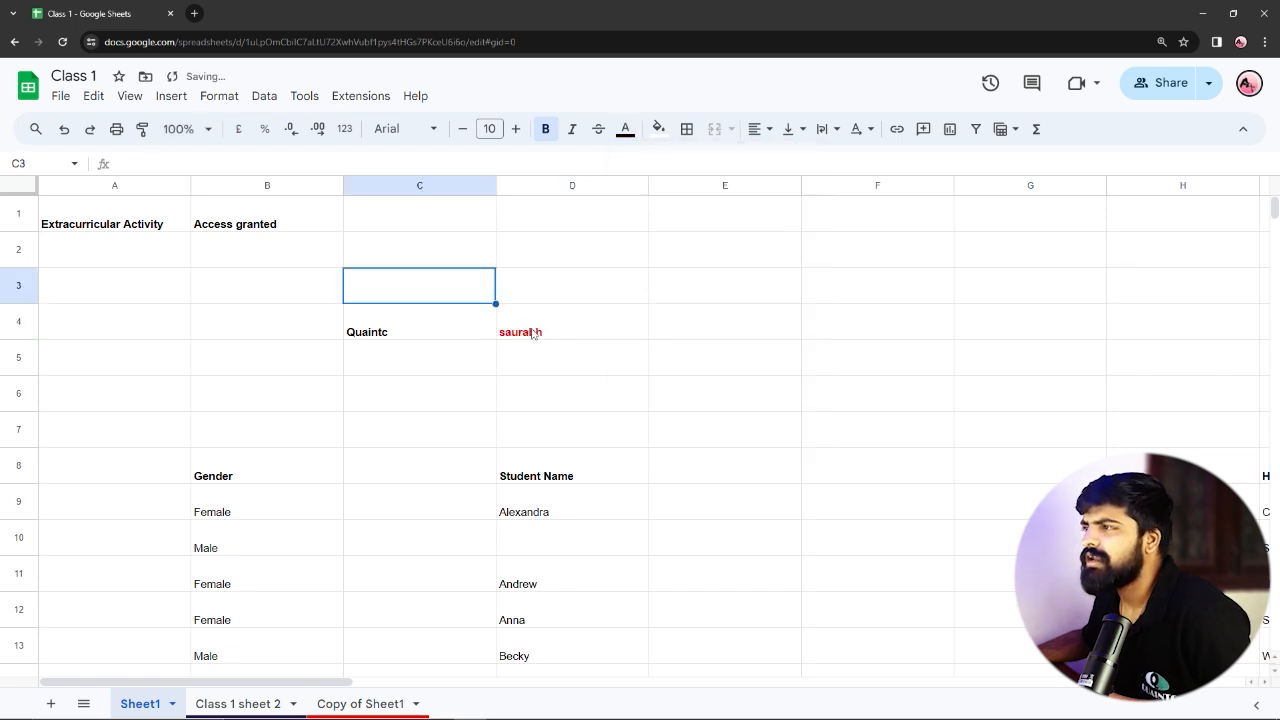
Copy the red text formatting from cell D4 to cell C4 with Paint format.
click(525, 336)
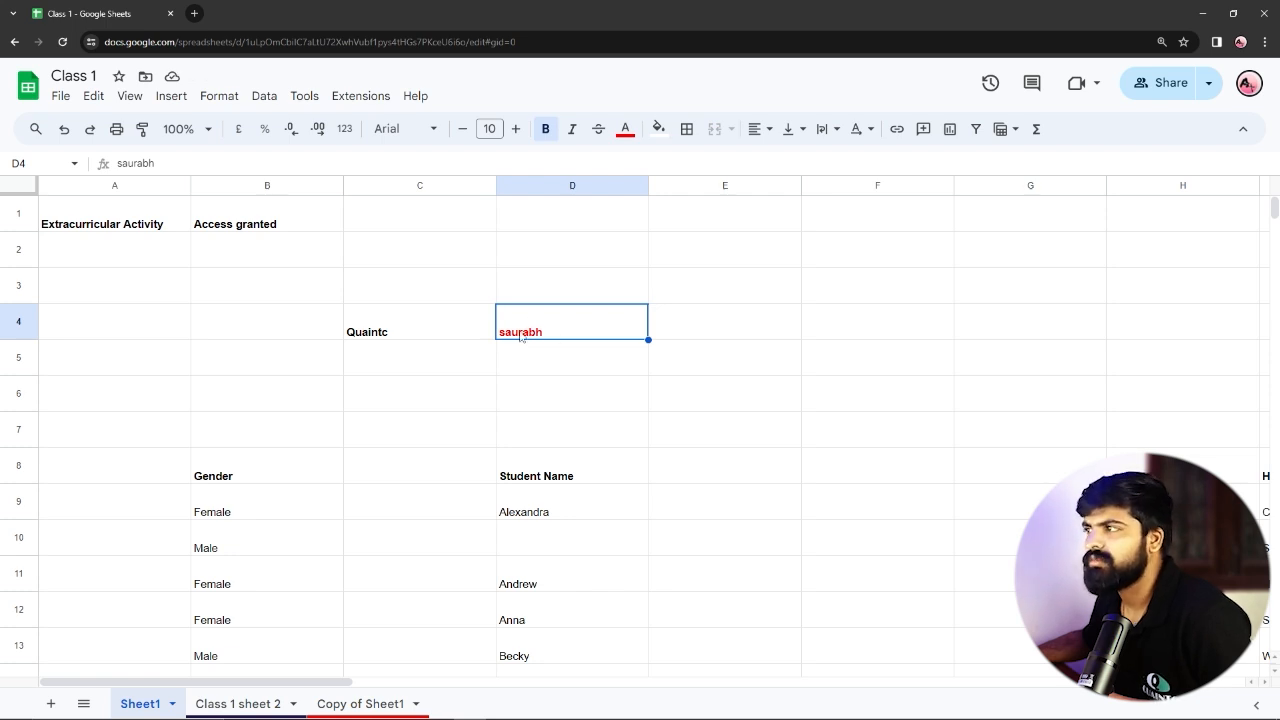
click(140, 132)
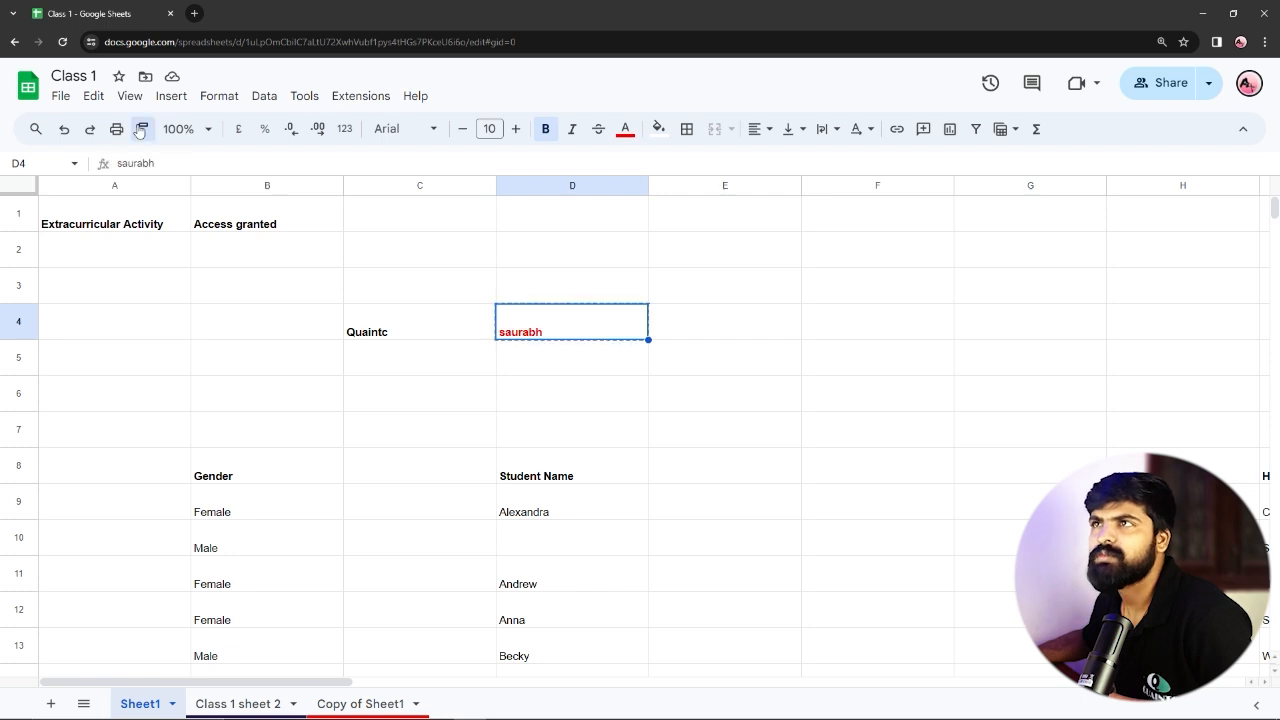
click(375, 336)
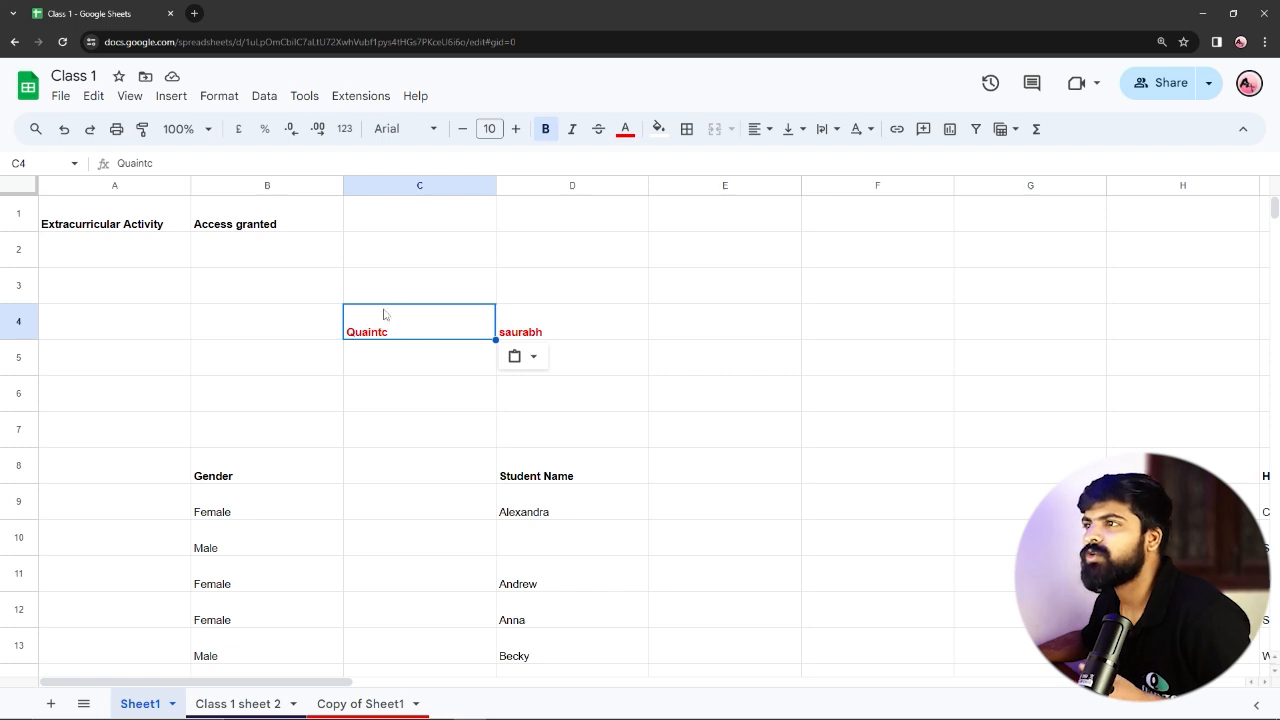
Fill the empty cell C2 with red.
click(419, 249)
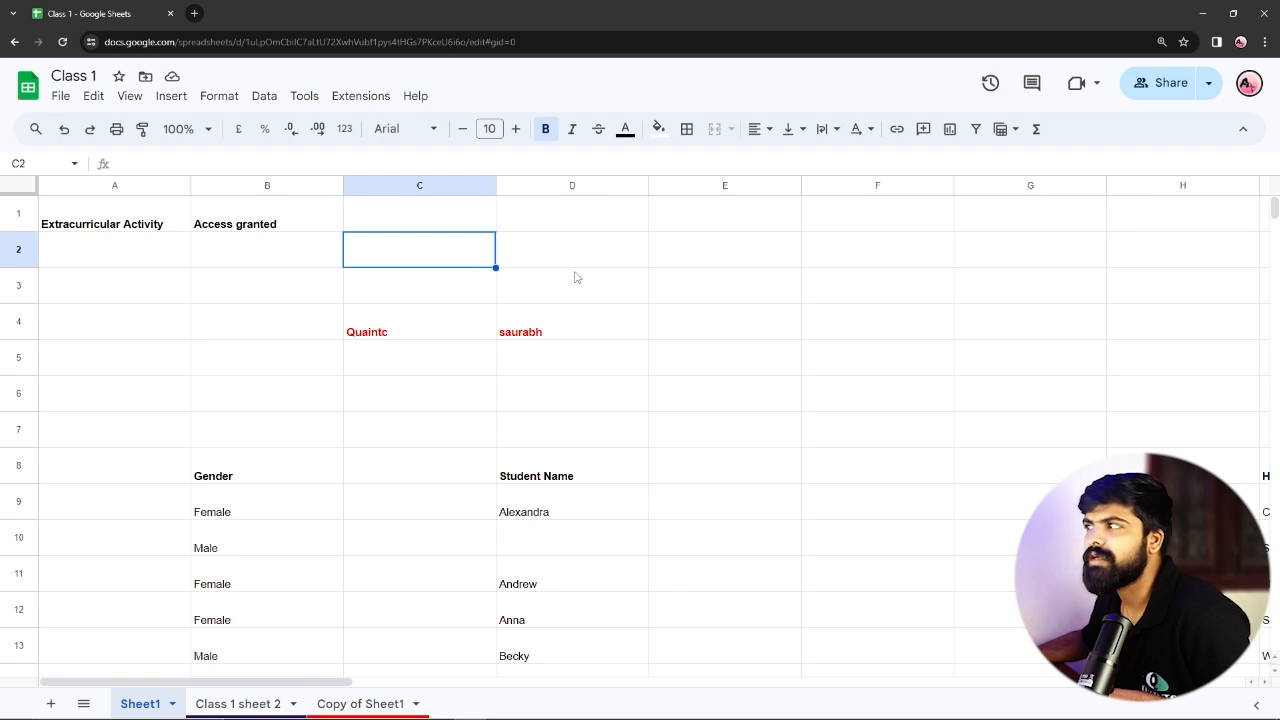
drag(657, 253, 860, 471)
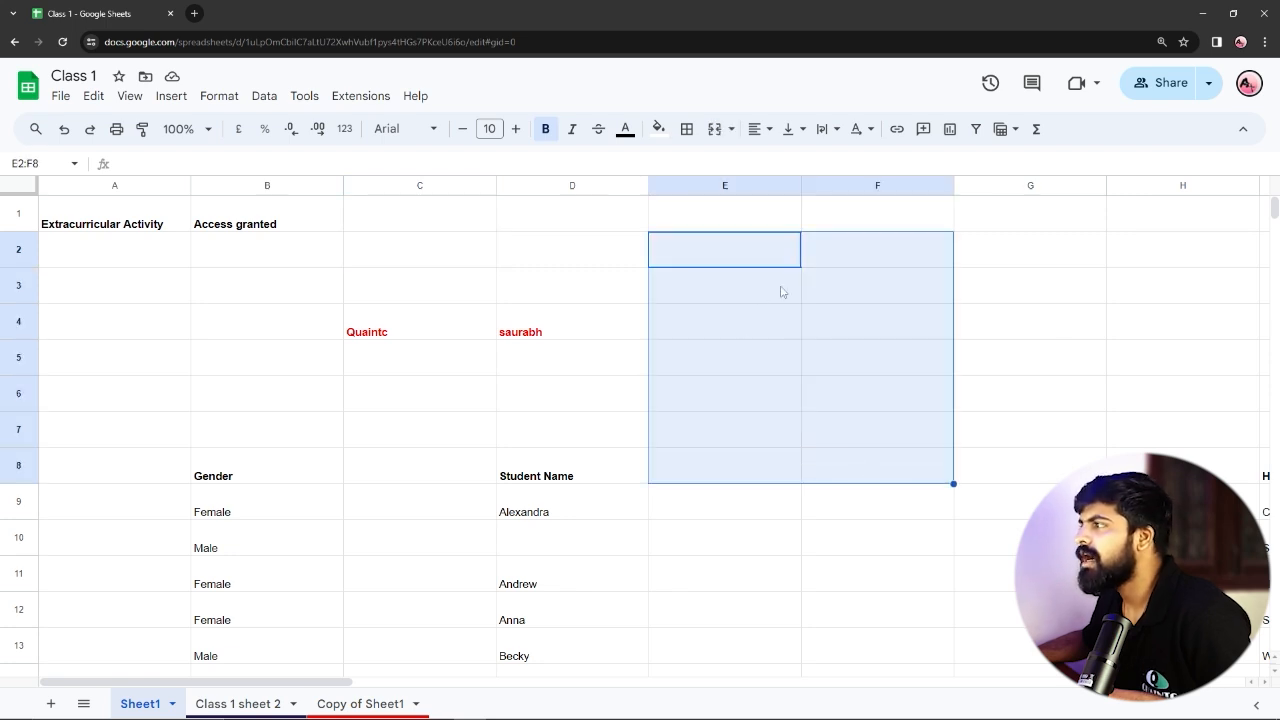
click(414, 254)
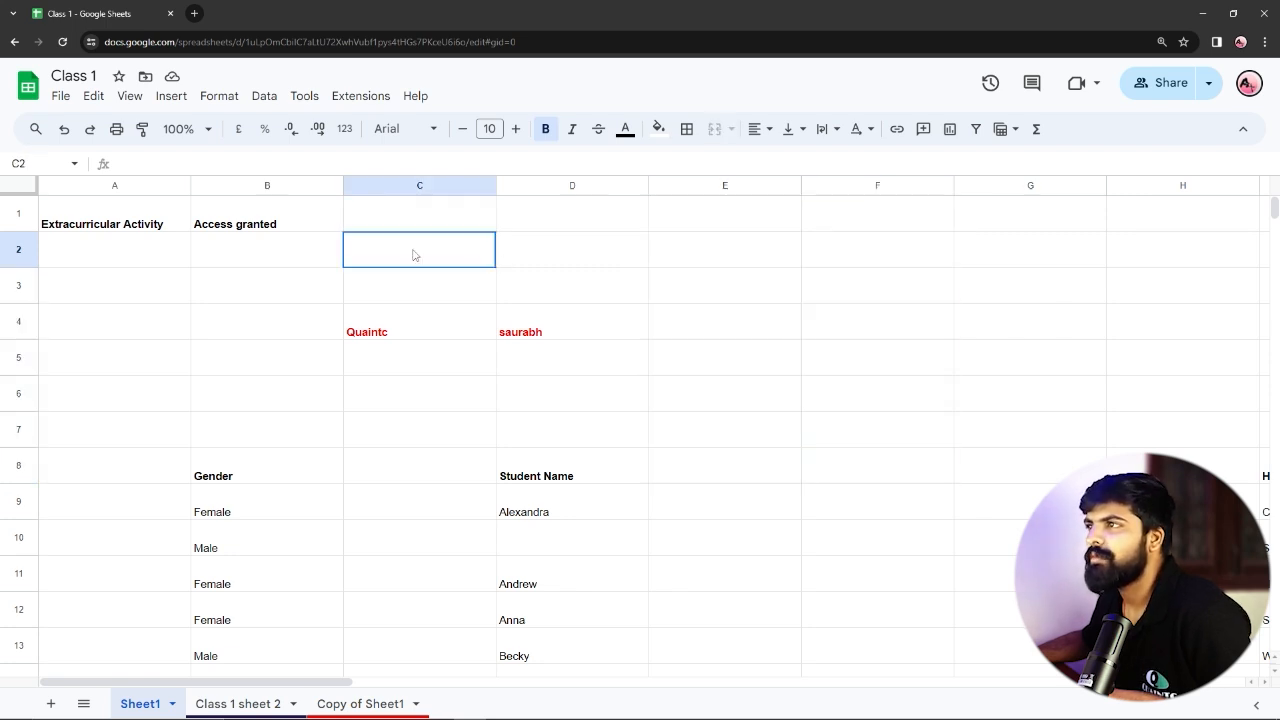
click(658, 128)
click(682, 205)
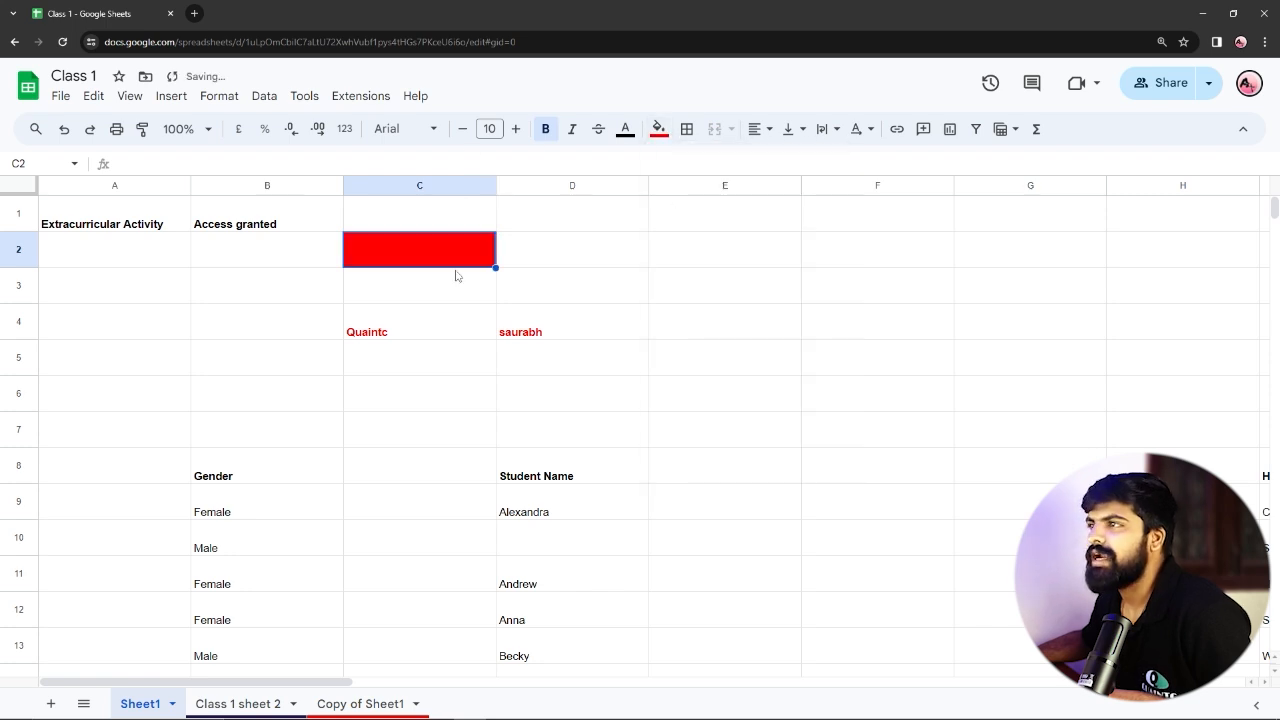
Copy the red fill from cell C2 to the range E2:F9 with Paint format.
drag(676, 261, 880, 440)
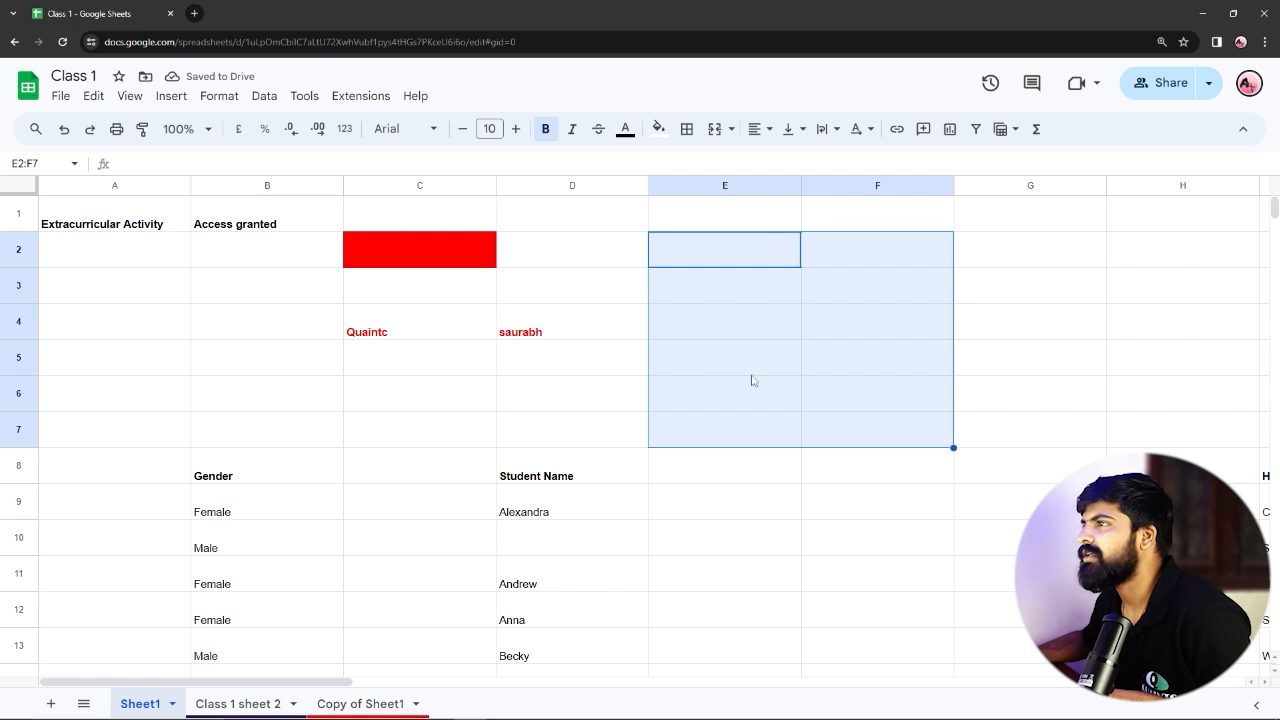
click(403, 257)
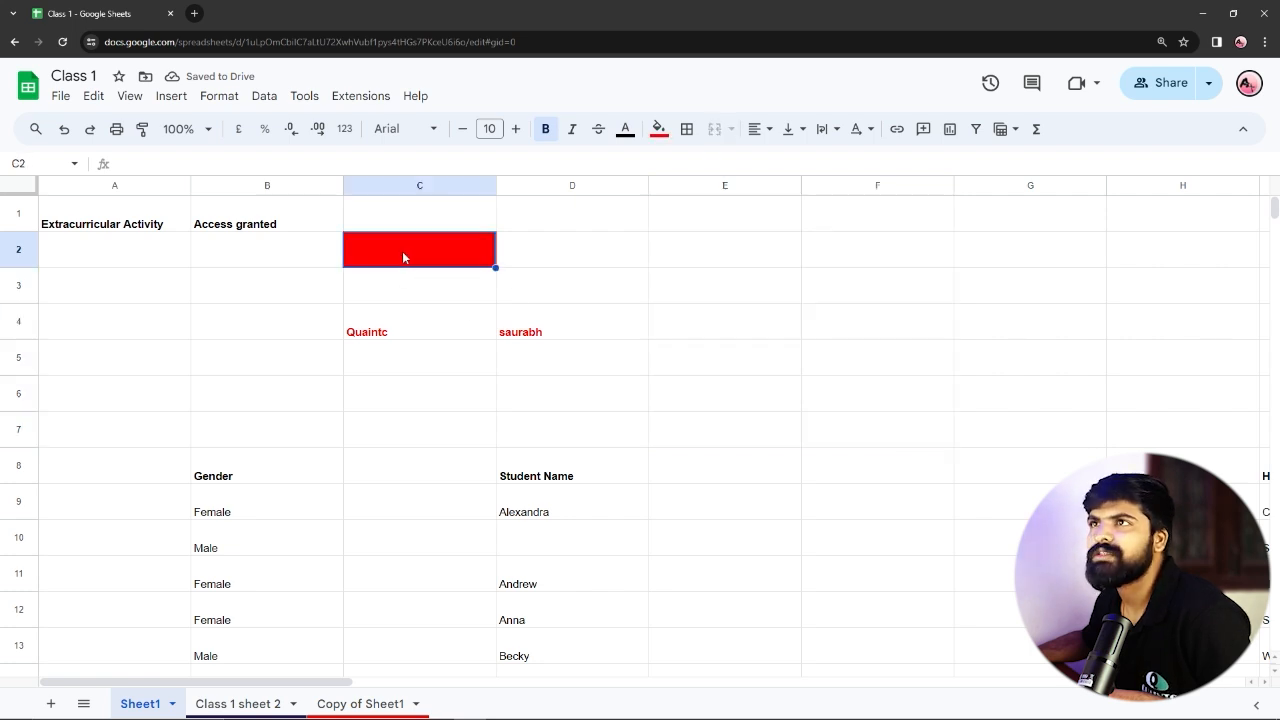
click(143, 130)
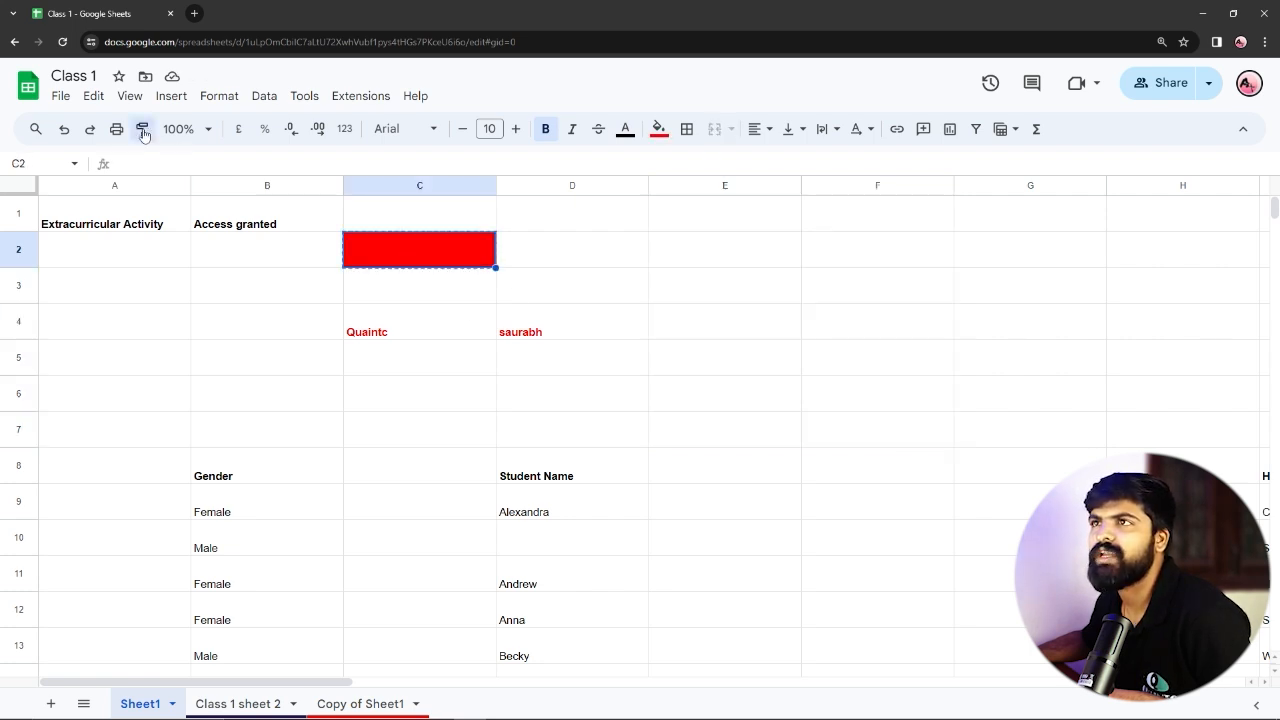
mouse_move(674, 258)
mouse_down()
mouse_move(794, 357)
mouse_move(930, 502)
mouse_up()
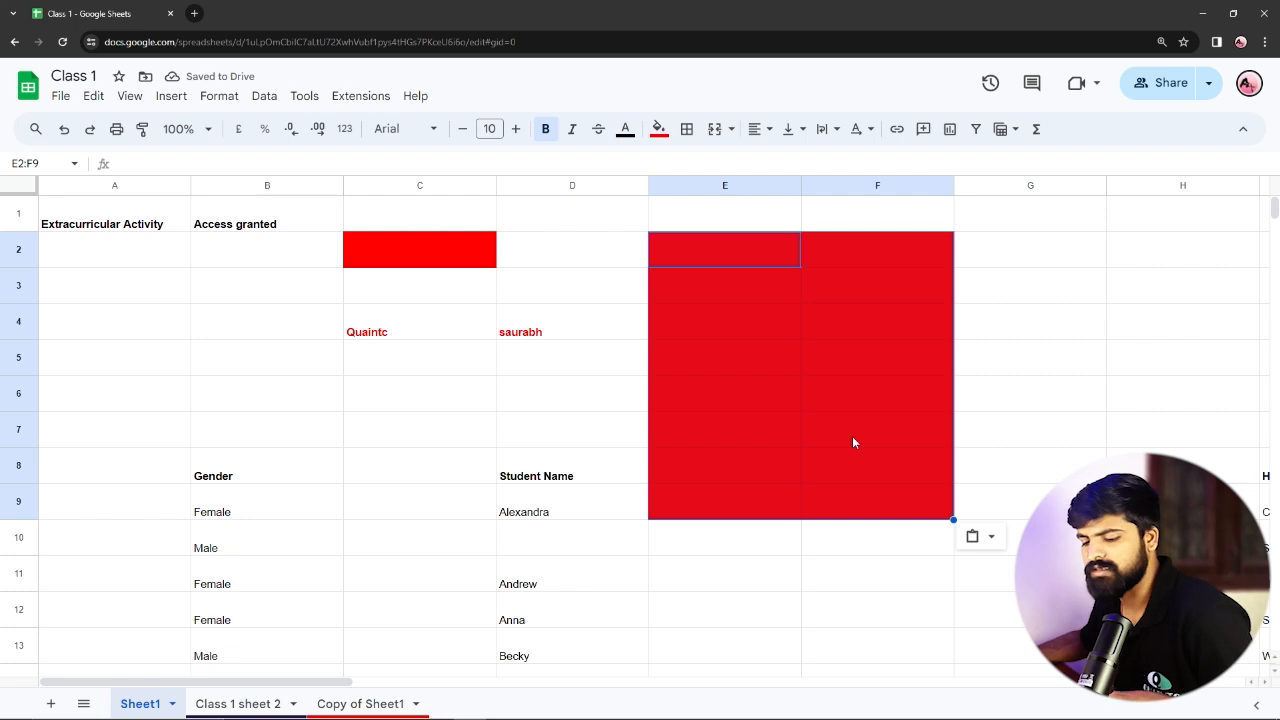
Undo the format painting on E2:F9 and the red fill in cell C2.
key(ctrl+z)
key(ctrl+z)
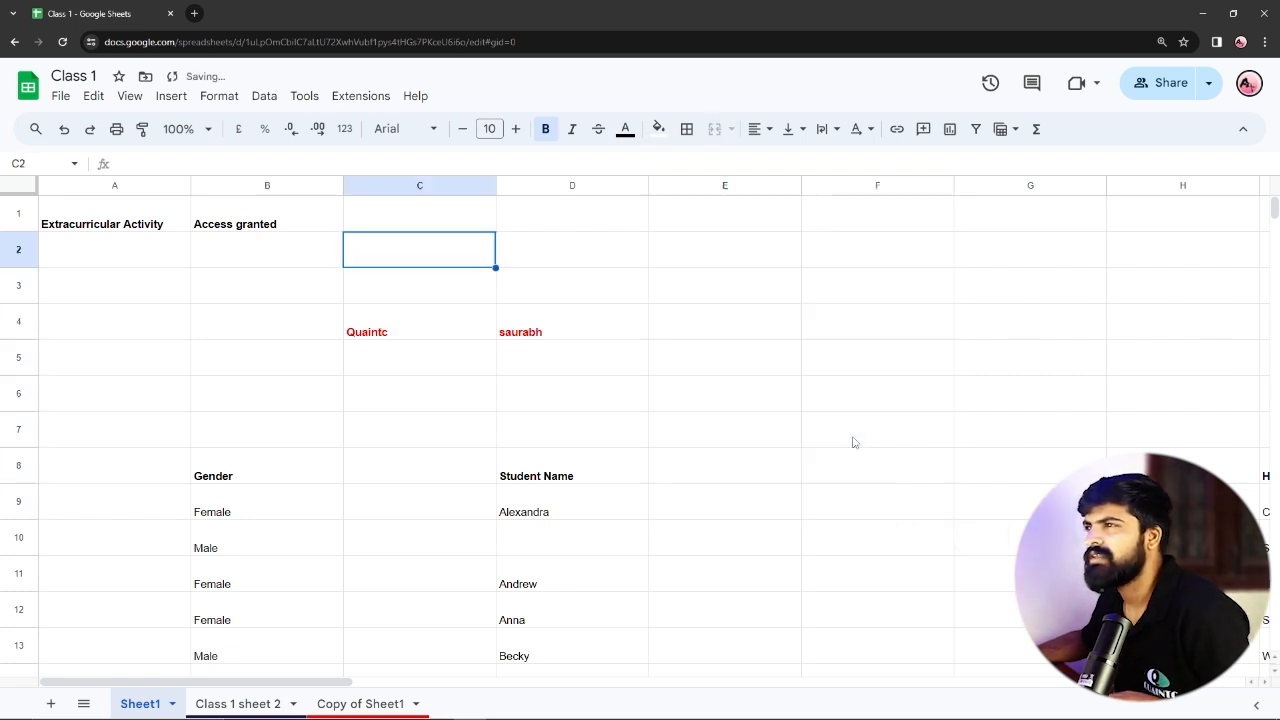
Zoom the spreadsheet view to 200%.
click(574, 267)
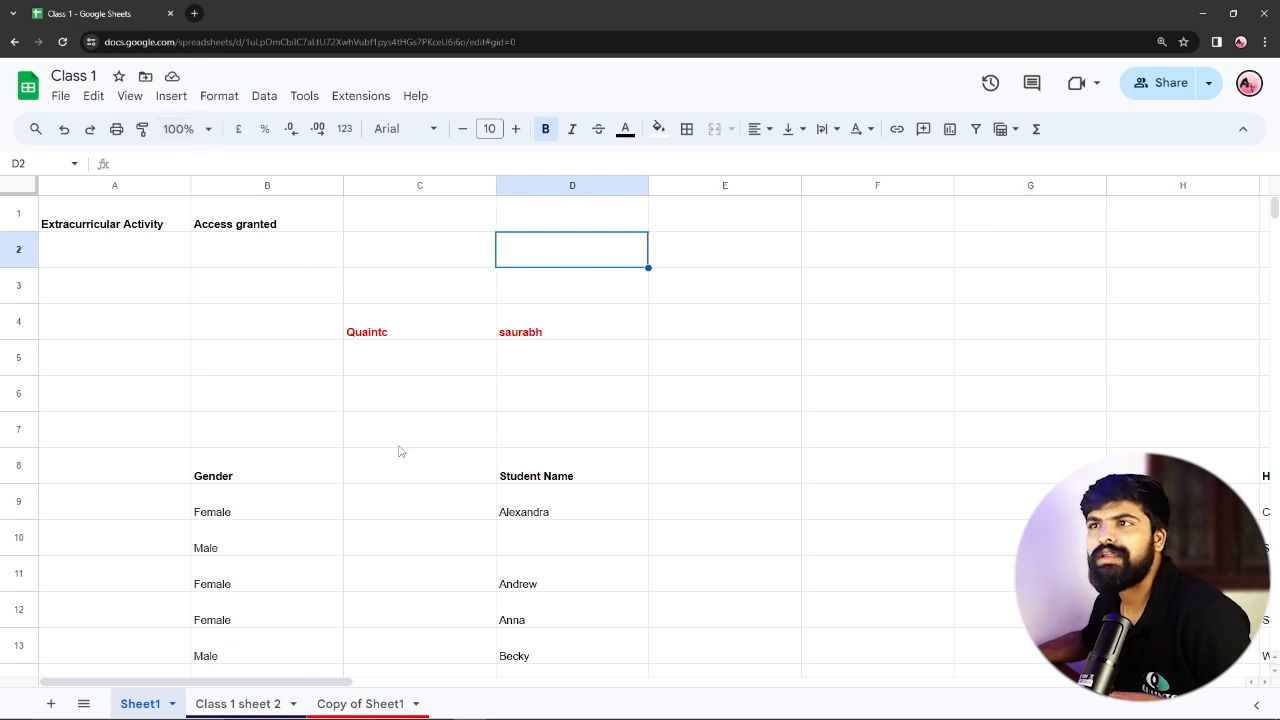
click(208, 129)
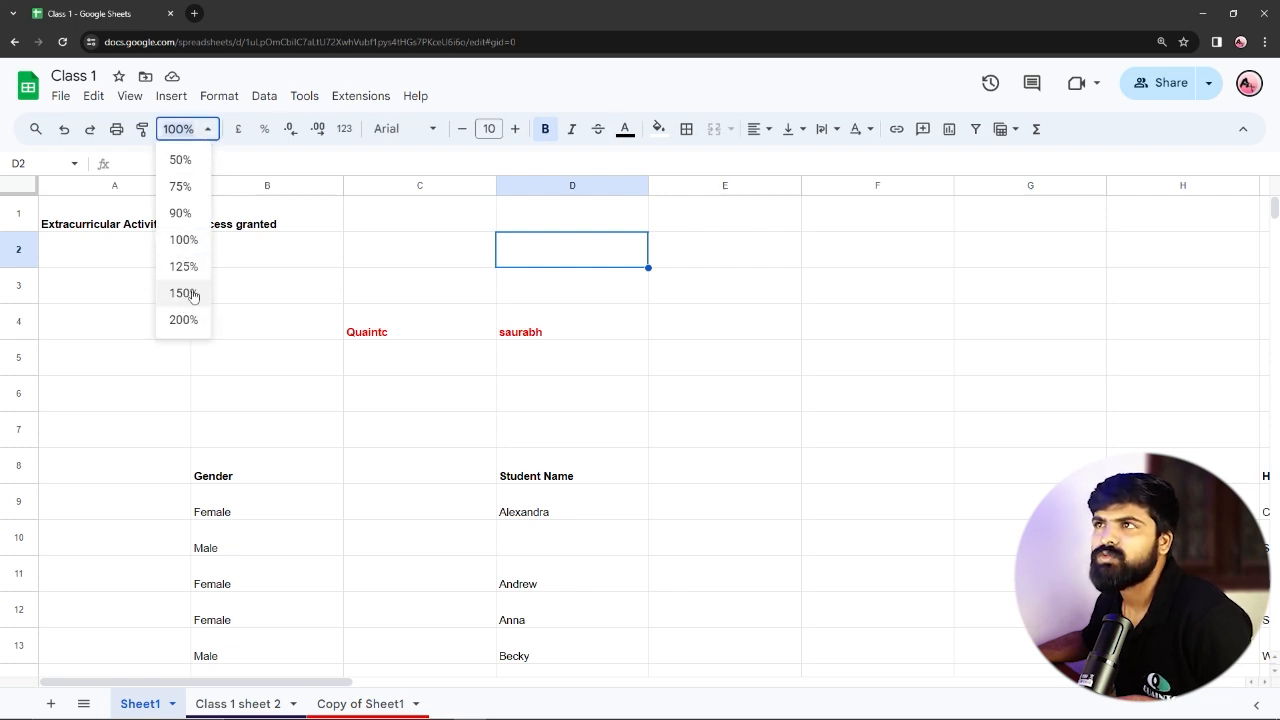
click(192, 325)
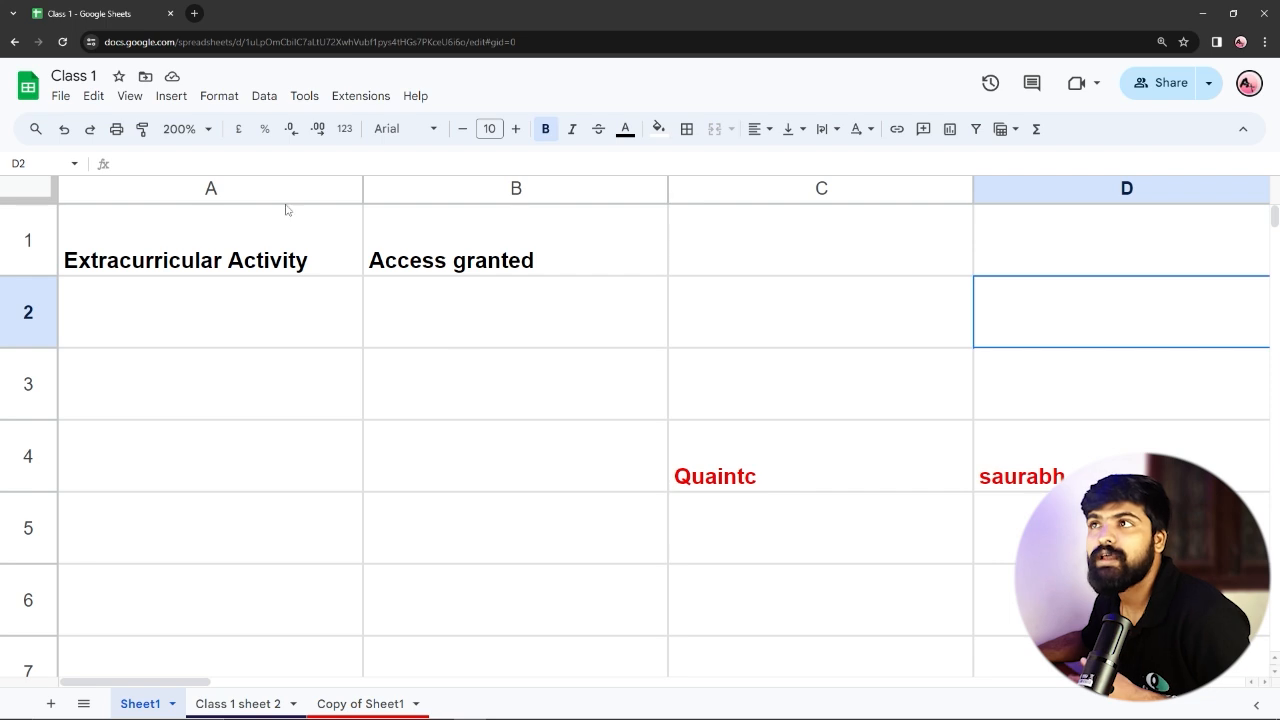
Try to enter a custom zoom level of 400 for the spreadsheet view.
click(206, 130)
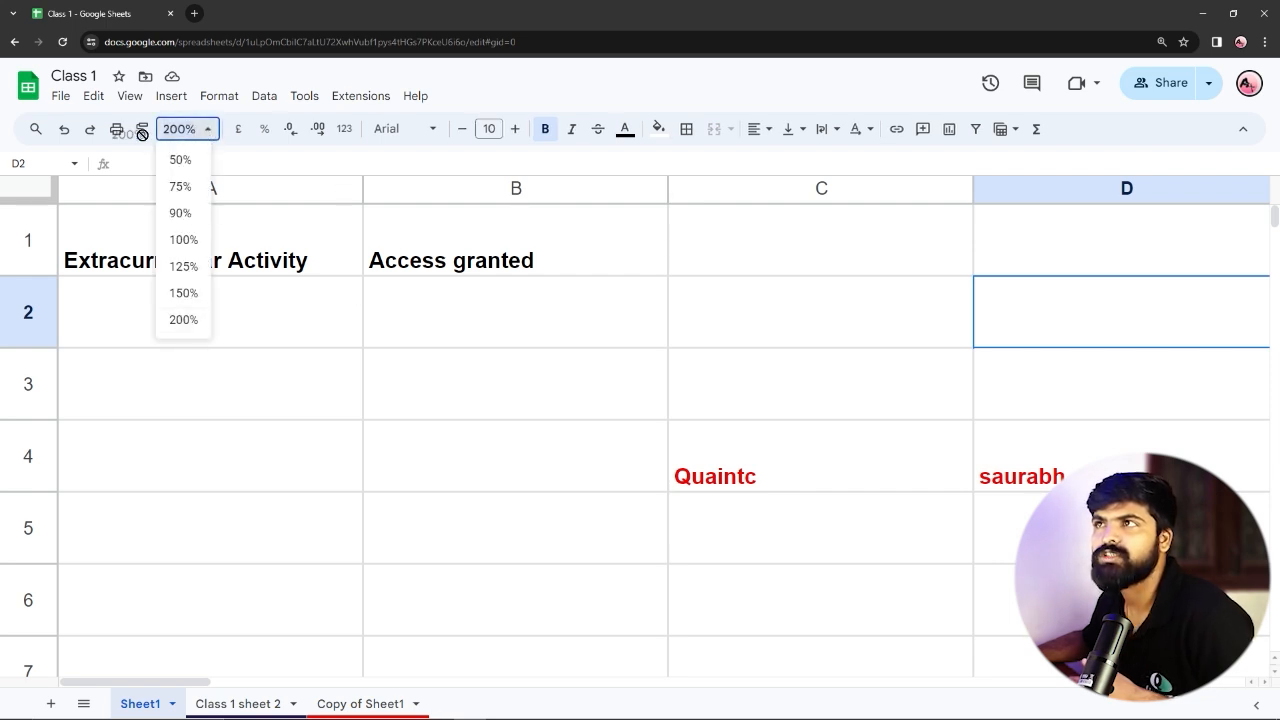
click(186, 131)
key(BackSpace)
text(400)
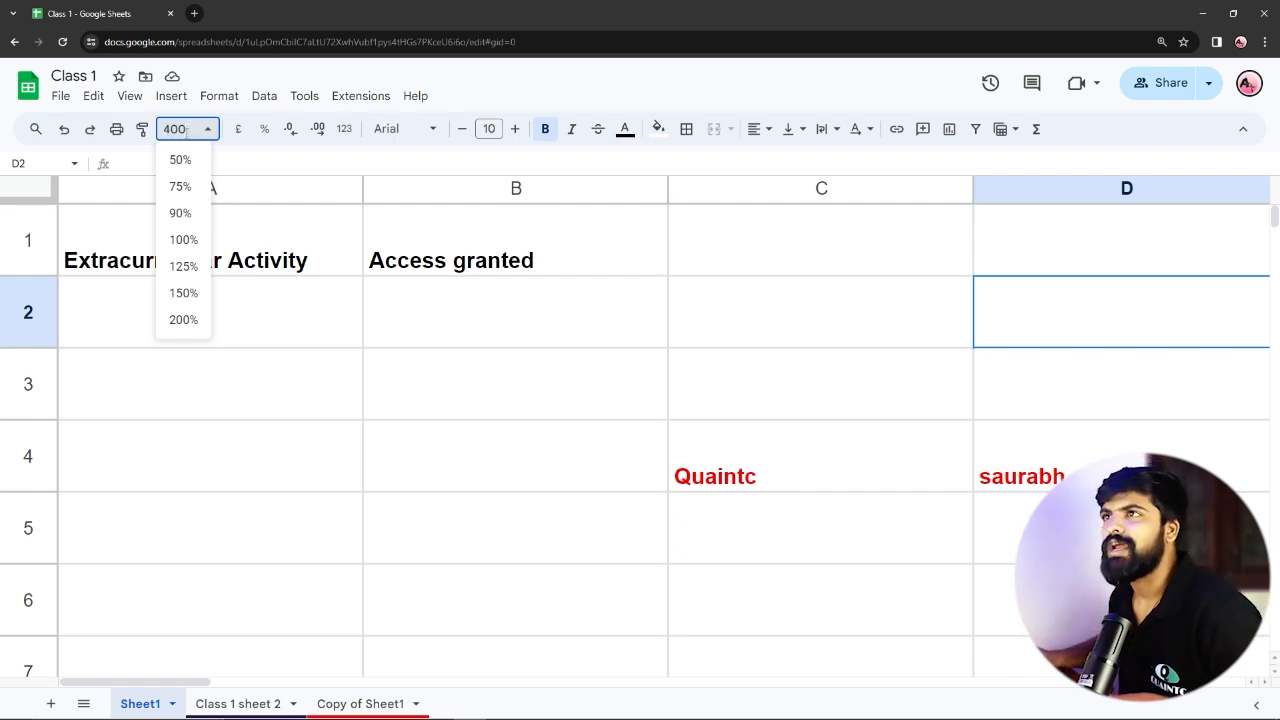
key(Return)
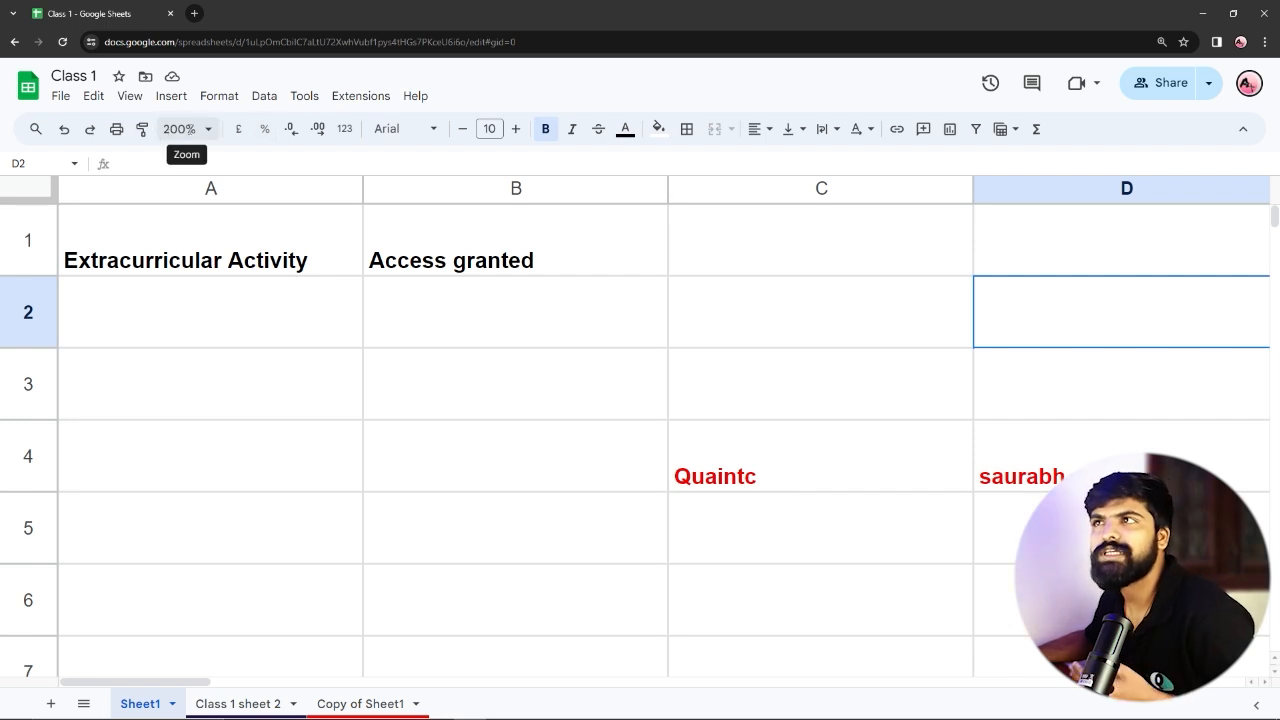
Set the spreadsheet's zoom level to 125%.
click(210, 129)
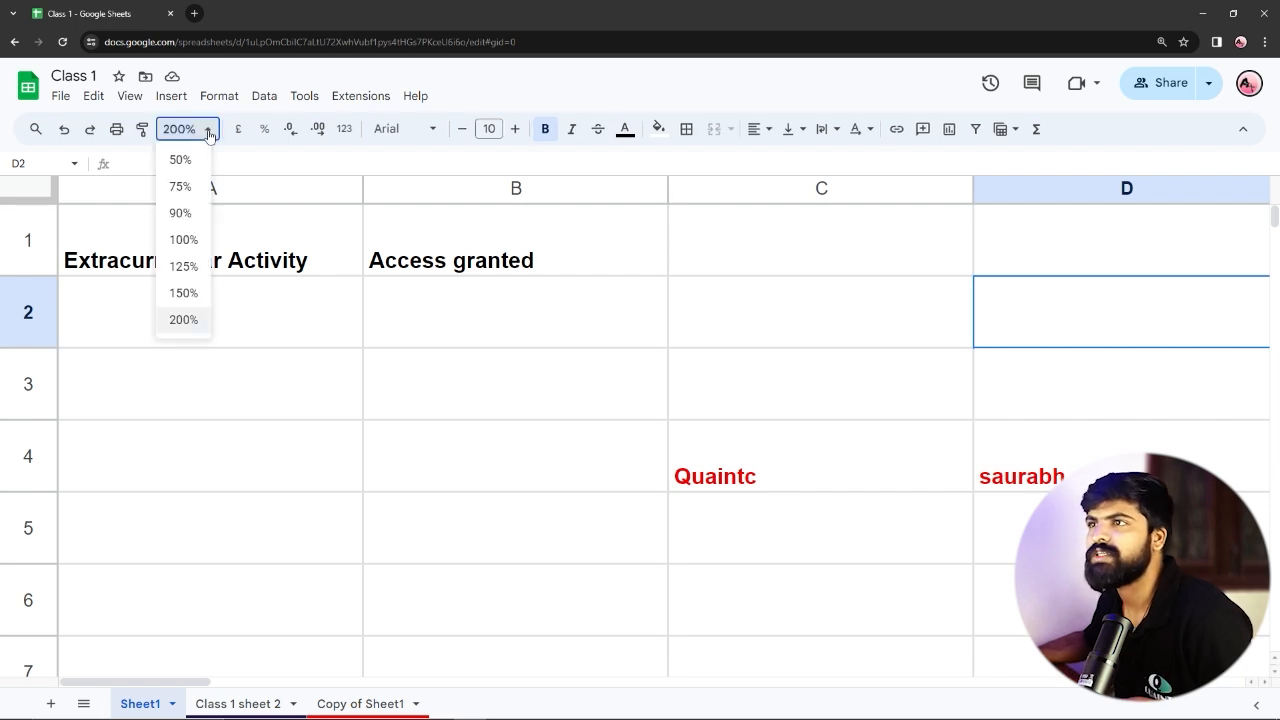
click(190, 266)
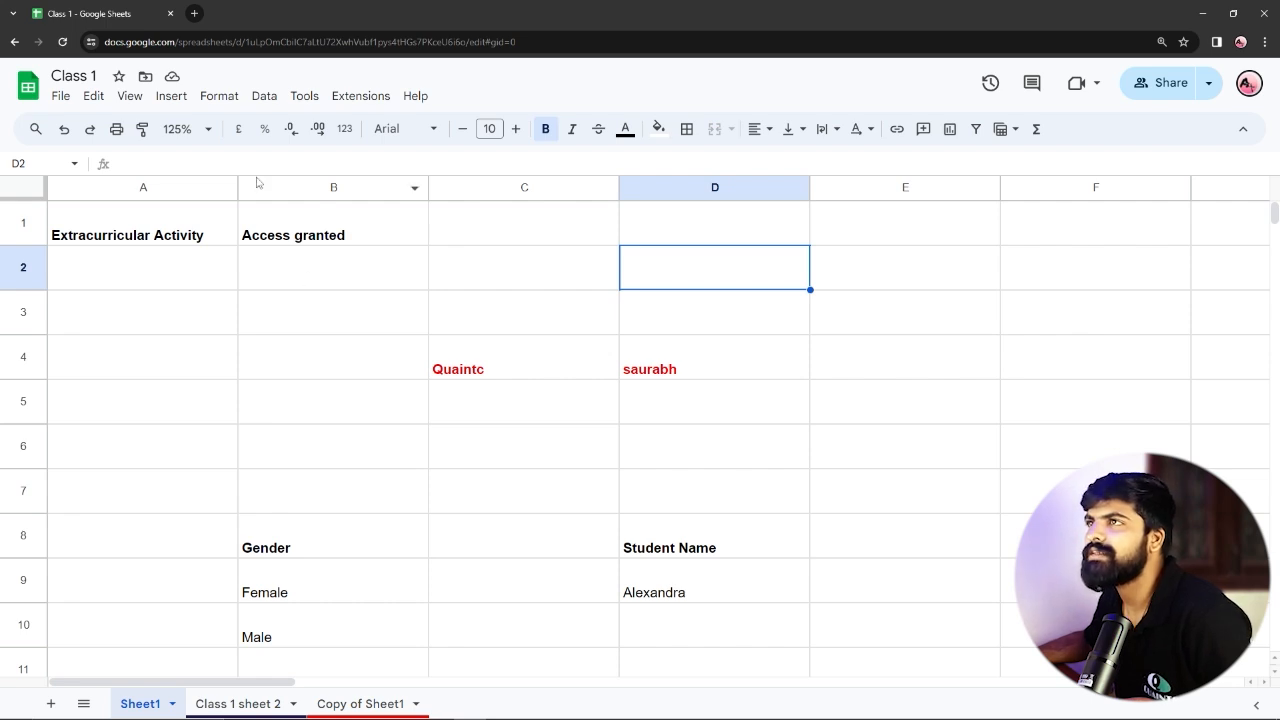
Enter 40 in cell D2 and format it as currency in pounds.
click(239, 132)
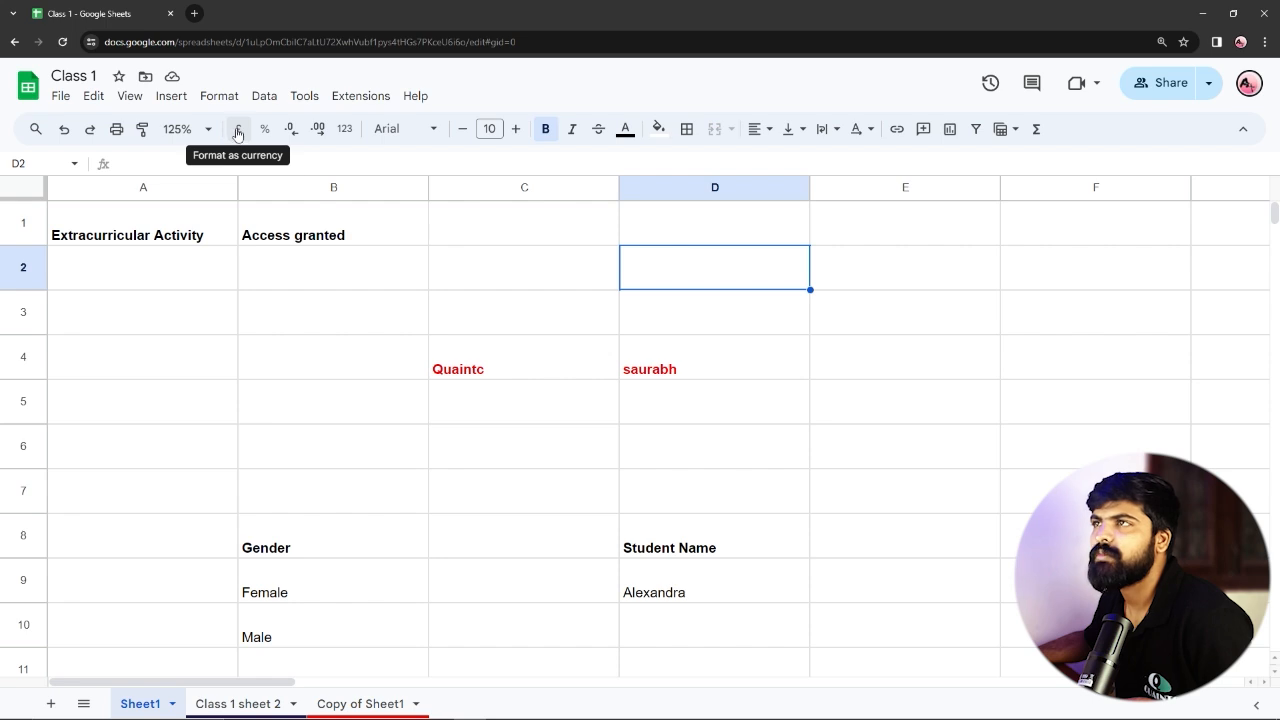
double_click(661, 283)
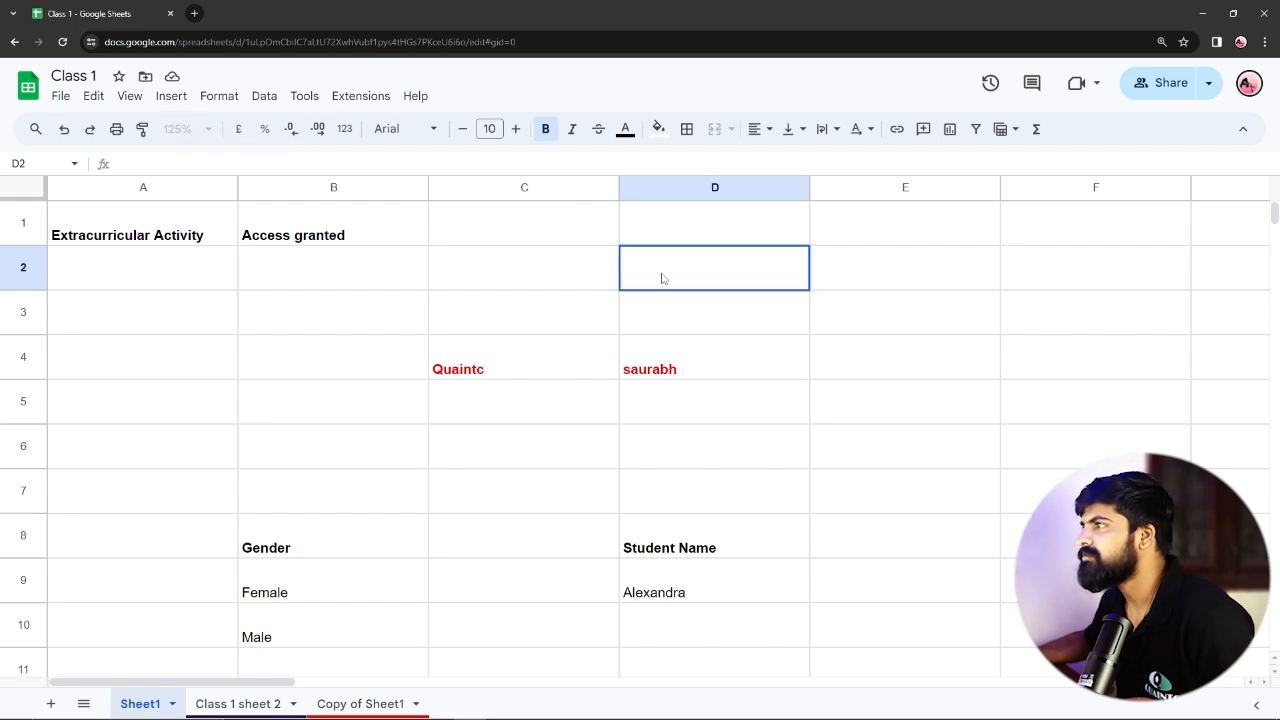
click(474, 282)
double_click(683, 277)
text(4)
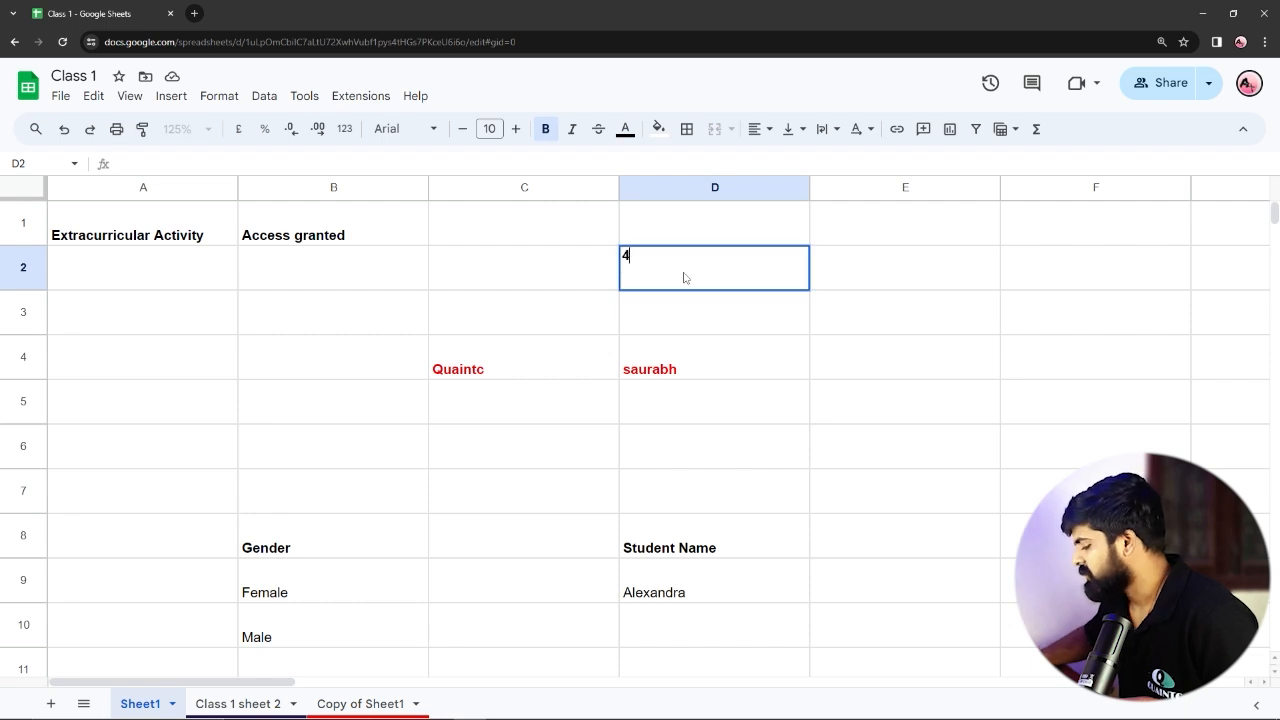
text(0)
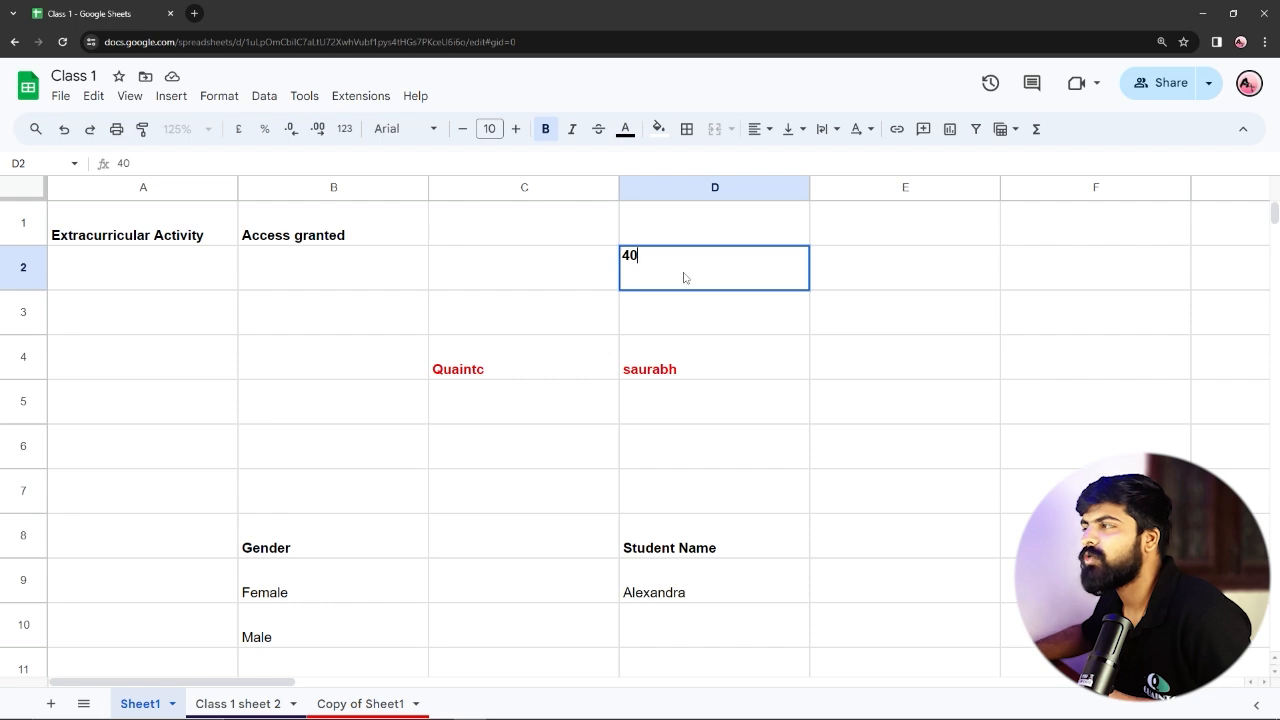
drag(644, 255, 584, 260)
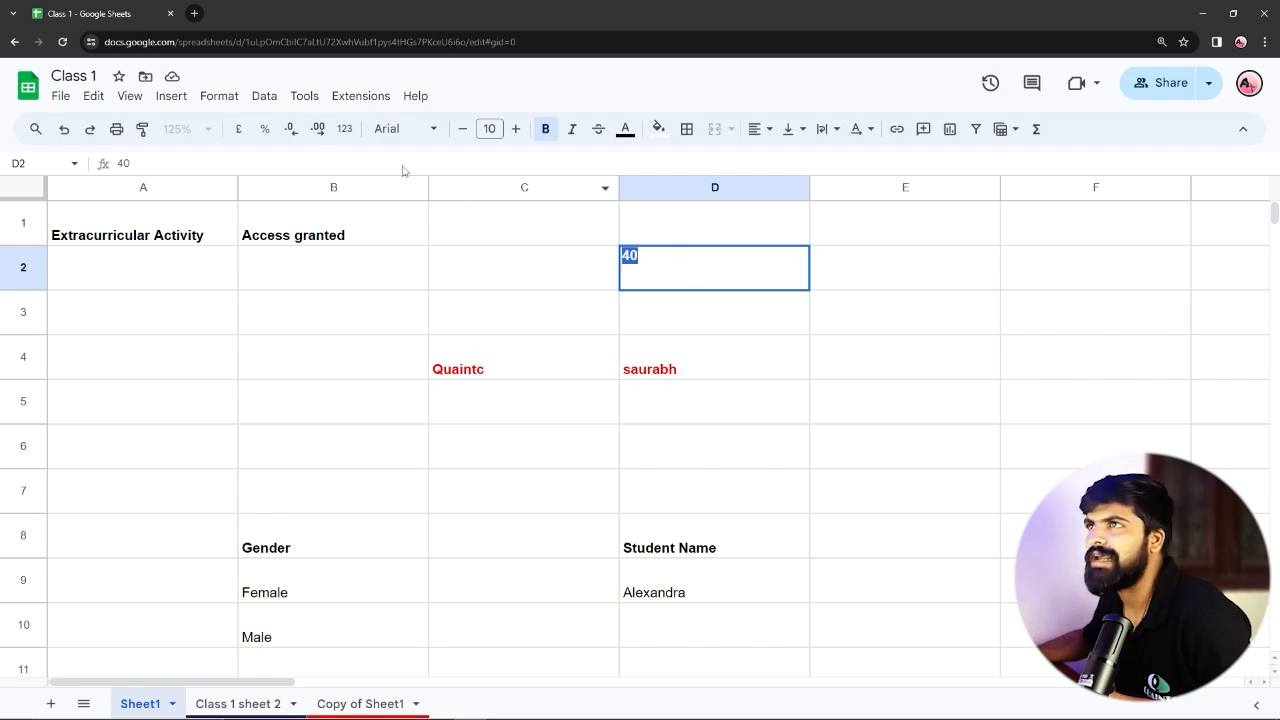
click(238, 130)
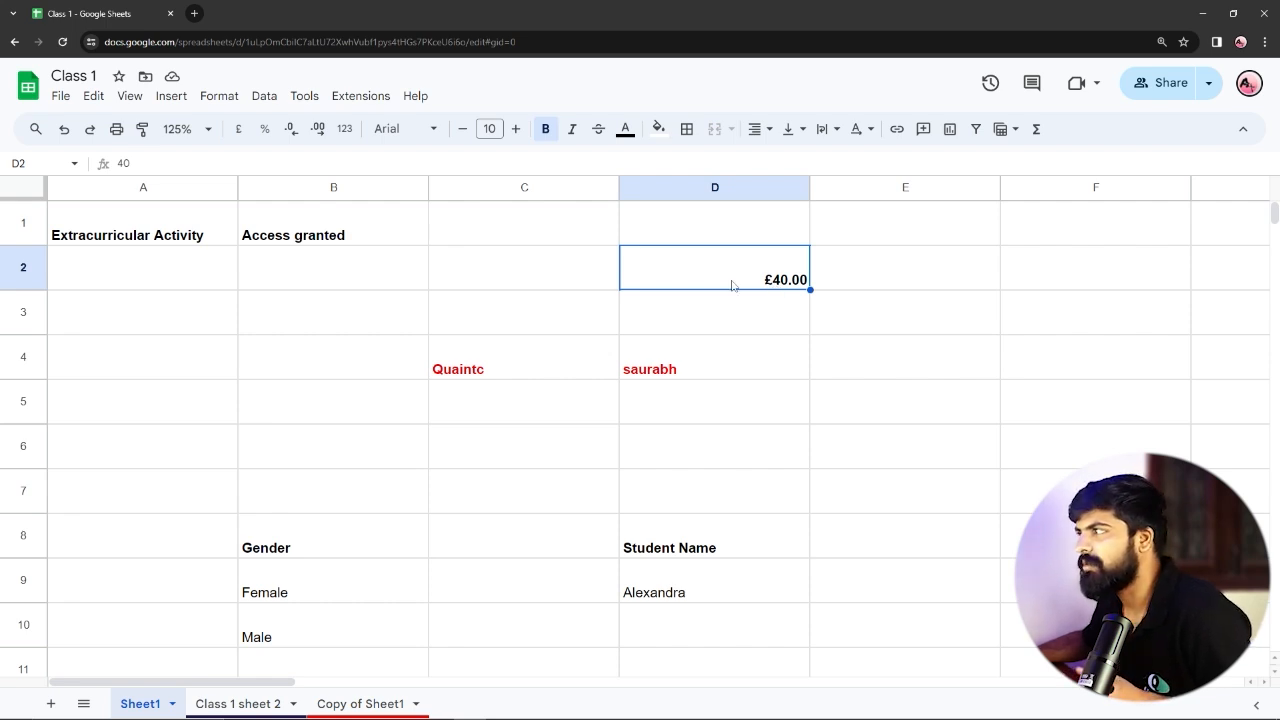
Enter the number 100 in the empty cell C2.
click(500, 283)
double_click(497, 282)
text(100)
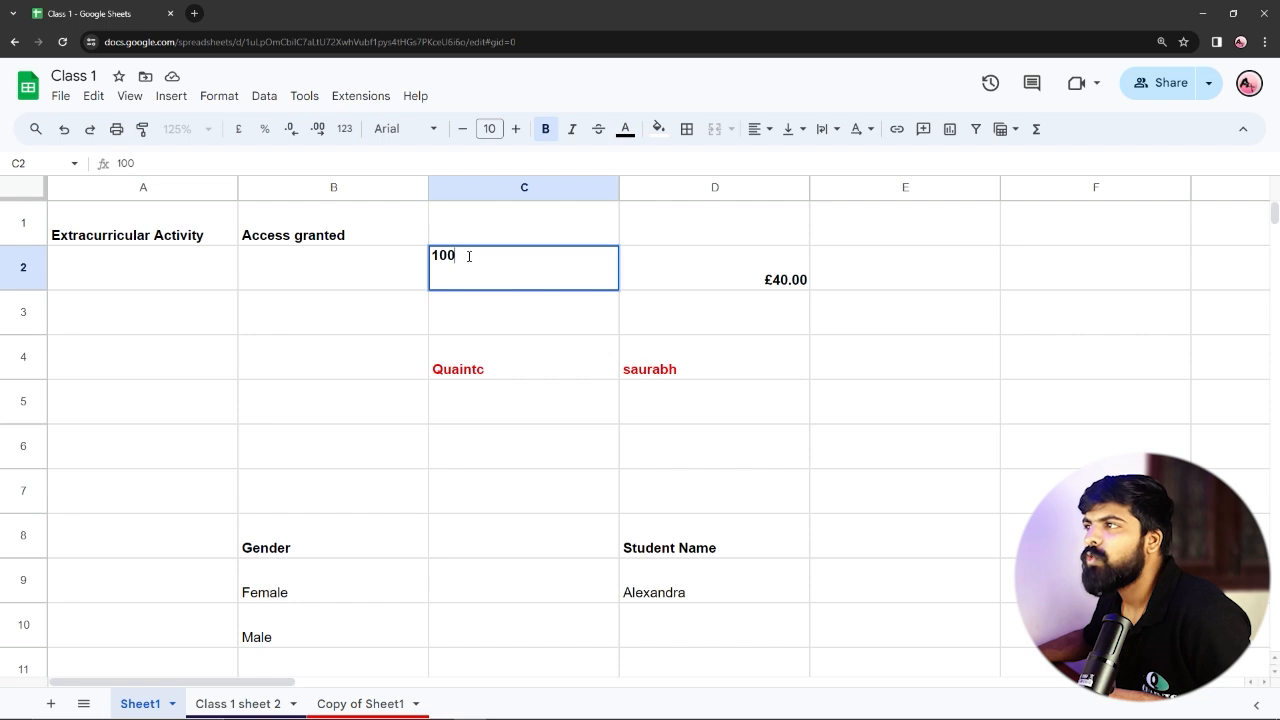
Browse the custom currencies for the value in cell C2 and search them for dollar.
drag(480, 256, 423, 256)
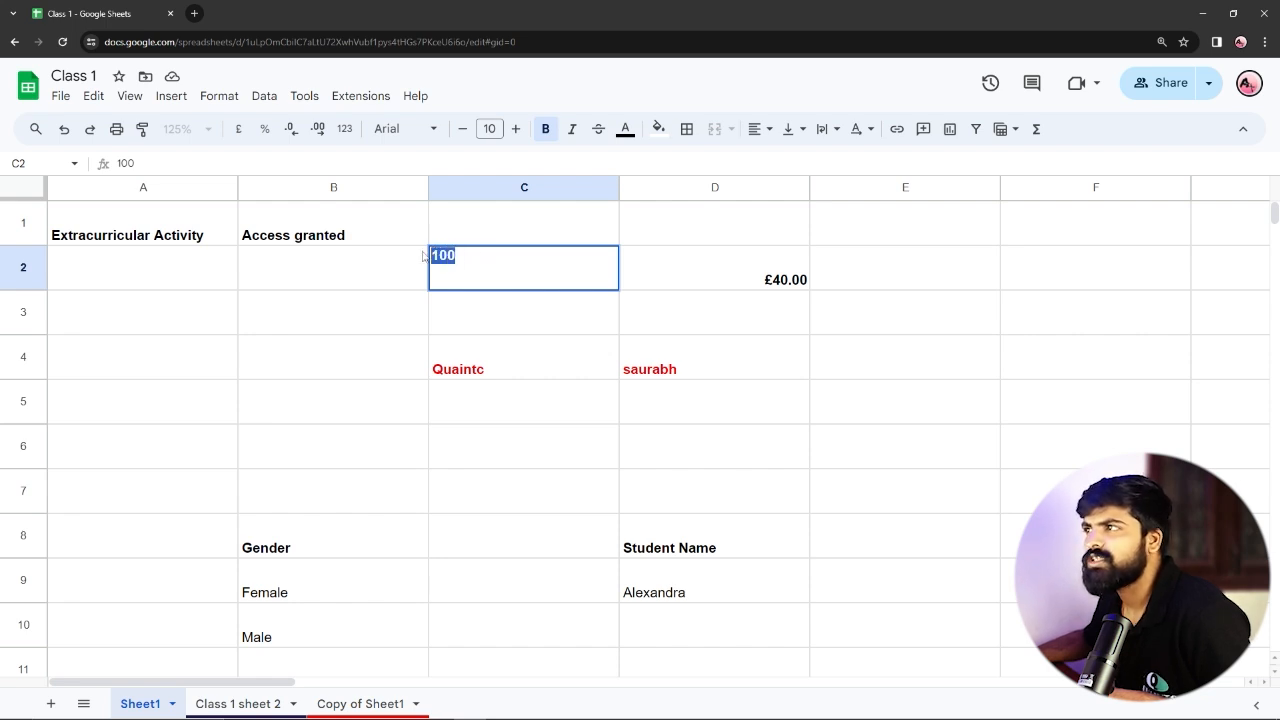
click(345, 130)
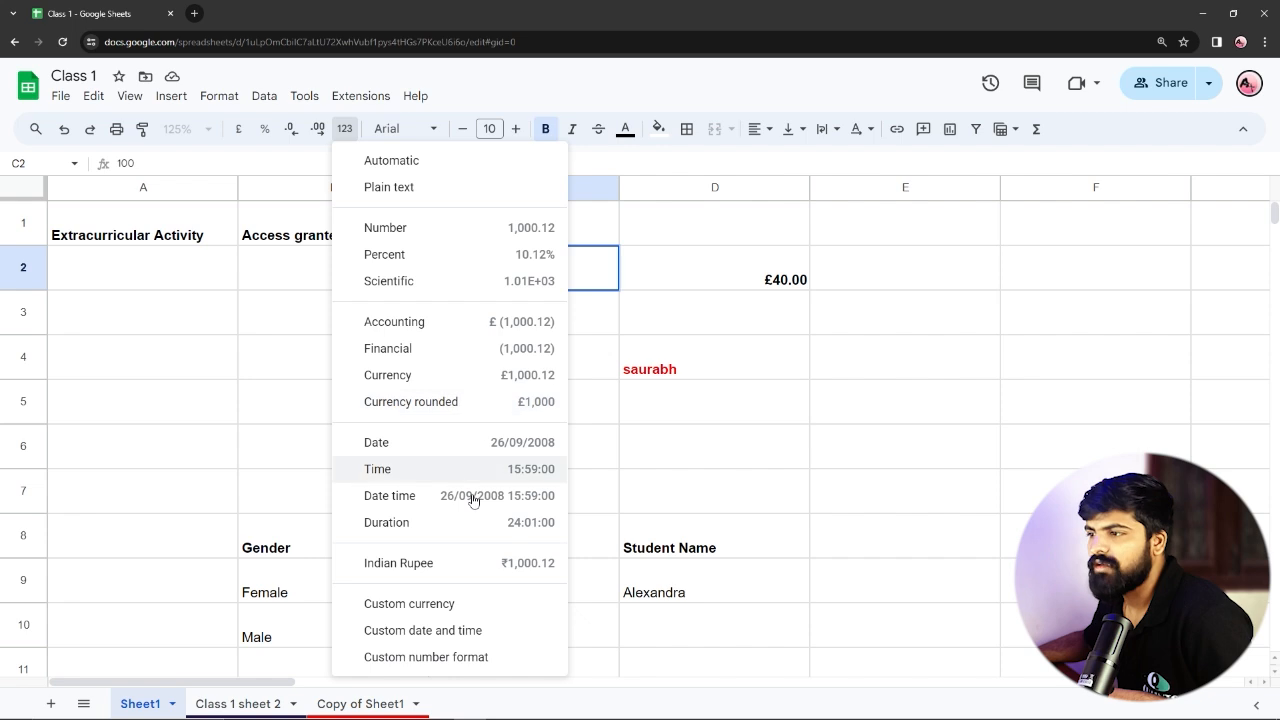
click(453, 606)
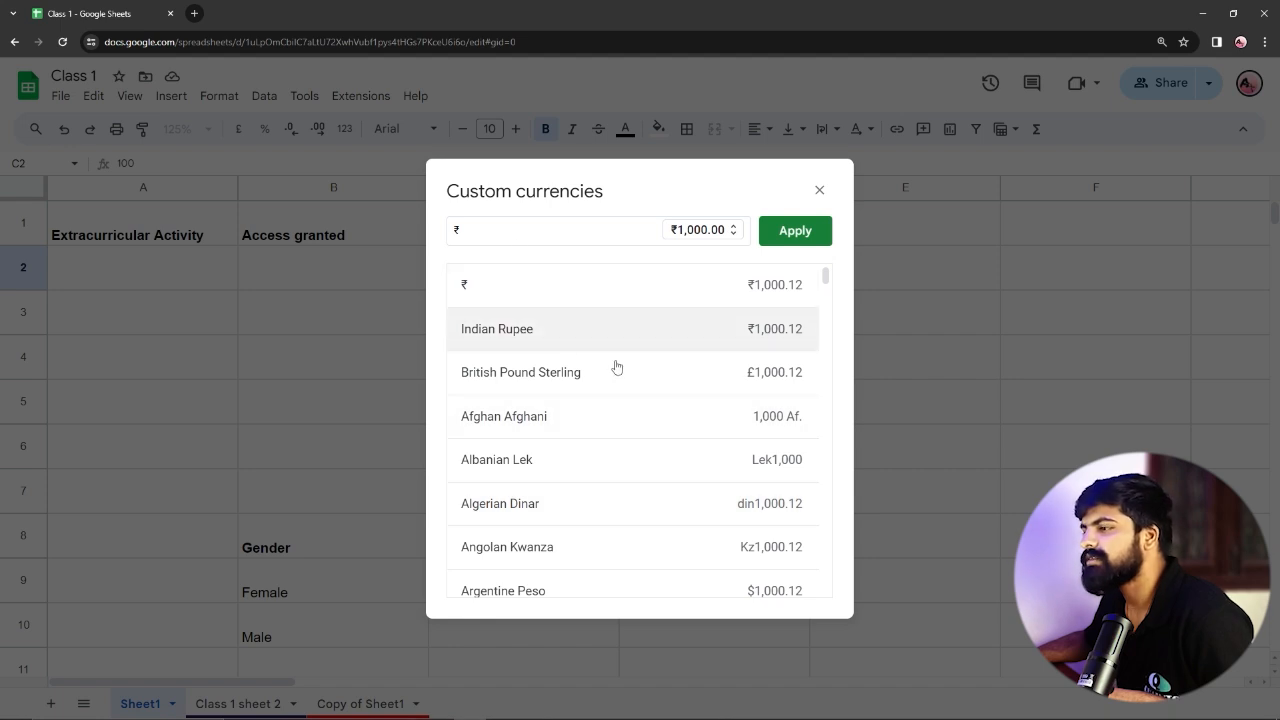
scroll(616, 367, down, 10)
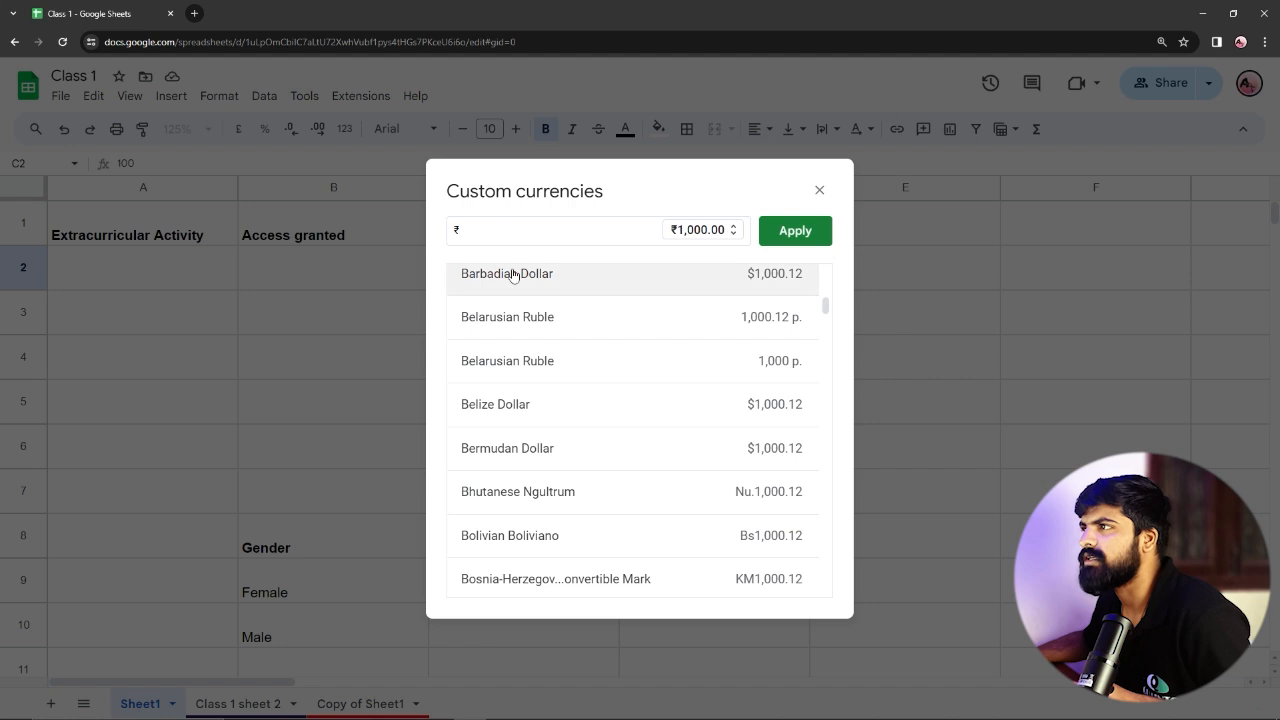
scroll(513, 276, up, 2)
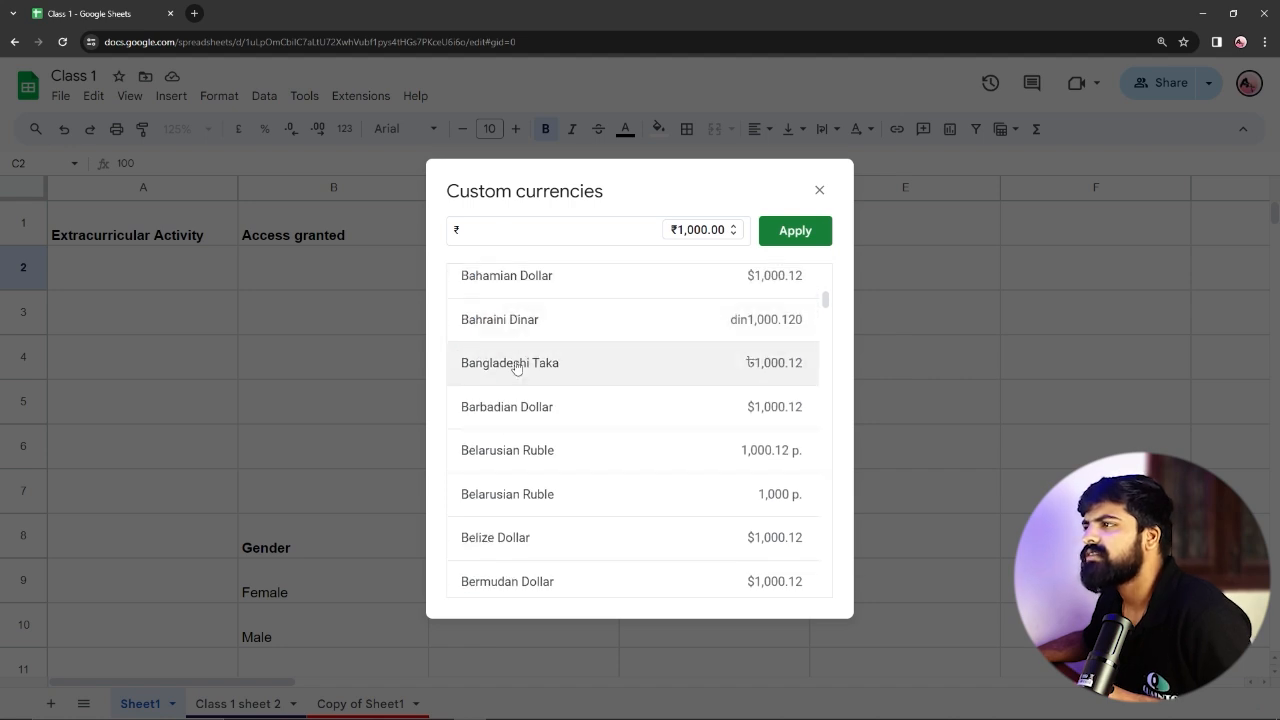
click(488, 231)
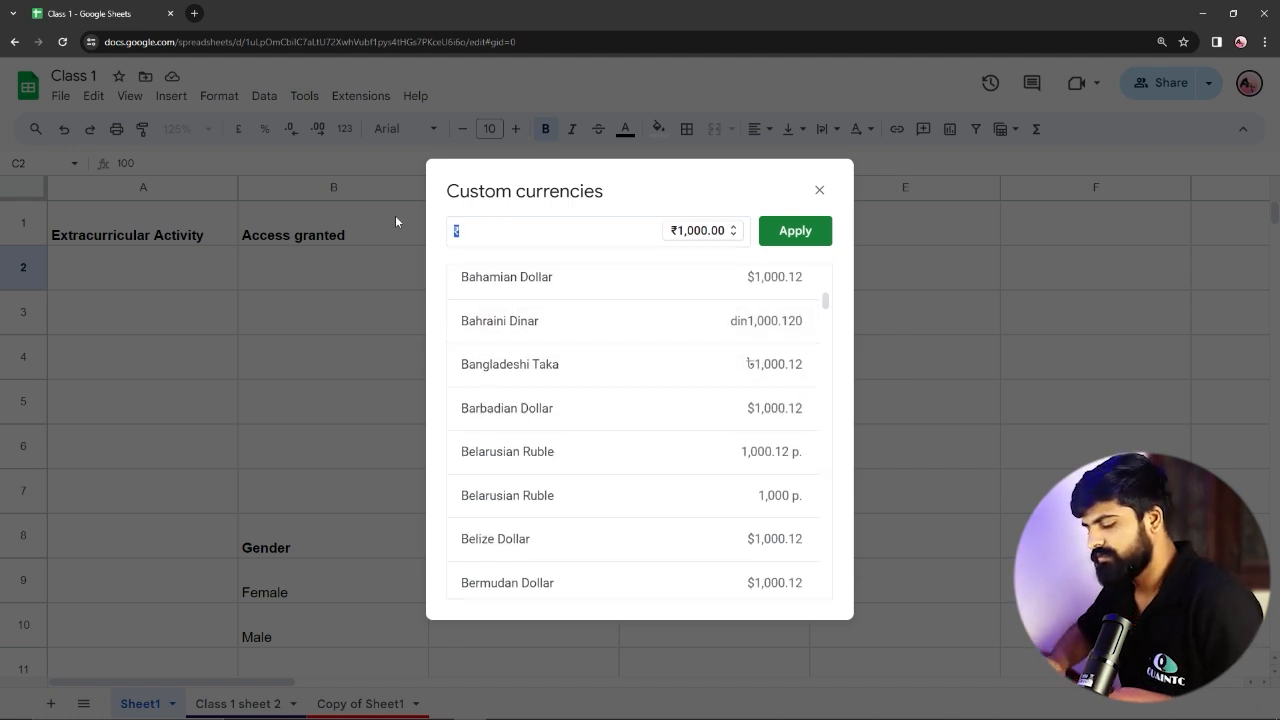
text(doll)
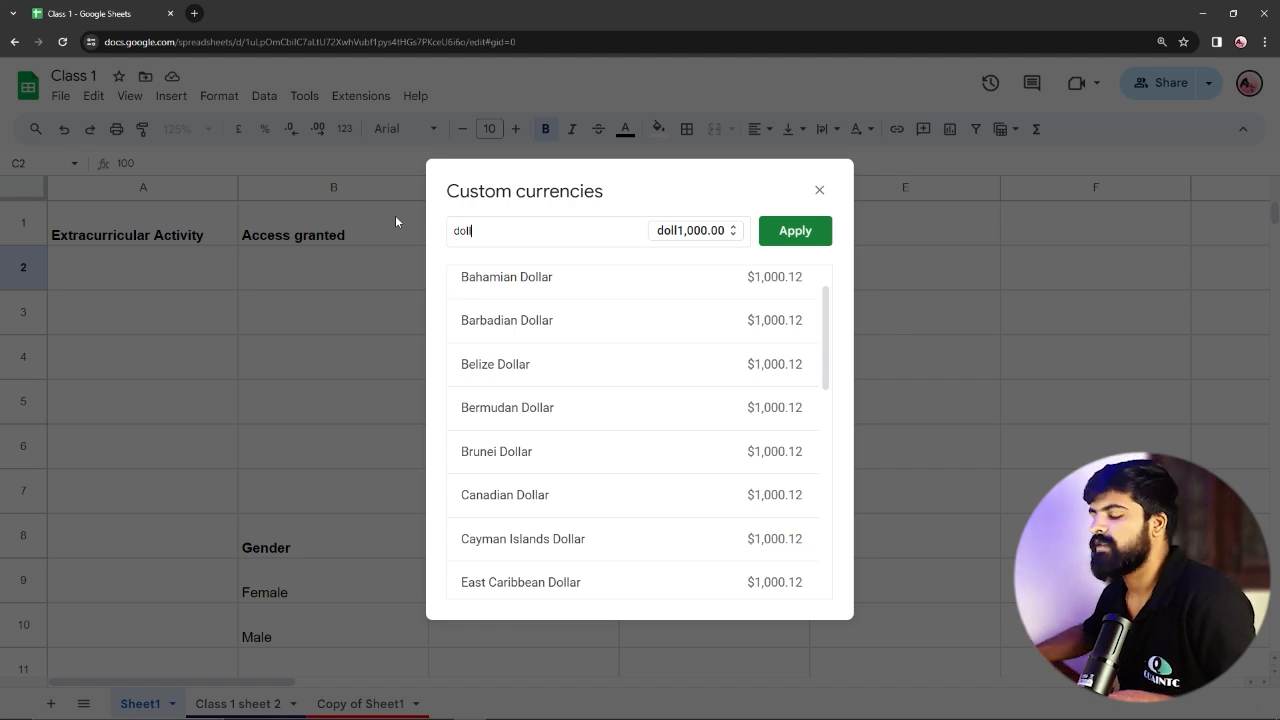
text(ar)
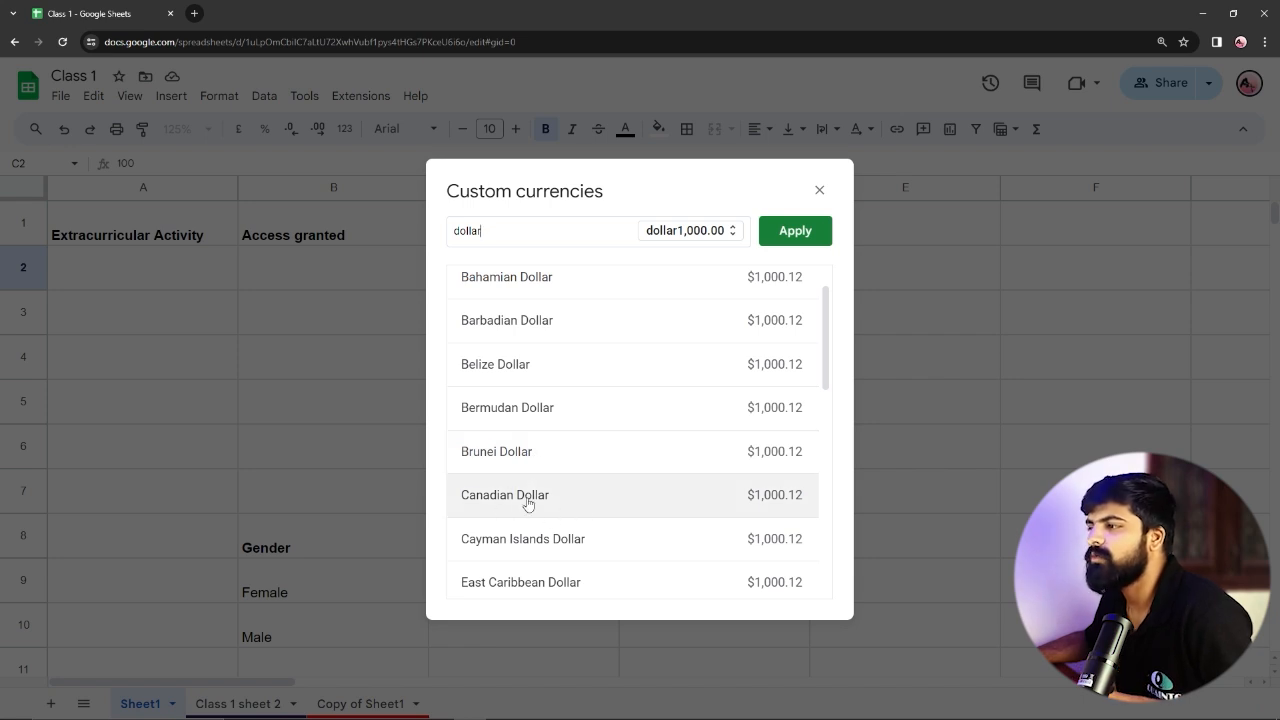
Replace the search text with $ and apply it as the custom currency of cell C2.
key(BackSpace)
key(BackSpace)
key(BackSpace)
key(BackSpace)
key(BackSpace)
key(BackSpace)
text($)
click(800, 231)
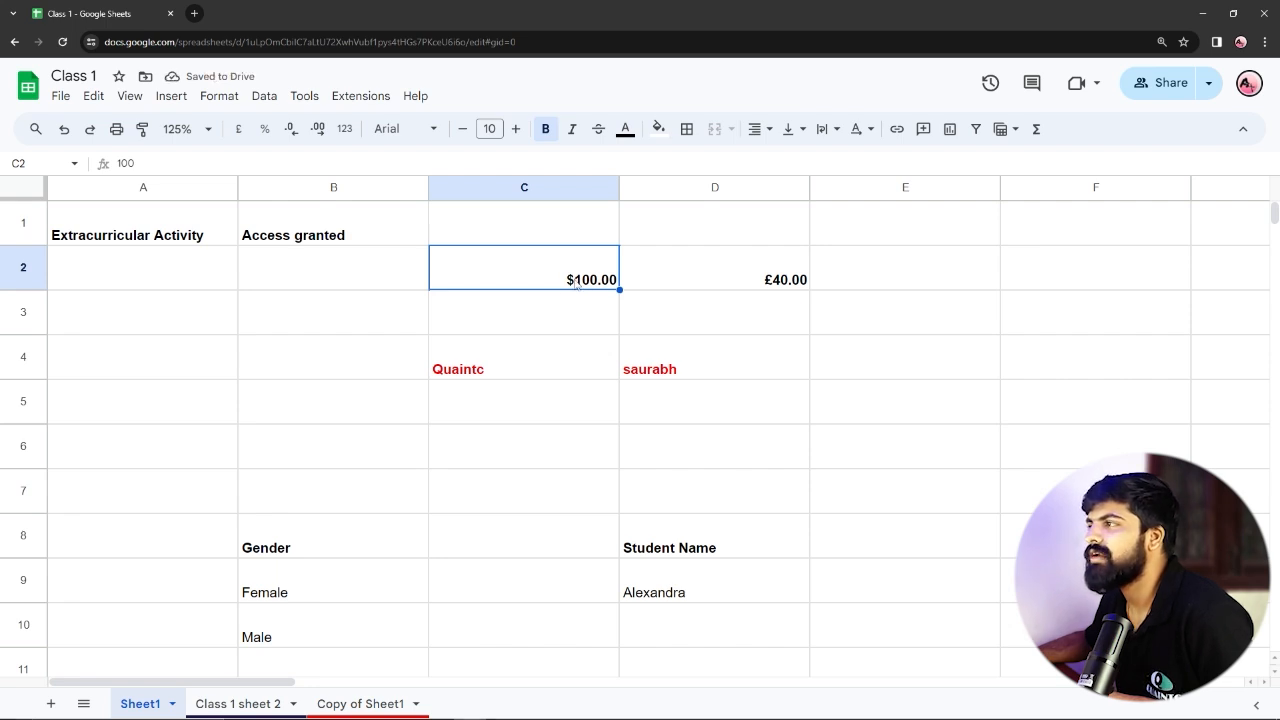
click(566, 309)
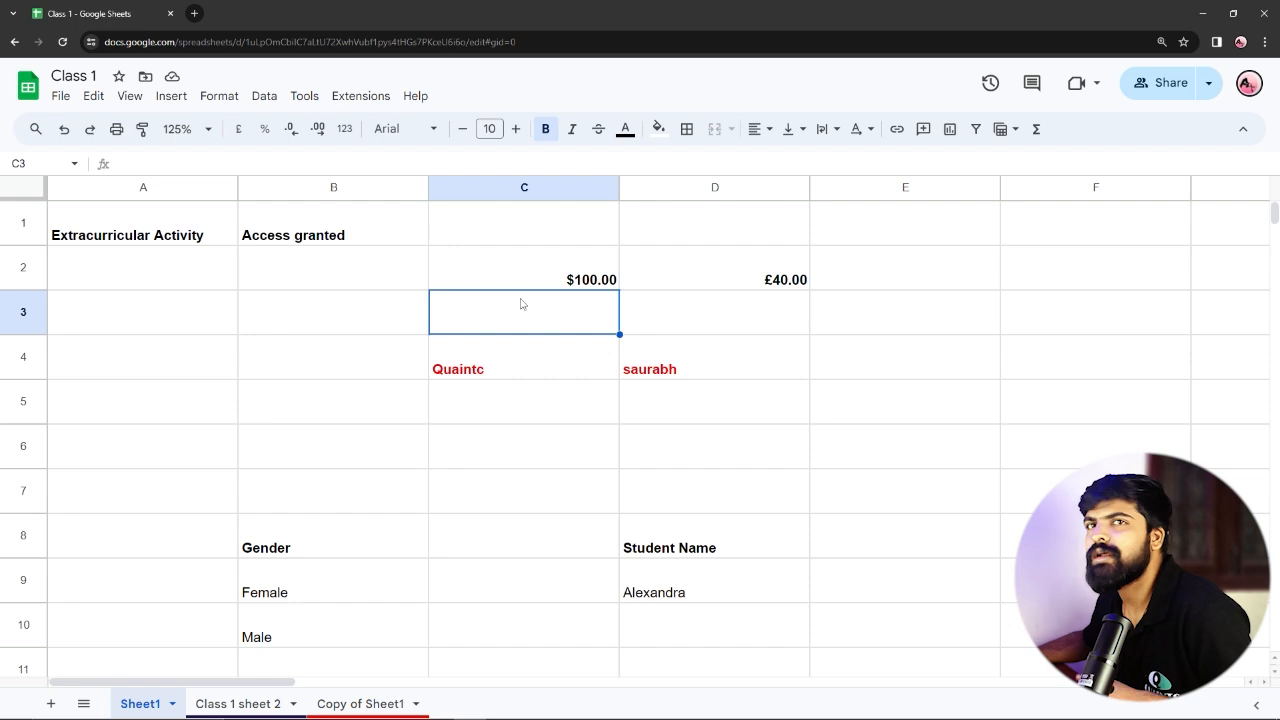
Change the custom currency of the value in cell C2 to Indian Rupee.
click(582, 283)
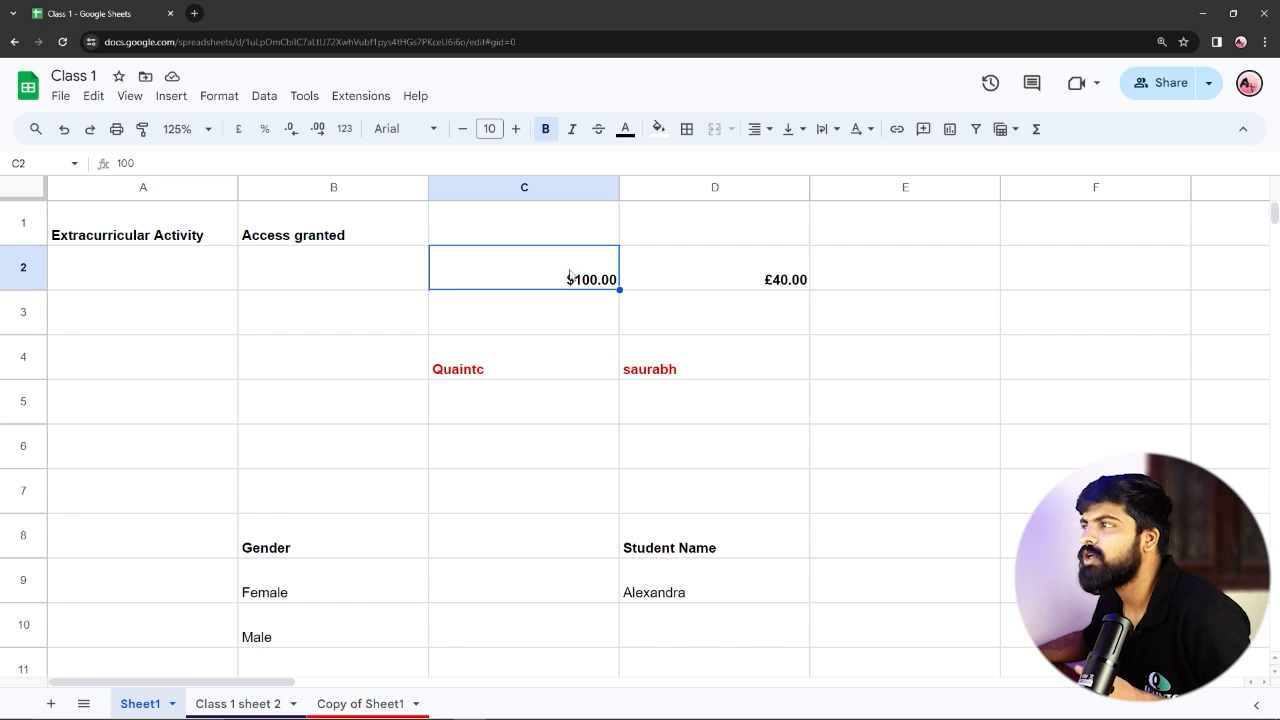
double_click(570, 277)
drag(593, 260, 628, 261)
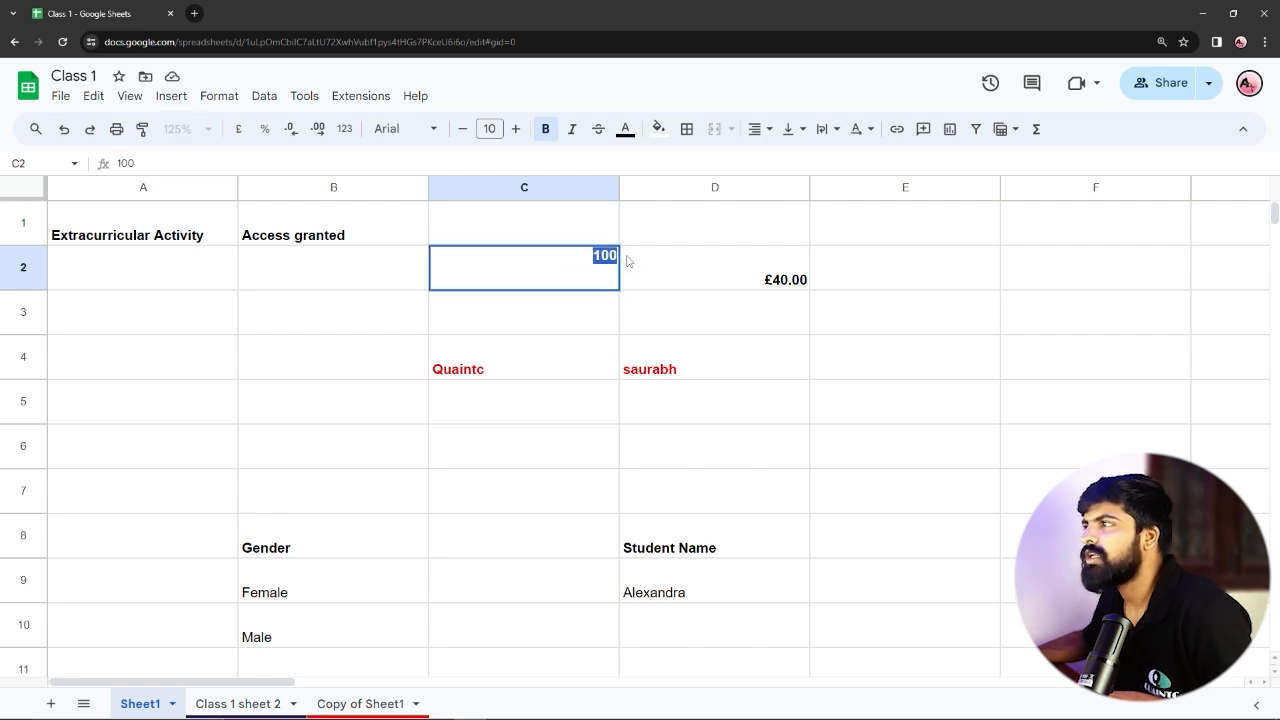
click(345, 130)
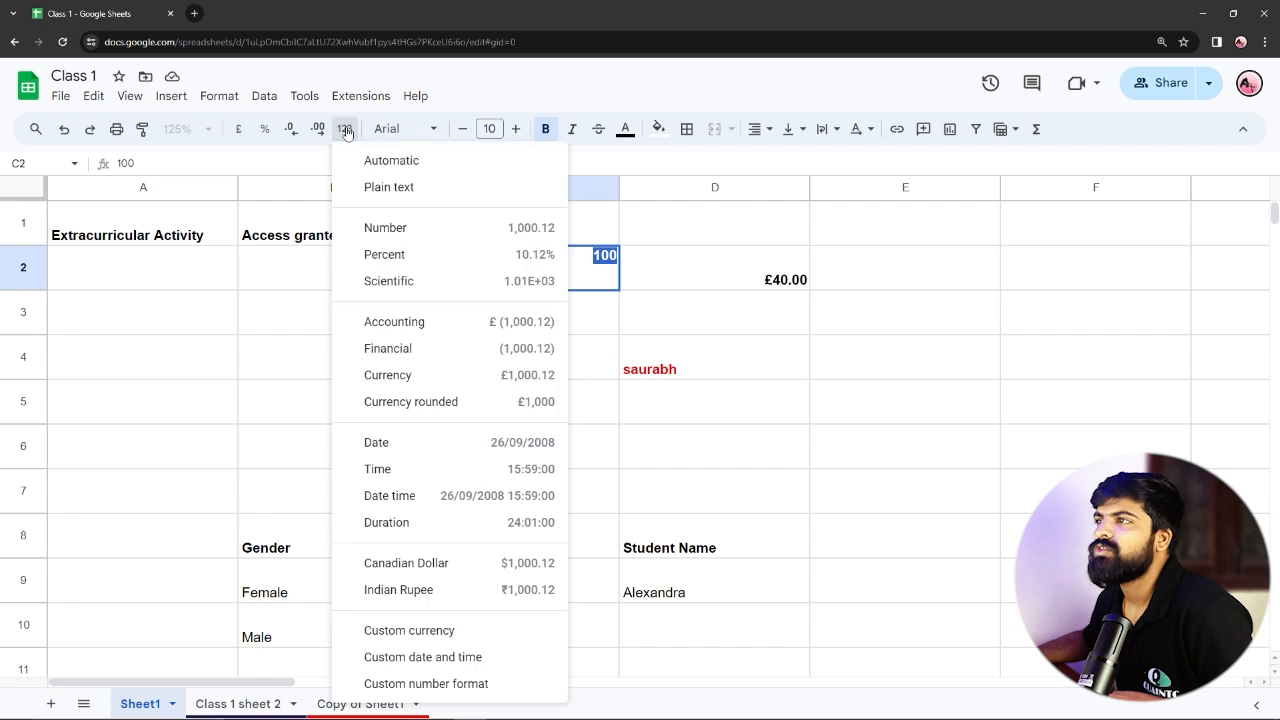
click(422, 631)
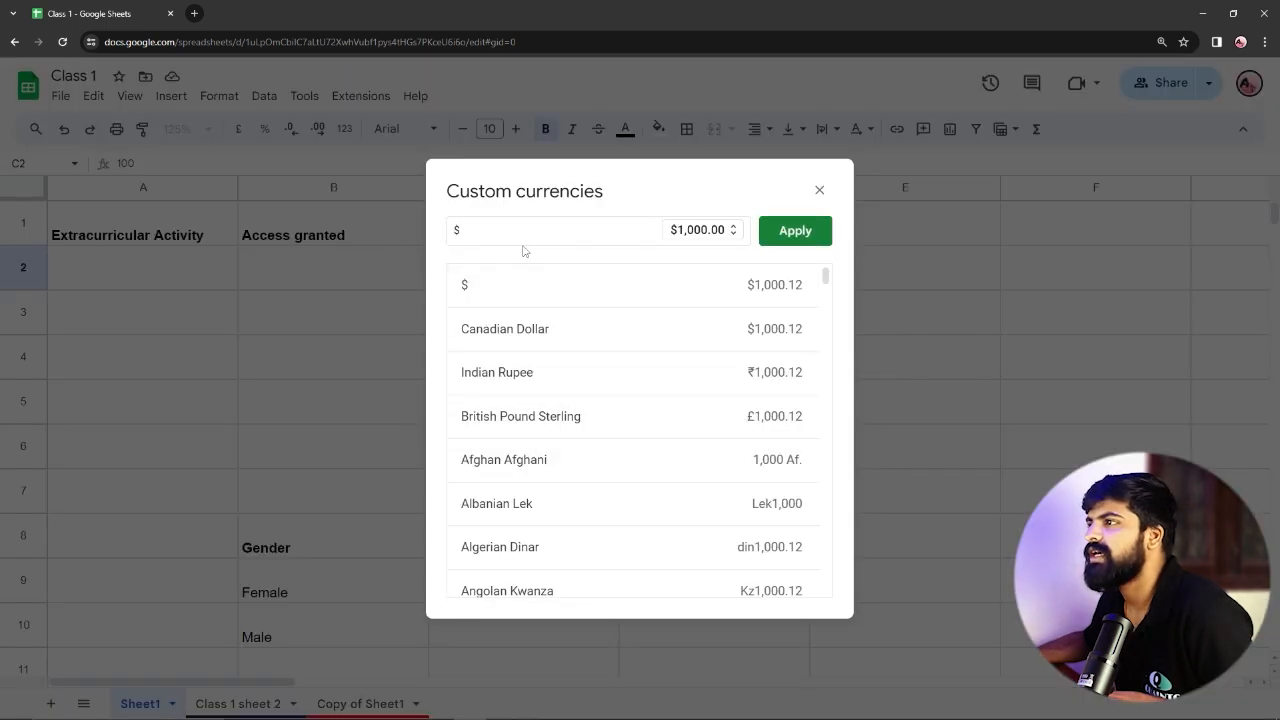
click(573, 376)
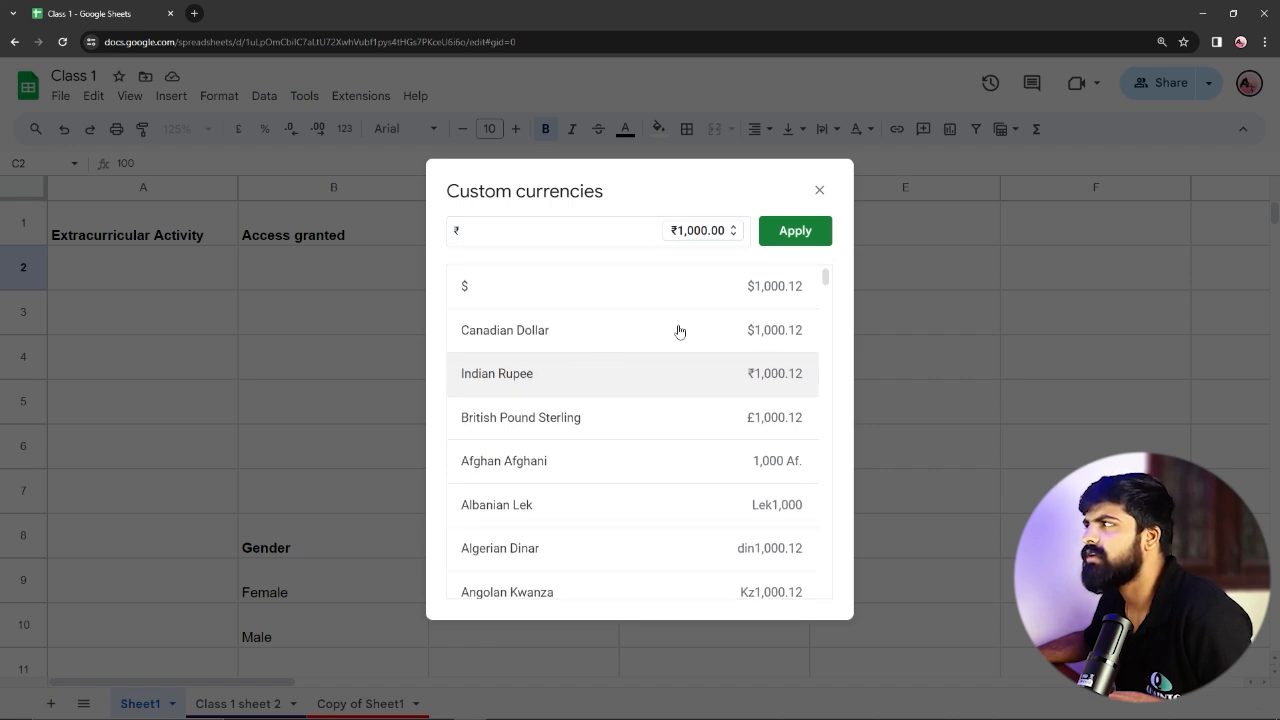
click(782, 233)
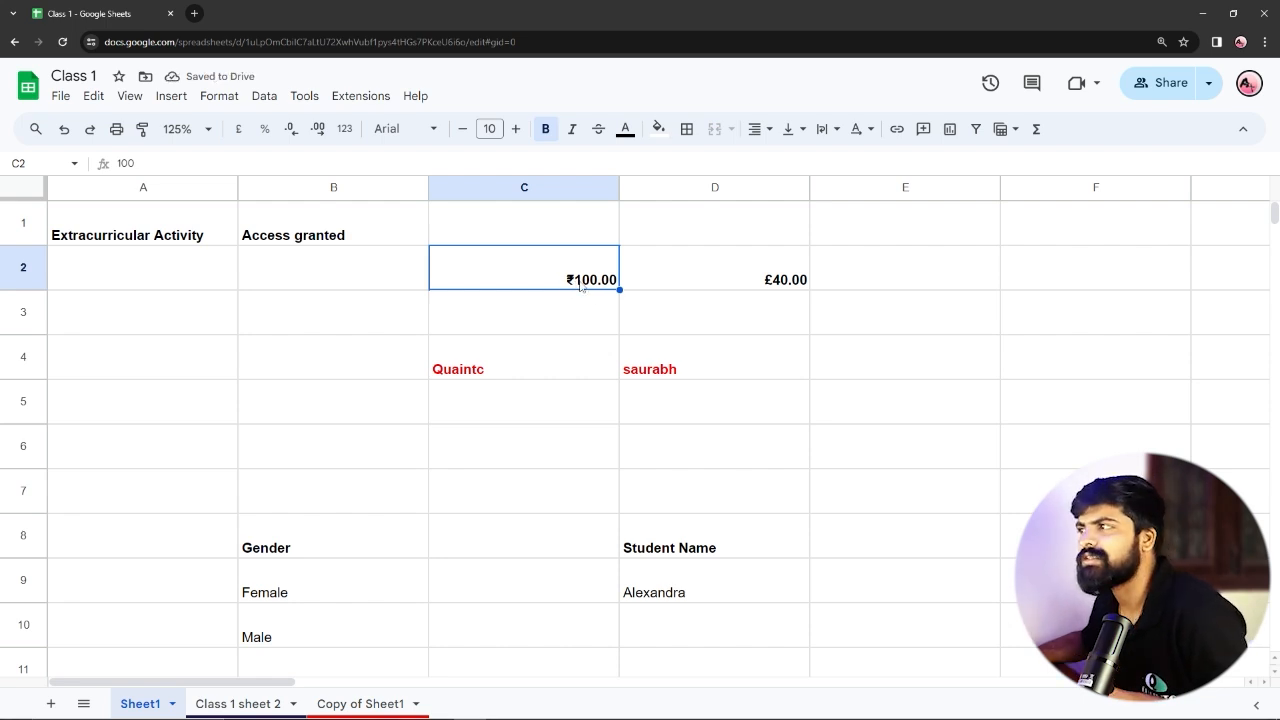
click(697, 325)
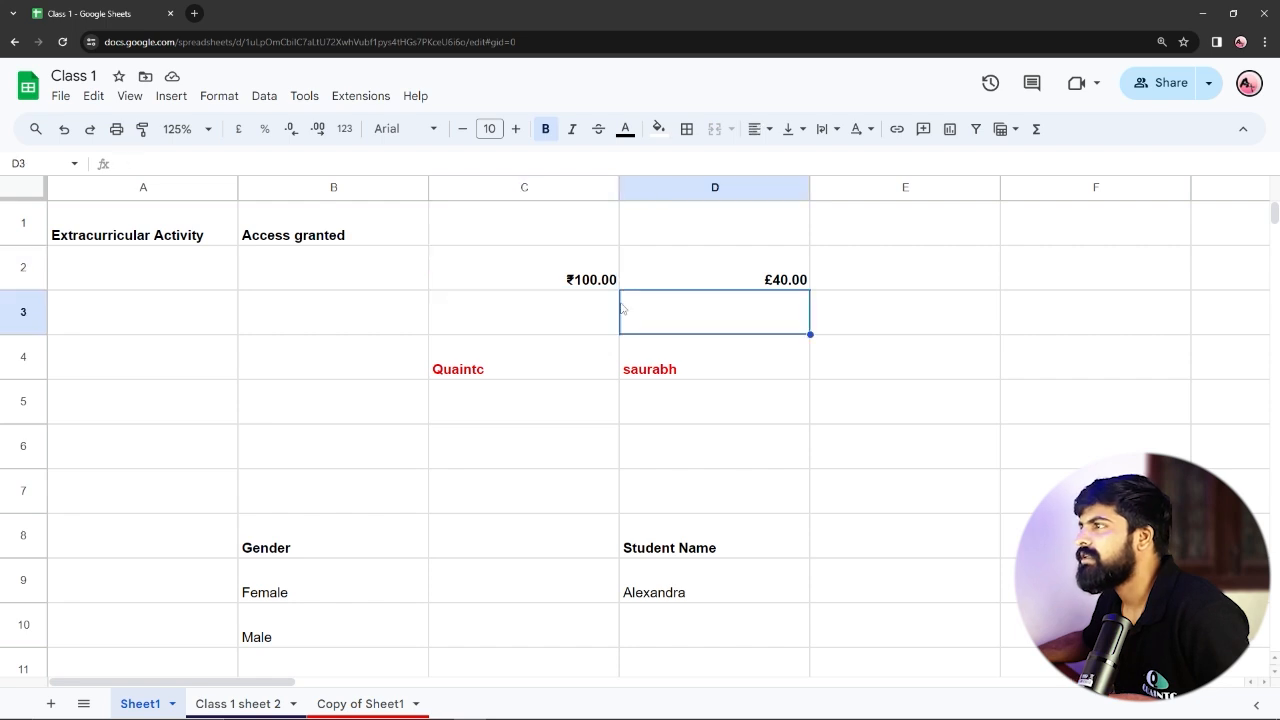
Format the value in cell C2 as a percent.
click(592, 278)
double_click(569, 279)
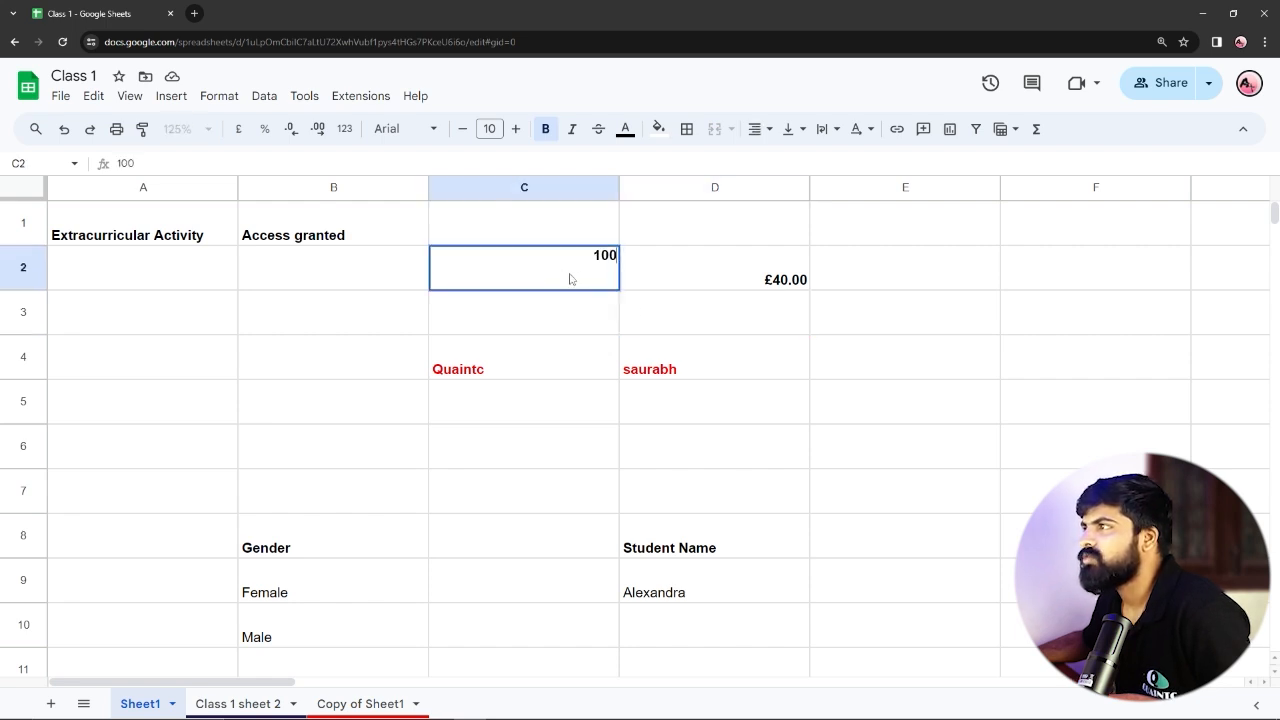
drag(585, 256, 638, 263)
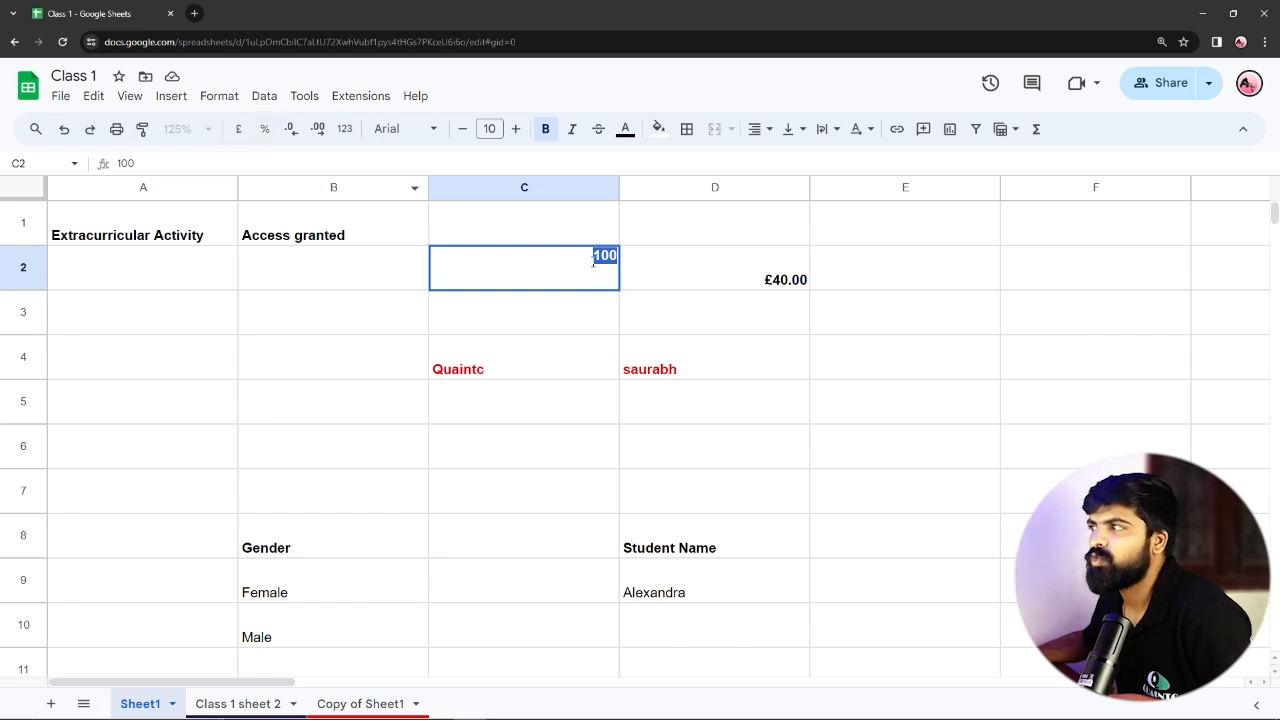
click(265, 128)
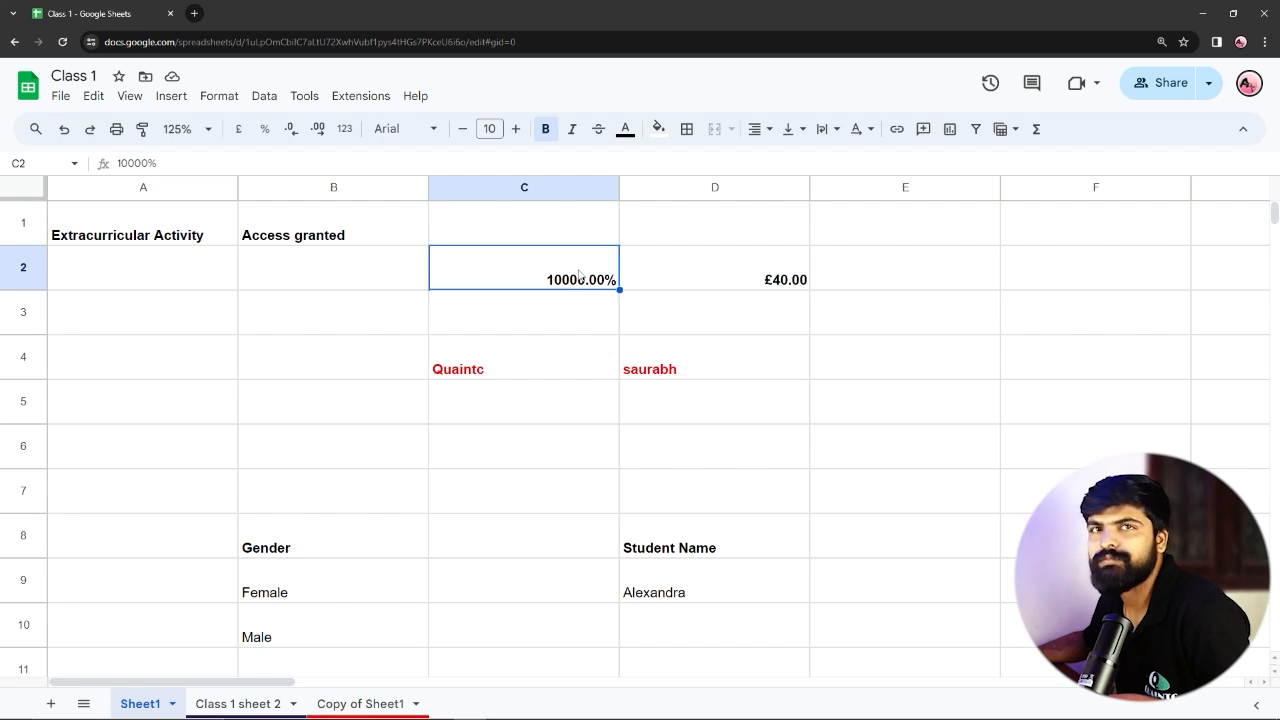
Enter .01 in cell B3 and format it as a percent.
double_click(331, 309)
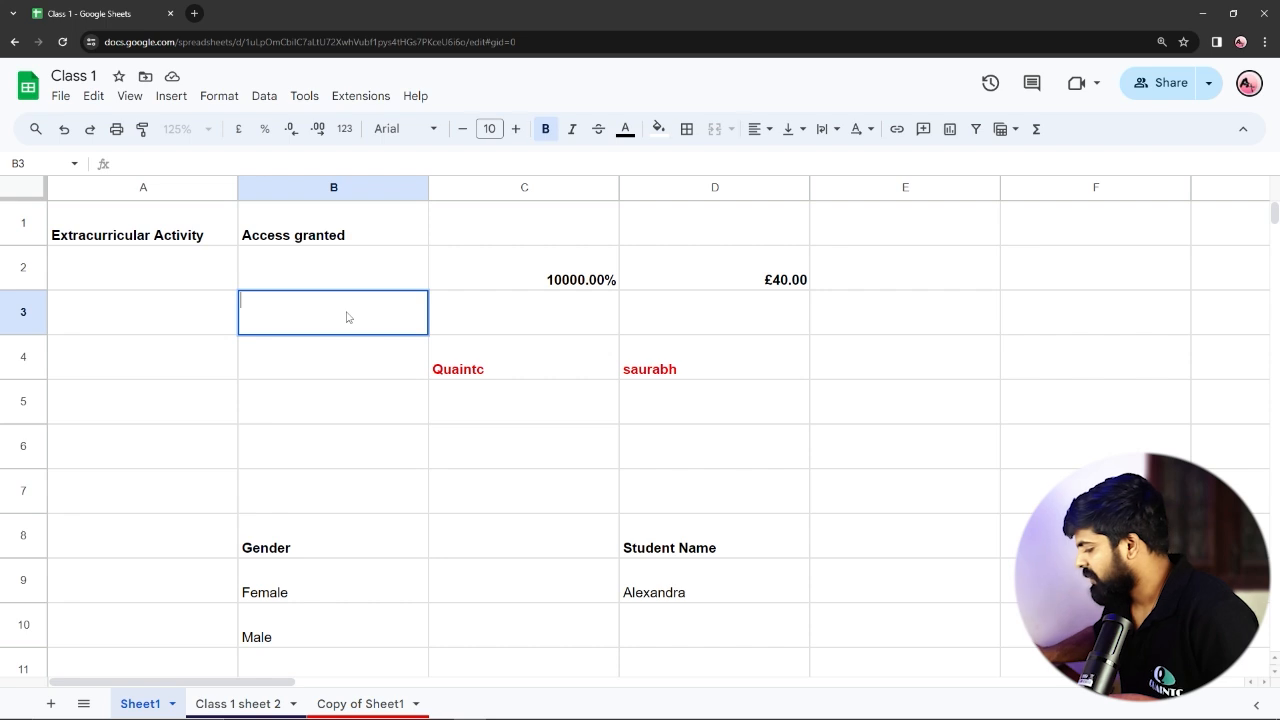
text(.01)
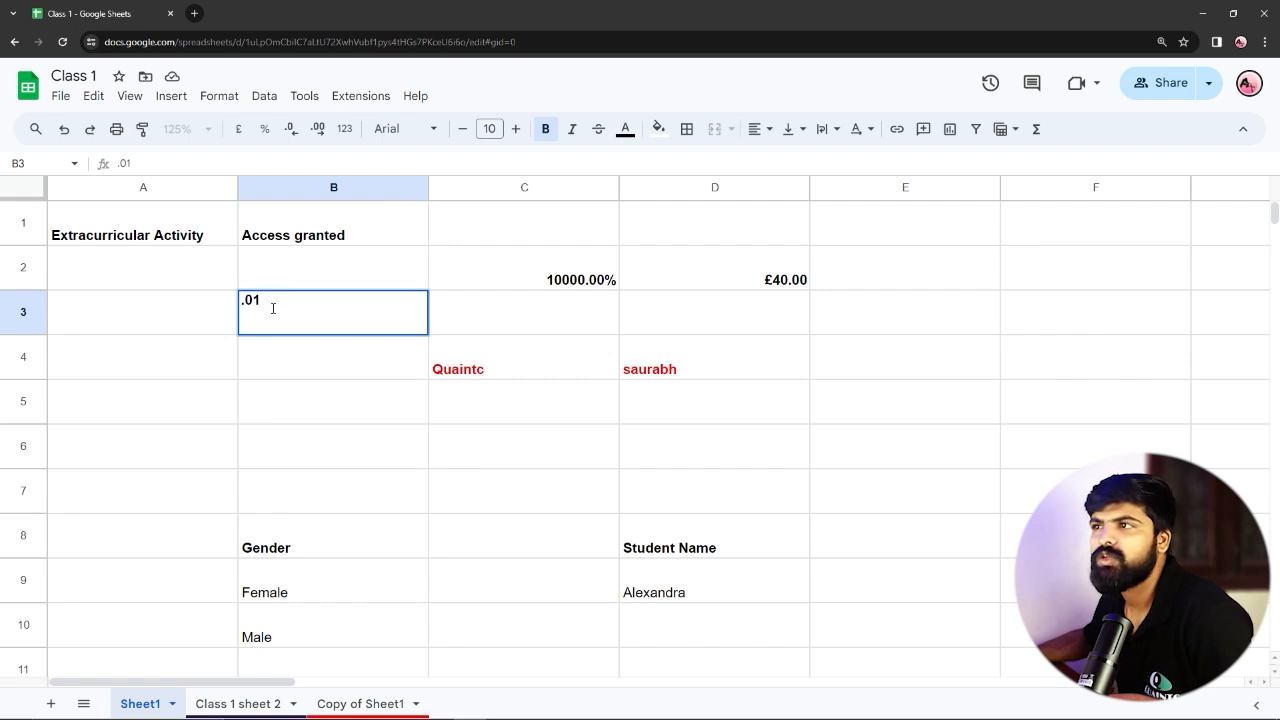
drag(271, 301, 228, 308)
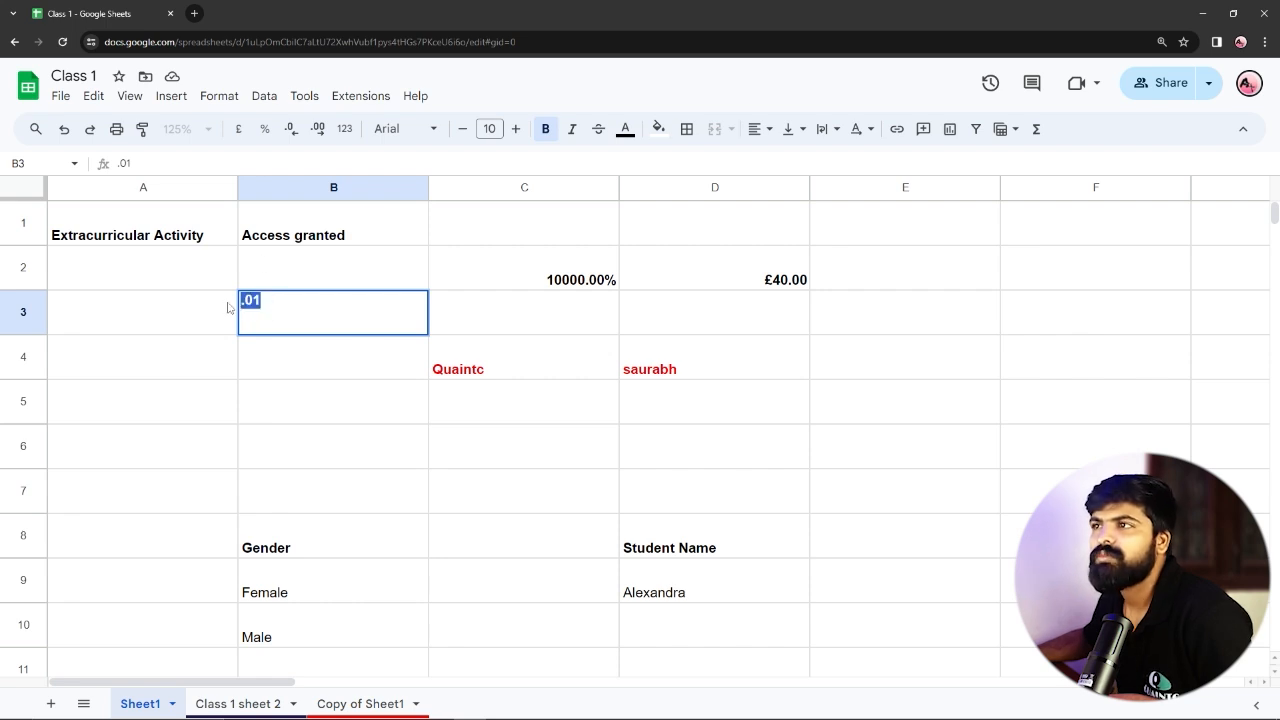
click(266, 129)
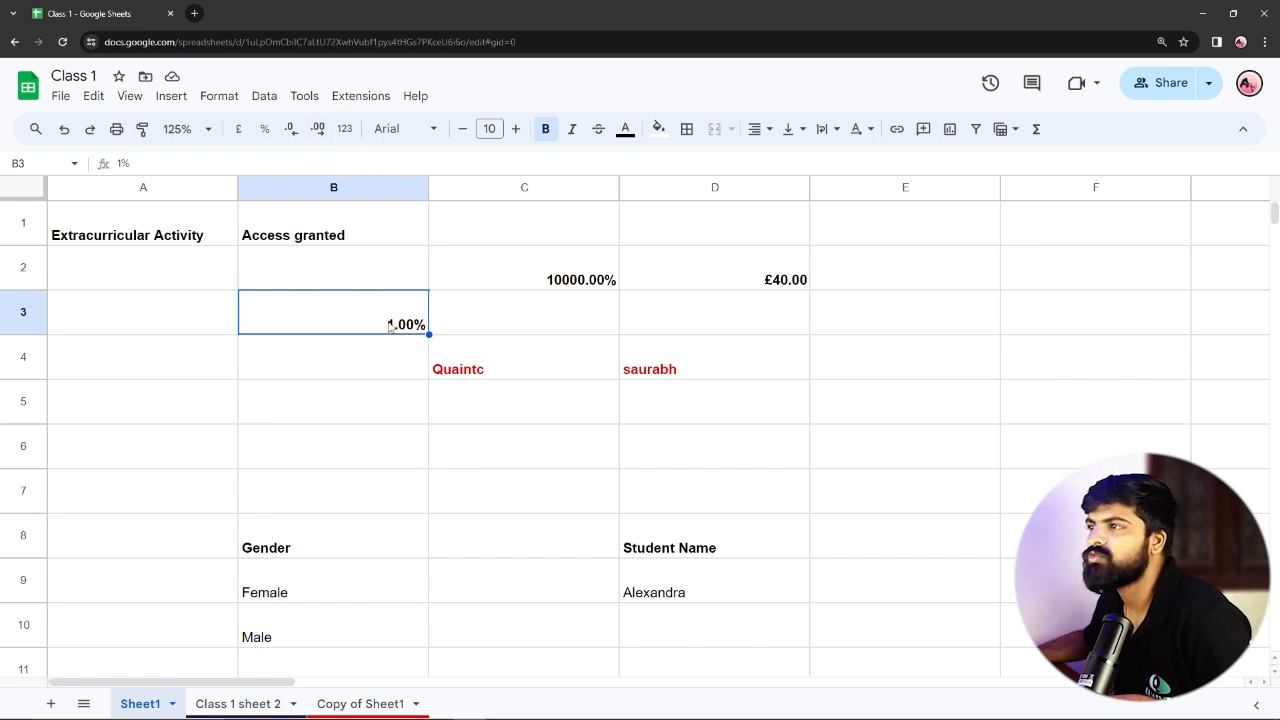
Increase the decimal places of the percentage in cell B3 to eight.
double_click(390, 327)
drag(407, 302, 446, 310)
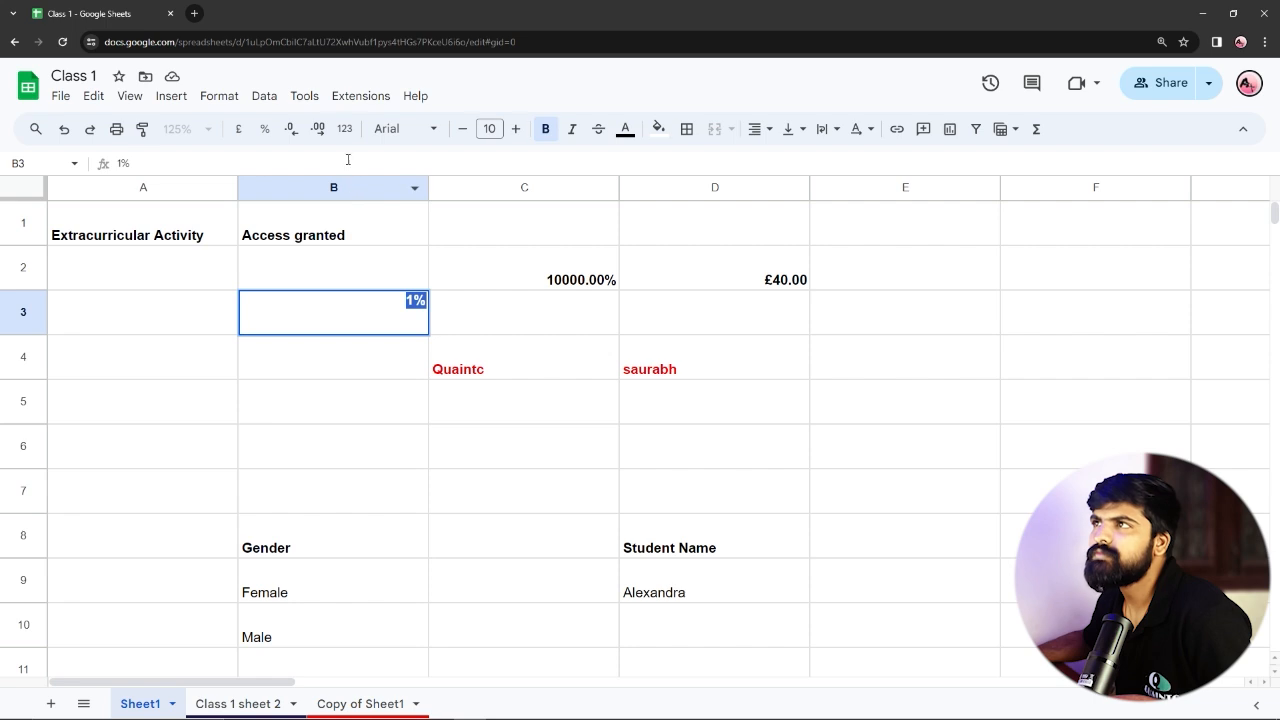
click(317, 128)
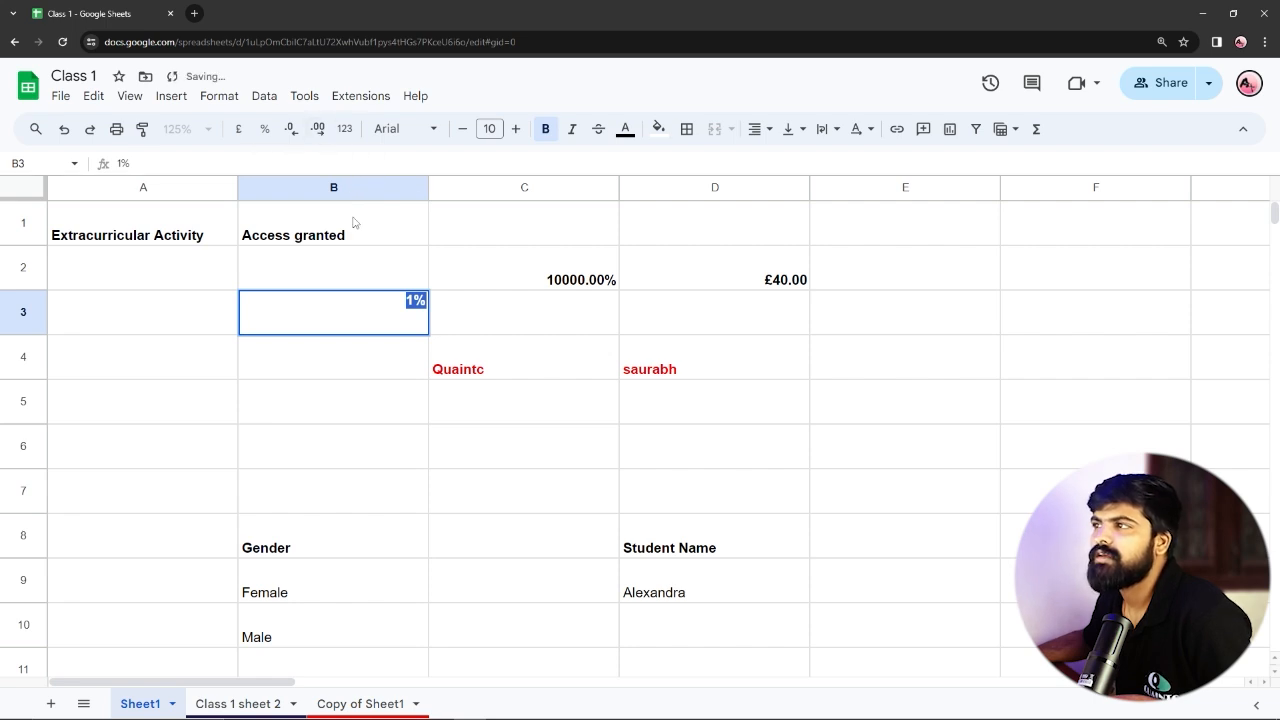
click(477, 333)
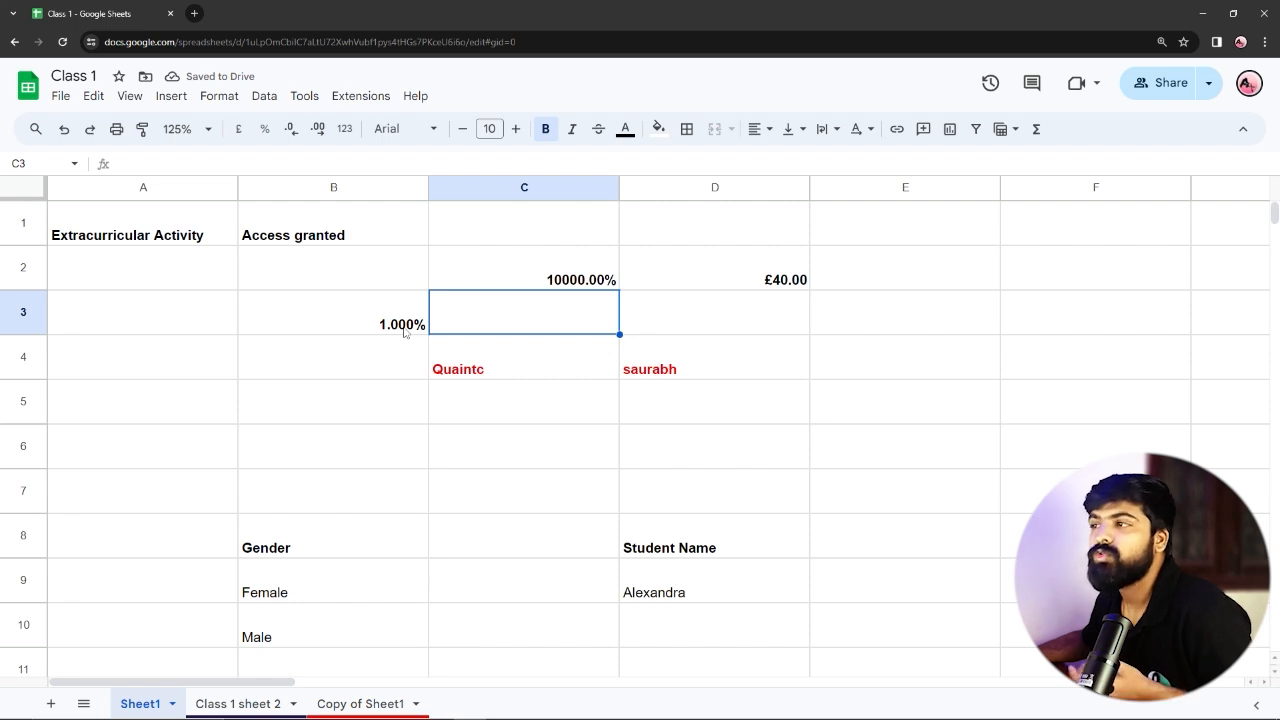
click(386, 333)
click(318, 130)
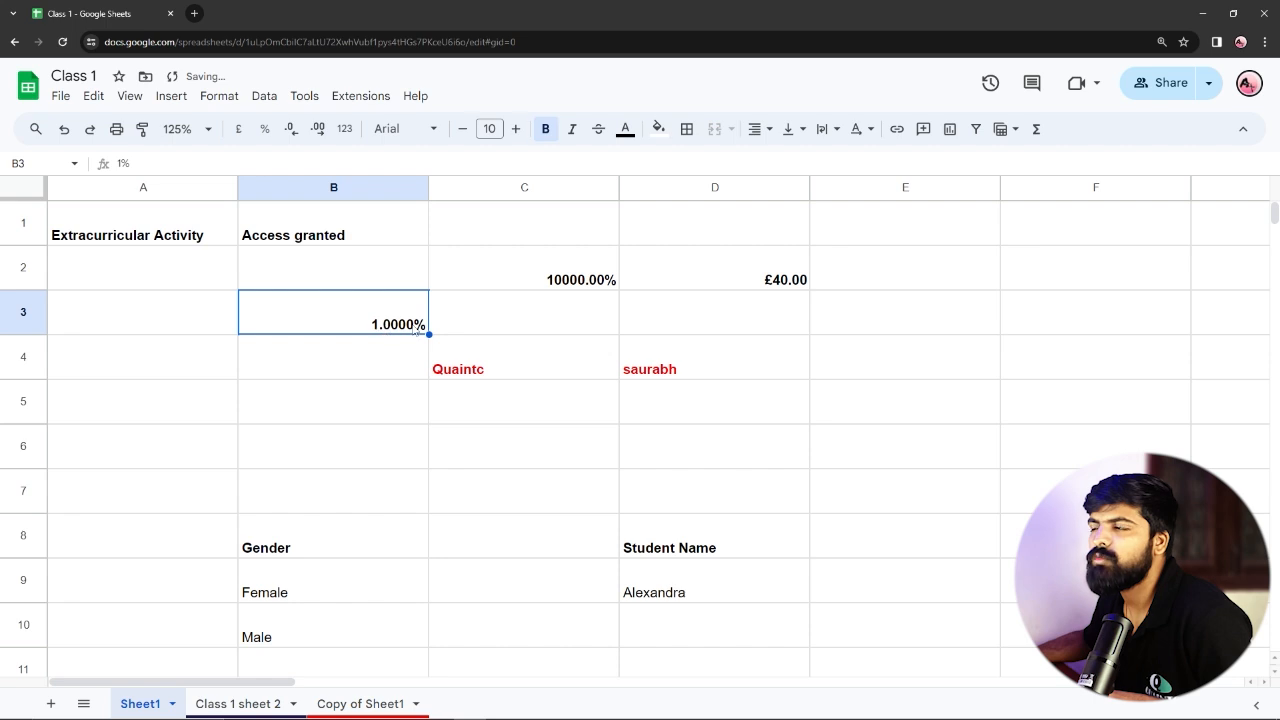
click(318, 129)
click(318, 129)
click(318, 129)
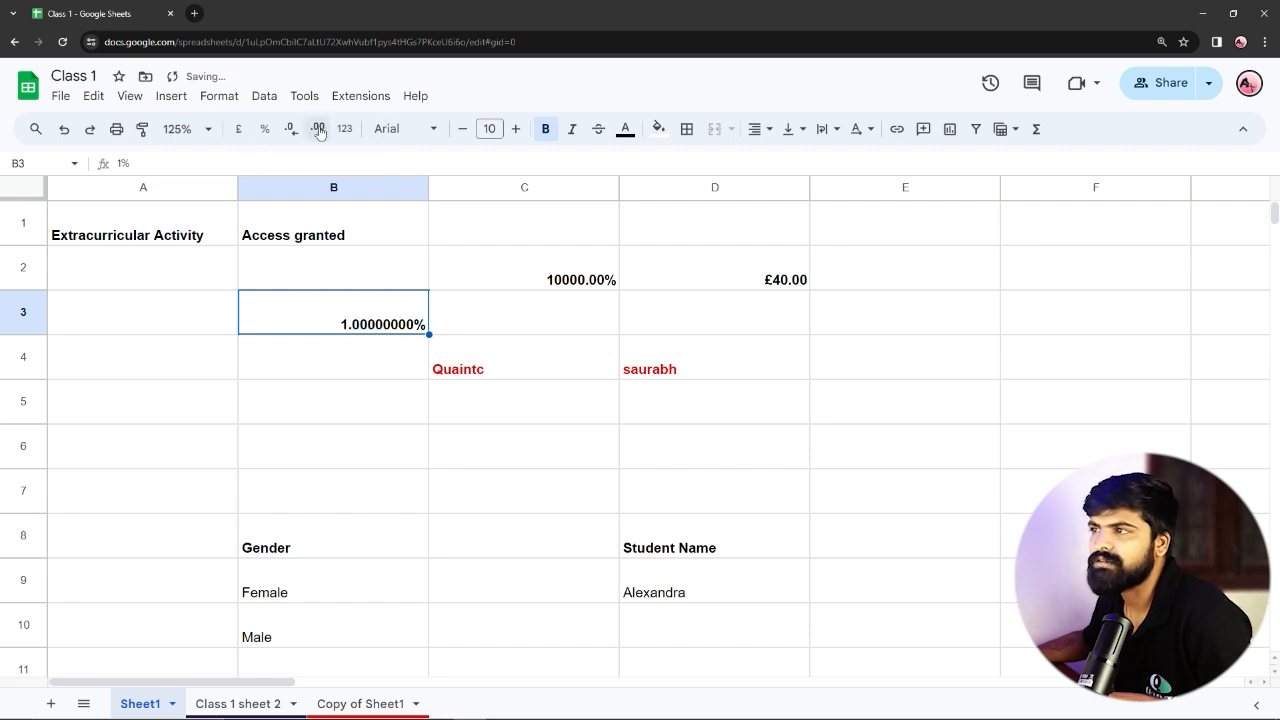
Decrease the decimal places of the percentage in cell B3 until it has none.
click(291, 129)
click(291, 129)
click(291, 129)
click(291, 129)
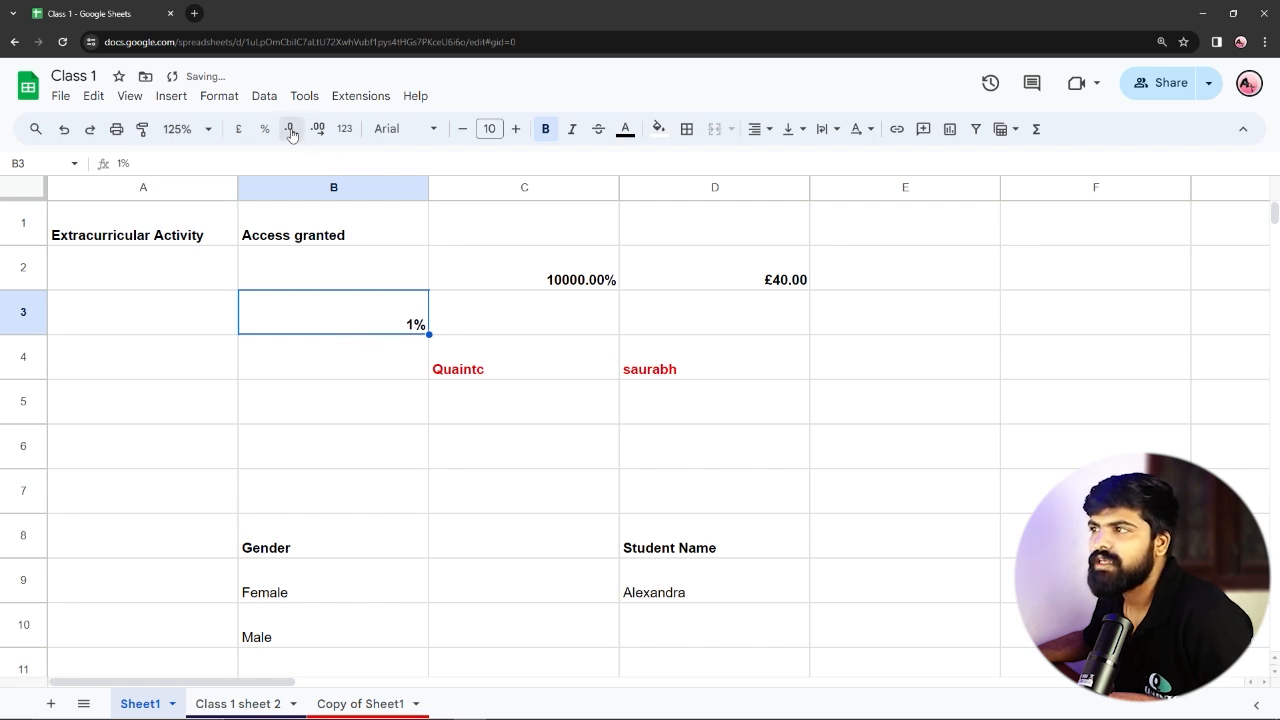
Apply the Number format to the empty cell E4 and to the value in cell C2.
click(345, 133)
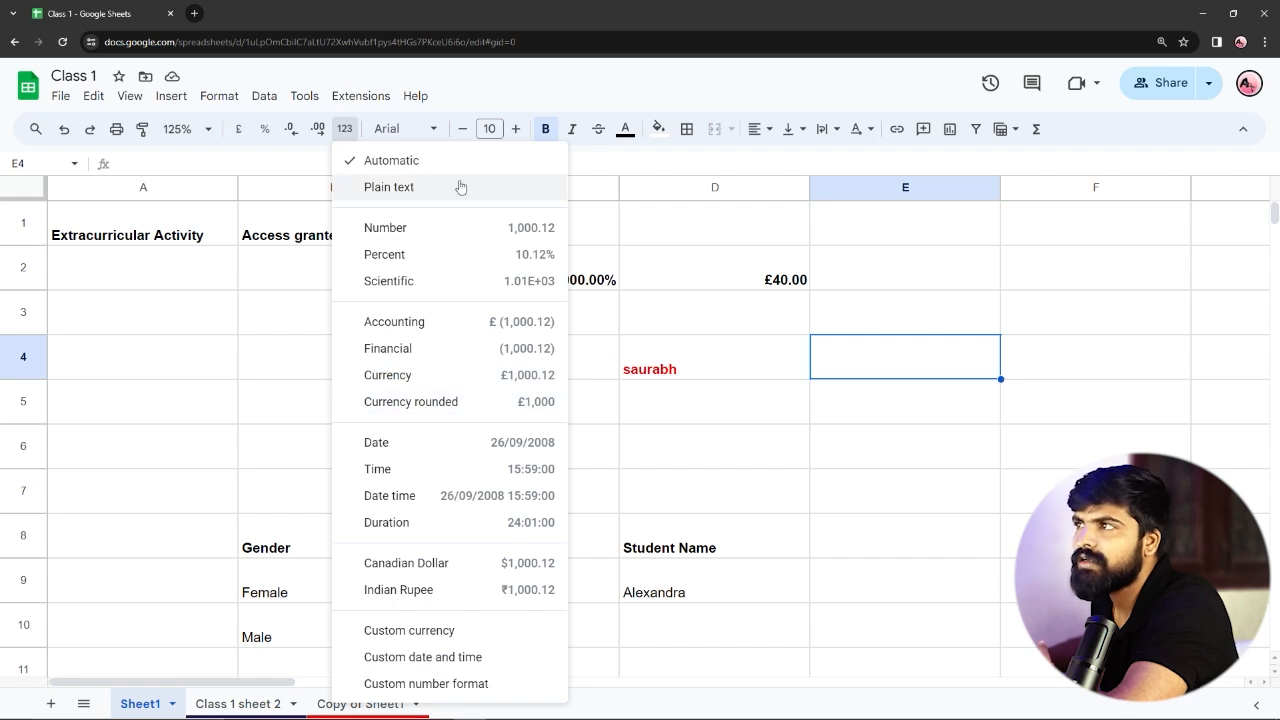
click(413, 228)
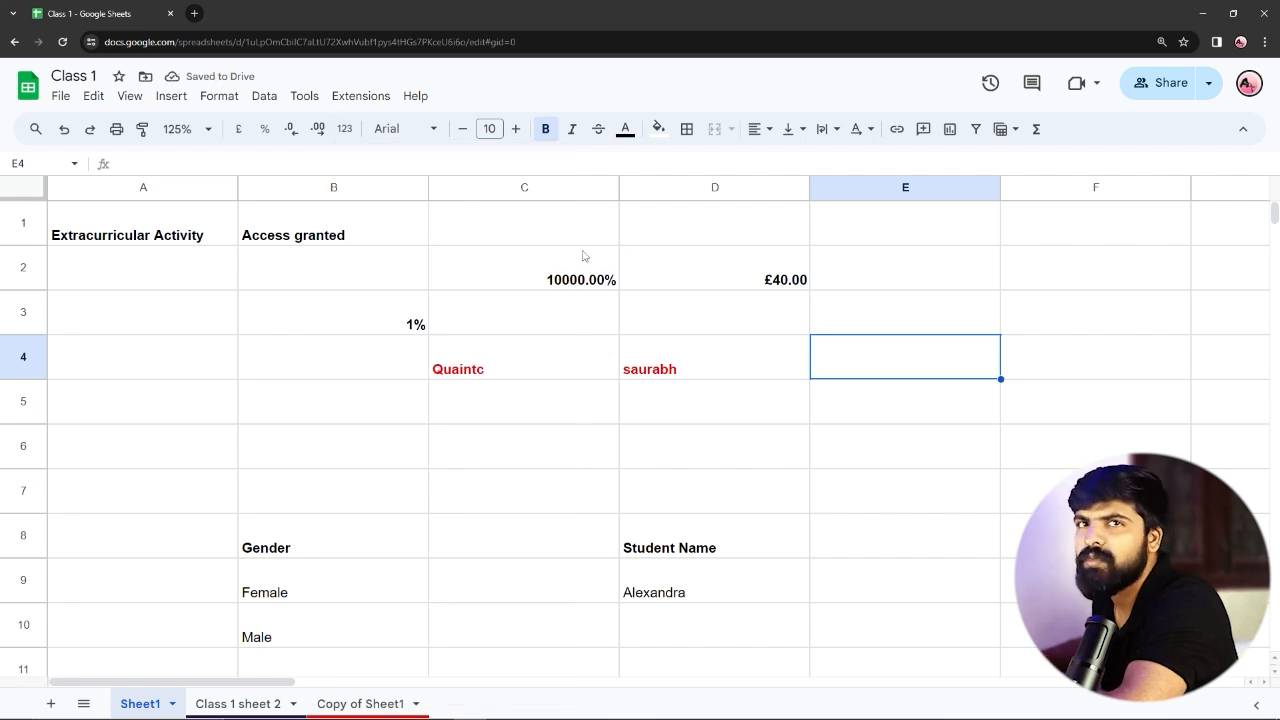
click(560, 275)
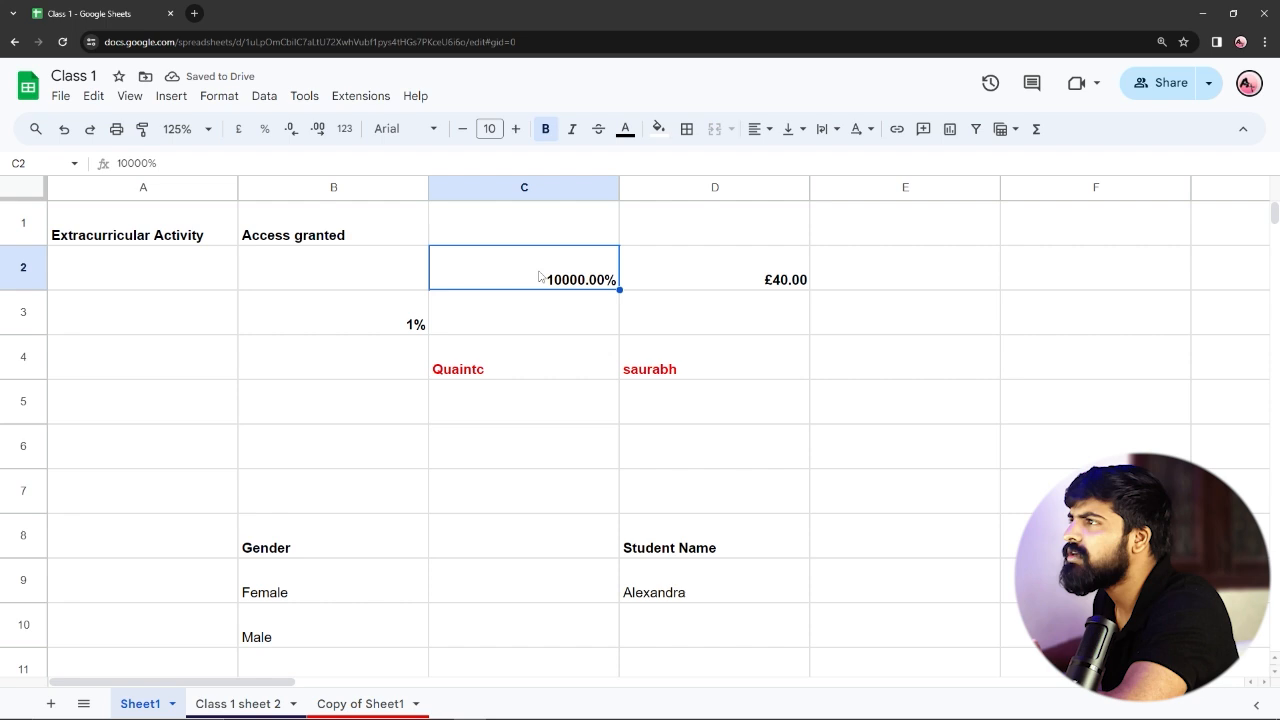
click(343, 130)
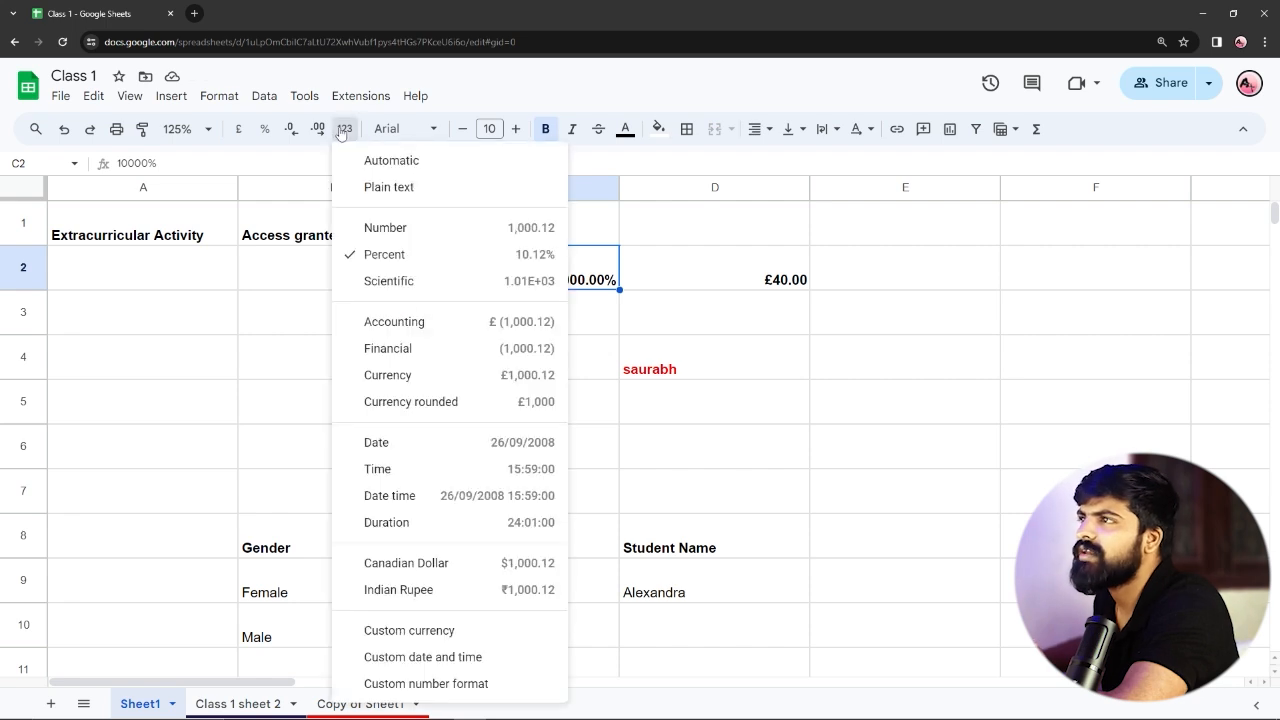
click(392, 230)
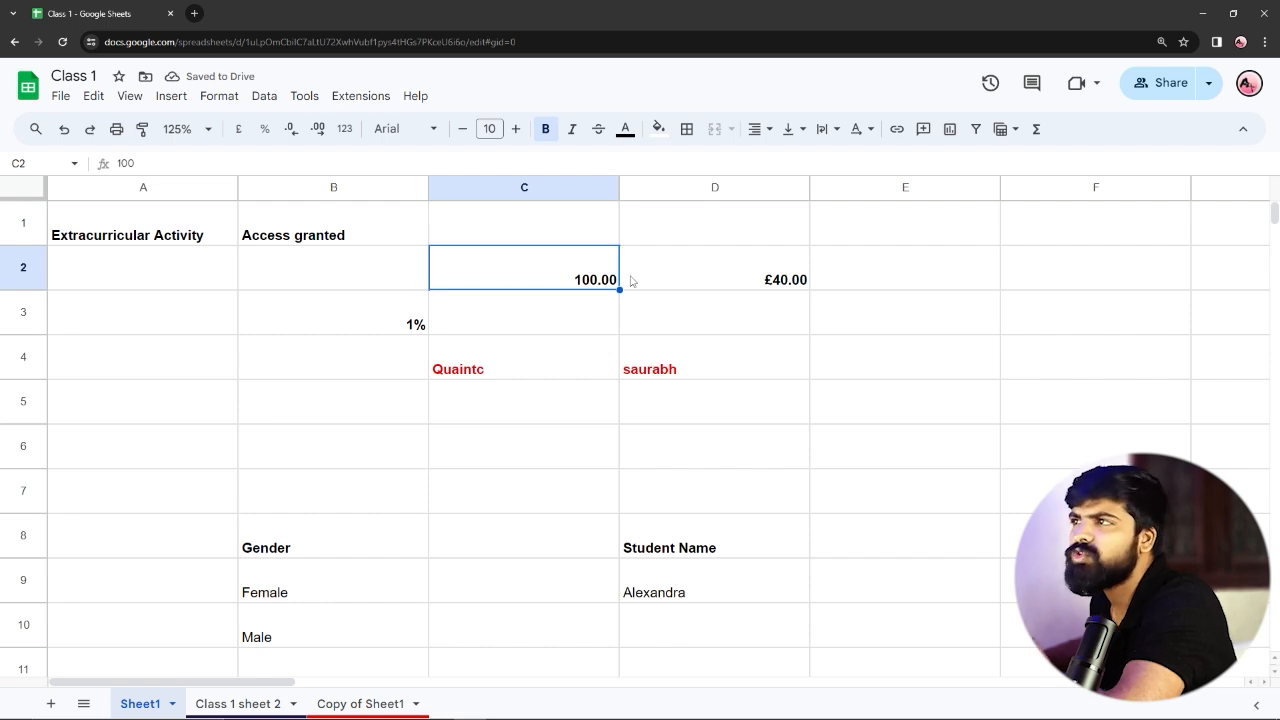
Change the format of the value in cell D2 to Percent.
click(345, 129)
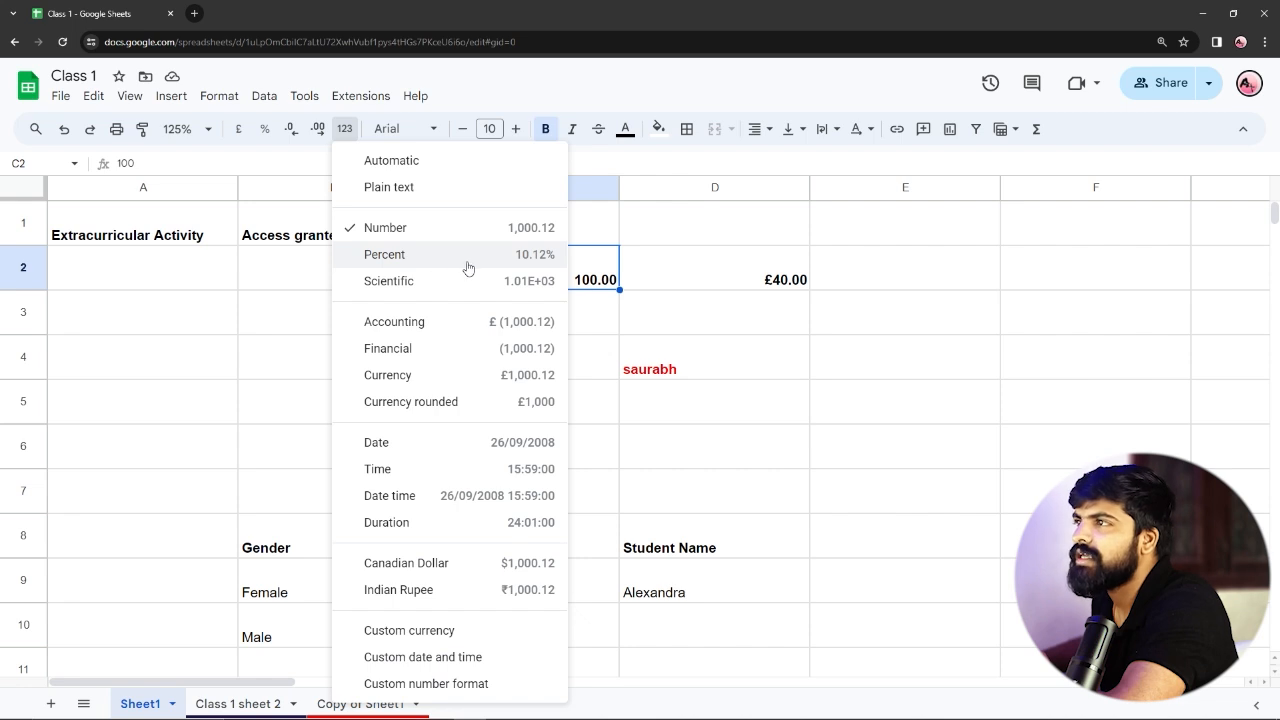
click(664, 307)
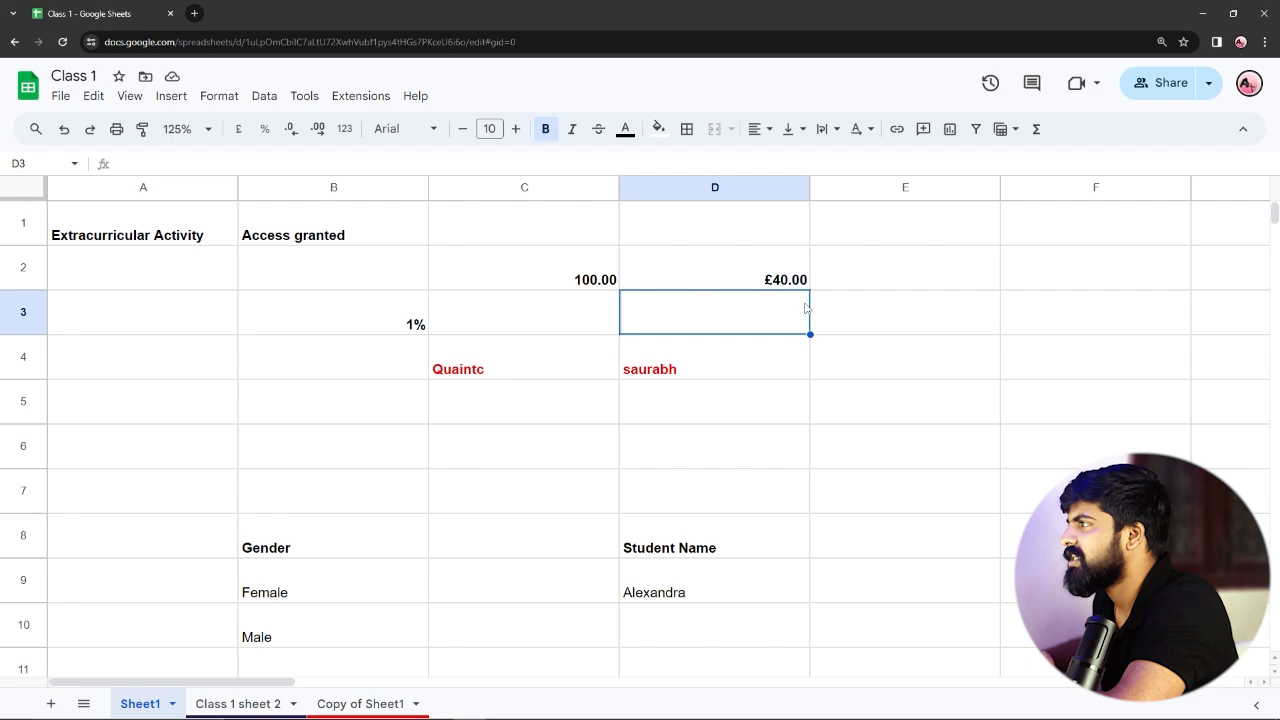
click(768, 267)
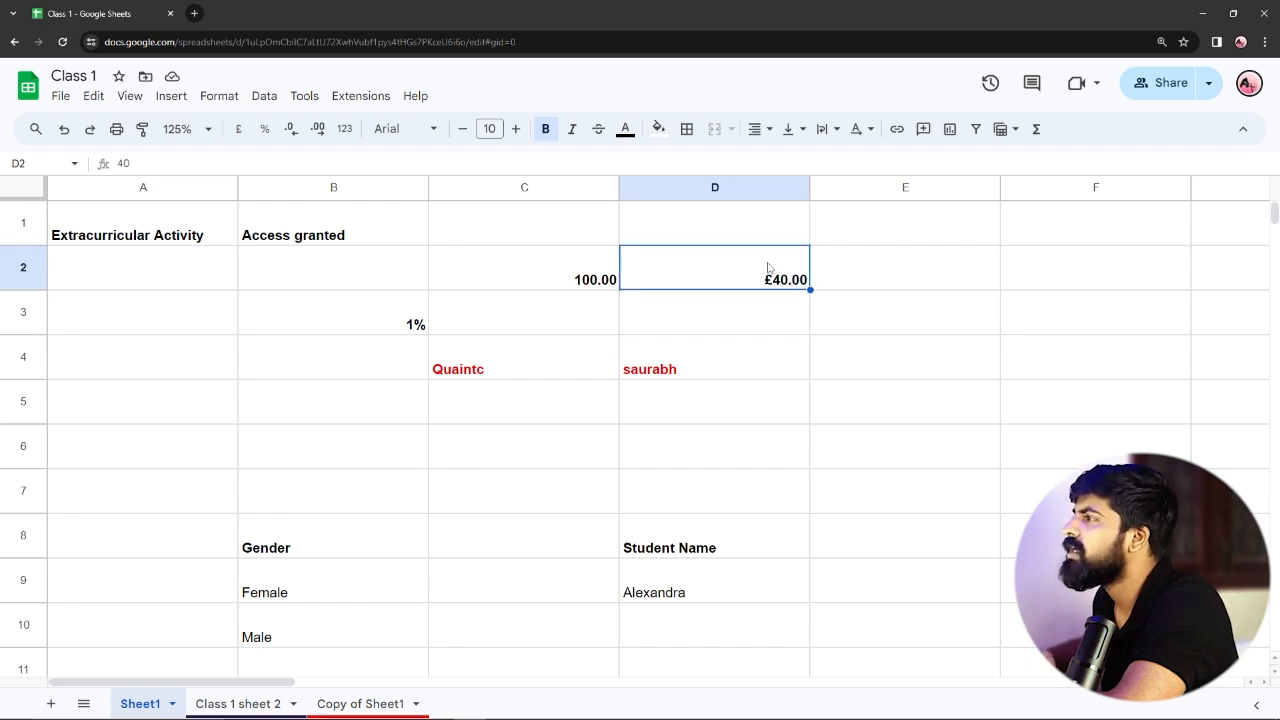
click(344, 128)
click(386, 255)
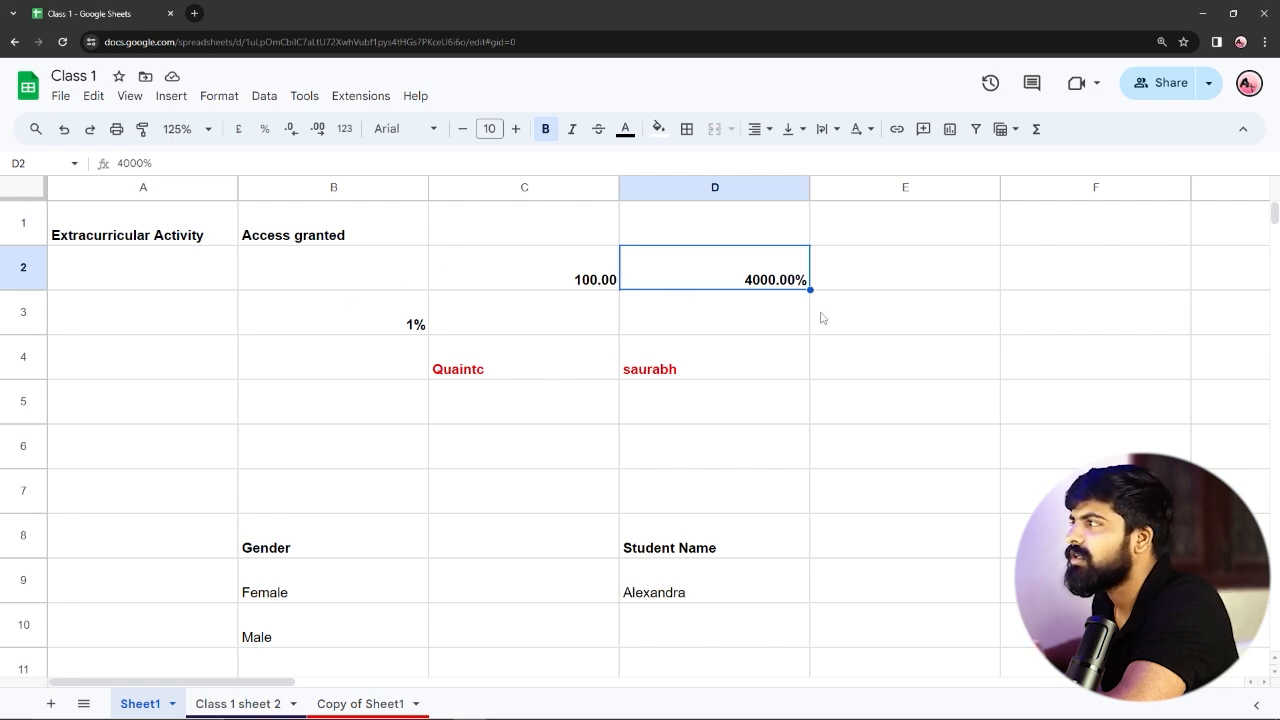
Format the range C2:E3 as Percent.
drag(843, 317, 559, 260)
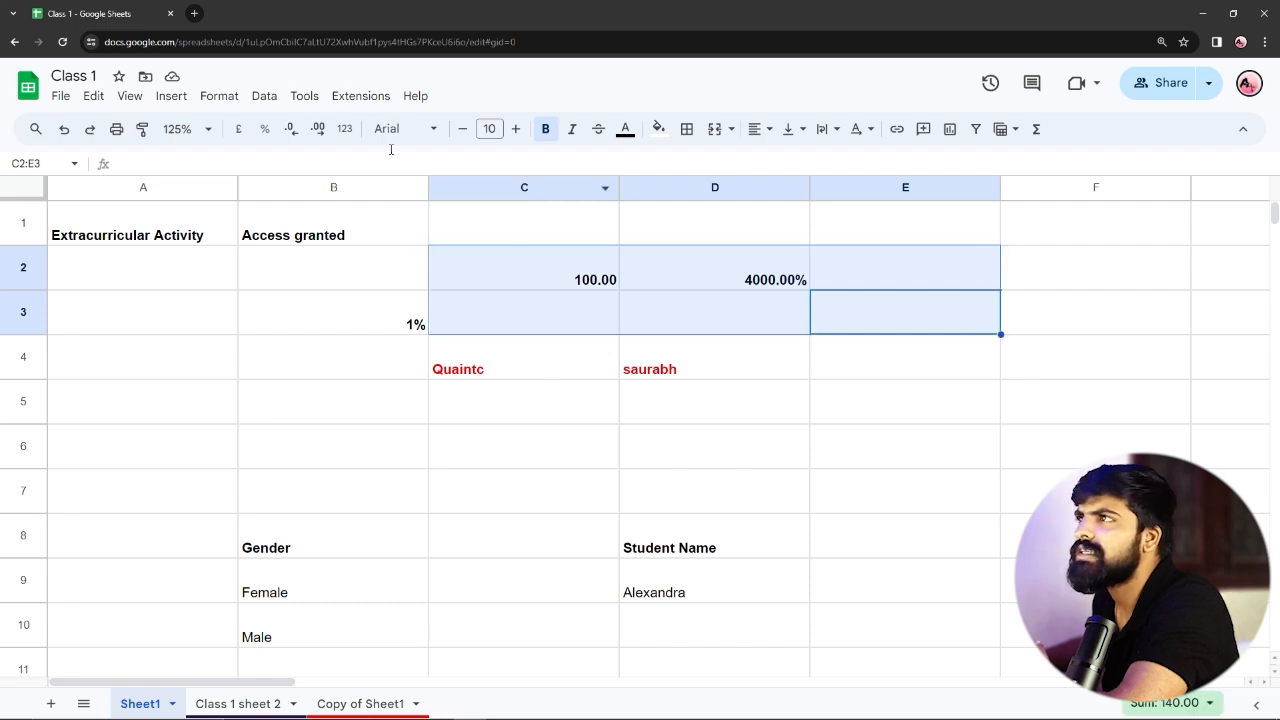
click(344, 128)
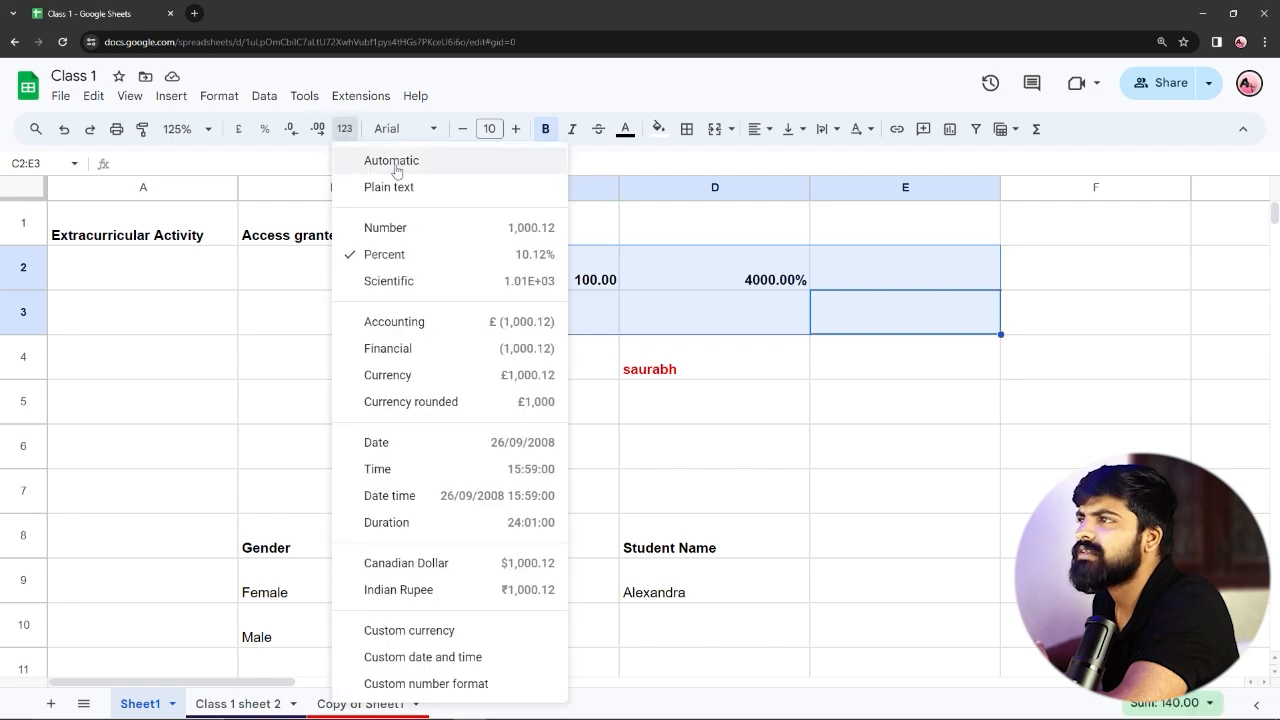
click(404, 257)
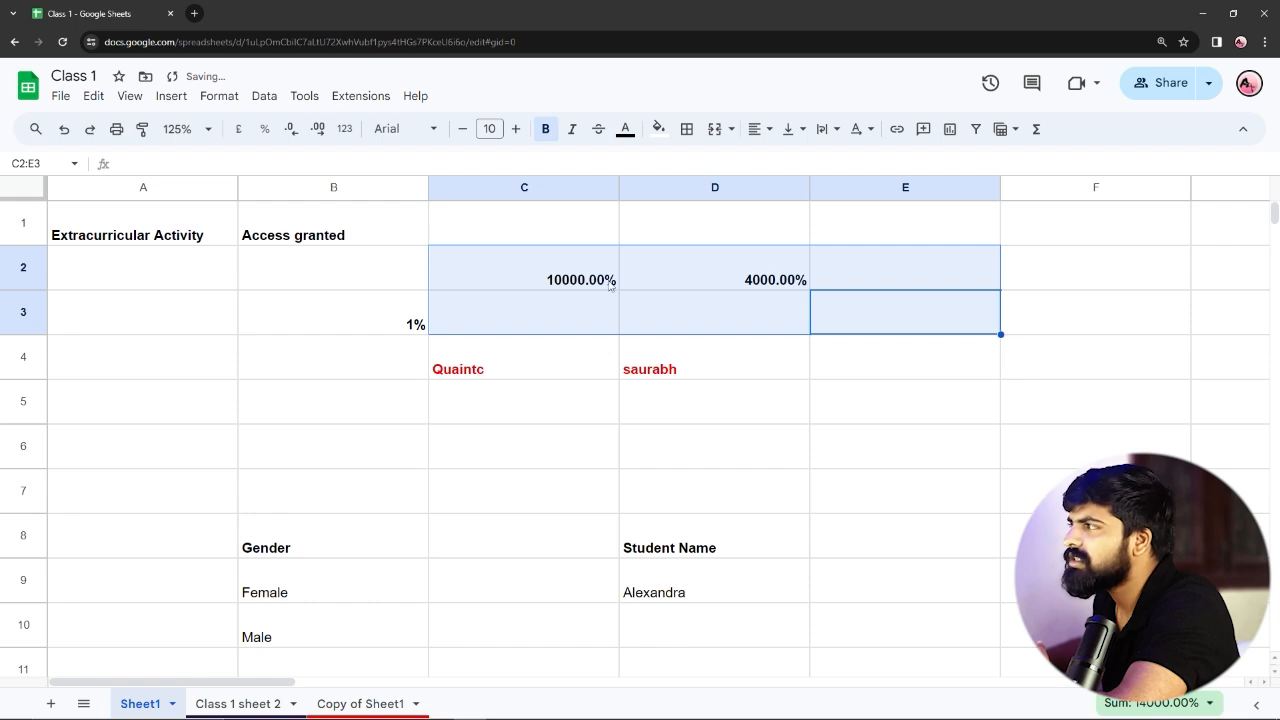
Change the format of the range C2:E3 to Number.
click(345, 130)
click(385, 229)
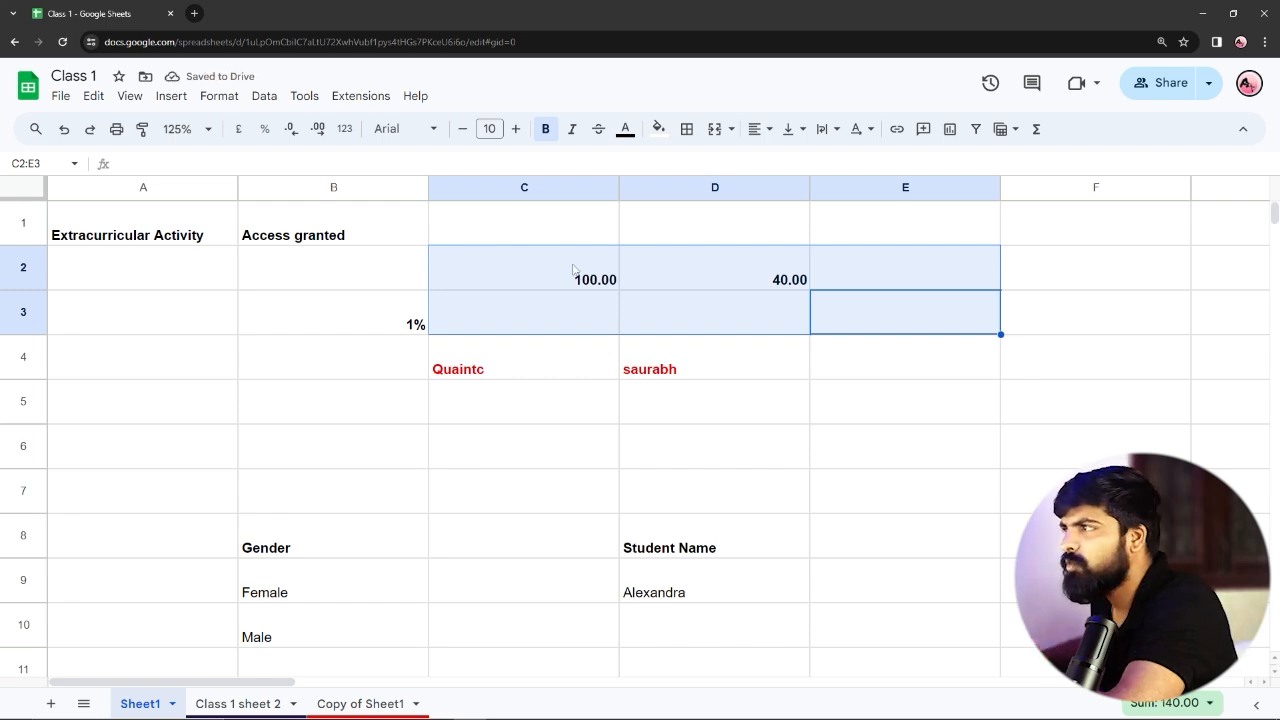
click(869, 362)
click(344, 128)
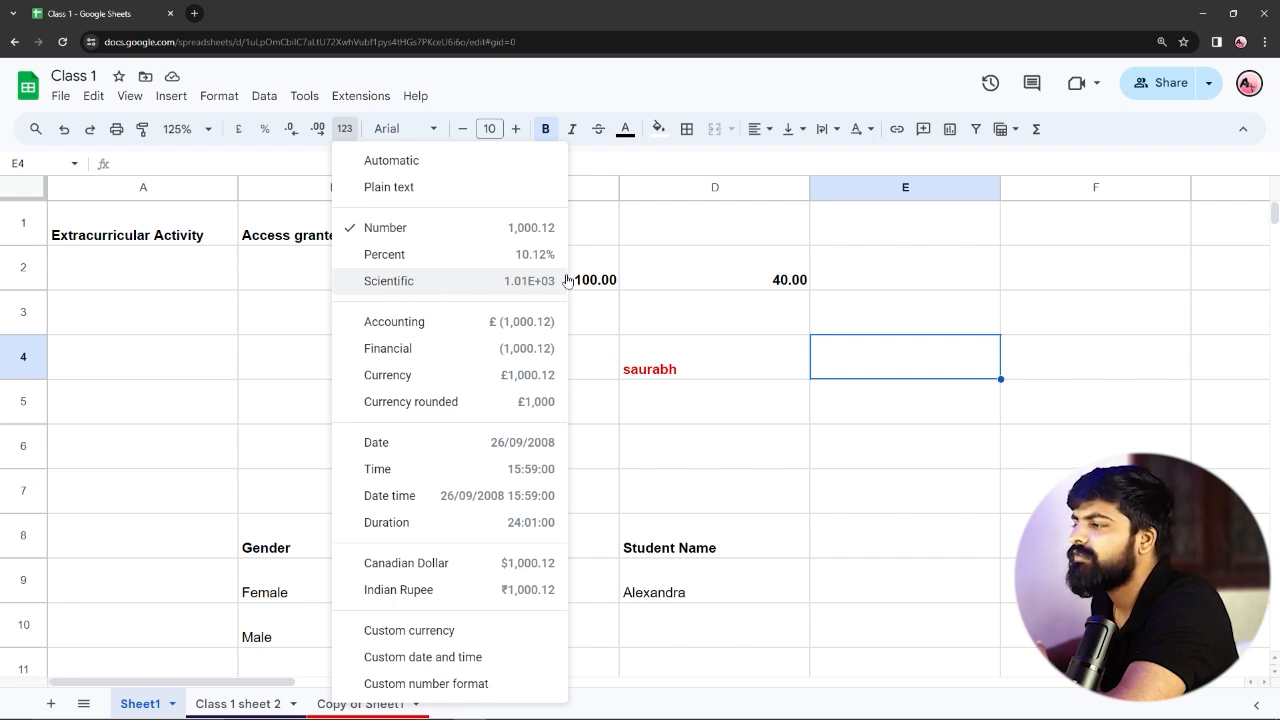
click(603, 275)
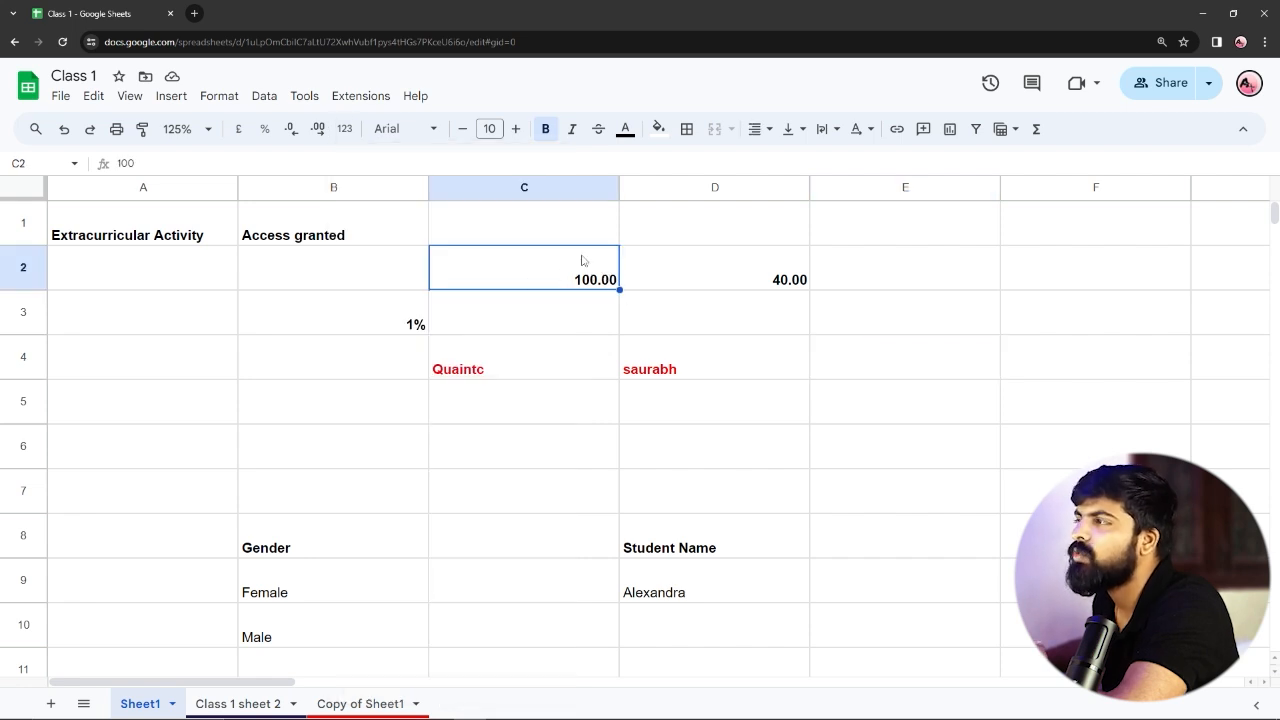
click(344, 128)
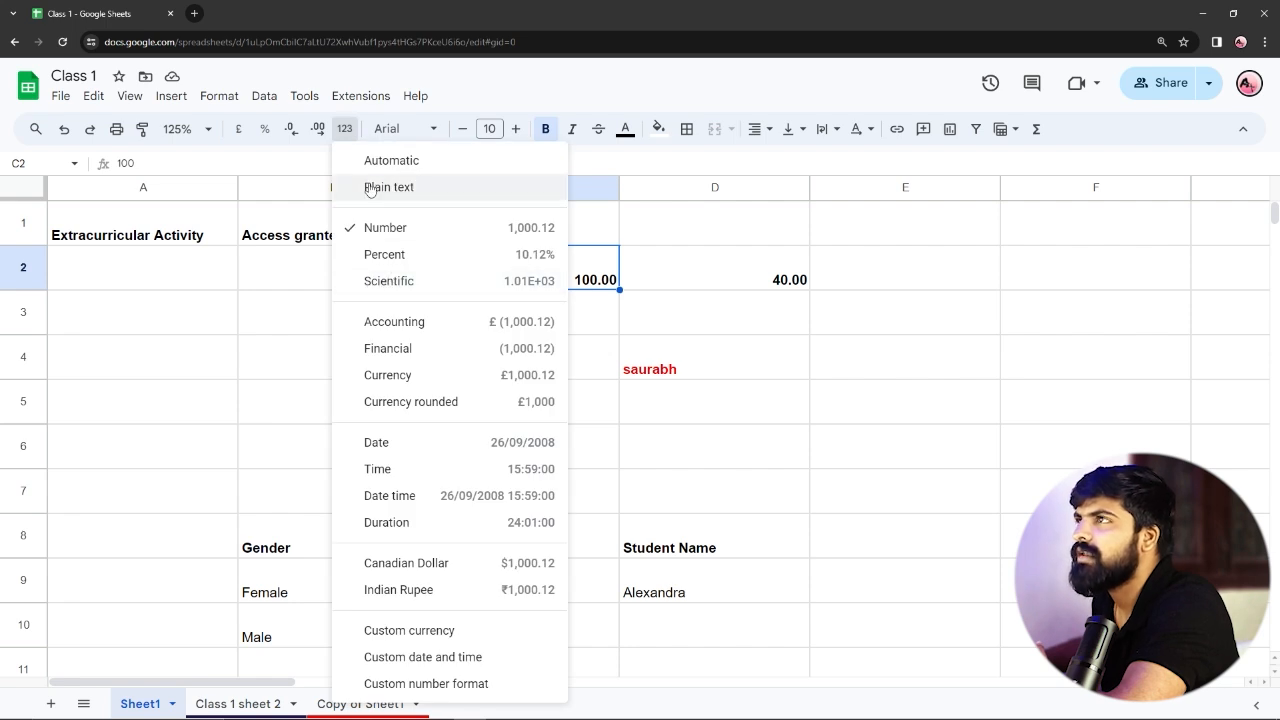
click(344, 128)
Enter 500 in cell E3.
click(838, 320)
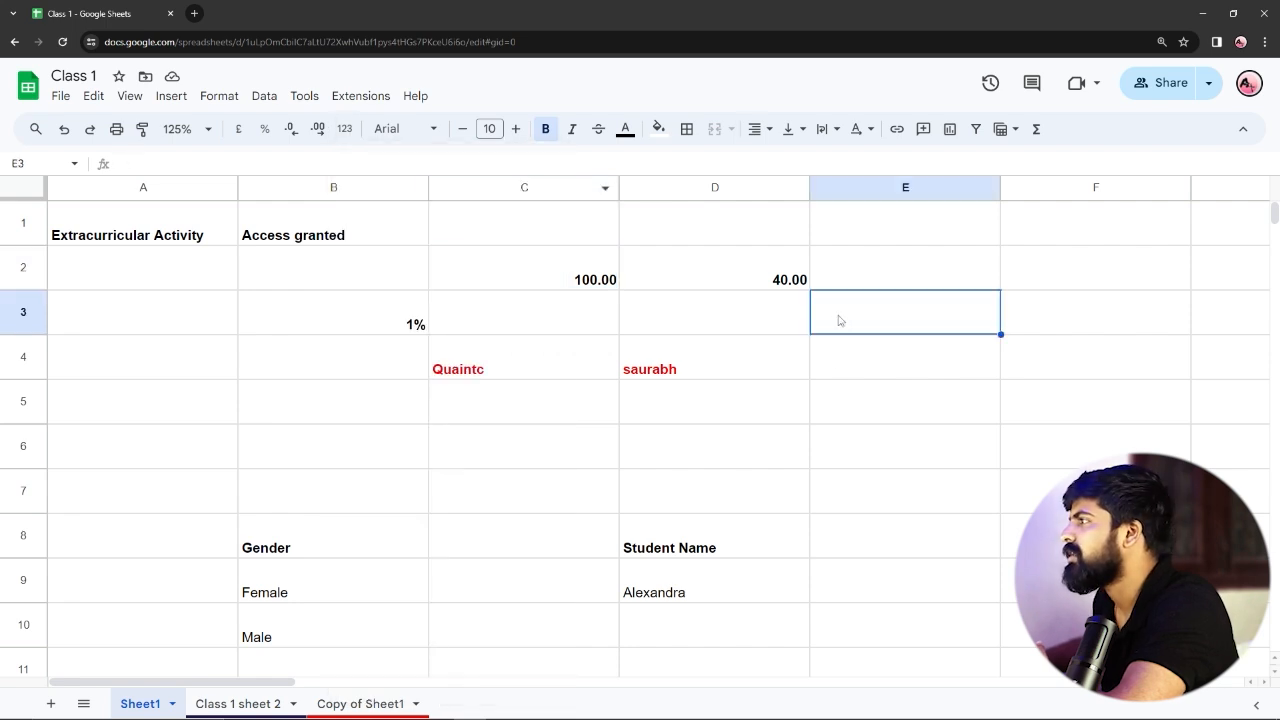
double_click(840, 318)
text(500)
click(475, 273)
click(923, 320)
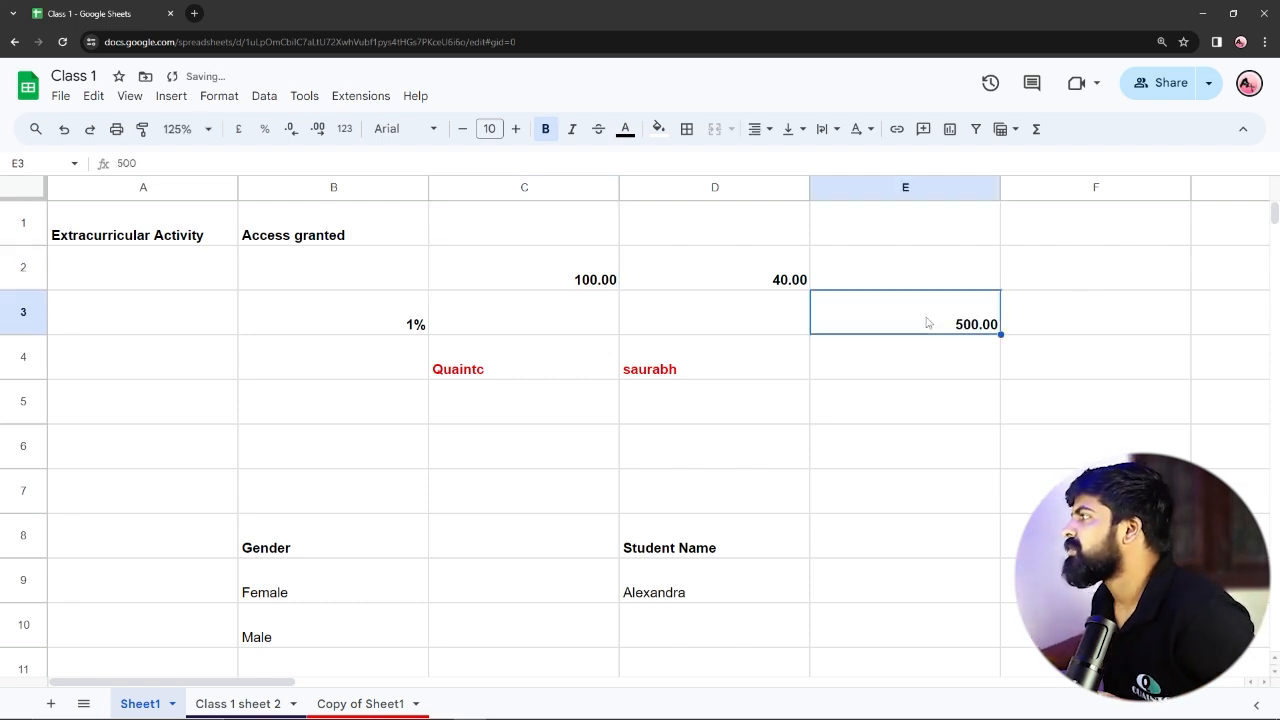
Try the Scientific and Accounting number formats on the value in cell E3.
click(344, 129)
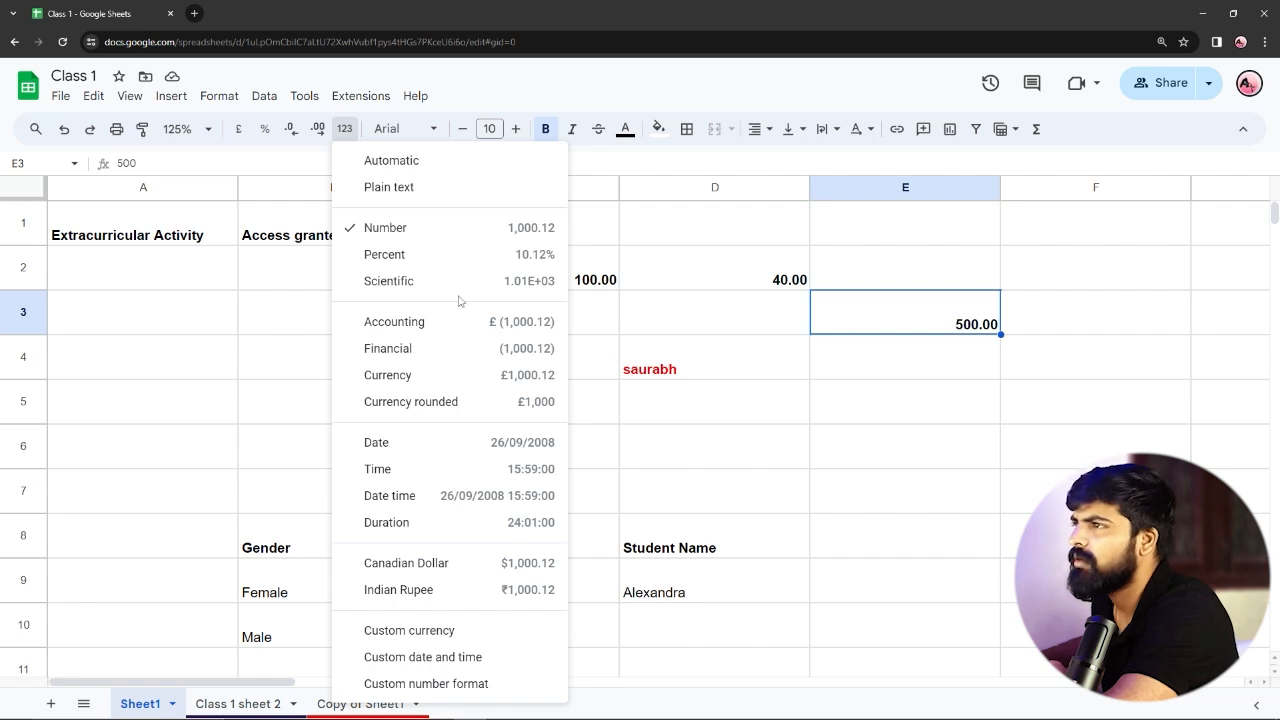
click(397, 283)
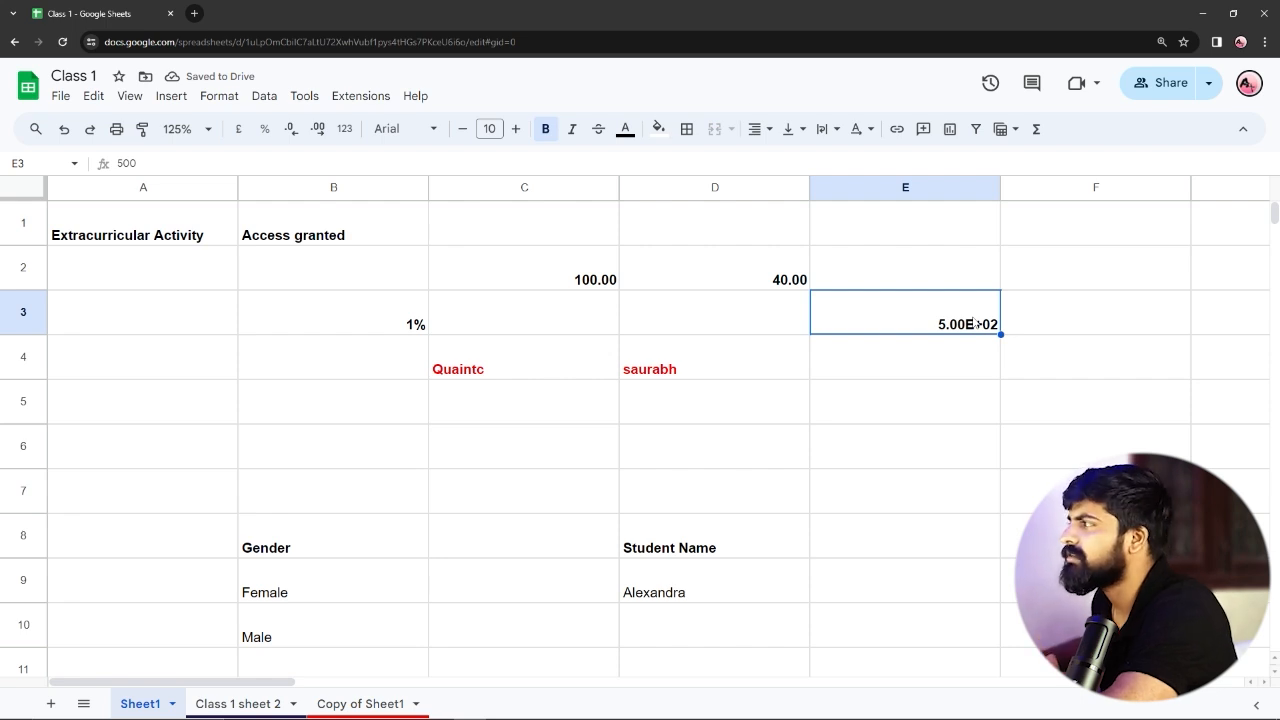
click(344, 129)
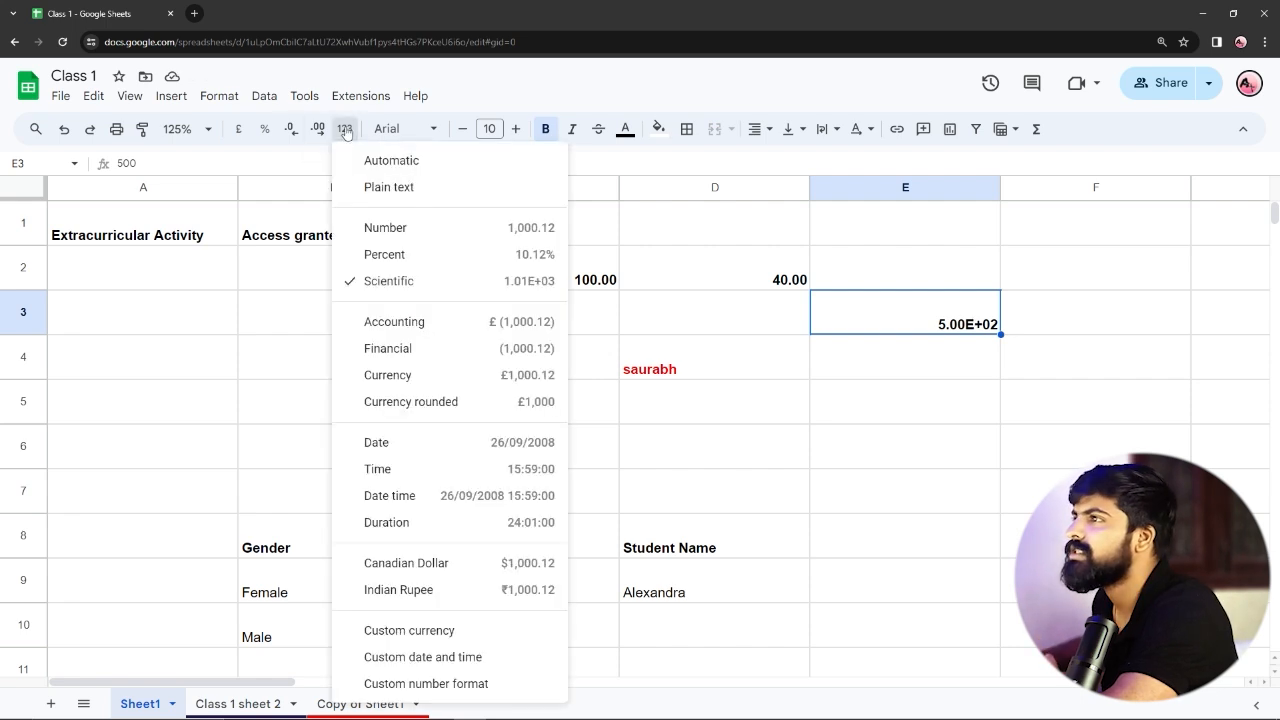
click(425, 324)
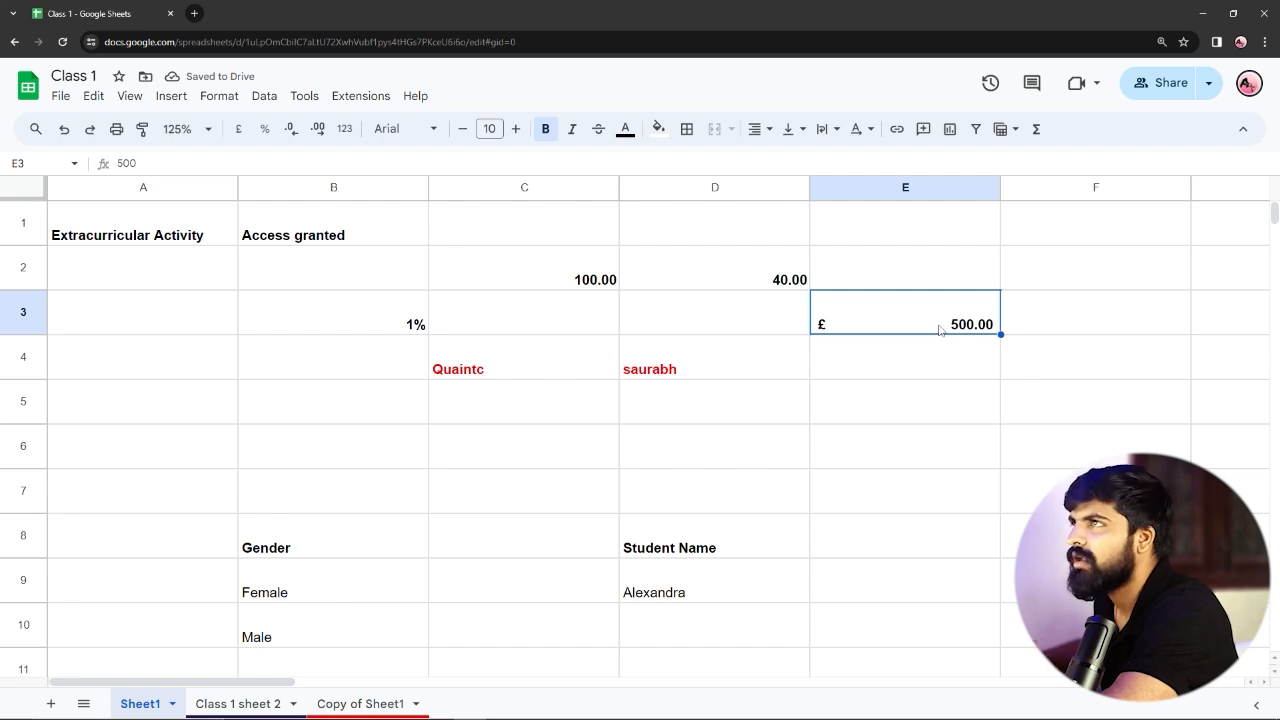
Change the format of the value in cell E3 to Financial.
click(343, 131)
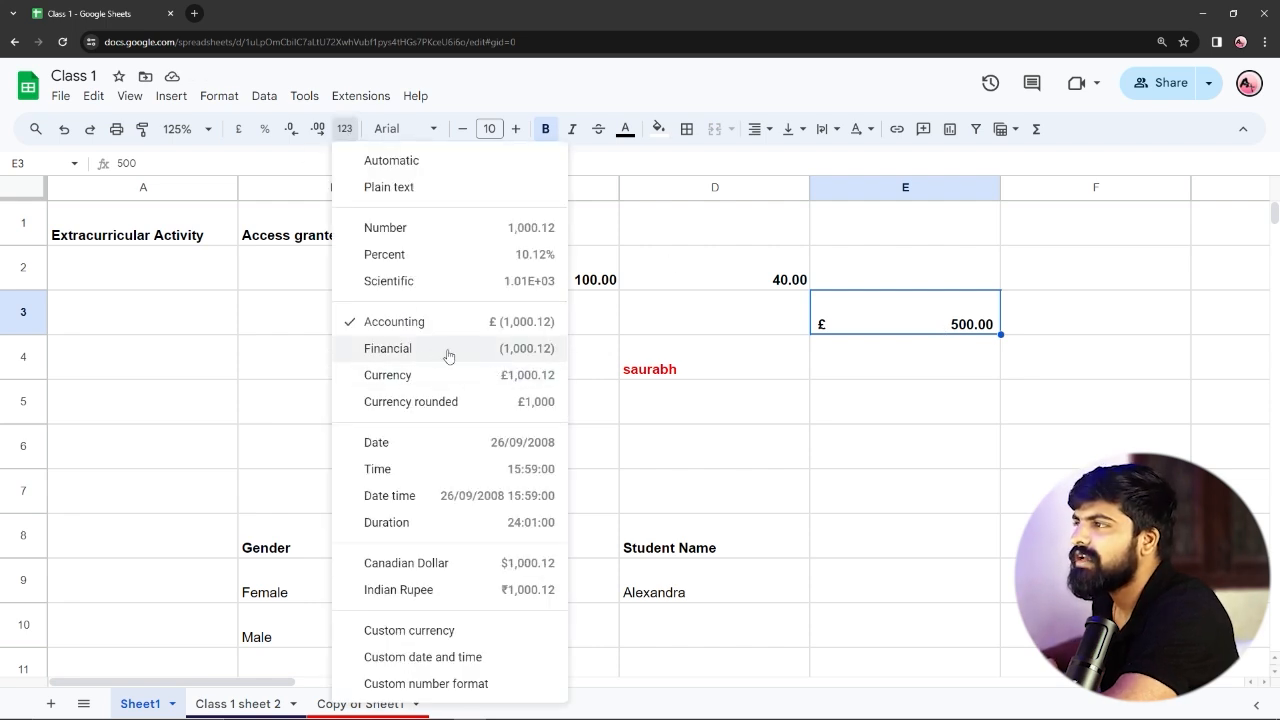
click(500, 349)
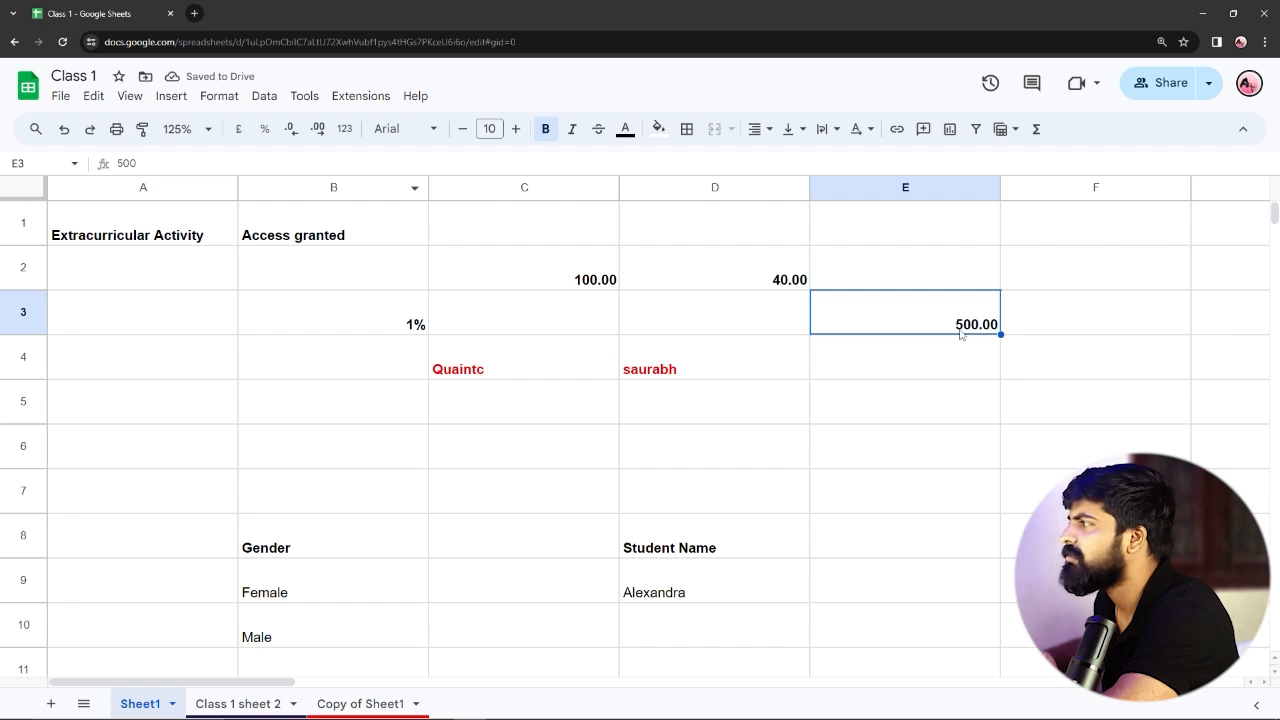
Change the value in cell E3 to 500.12.
click(344, 129)
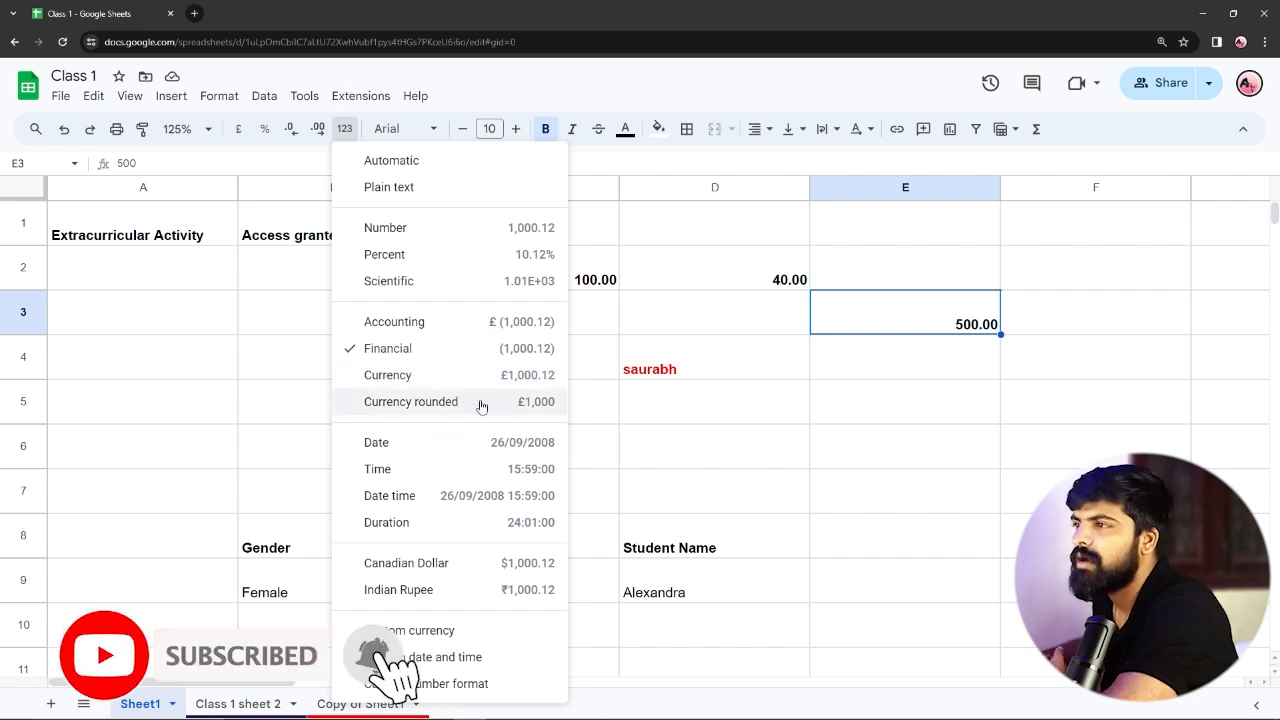
double_click(980, 325)
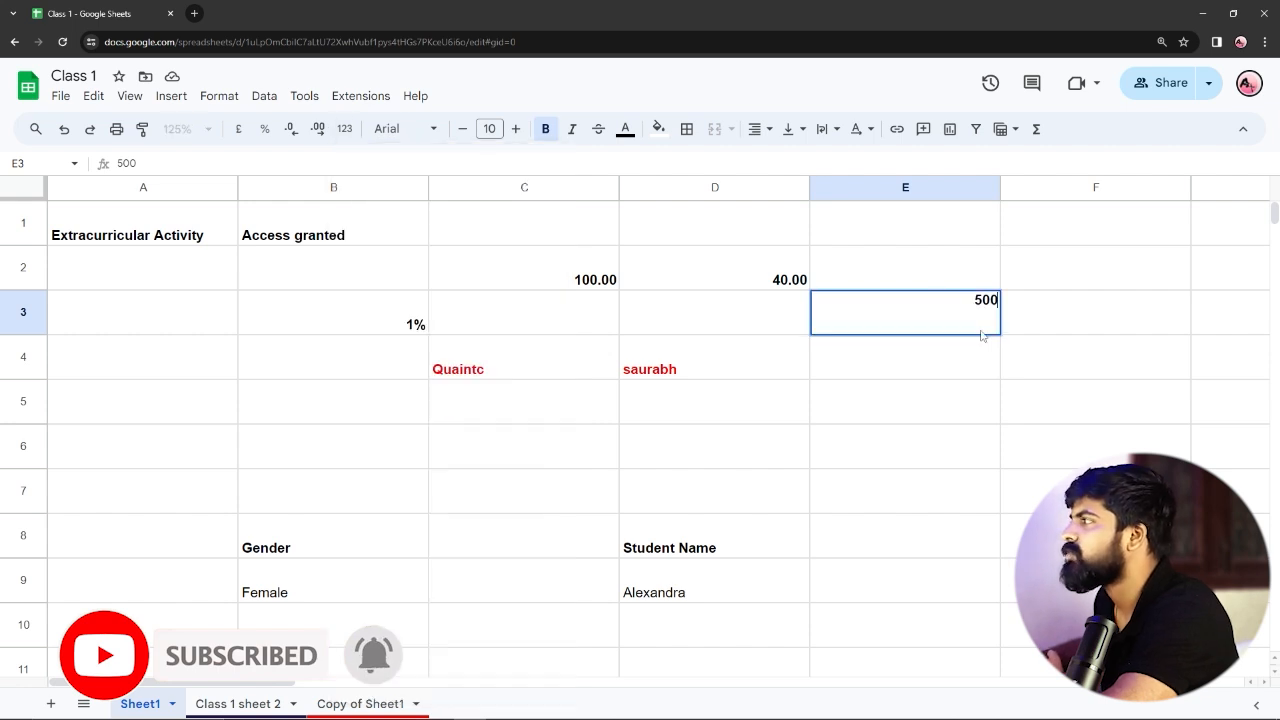
text(.12)
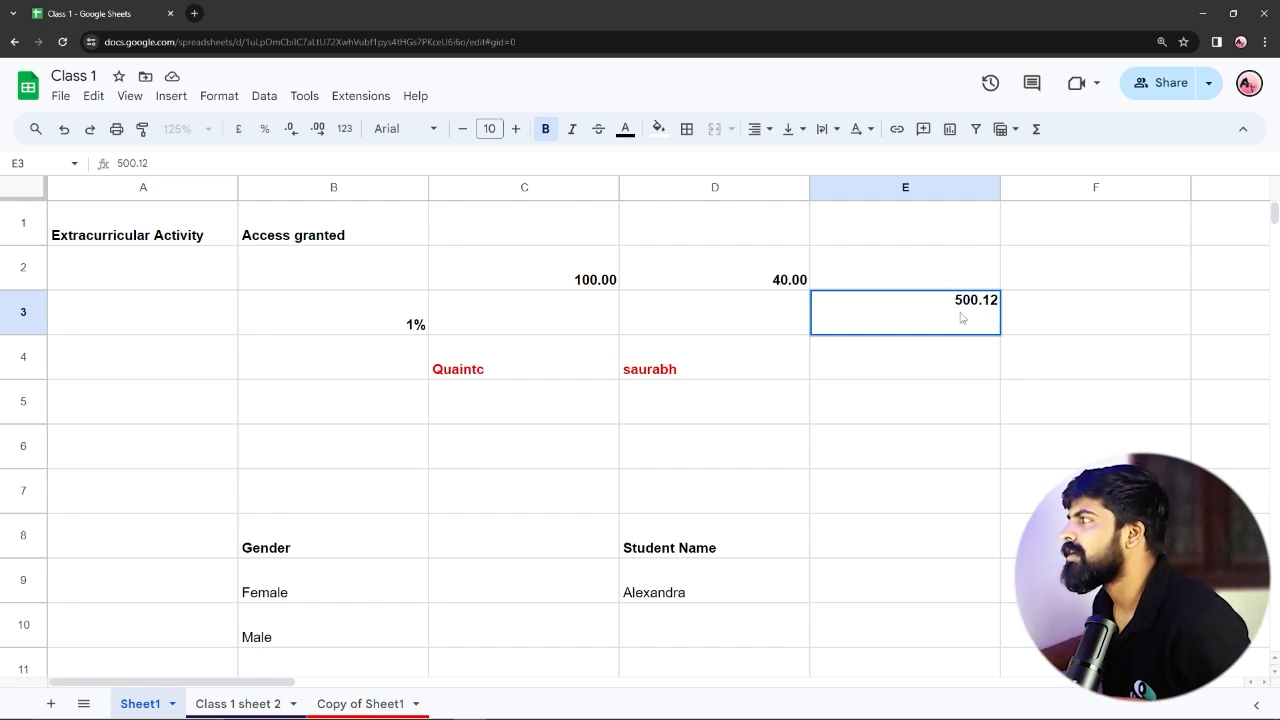
key(Return)
click(955, 327)
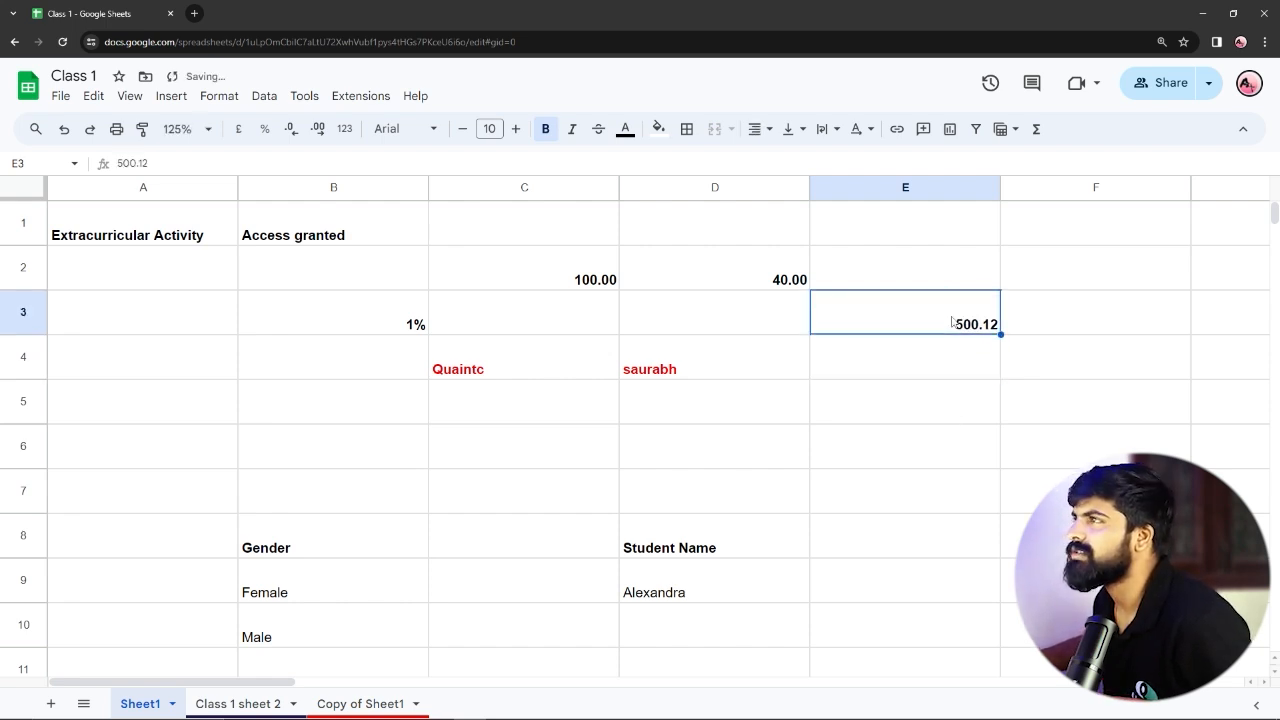
Apply the Currency format to cell E3, followed by the Currency rounded format.
click(344, 128)
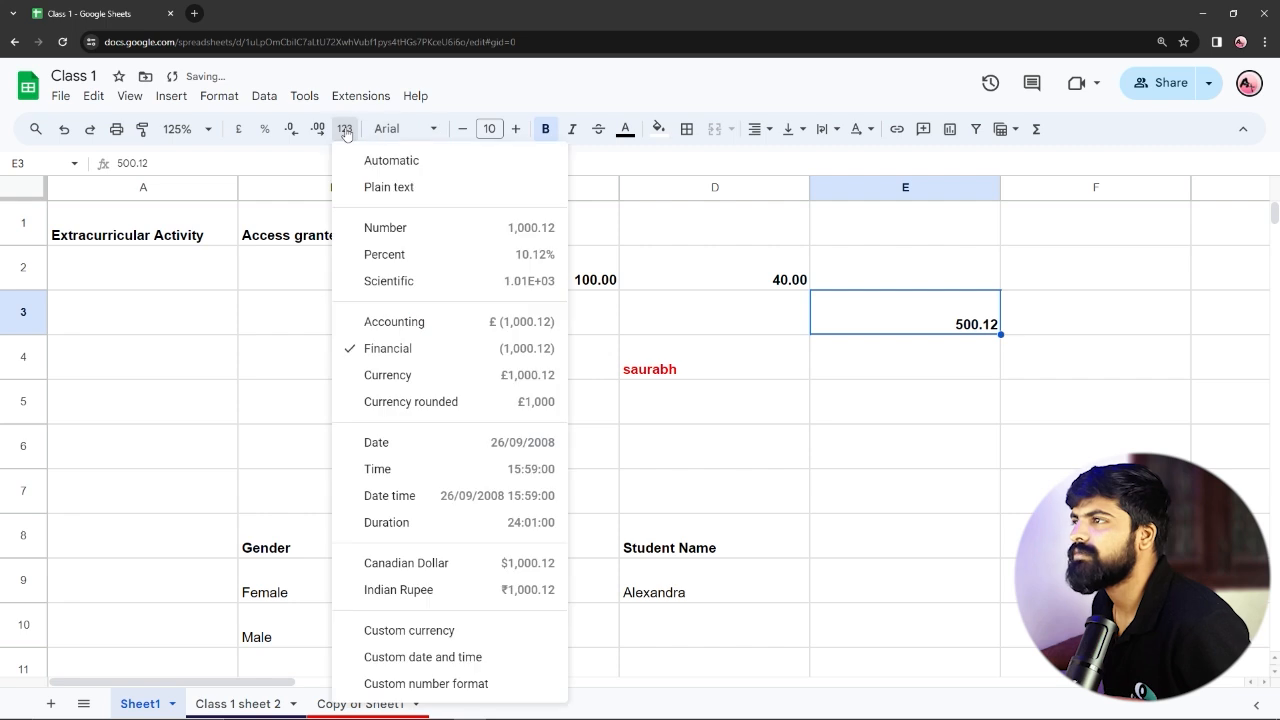
click(418, 374)
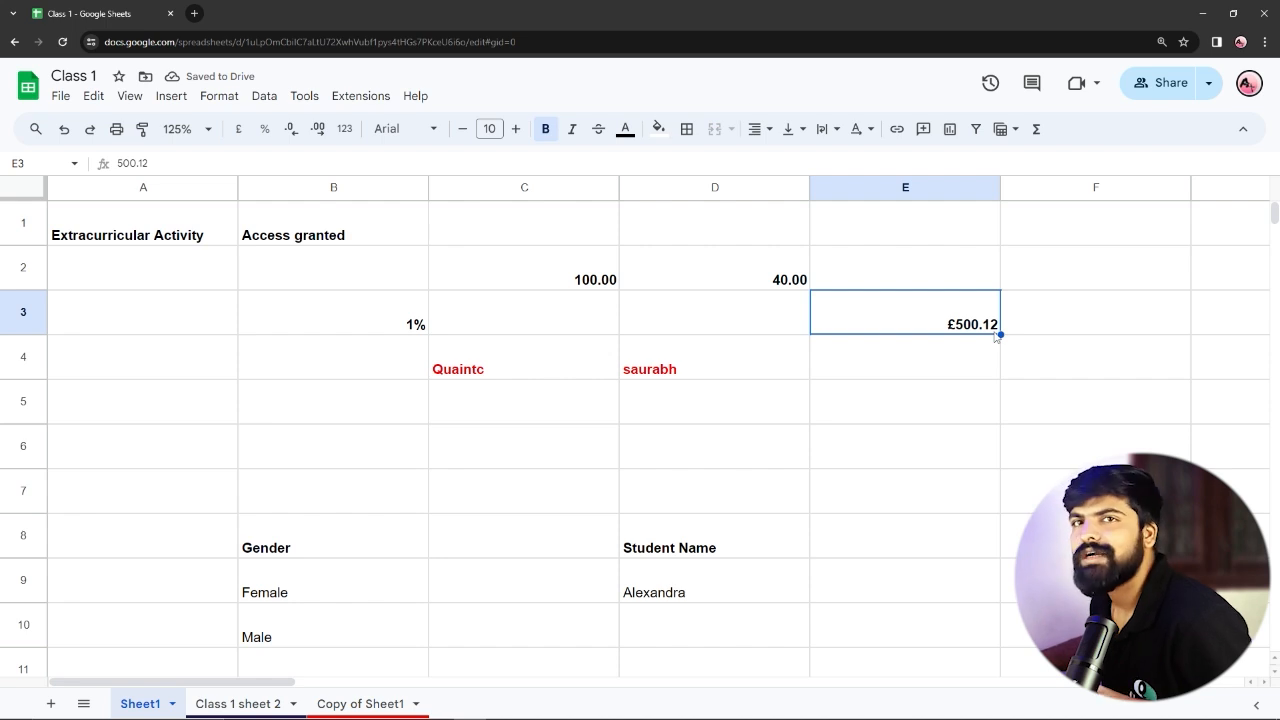
click(344, 129)
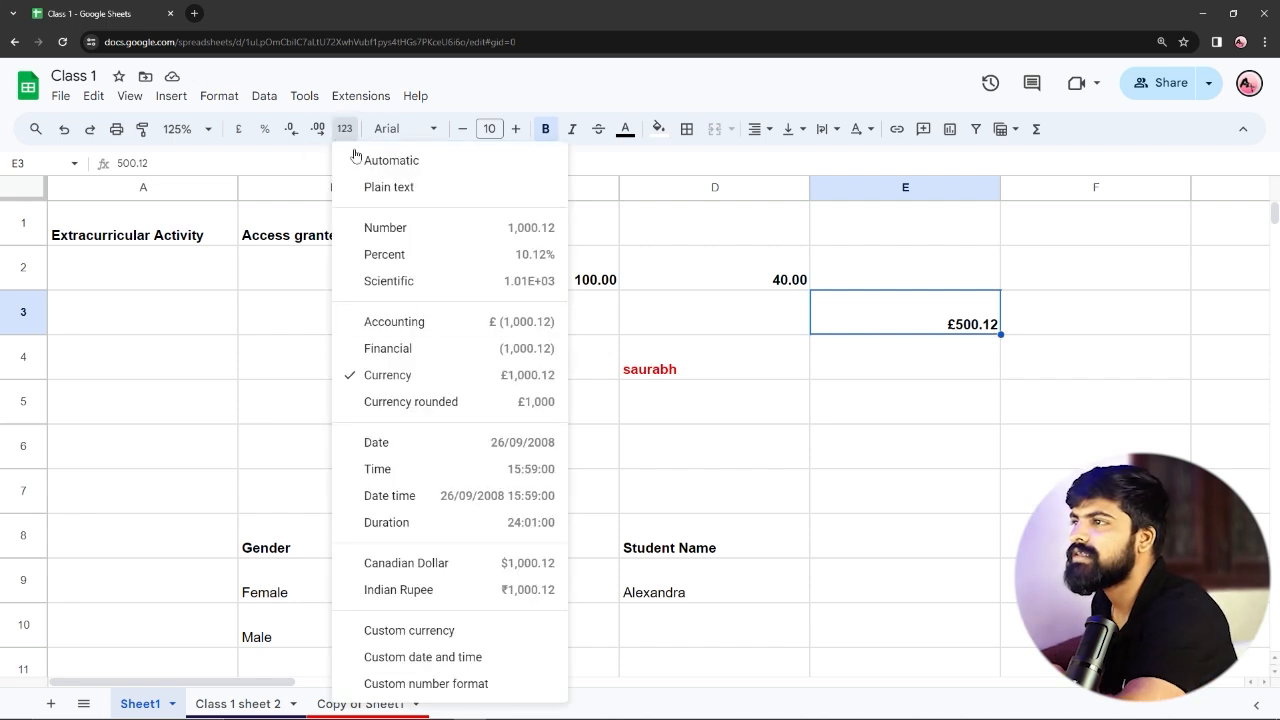
click(428, 402)
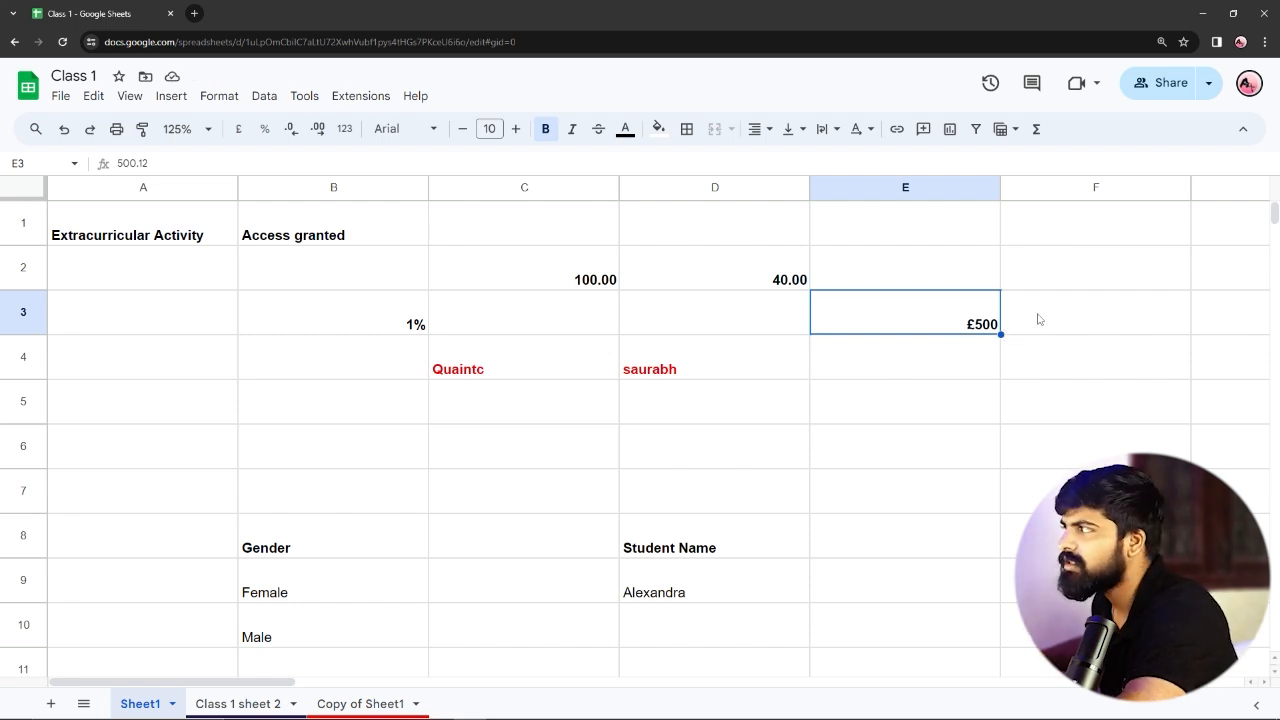
Enter the date 2024/15/10 in cell A3.
click(344, 128)
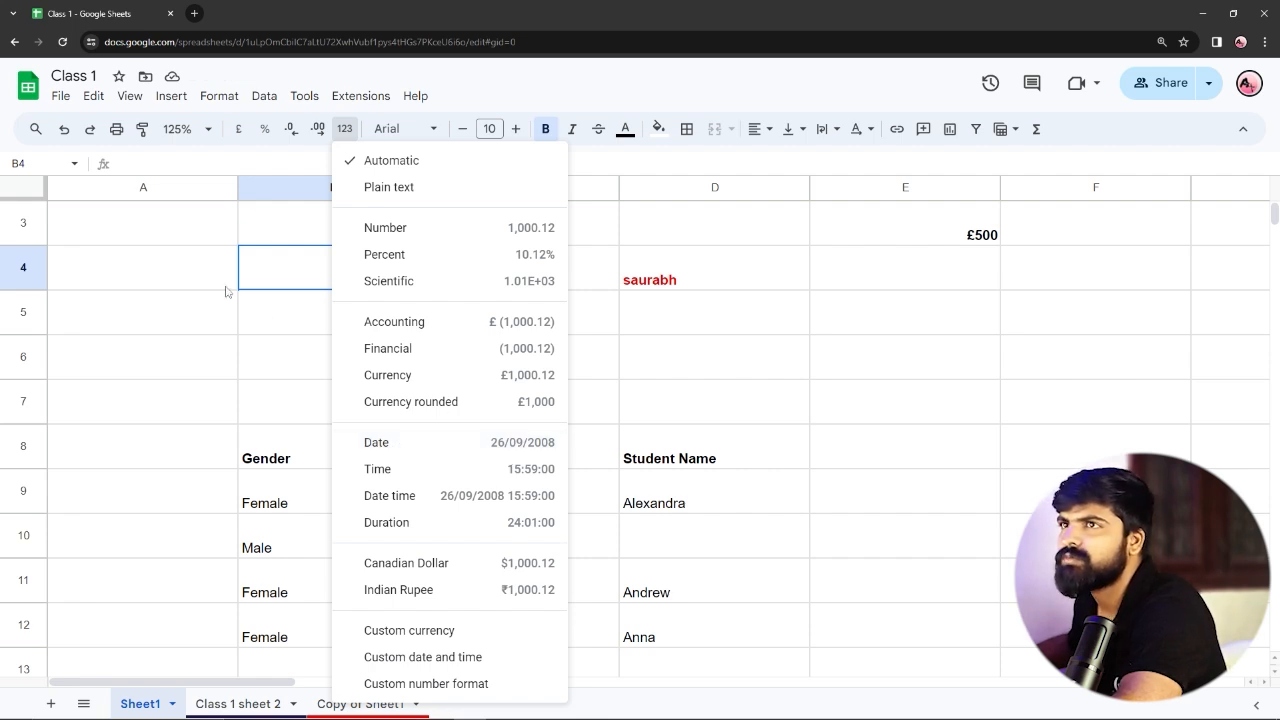
click(165, 233)
double_click(166, 233)
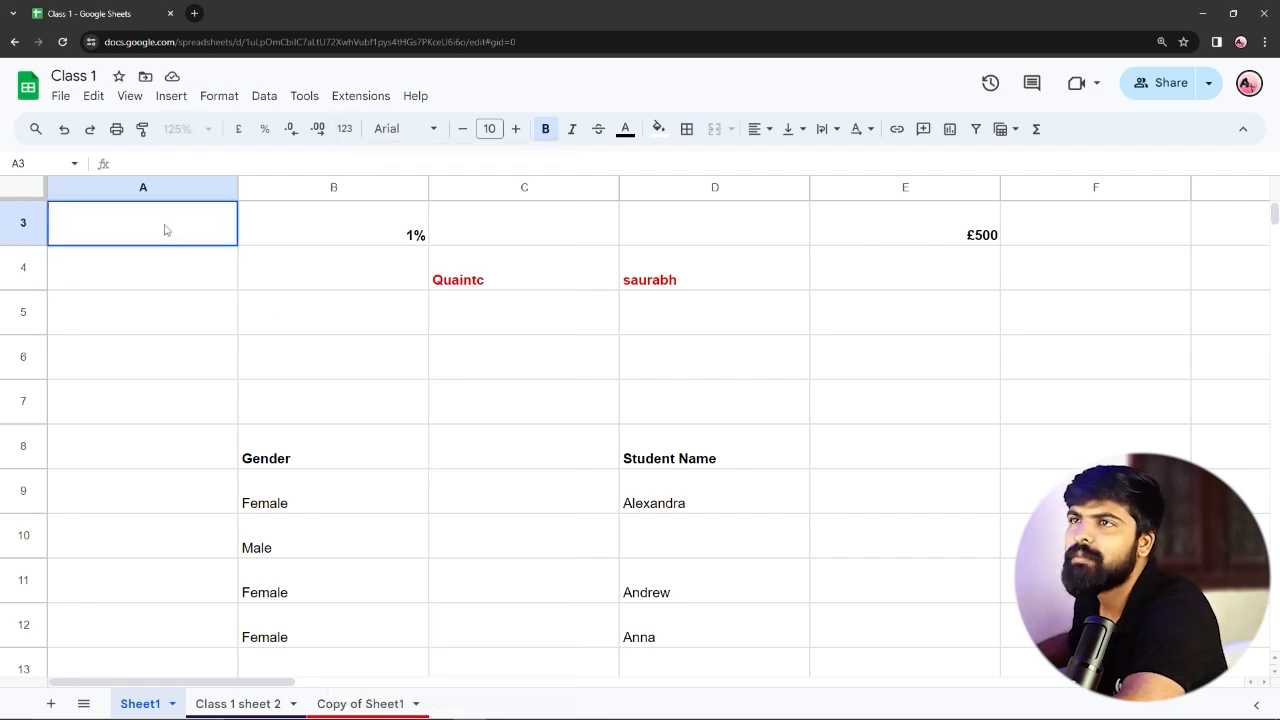
text(2024/15/10)
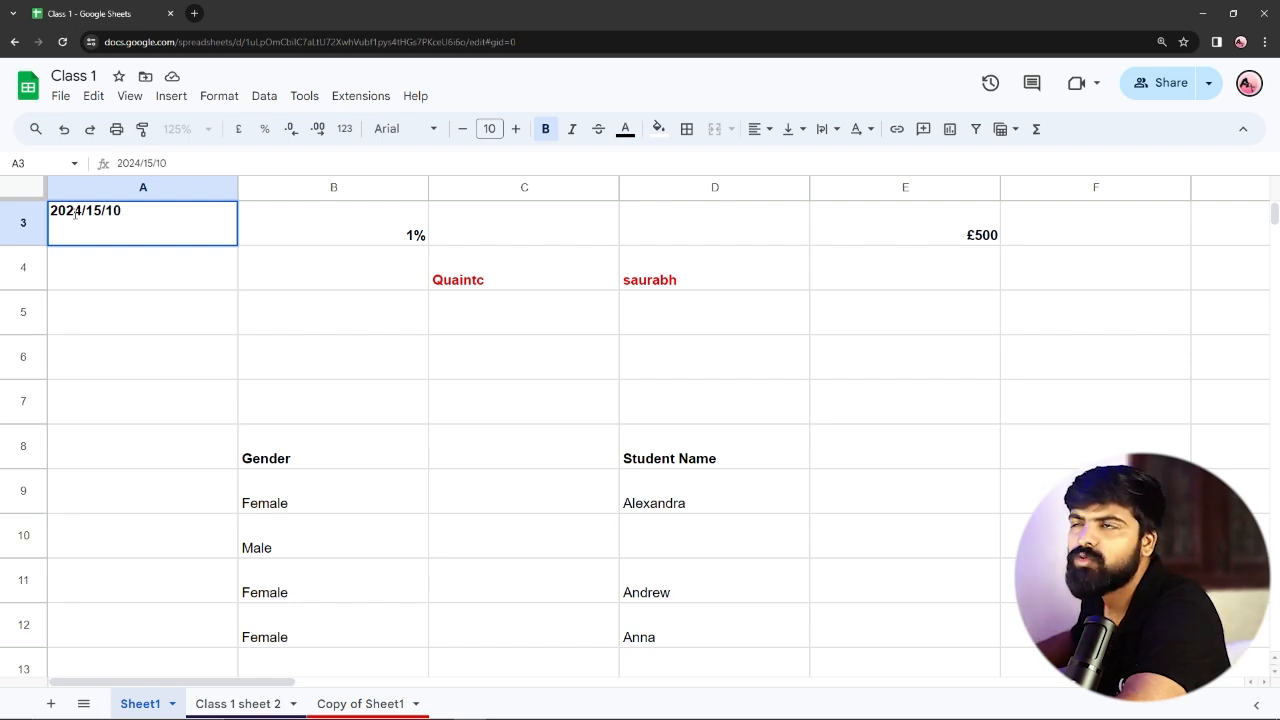
click(130, 276)
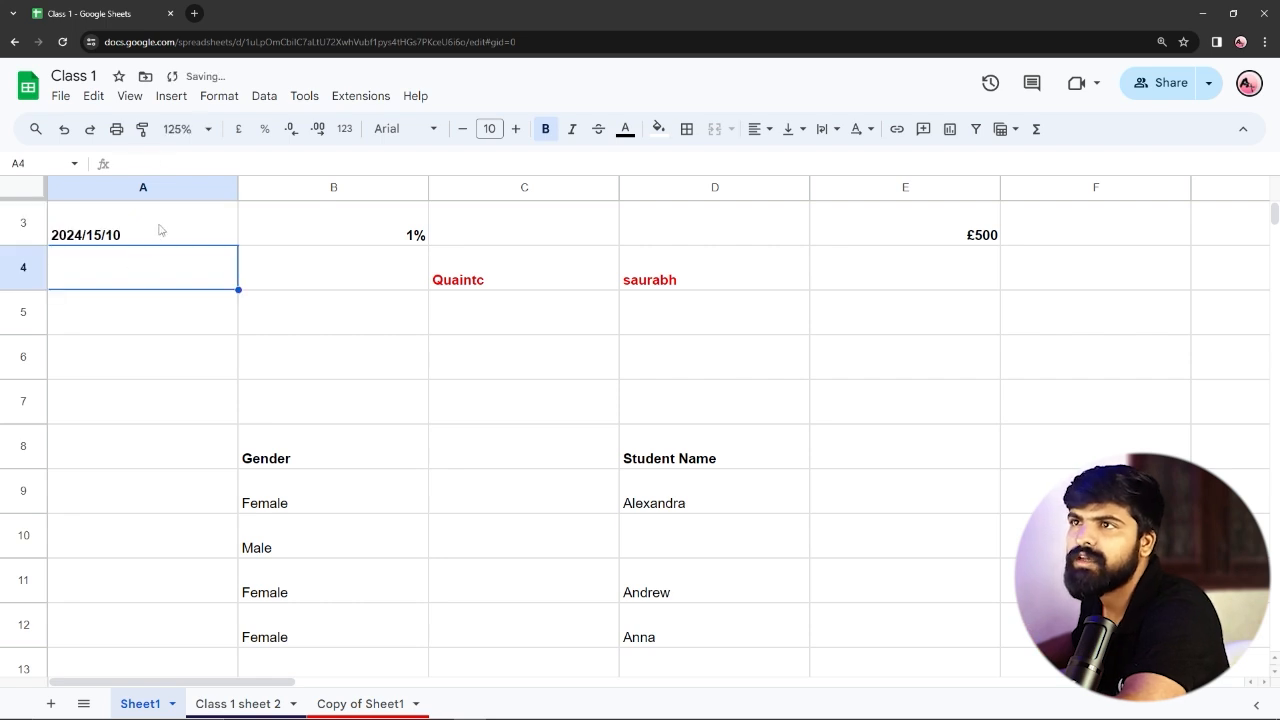
Apply the Date format to cell A3.
click(138, 229)
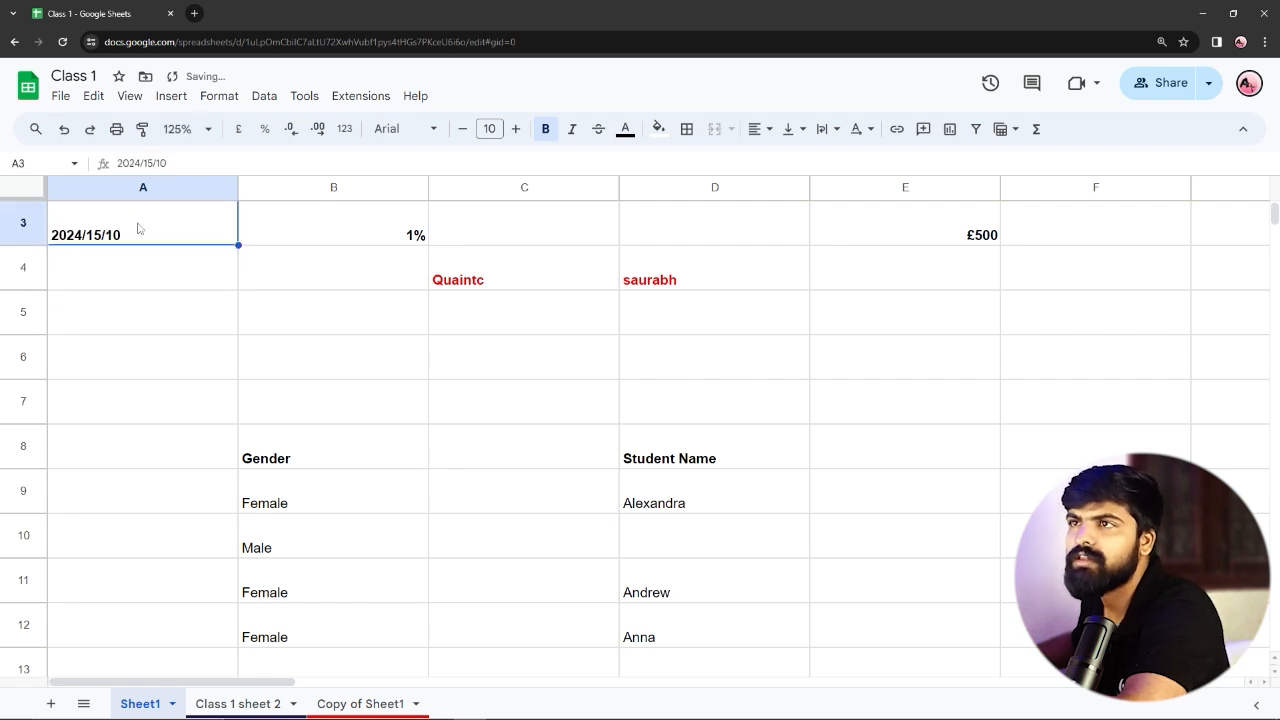
click(344, 128)
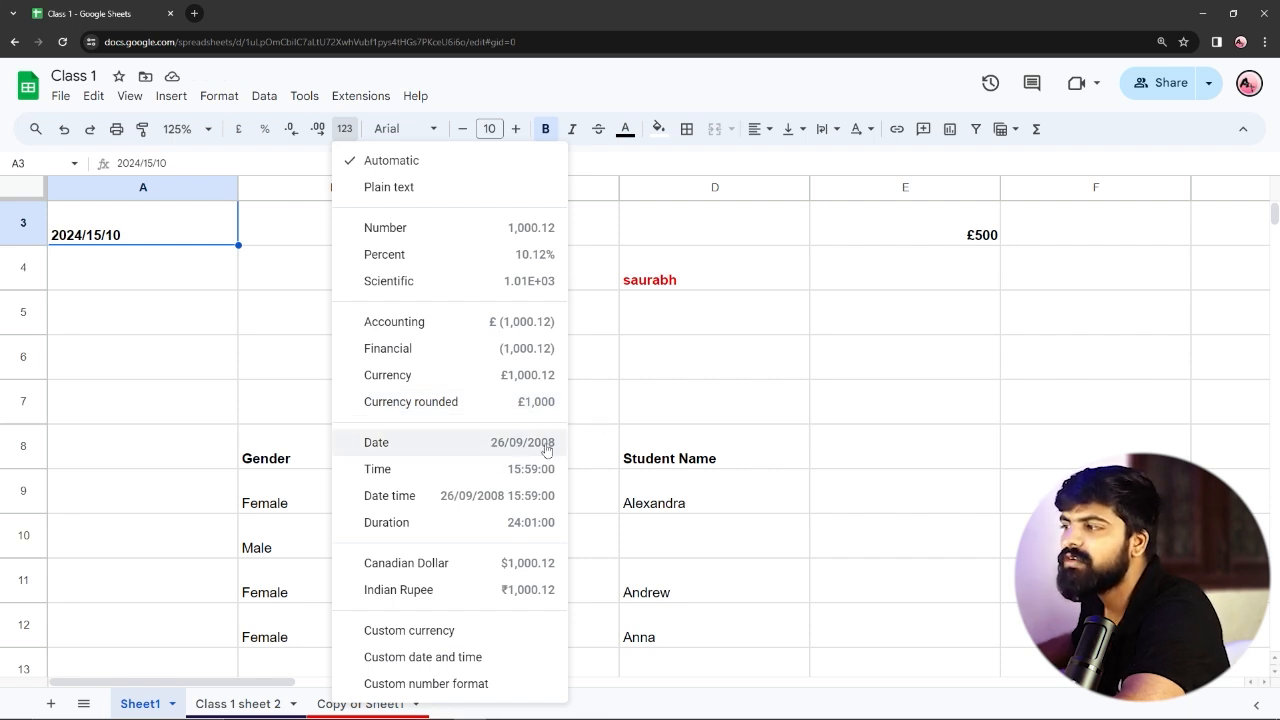
click(512, 449)
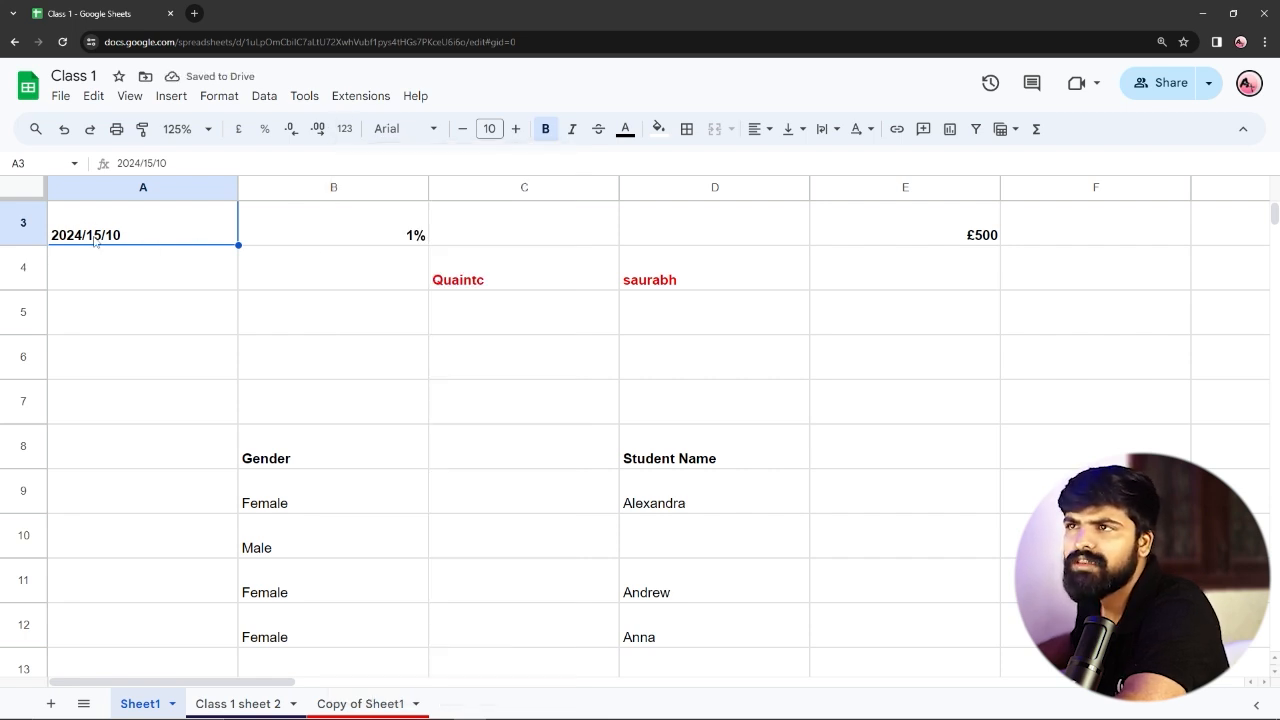
Correct the month in cell A3 so that the date is entered as 2024/12/10.
double_click(91, 231)
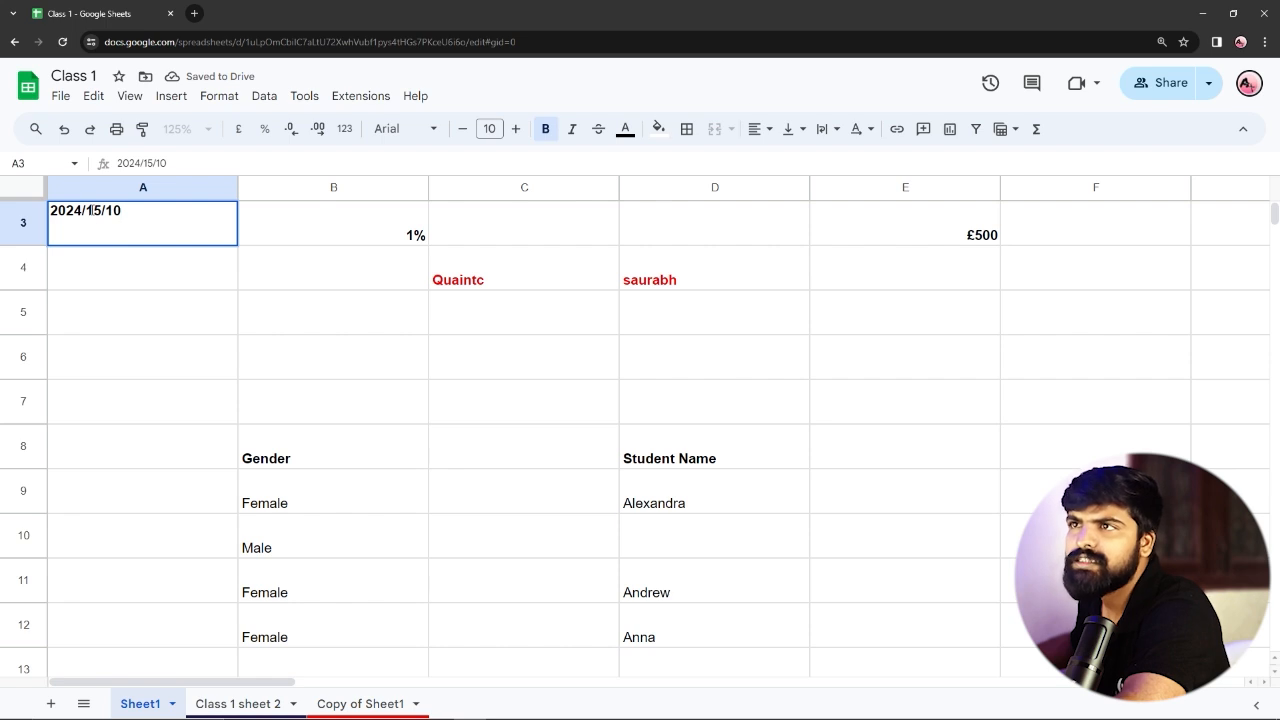
drag(93, 210, 101, 211)
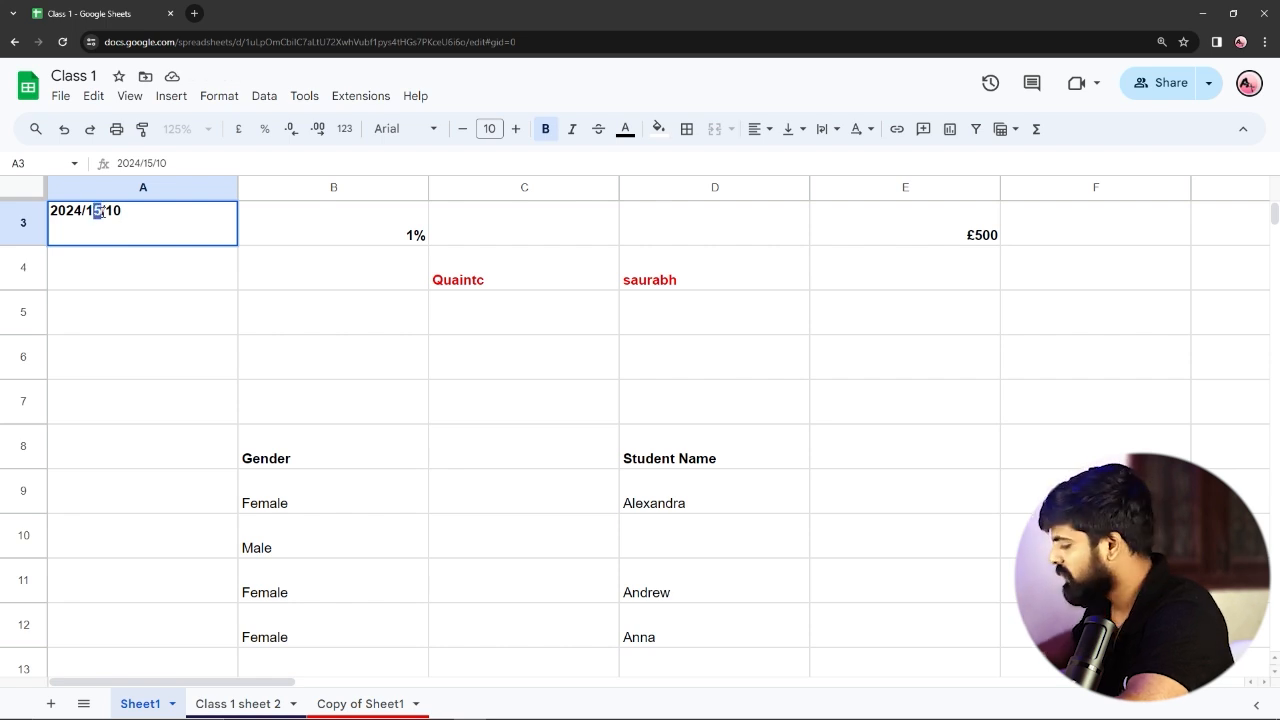
text(2)
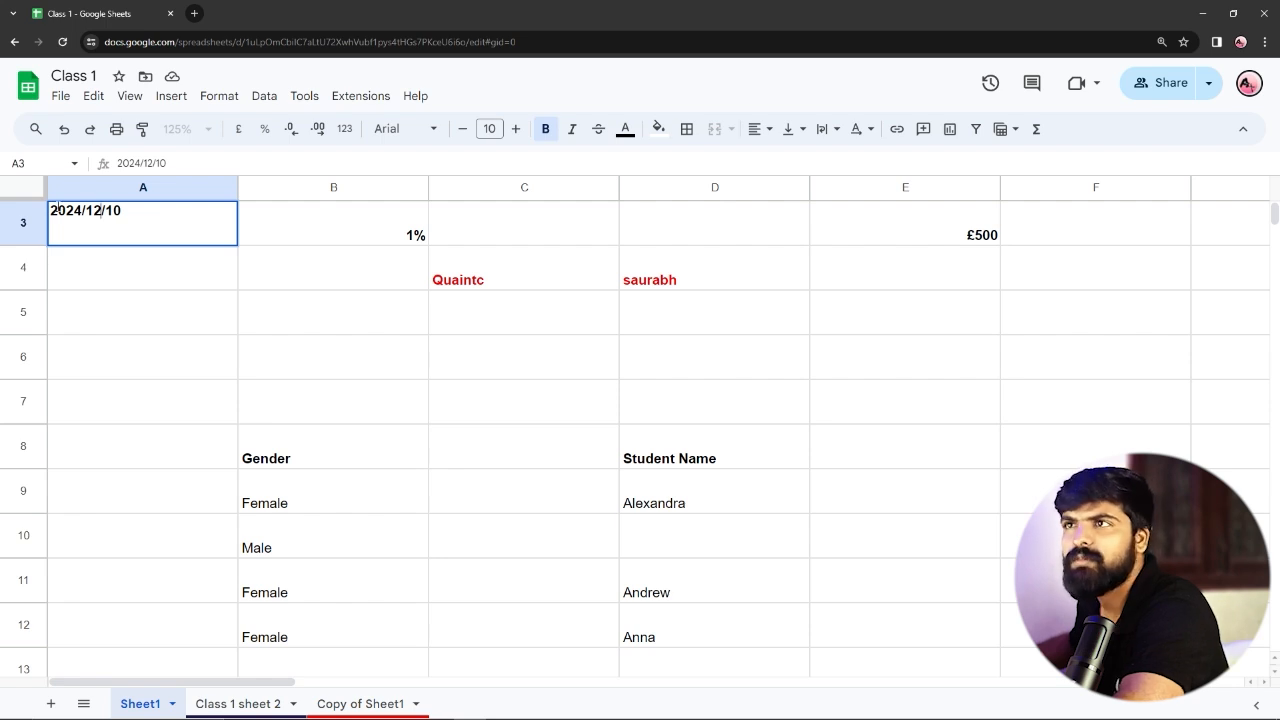
click(102, 273)
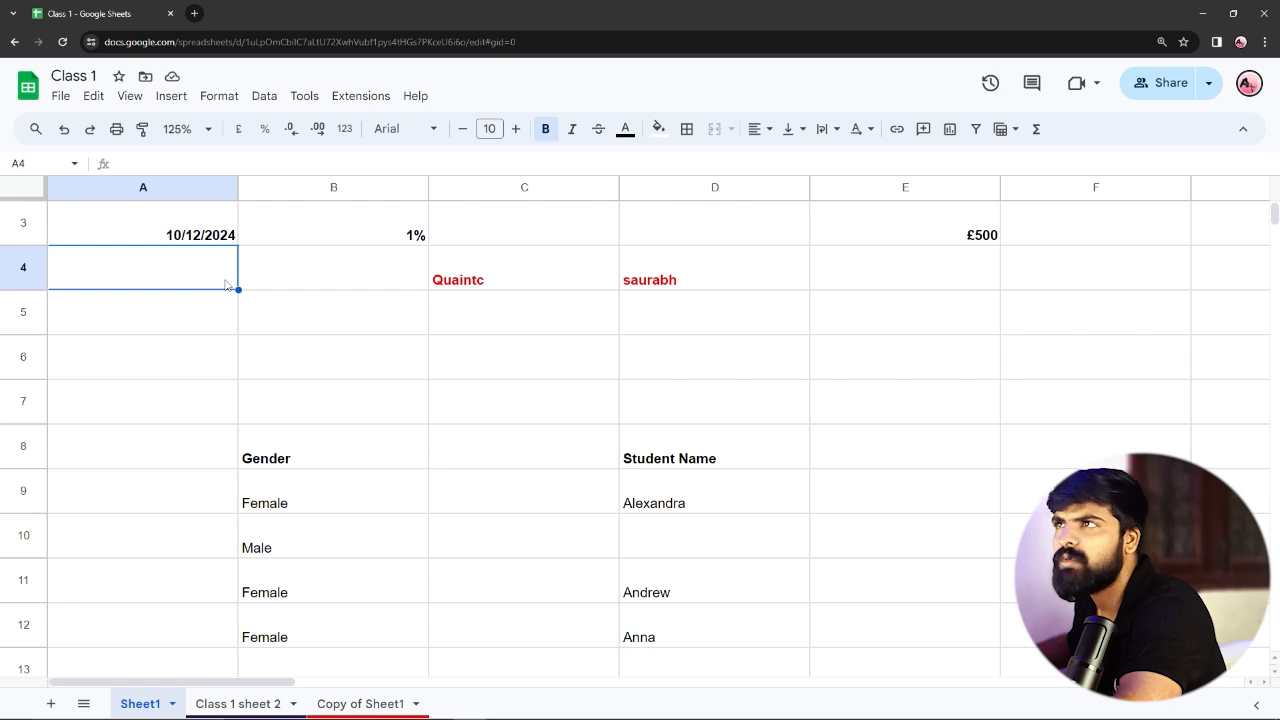
click(344, 128)
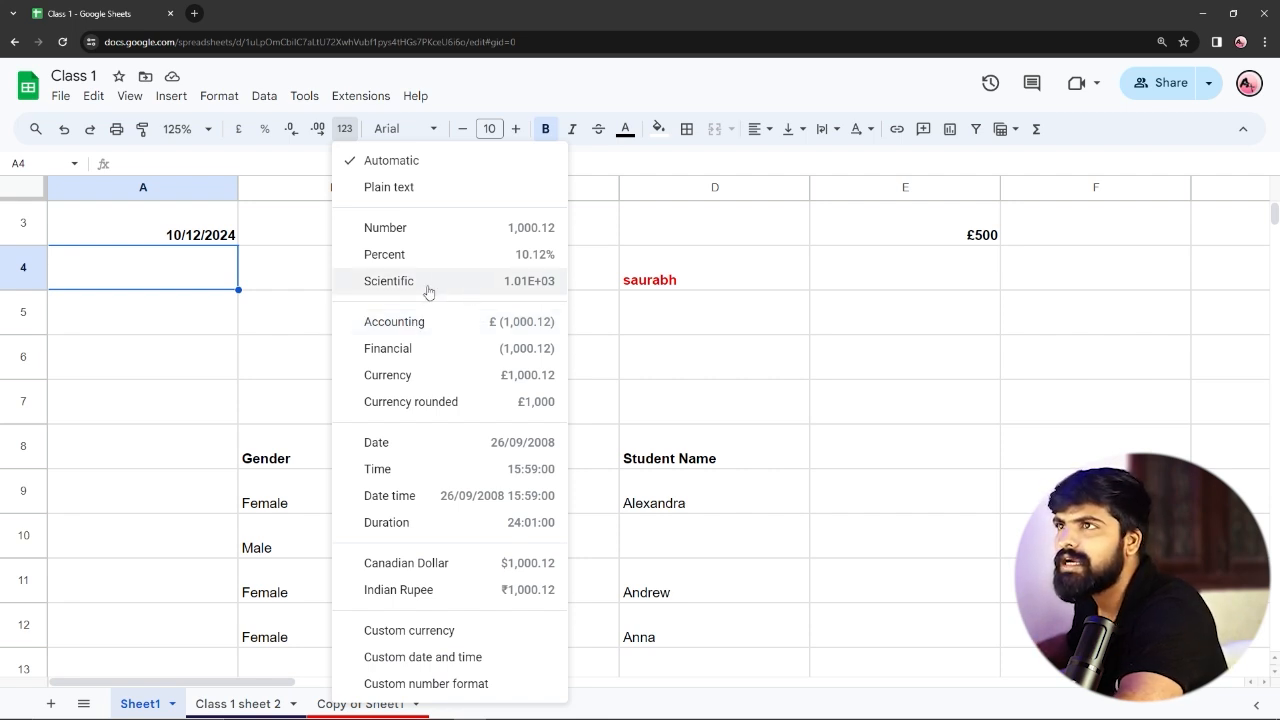
click(668, 351)
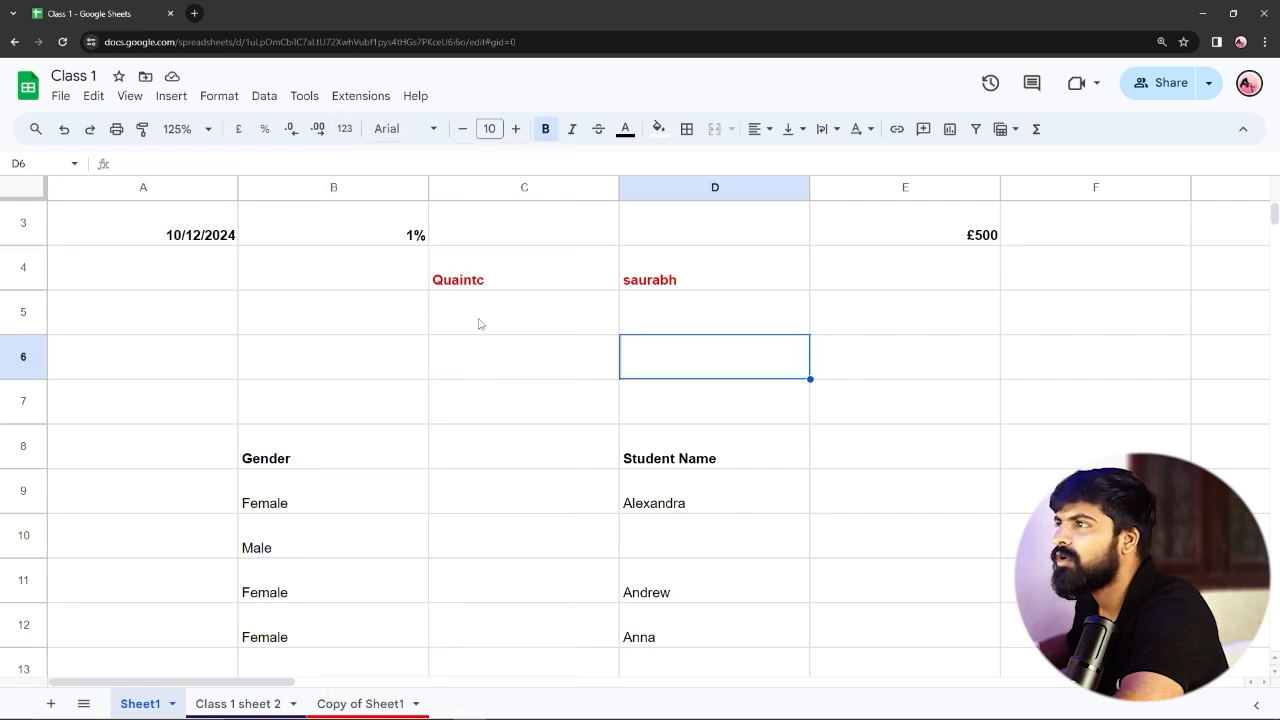
Change the format of the value in cell C2 to Percent.
scroll(620, 328, up, 1)
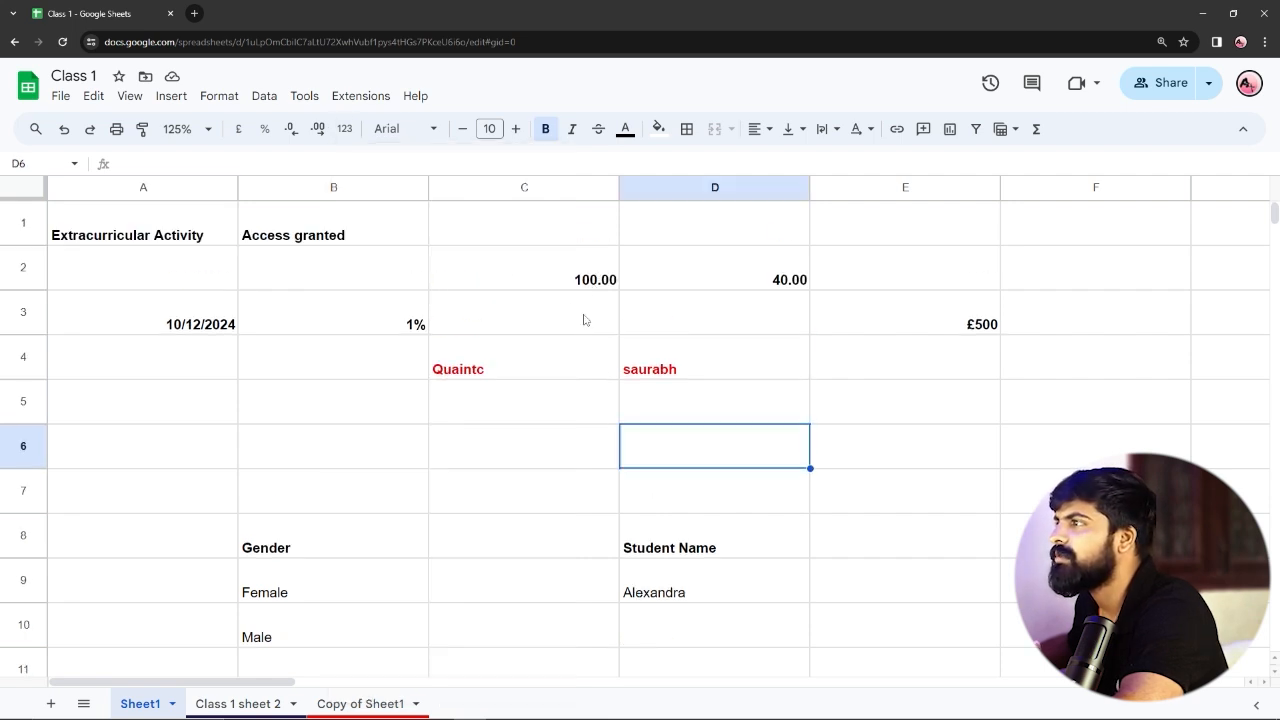
click(564, 270)
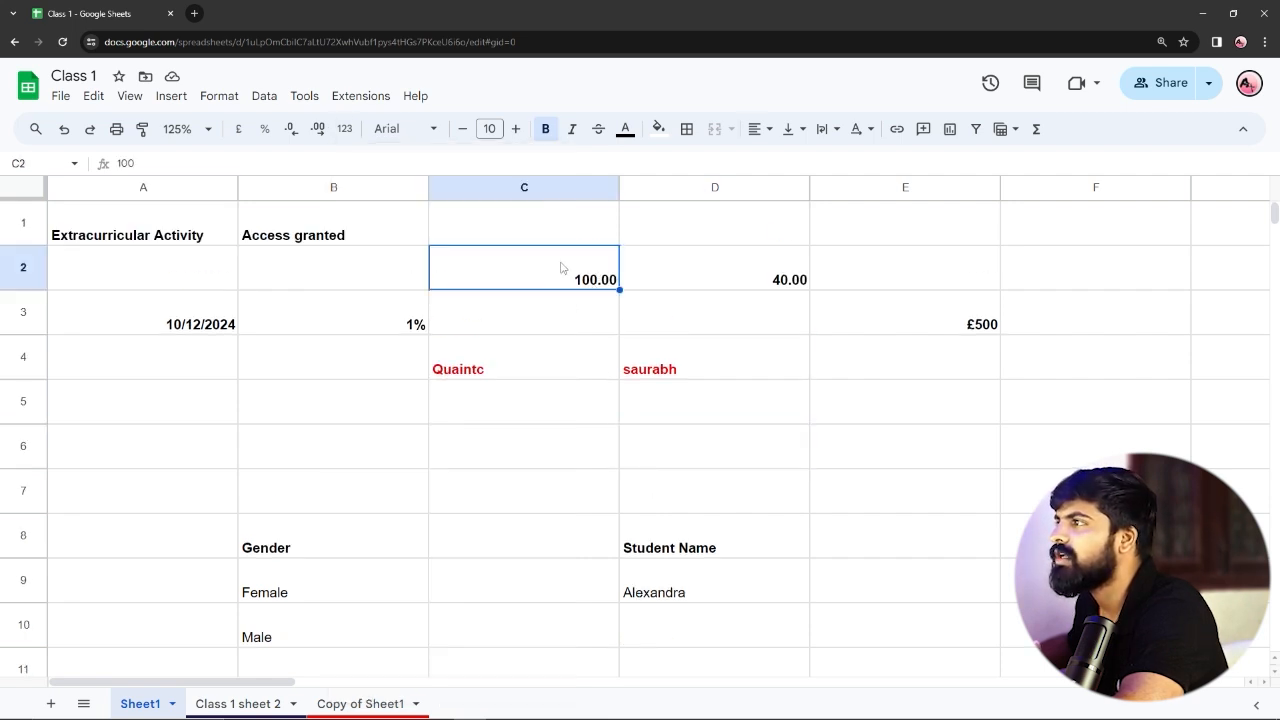
click(344, 128)
click(401, 252)
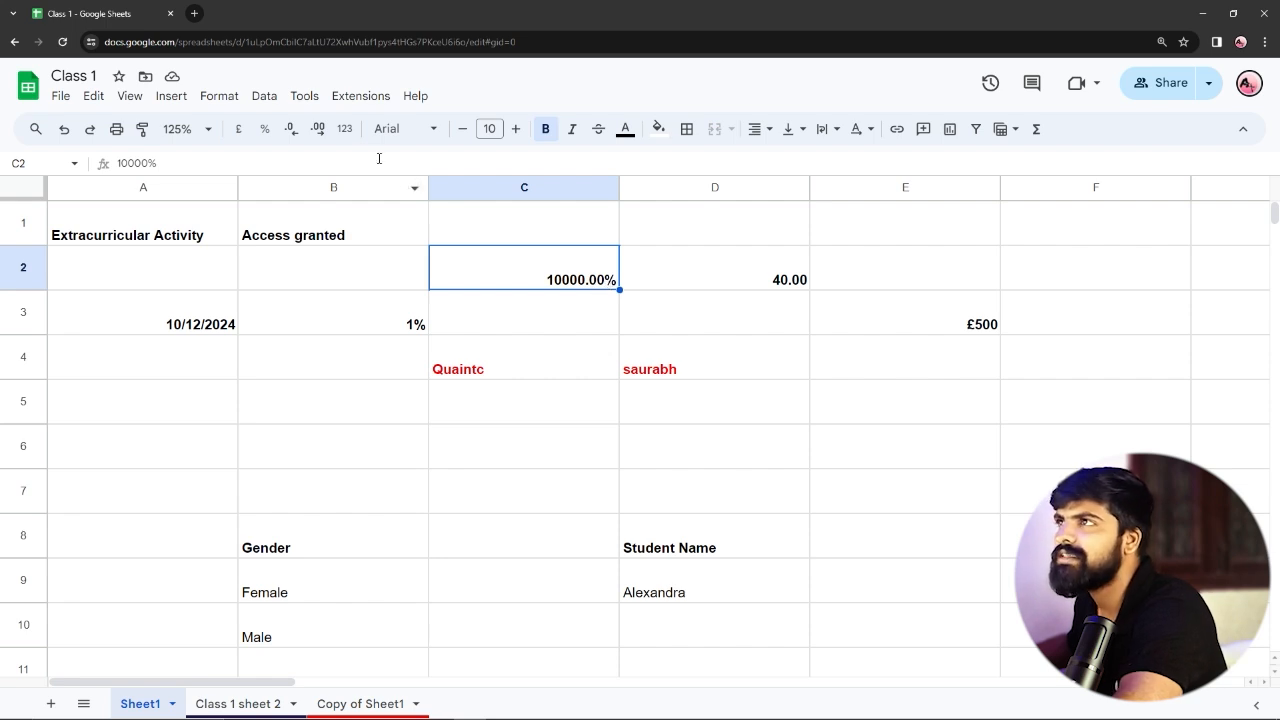
Browse the custom currencies, search for "pakis" and apply the Pakistani Rupee format to cell C2.
click(344, 129)
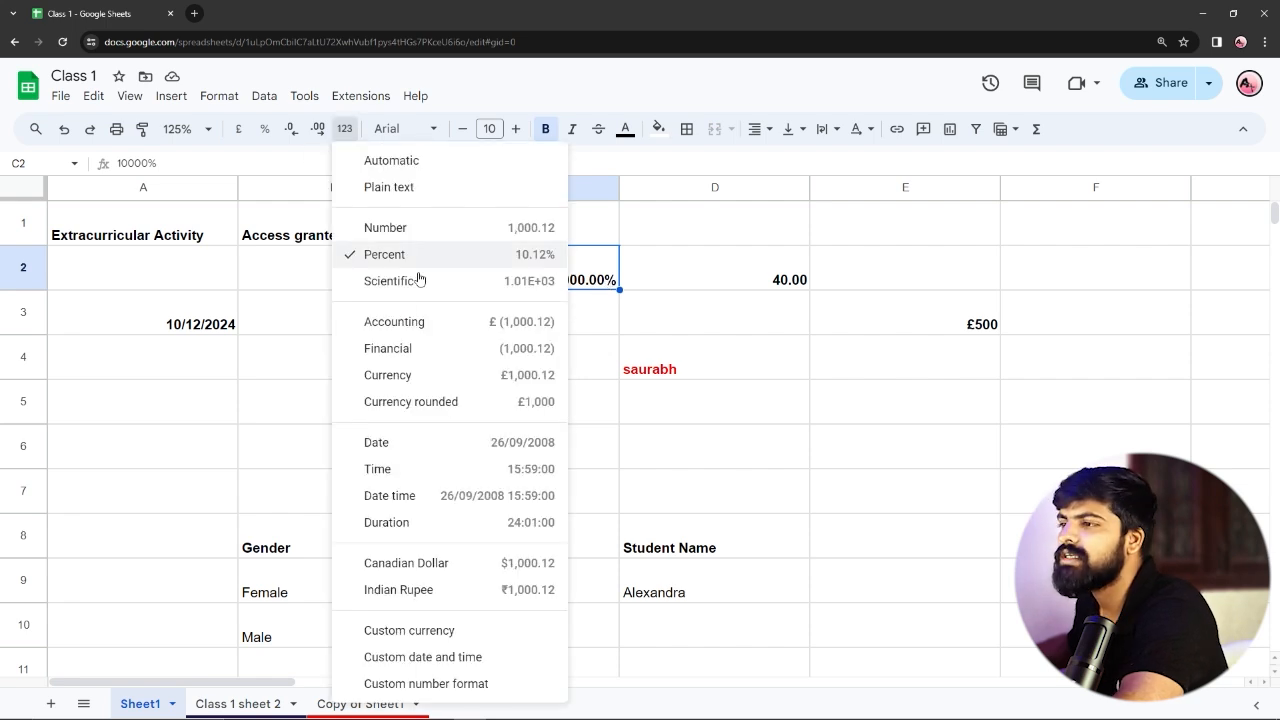
click(438, 632)
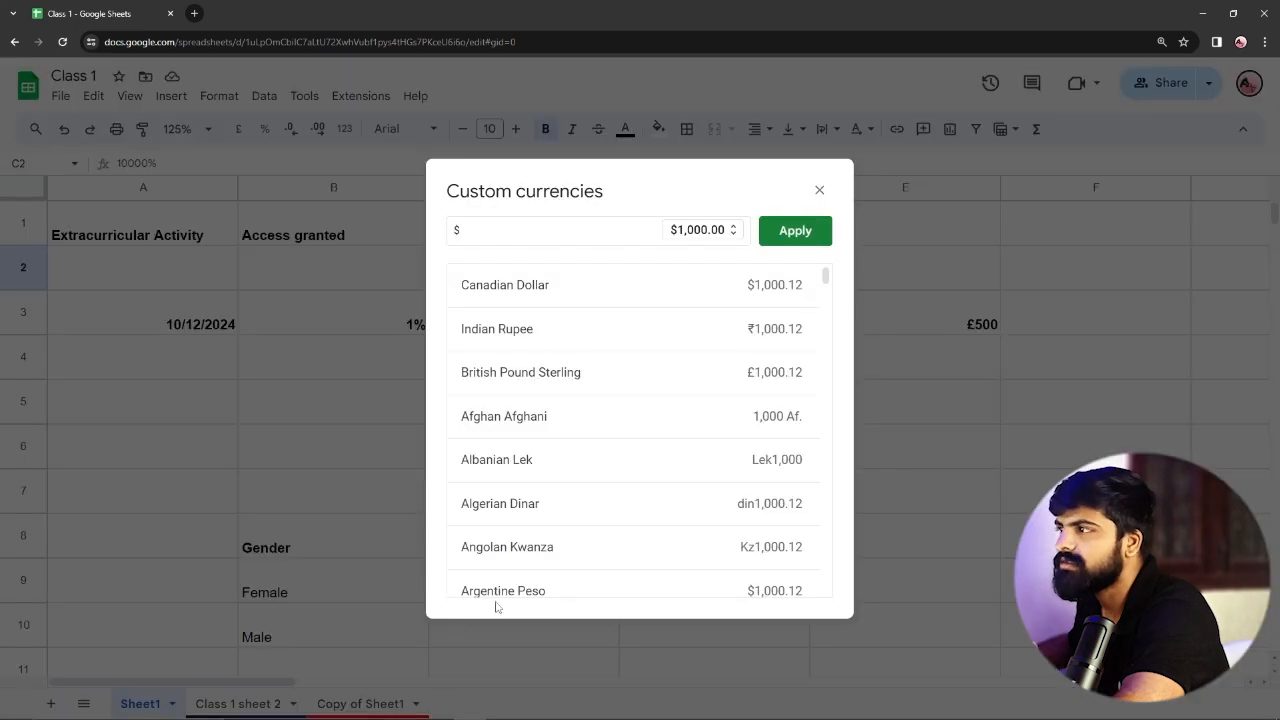
scroll(605, 340, down, 5)
scroll(578, 396, down, 20)
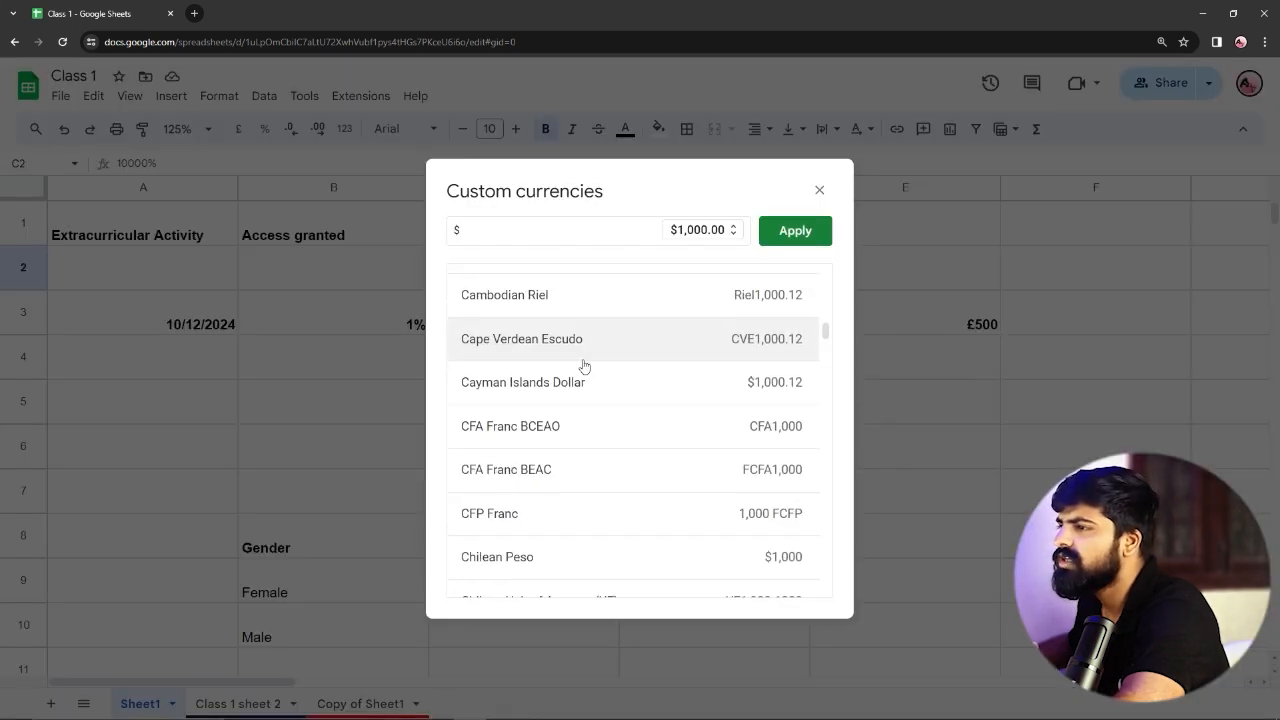
scroll(608, 395, down, 5)
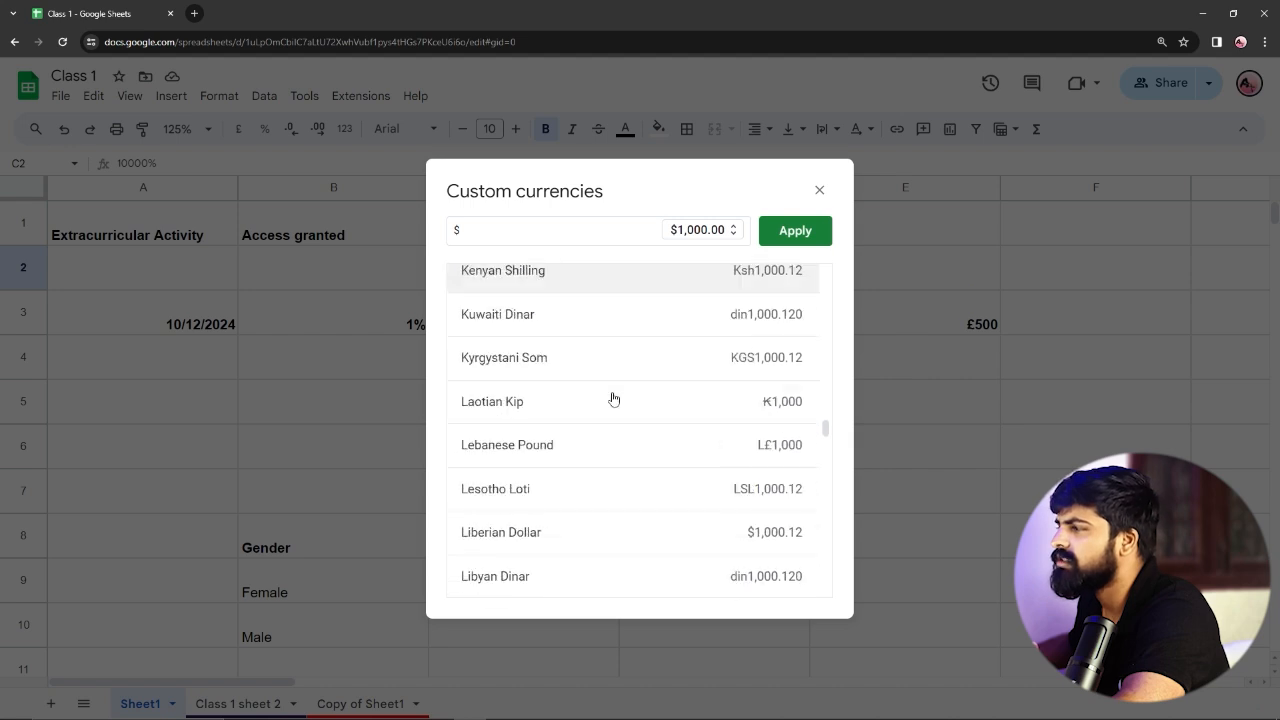
scroll(605, 395, up, 9)
double_click(507, 224)
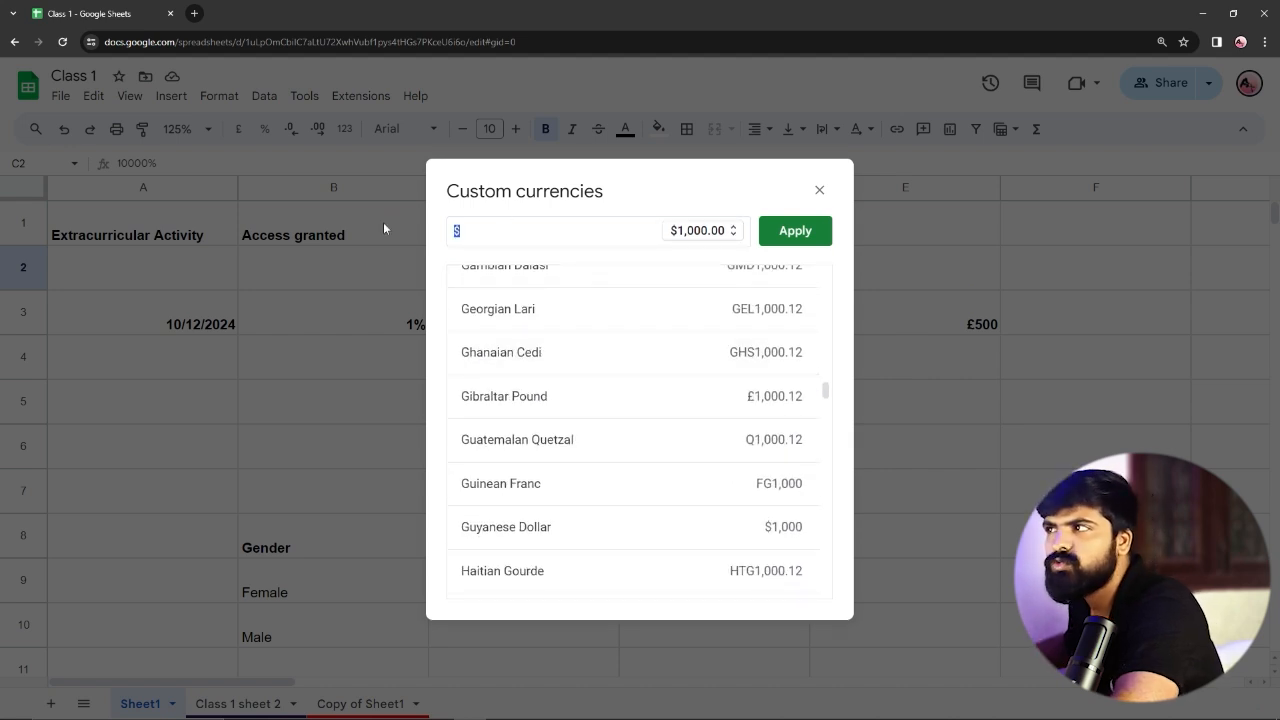
text(pakis)
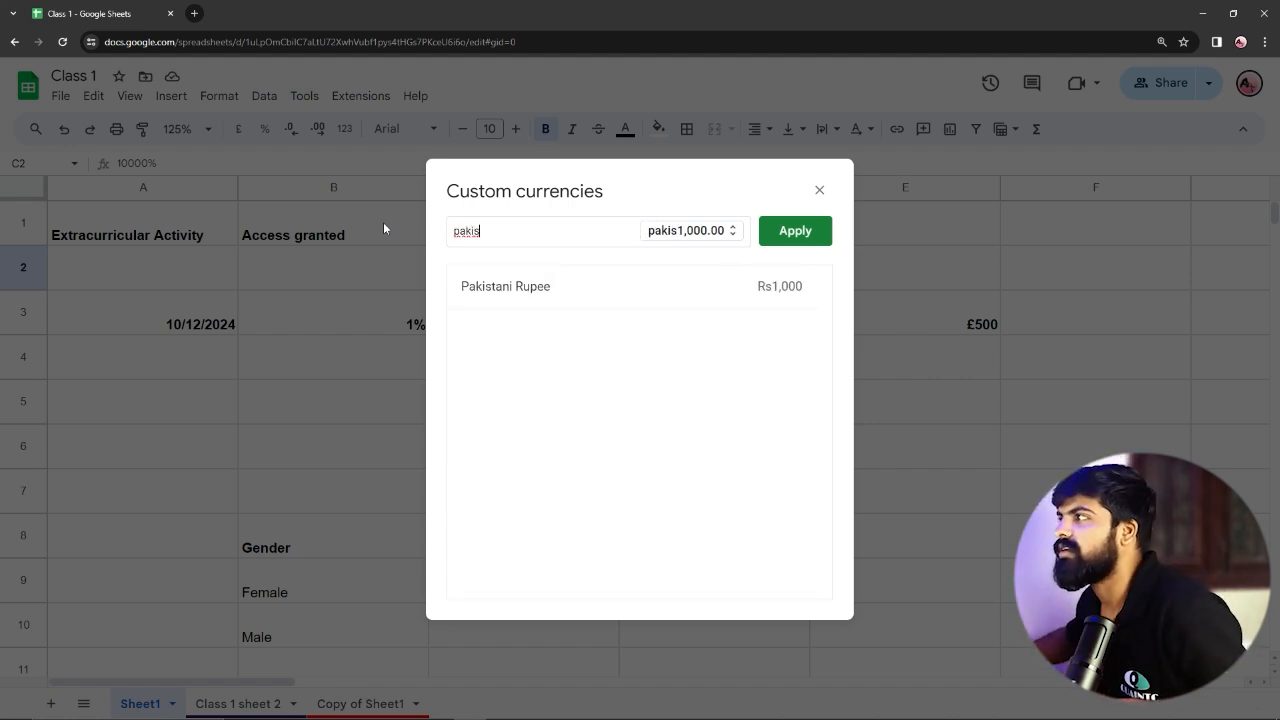
click(590, 287)
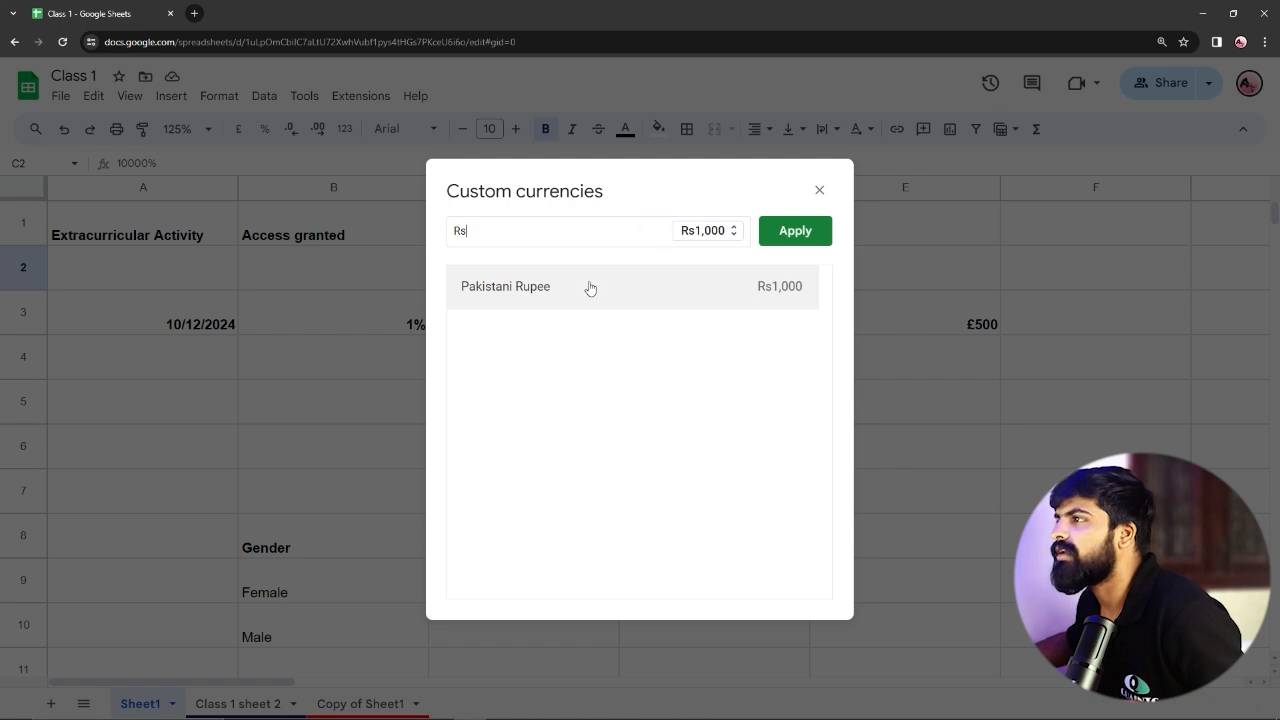
click(796, 231)
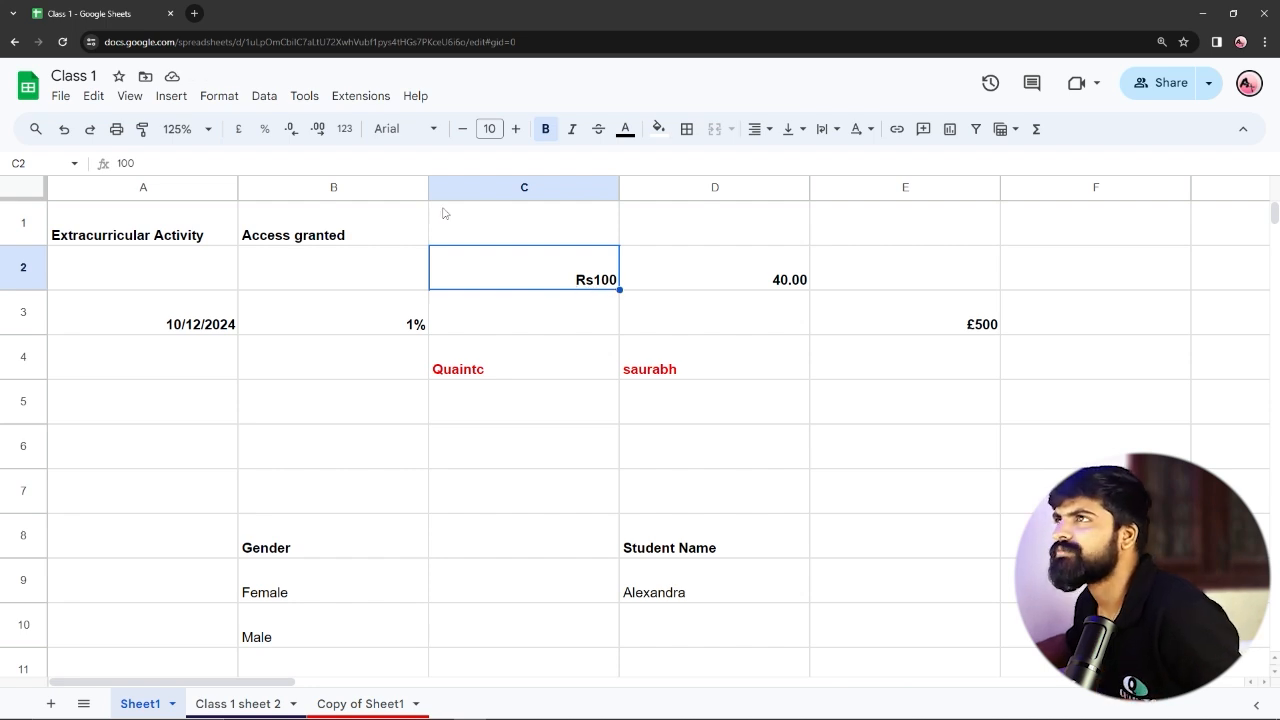
Set the format of cell C2 back to Number.
click(344, 128)
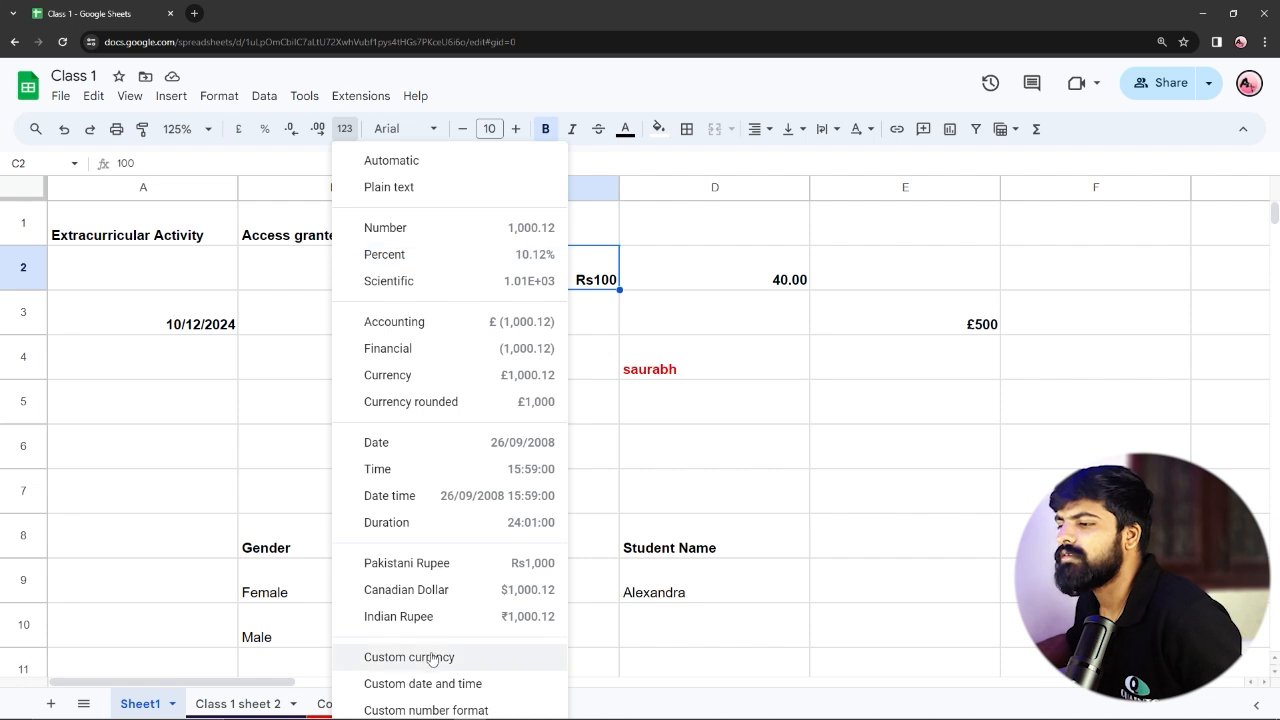
click(404, 232)
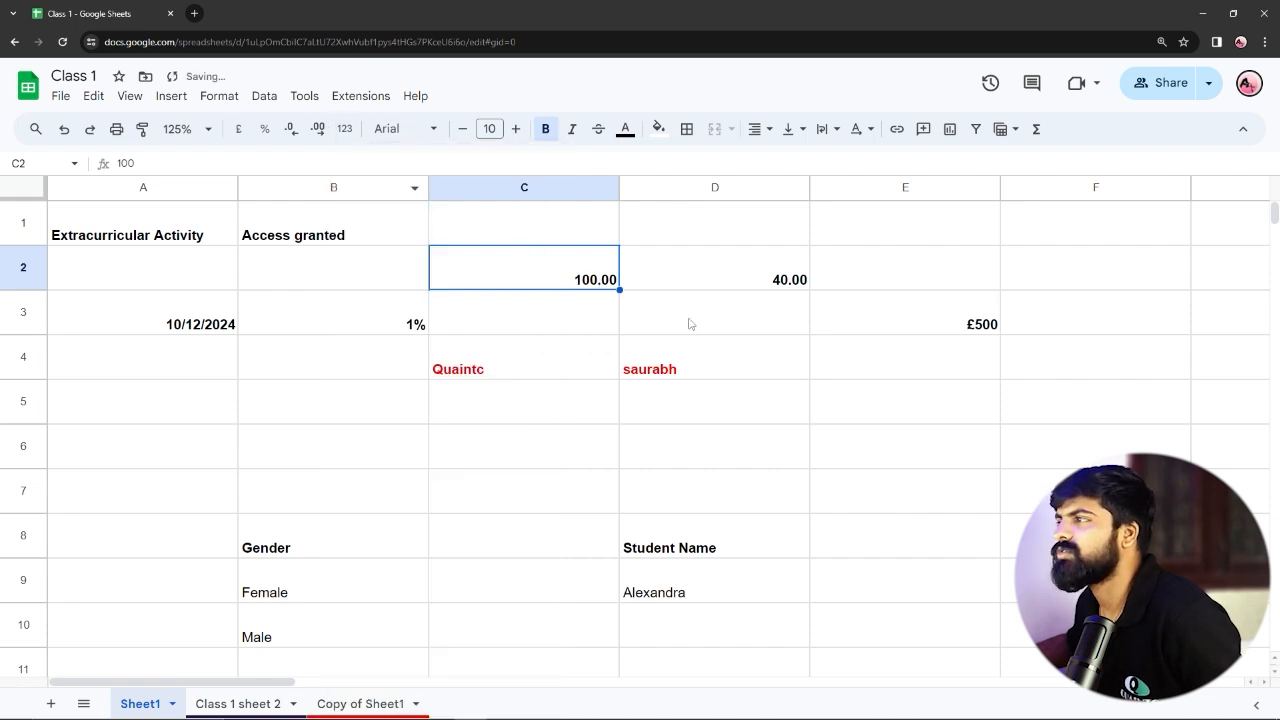
Apply a custom date format to cell A3 with the day without leading zero, the month as full name and a two-digit year.
click(344, 128)
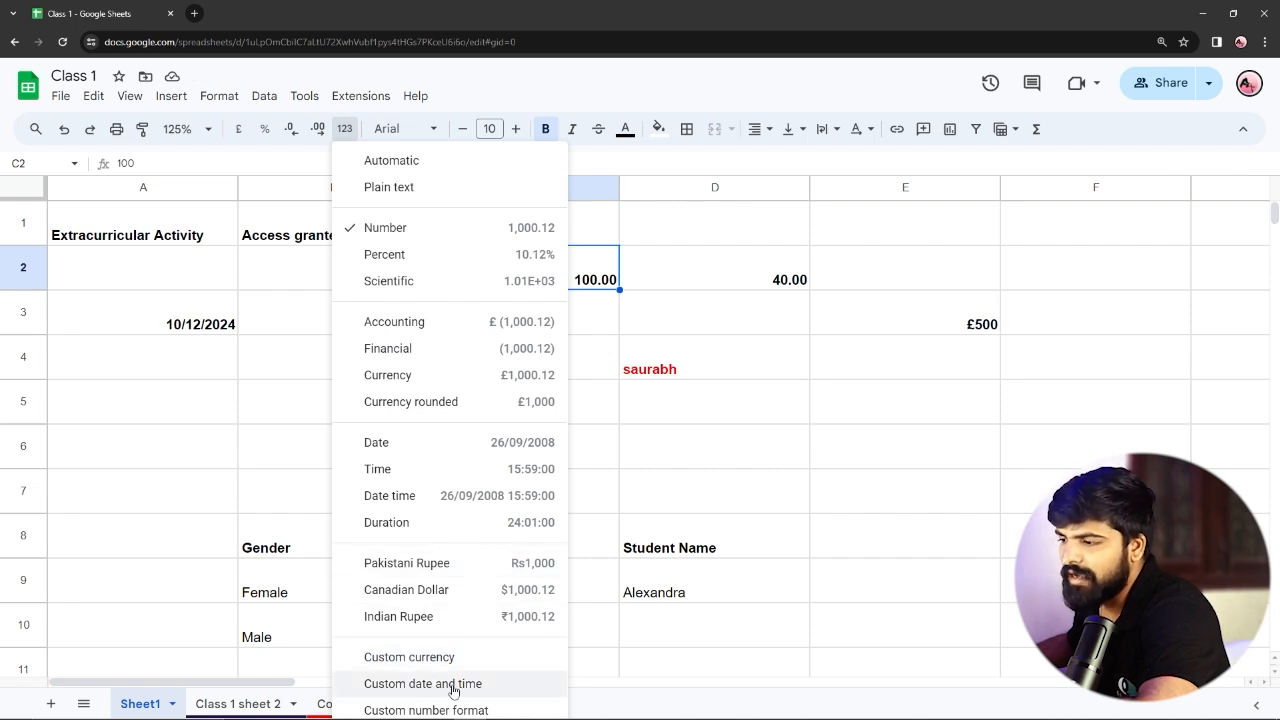
click(196, 316)
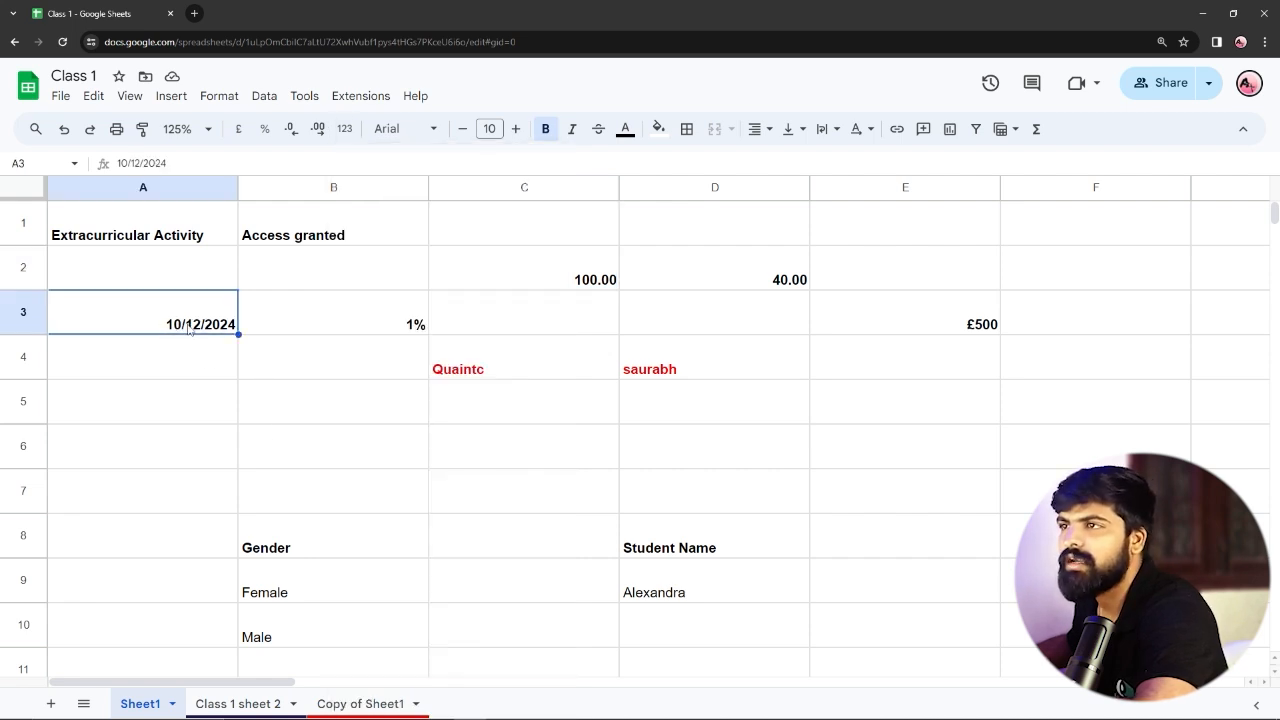
click(344, 128)
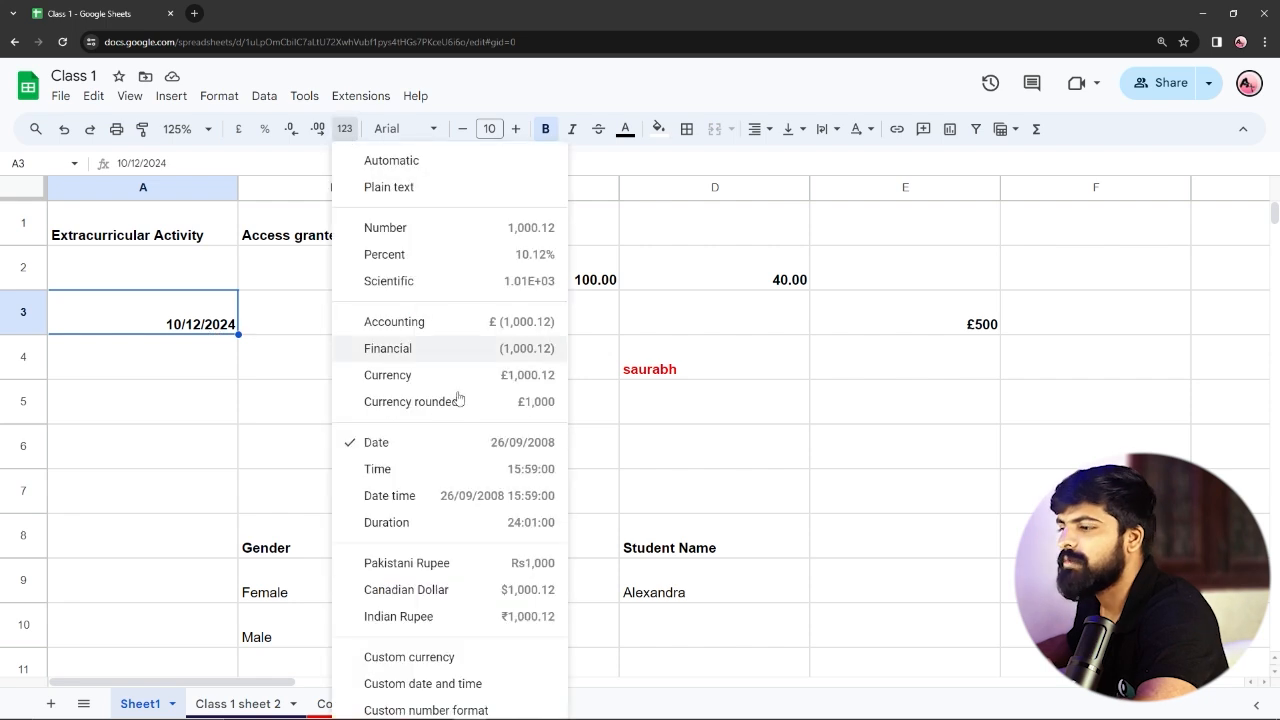
click(427, 687)
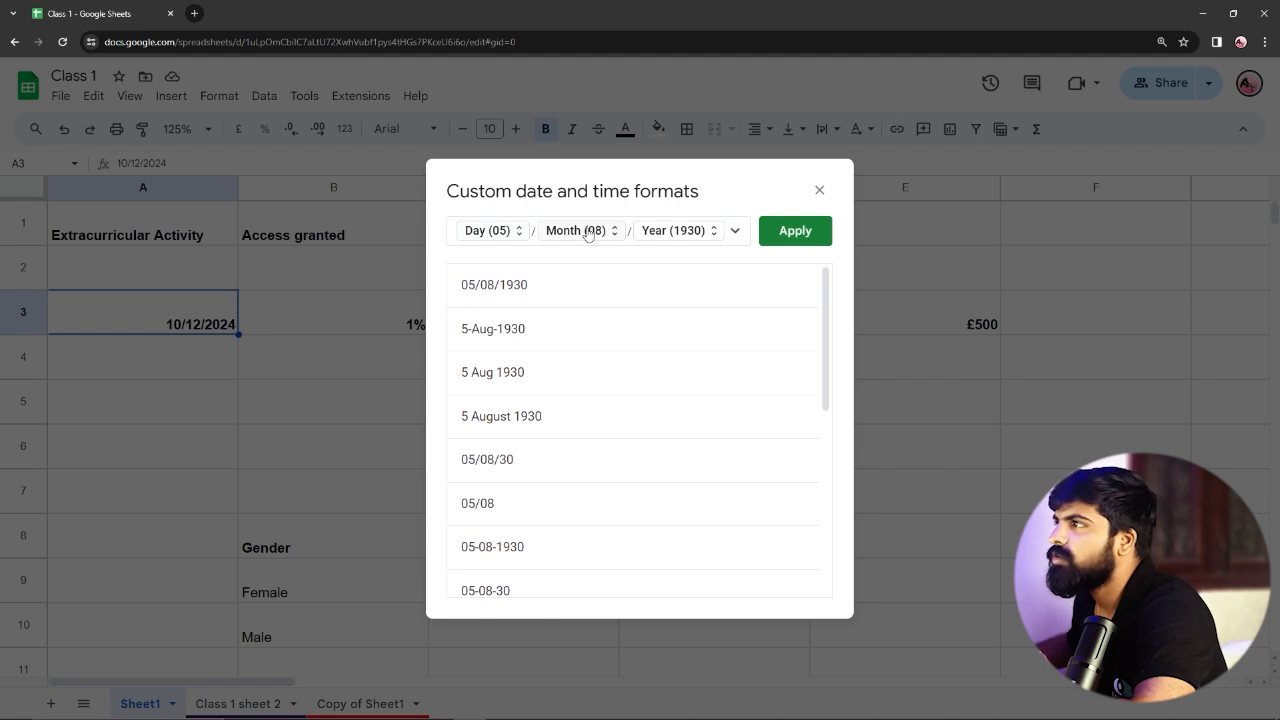
click(518, 235)
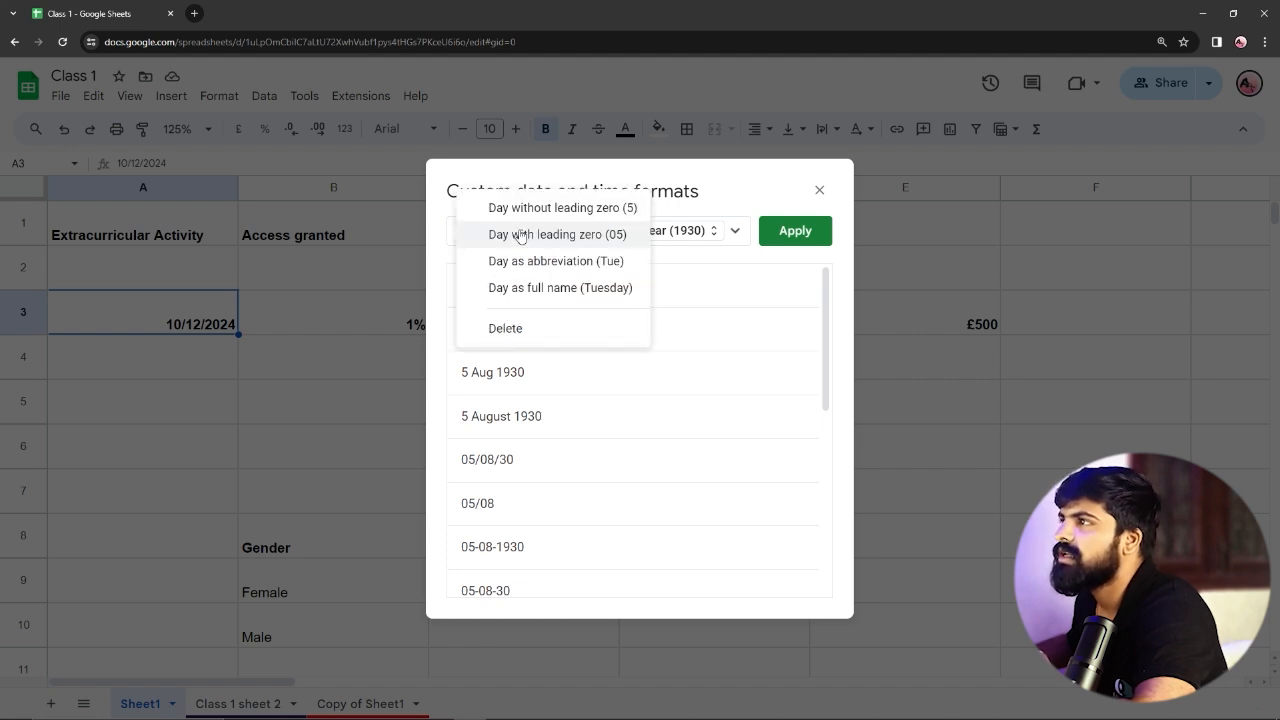
click(620, 210)
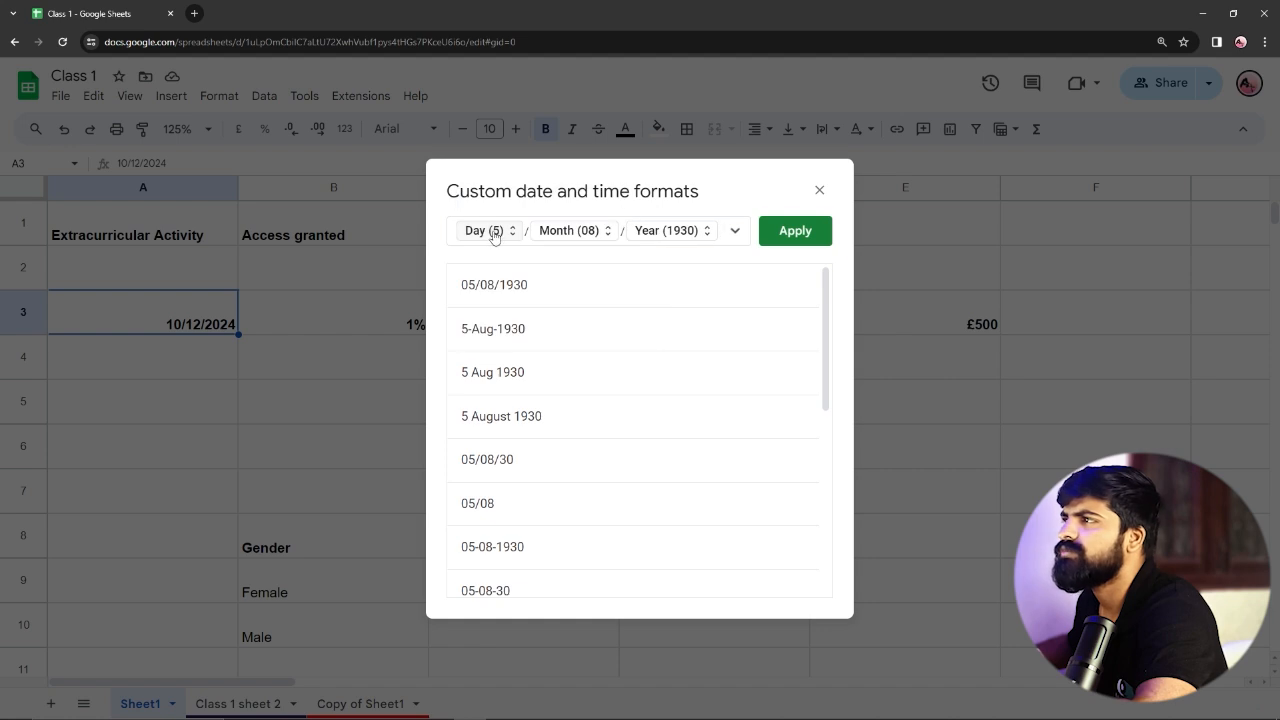
click(606, 232)
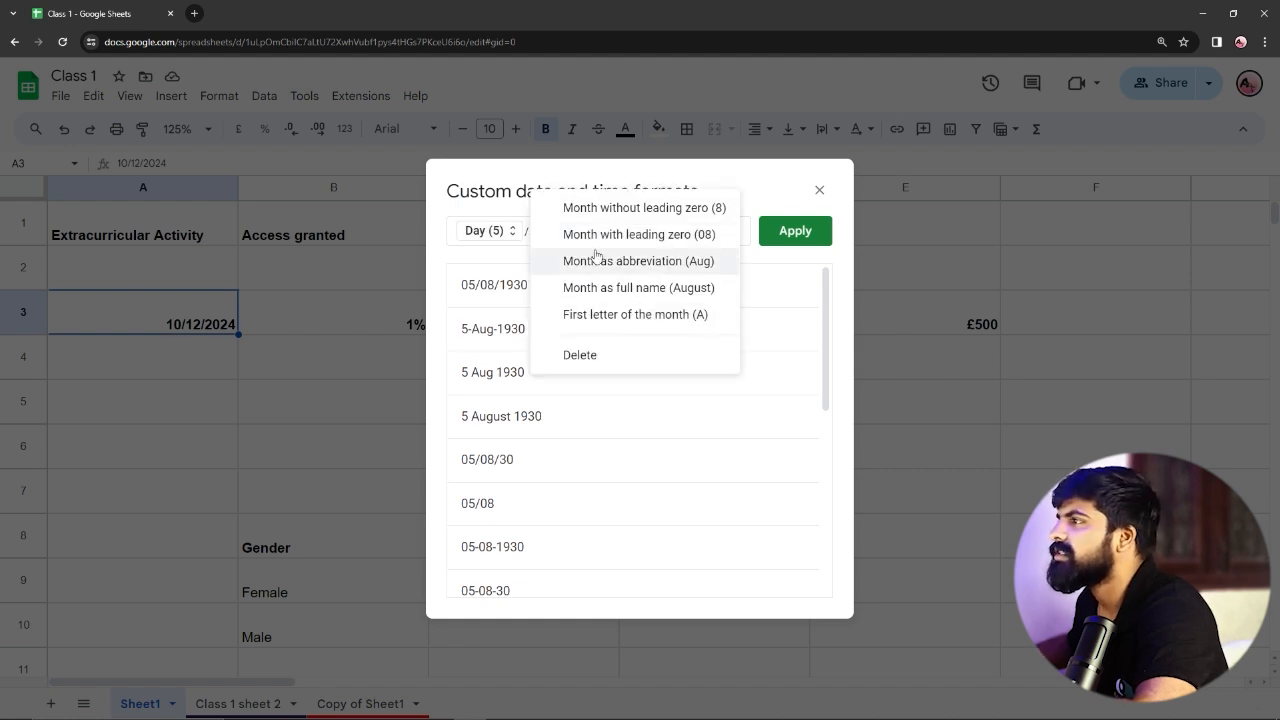
click(649, 288)
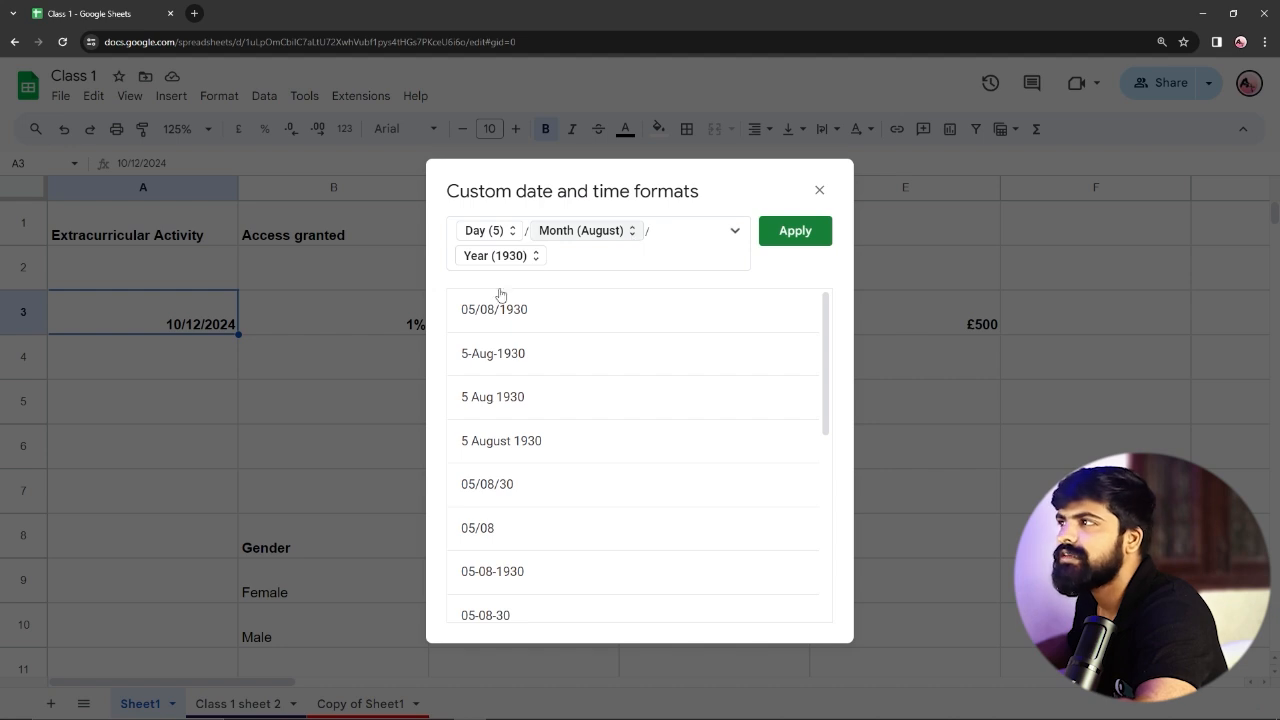
click(534, 257)
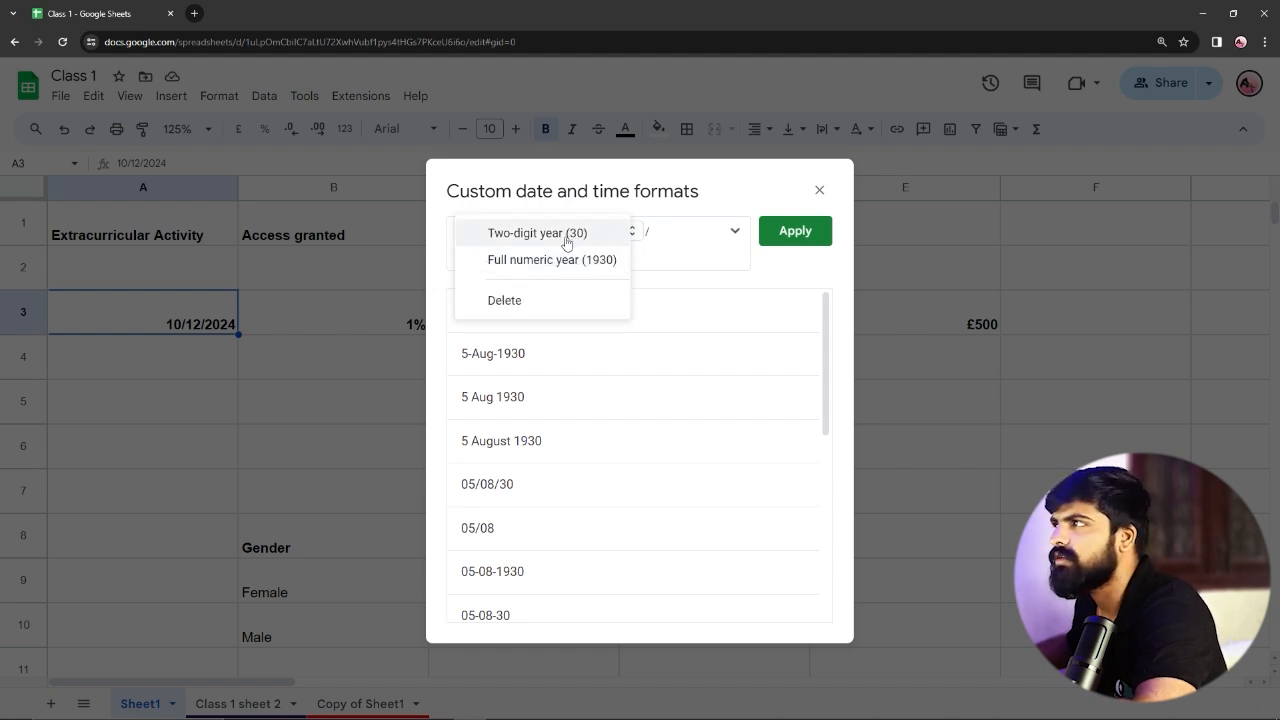
click(538, 233)
click(786, 238)
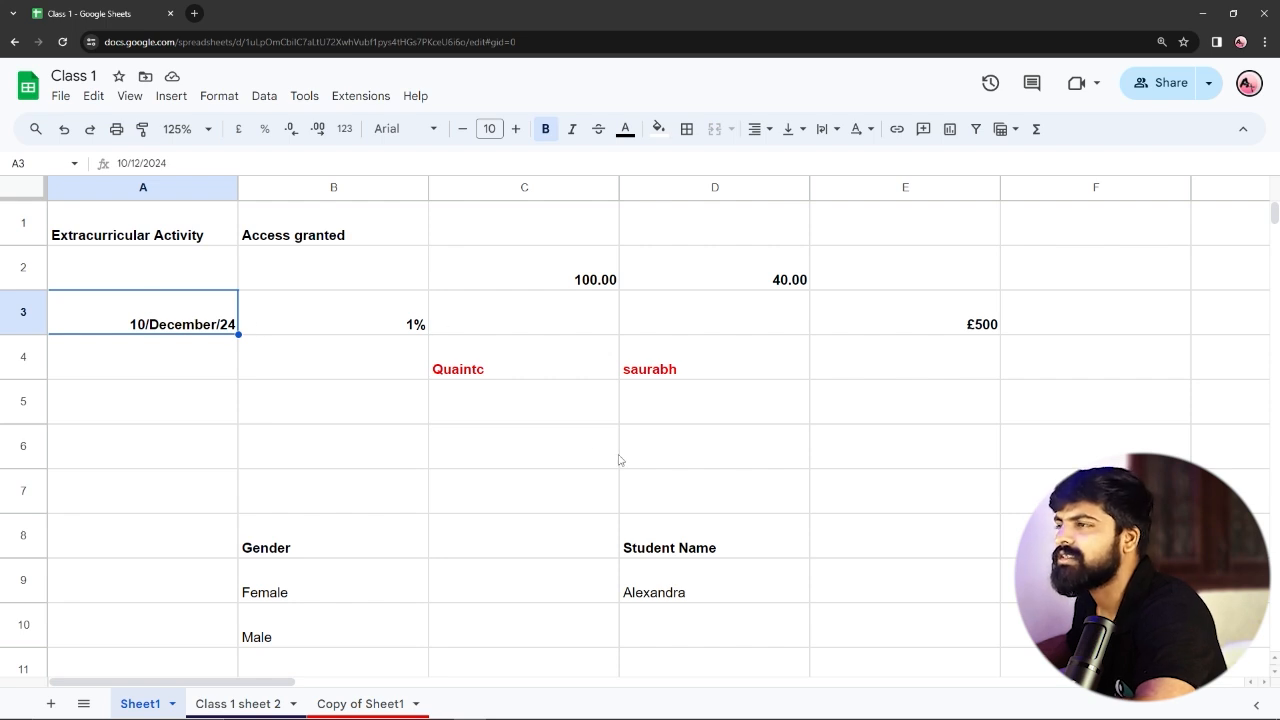
Look through the available custom number formats for cell A3 and close them without applying any.
click(344, 129)
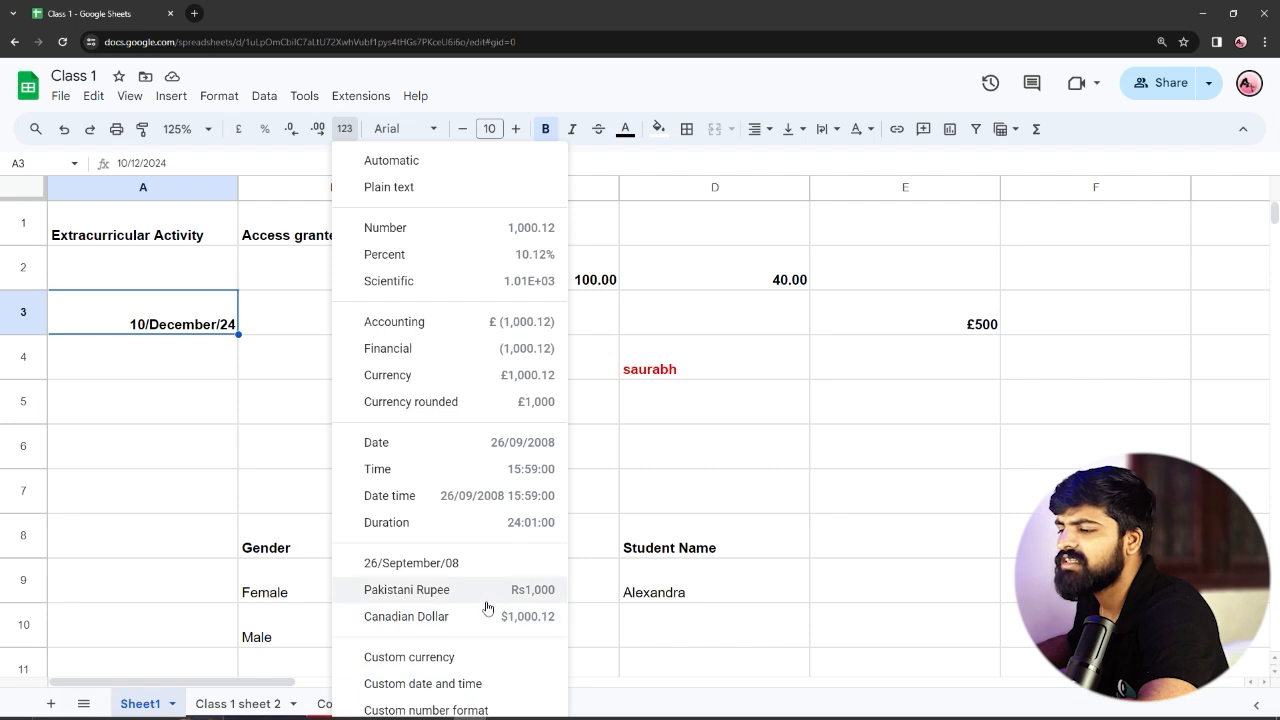
click(432, 710)
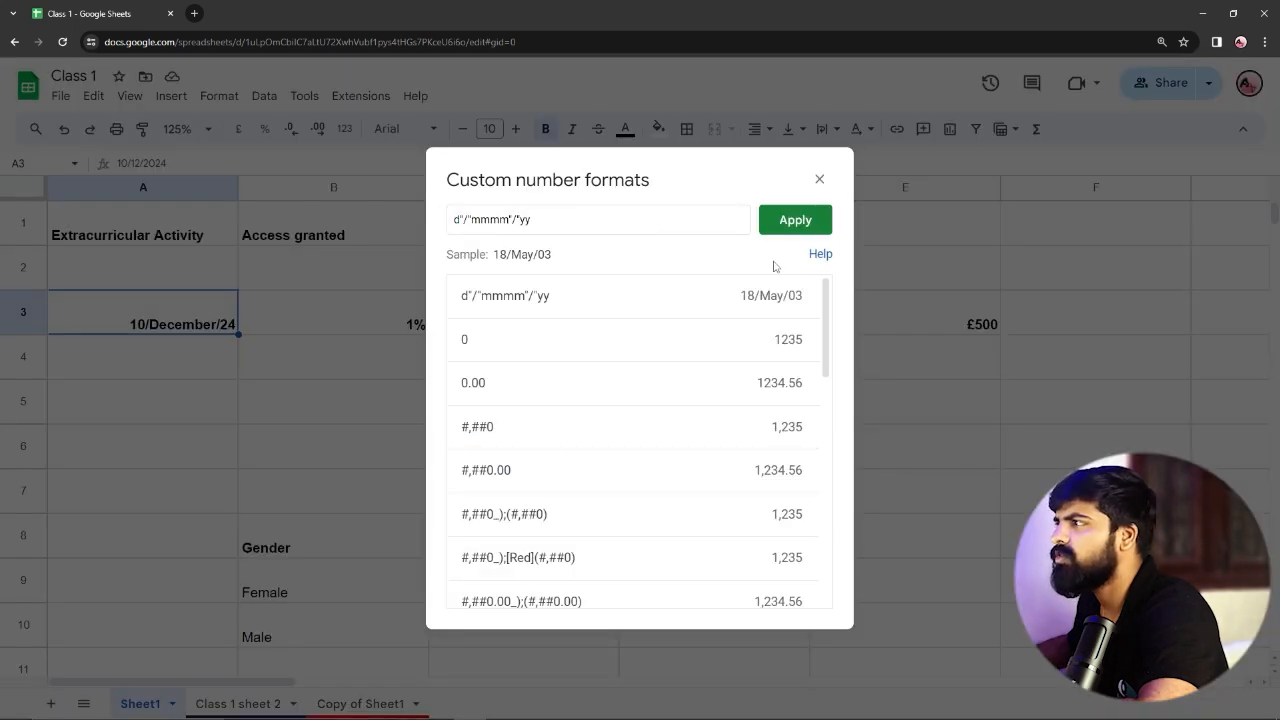
scroll(706, 517, down, 3)
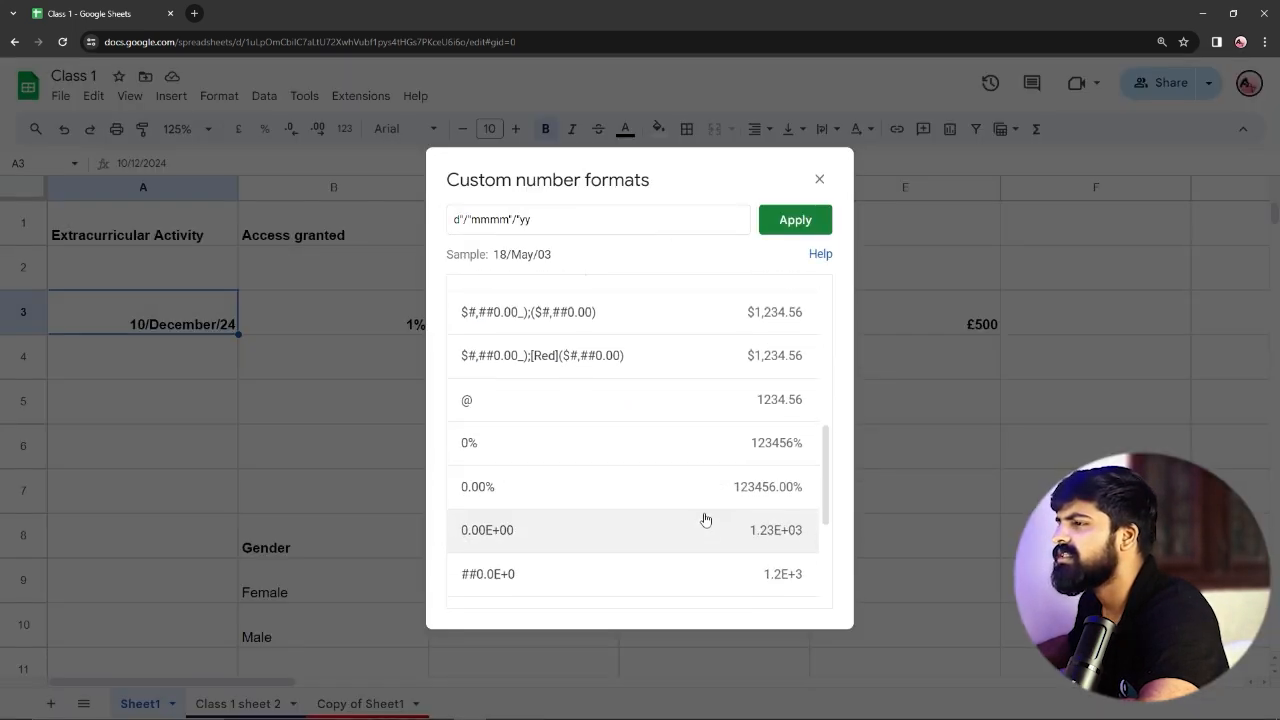
scroll(651, 386, up, 3)
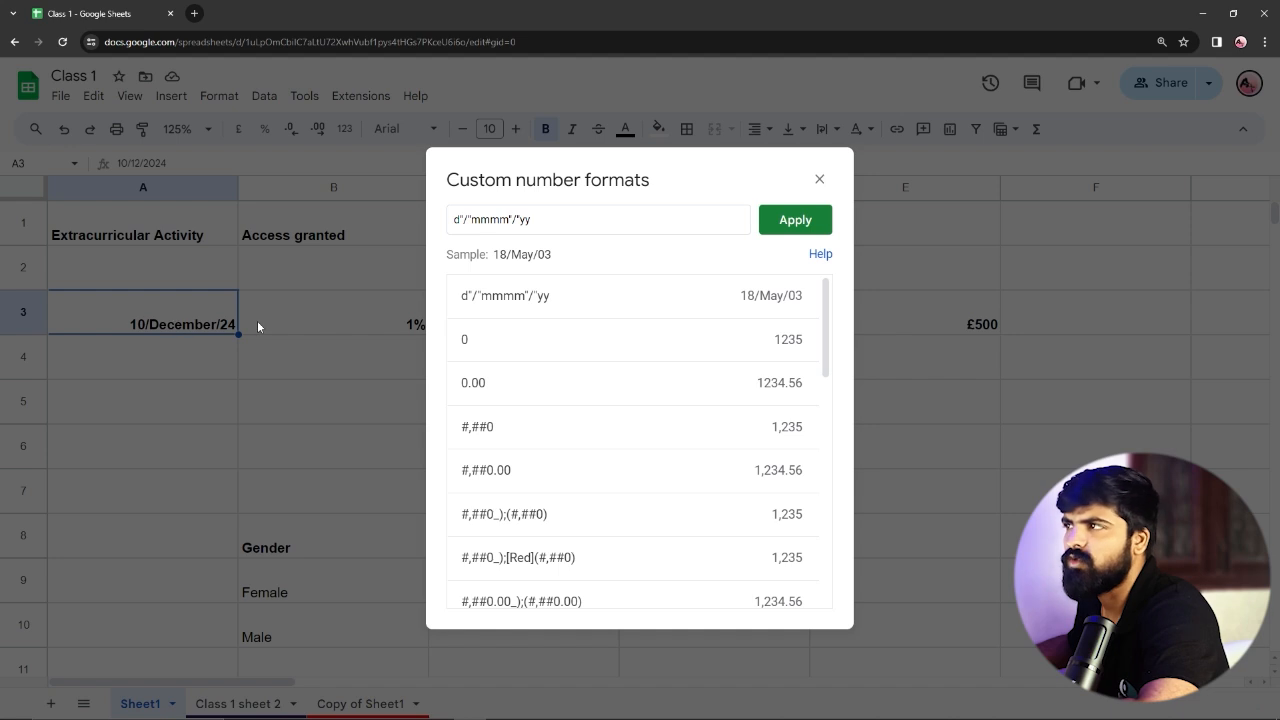
click(819, 180)
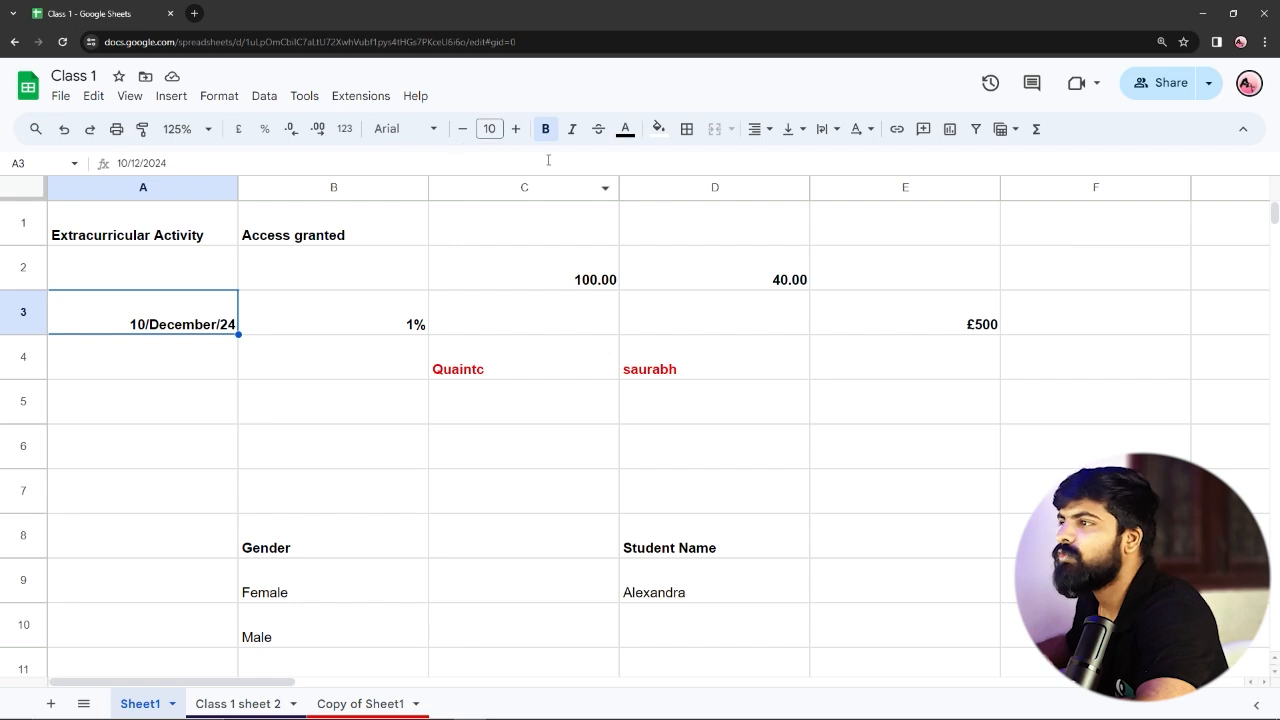
Try the Verdana and Impact fonts on the Student Name header in cell D8.
scroll(614, 385, down, 4)
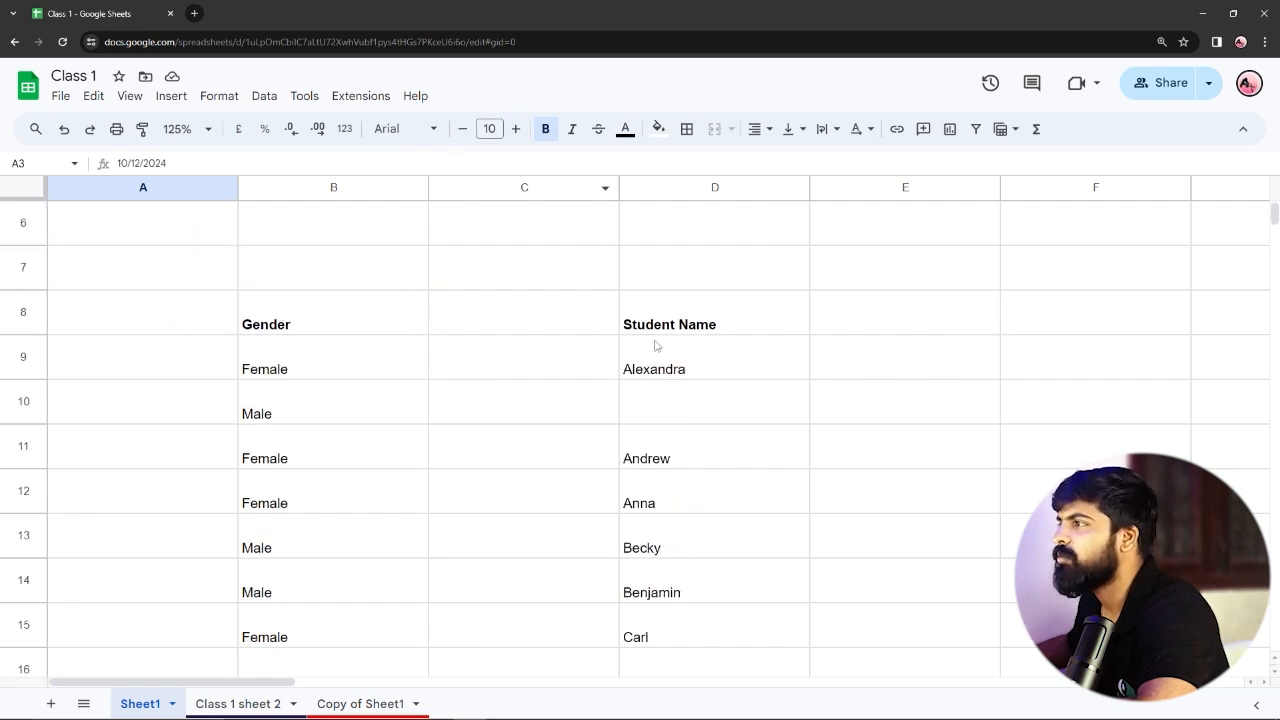
scroll(664, 331, up, 1)
click(672, 330)
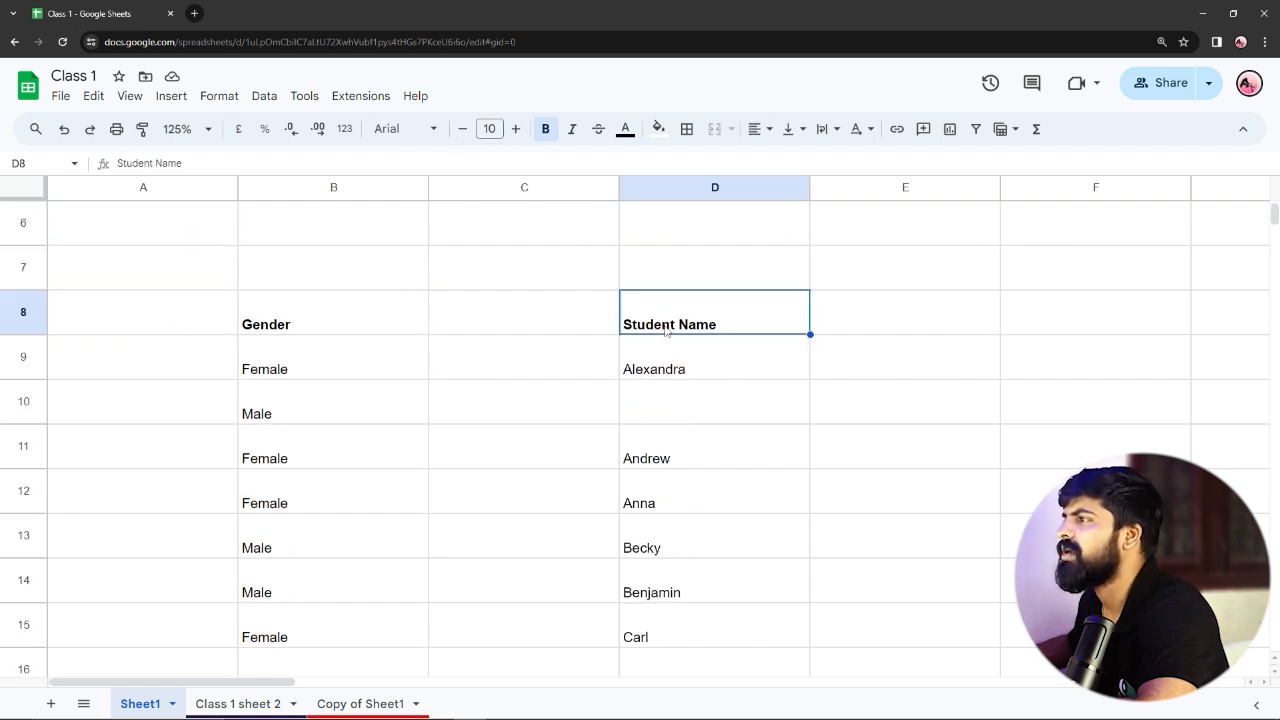
click(433, 130)
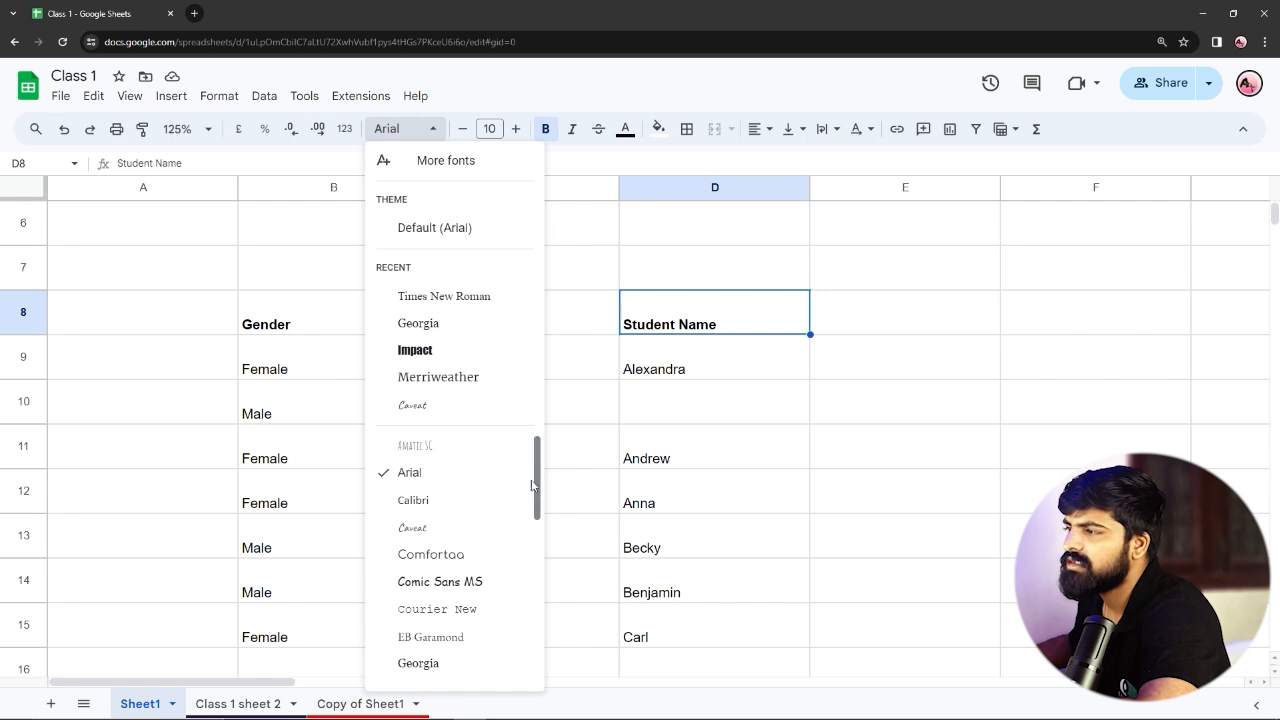
scroll(477, 489, down, 4)
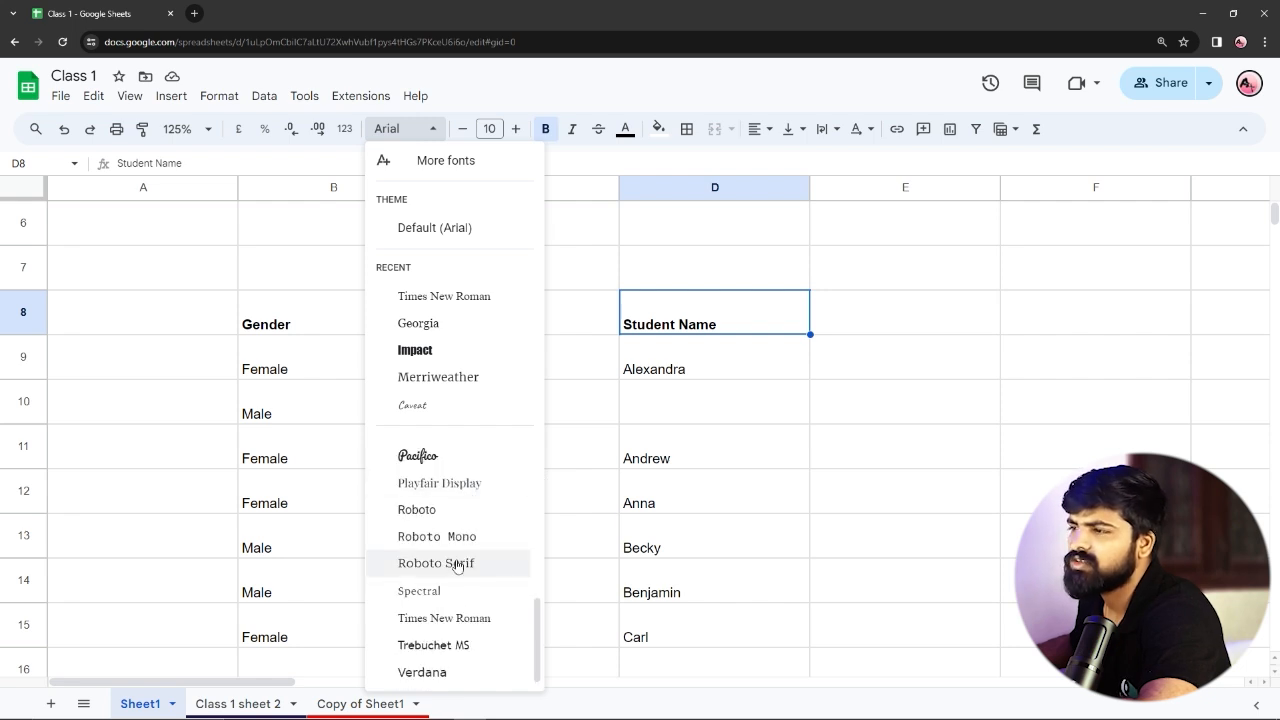
scroll(443, 526, up, 3)
scroll(437, 486, down, 3)
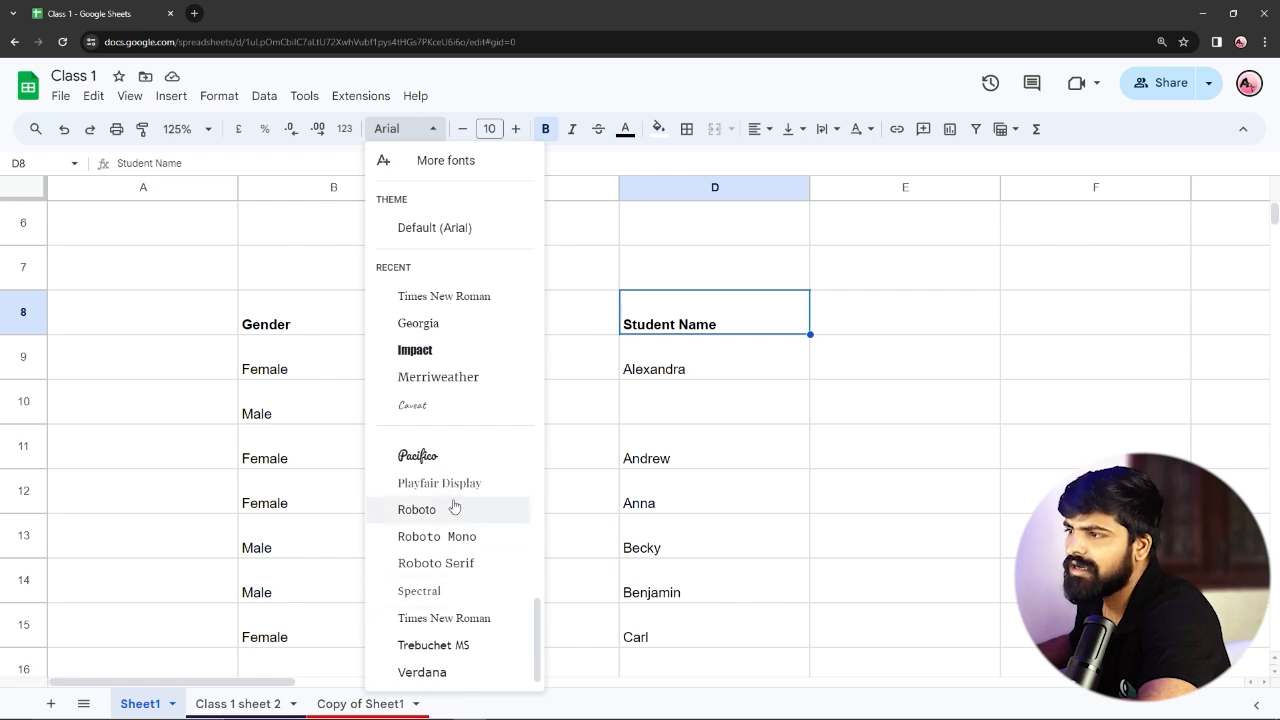
click(428, 674)
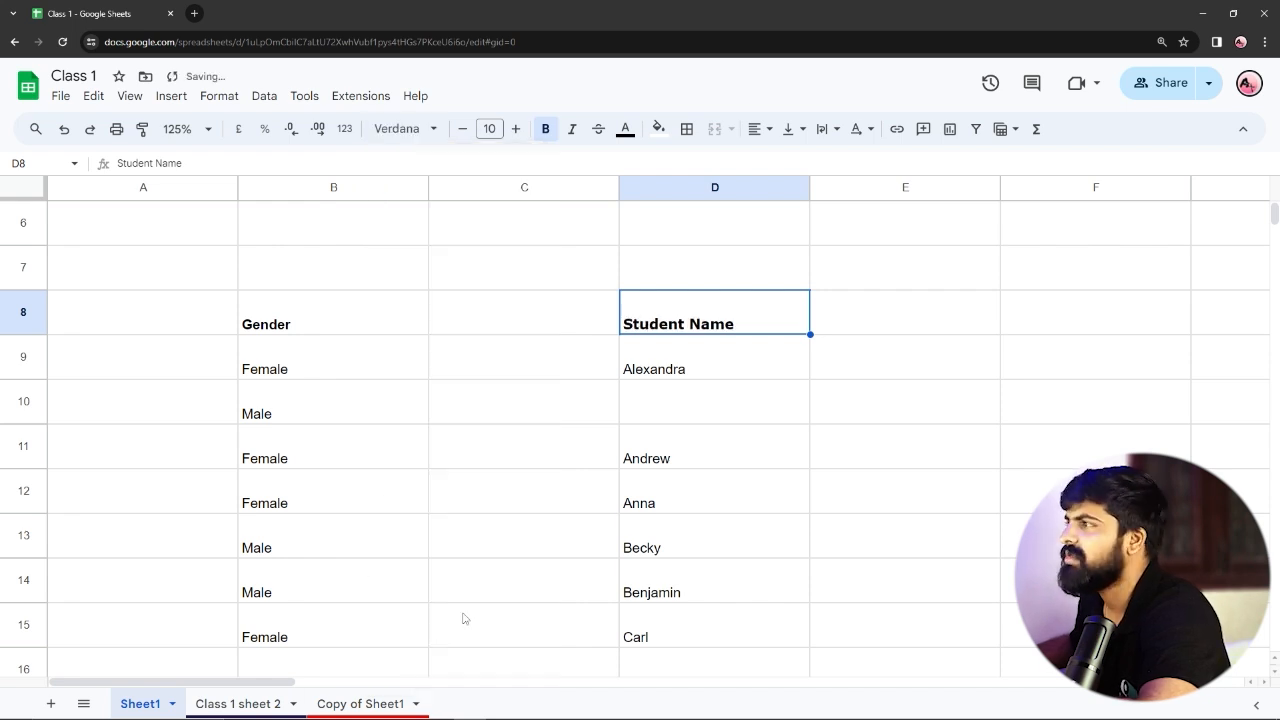
click(430, 130)
click(413, 376)
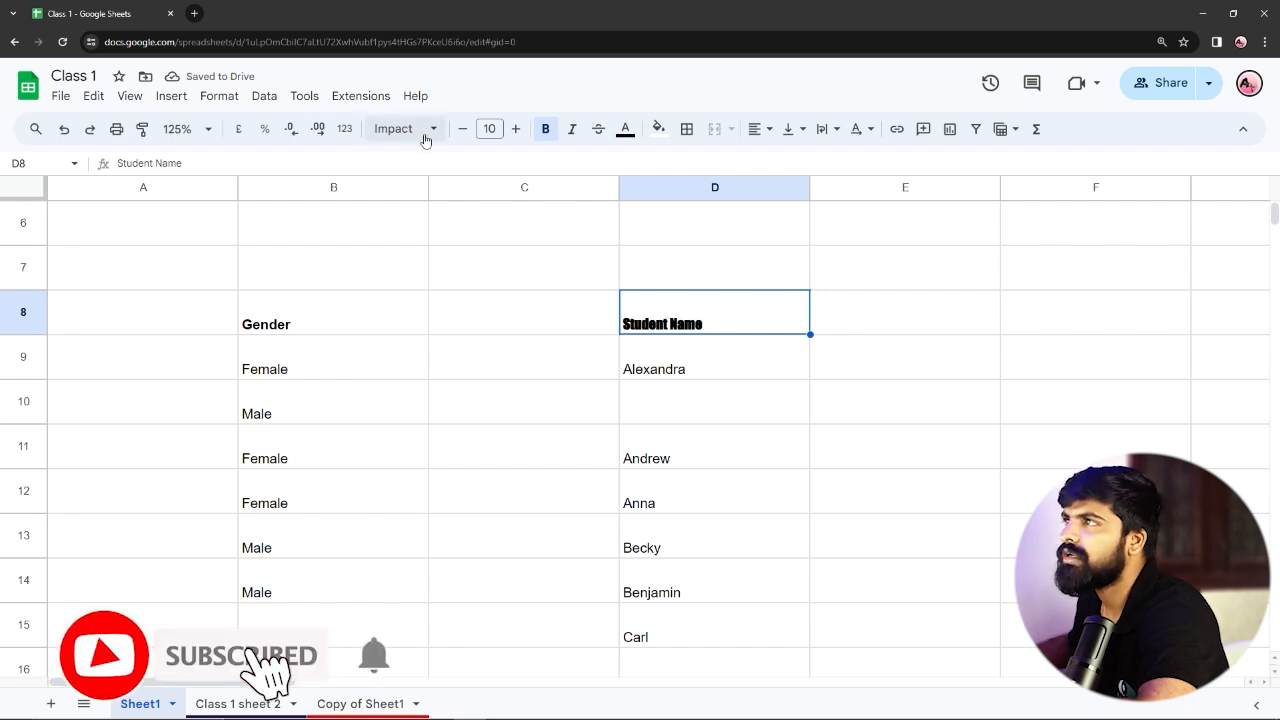
Browse the additional fonts, add Permanent Marker and apply it to the Student Name header in cell D8.
click(410, 130)
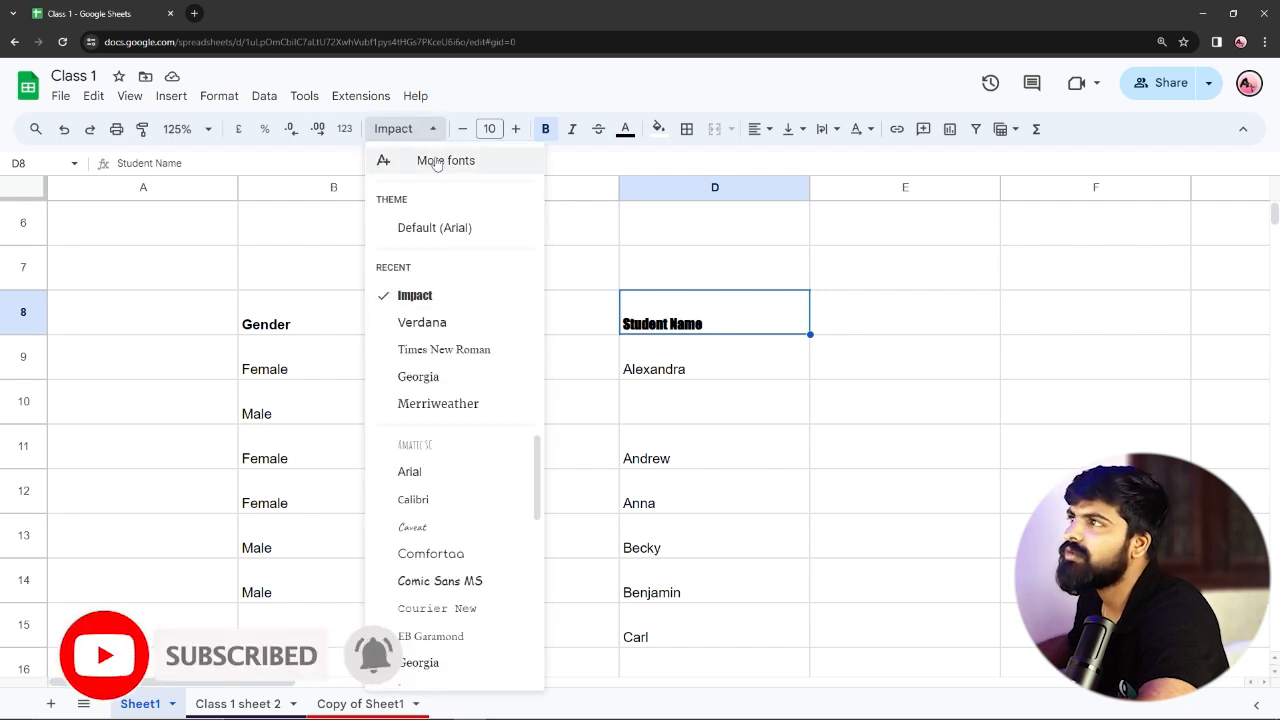
click(442, 162)
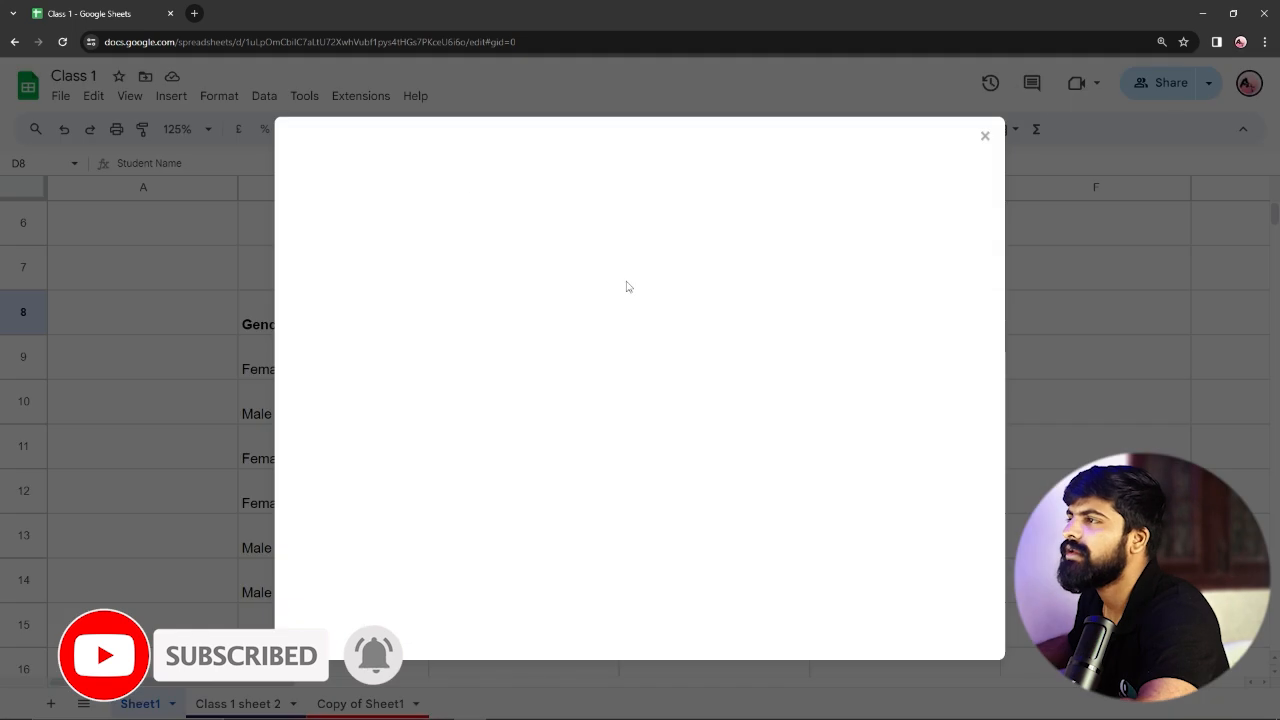
scroll(510, 300, down, 5)
scroll(520, 330, down, 10)
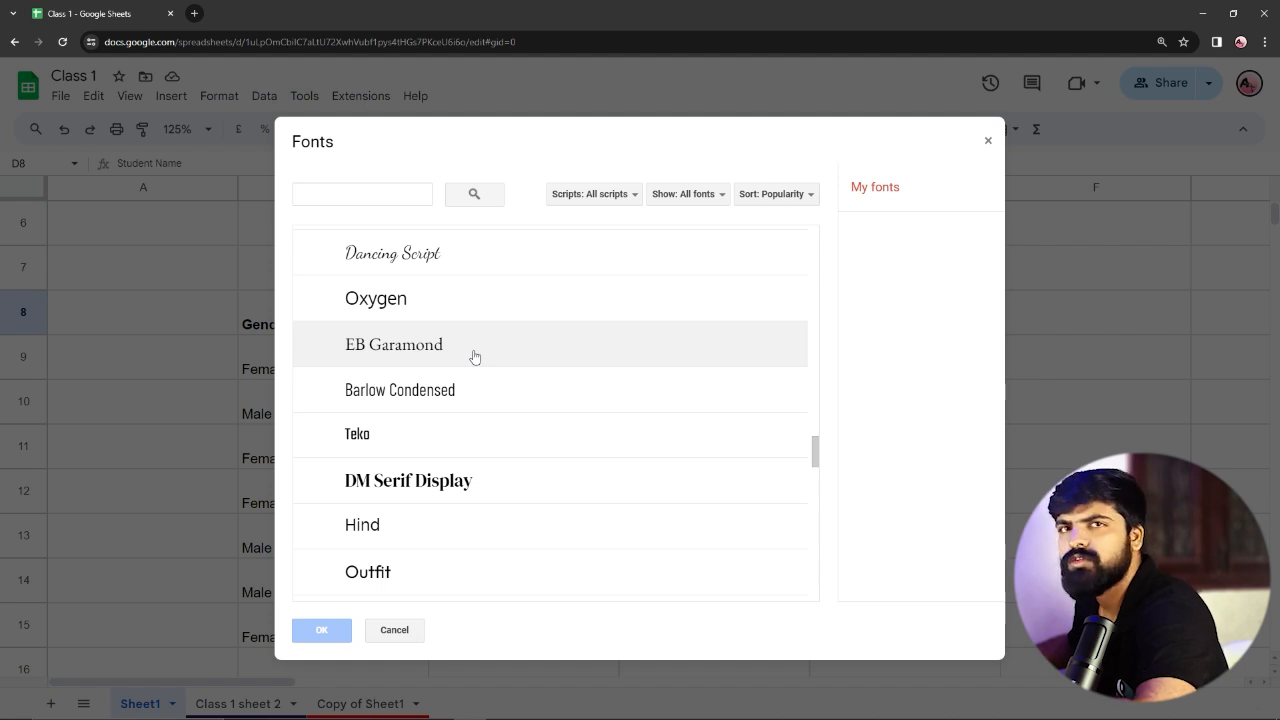
scroll(470, 350, down, 12)
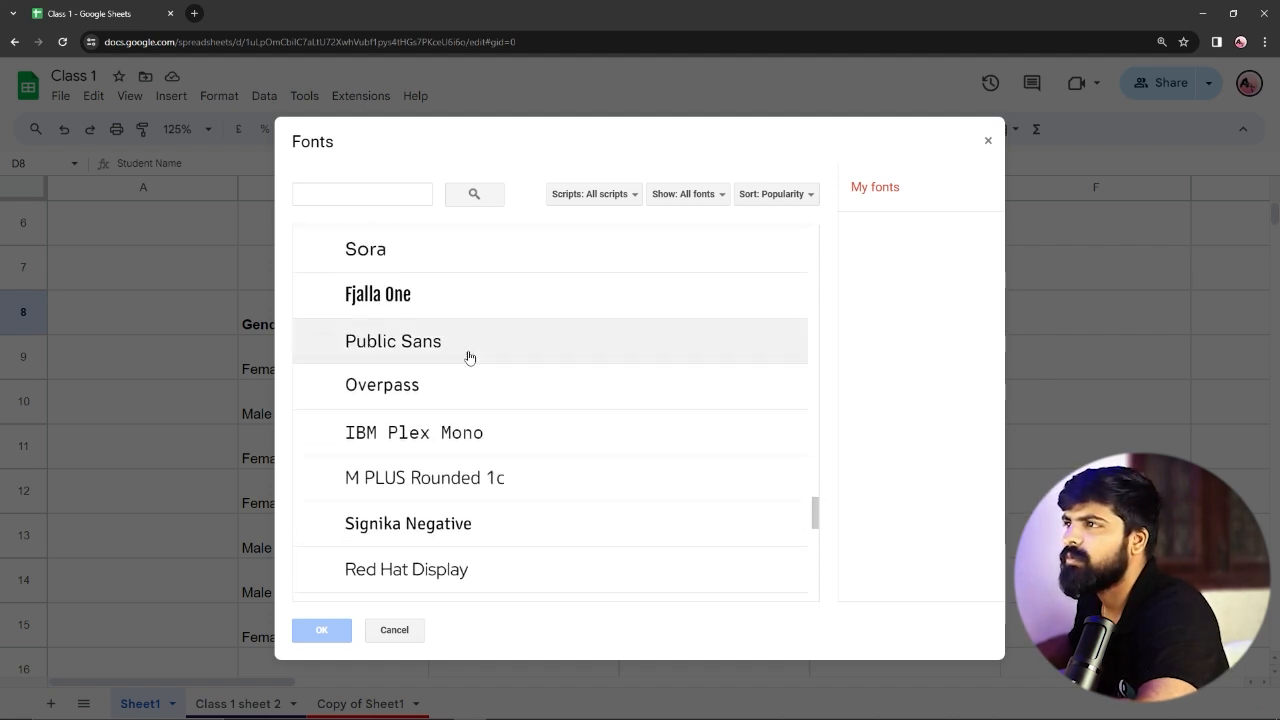
scroll(454, 320, down, 15)
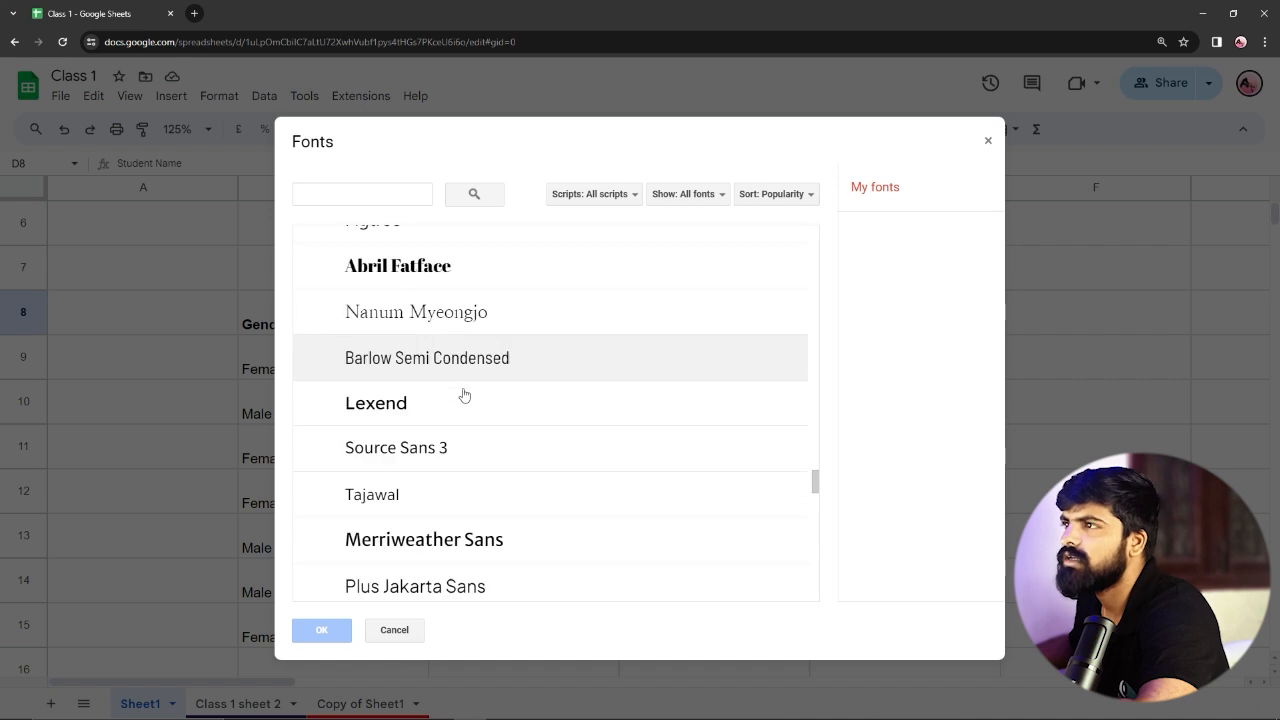
scroll(501, 380, down, 10)
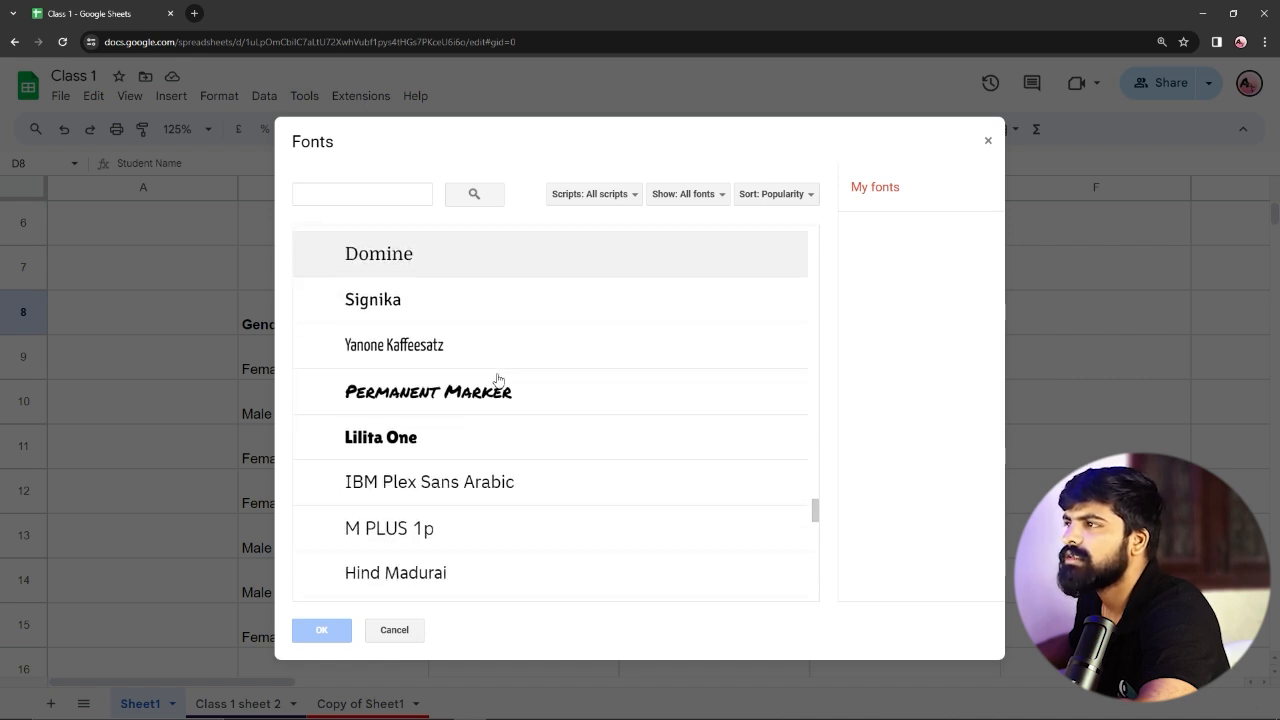
scroll(485, 380, down, 1)
scroll(480, 383, up, 5)
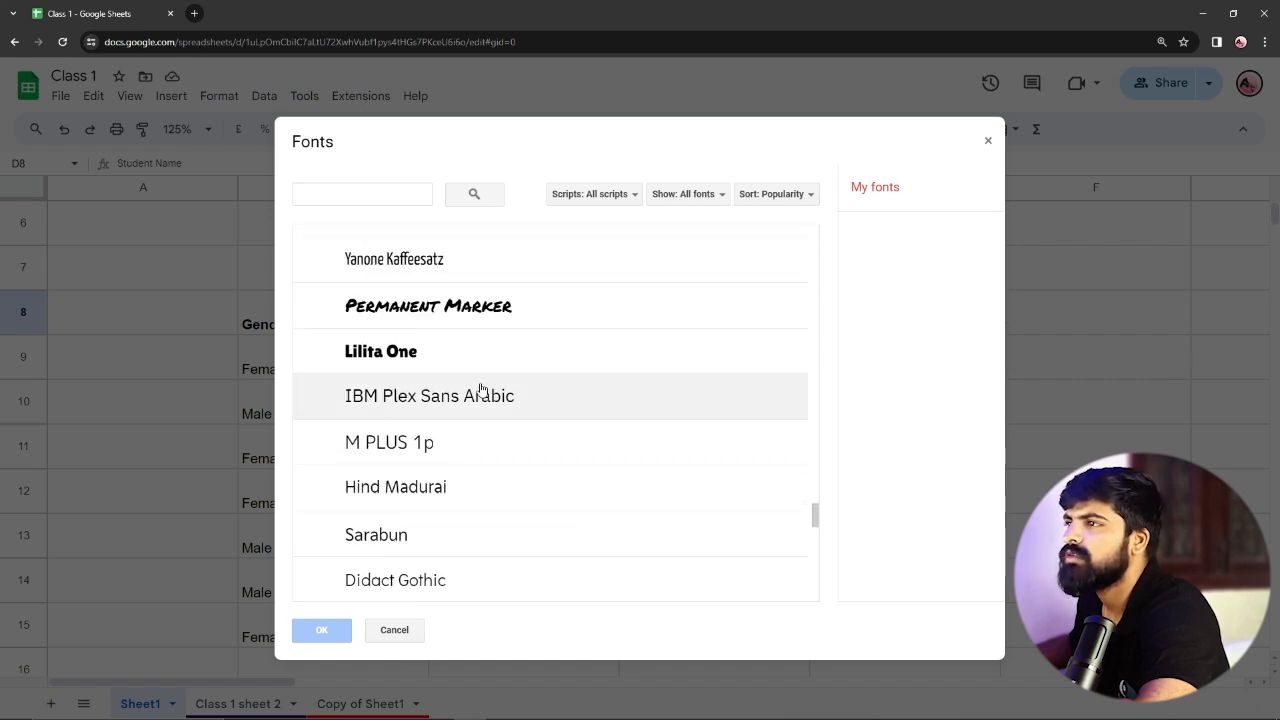
scroll(481, 387, down, 1)
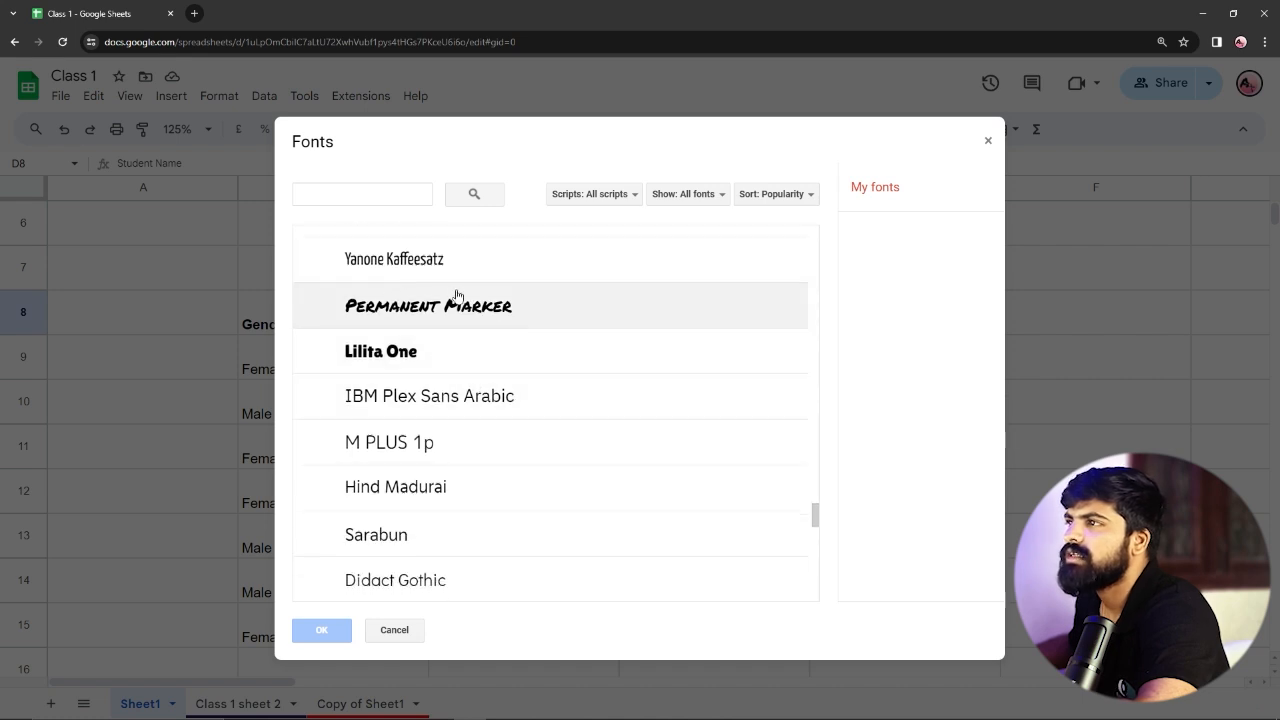
click(518, 306)
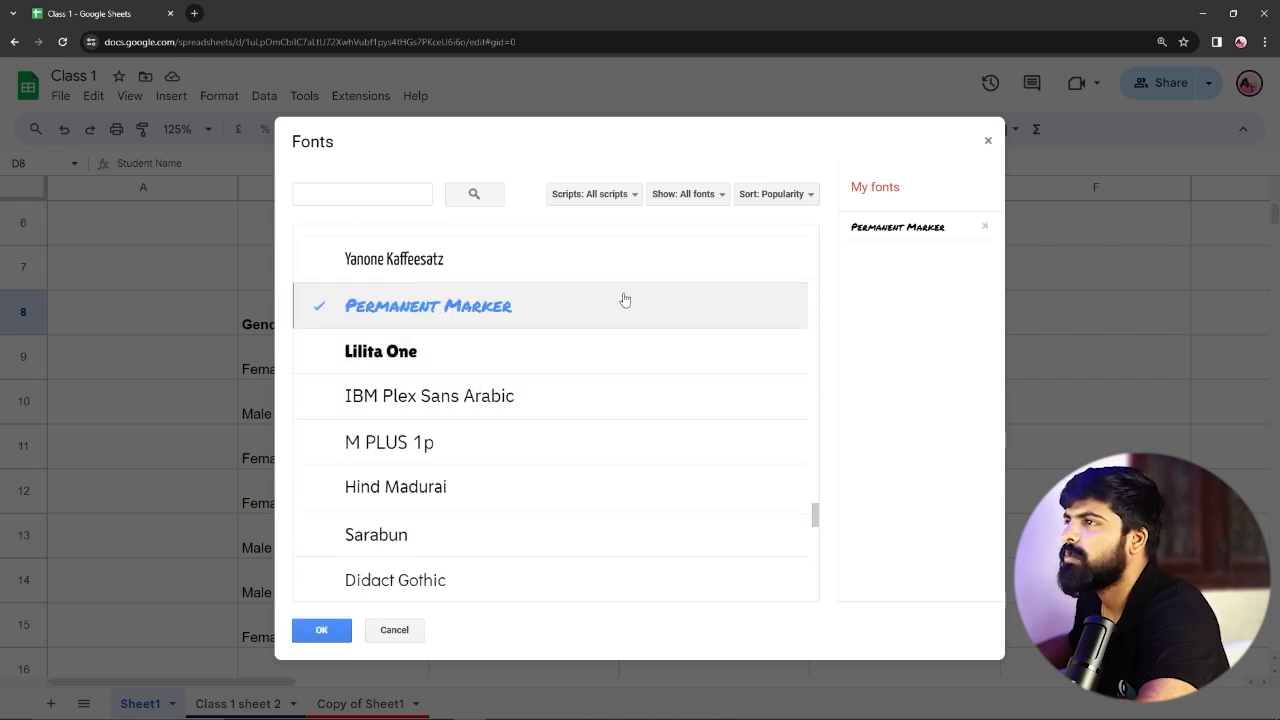
click(322, 629)
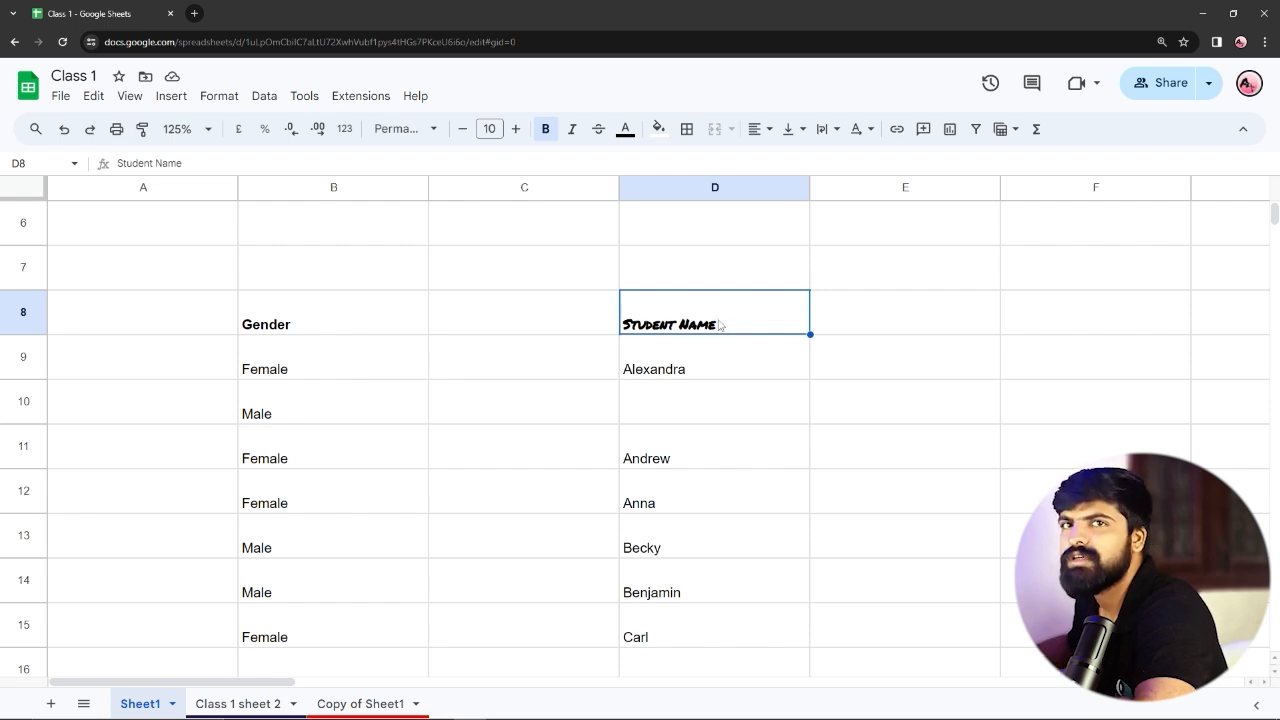
Increase the font size of the Student Name header in cell D8 to 15.
click(516, 129)
click(516, 129)
click(516, 129)
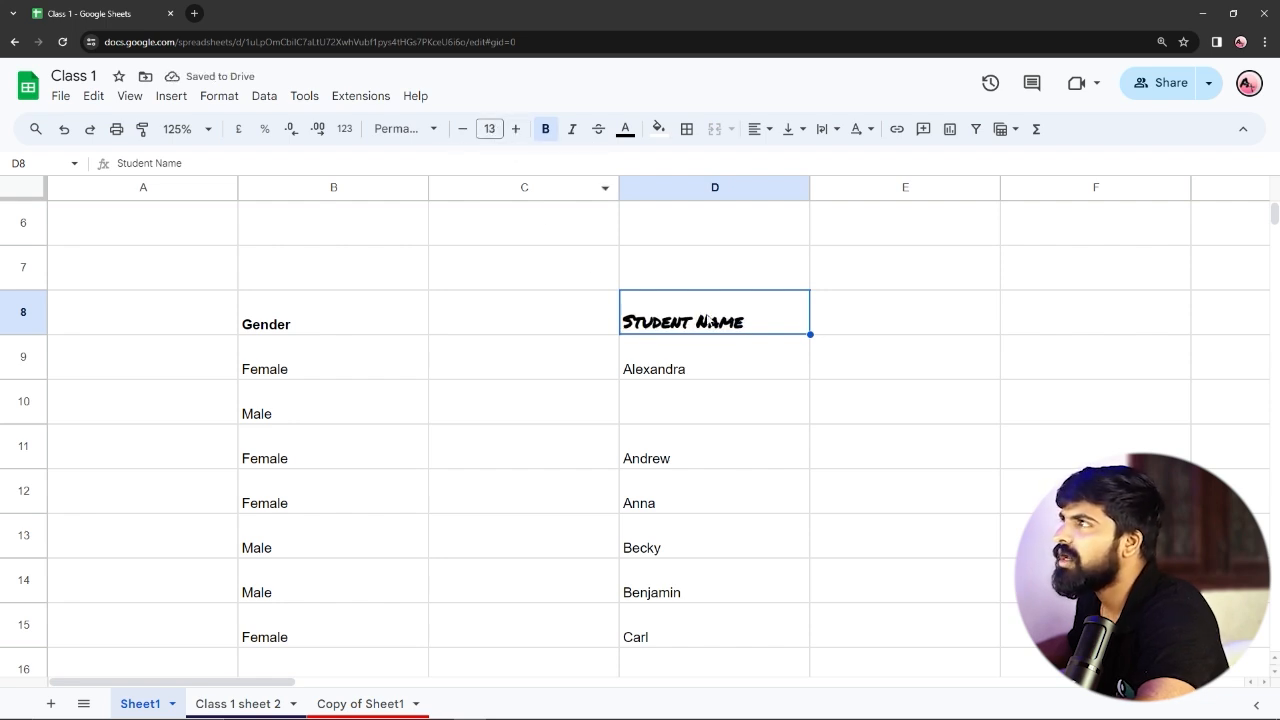
click(517, 129)
click(517, 129)
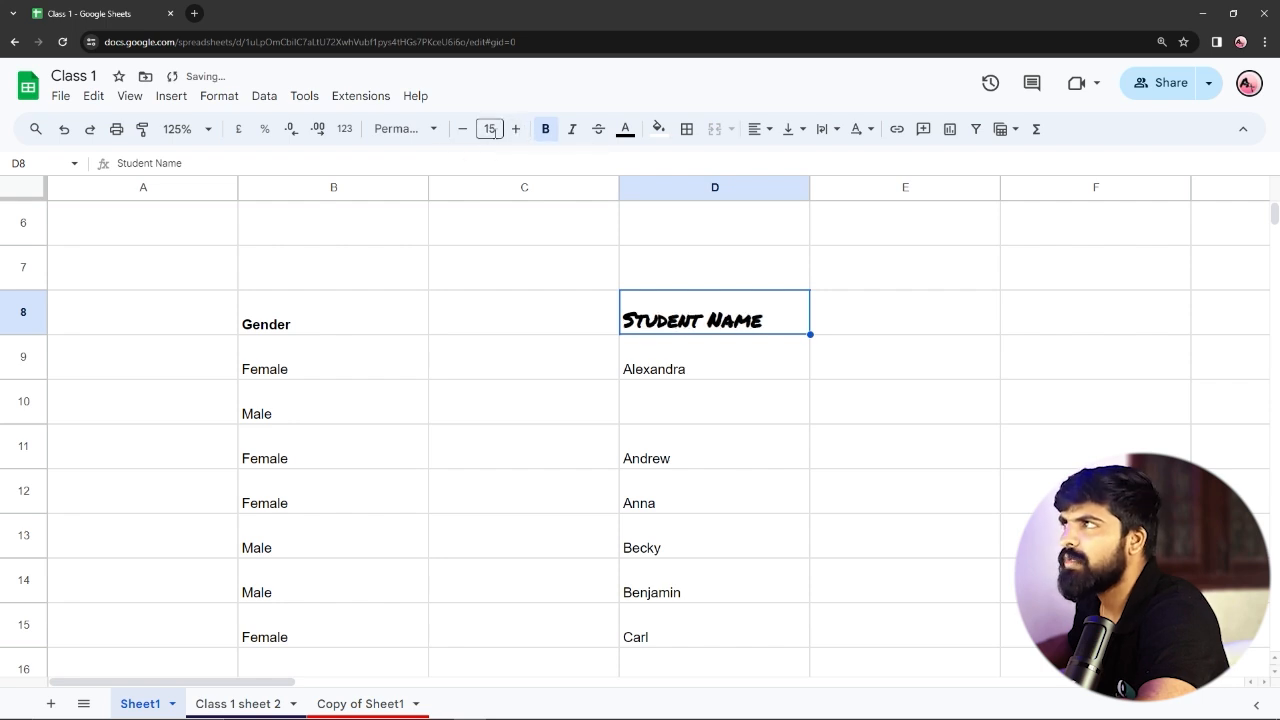
Try font sizes 20 and 18 on the Student Name header in cell D8 and set it back to 15.
click(492, 129)
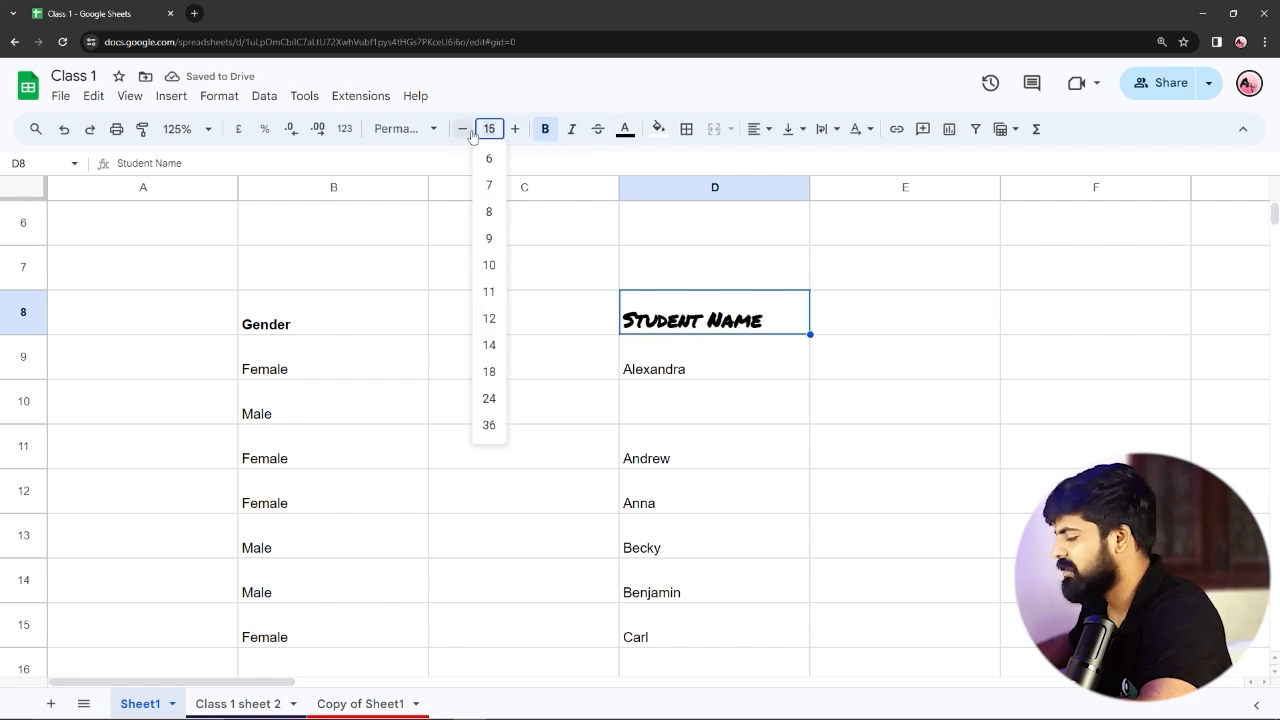
text(20)
key(Return)
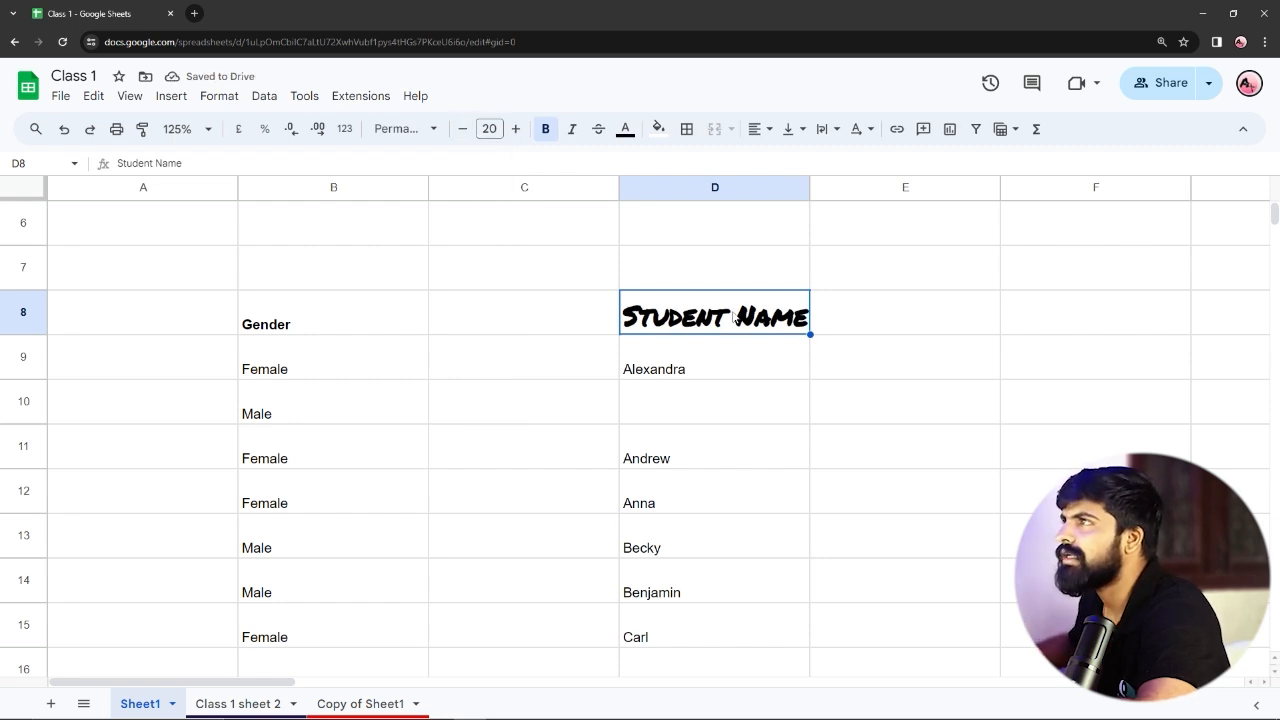
click(463, 129)
click(463, 130)
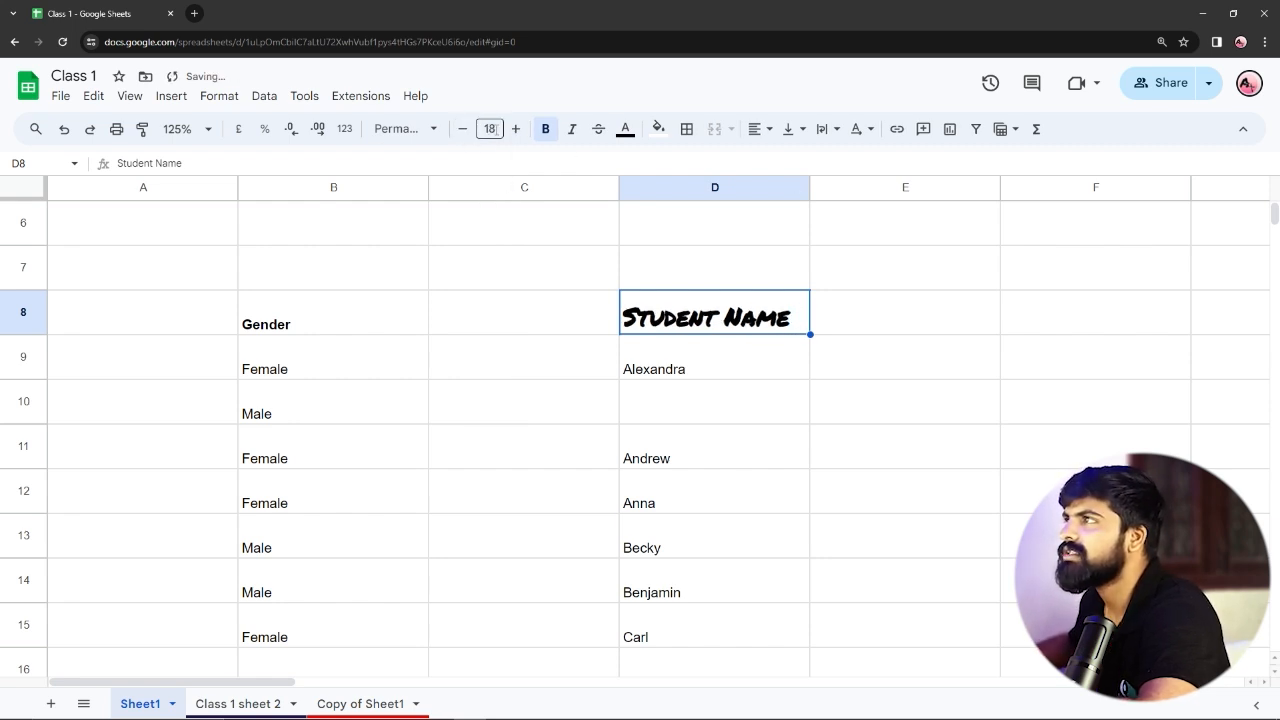
text(15)
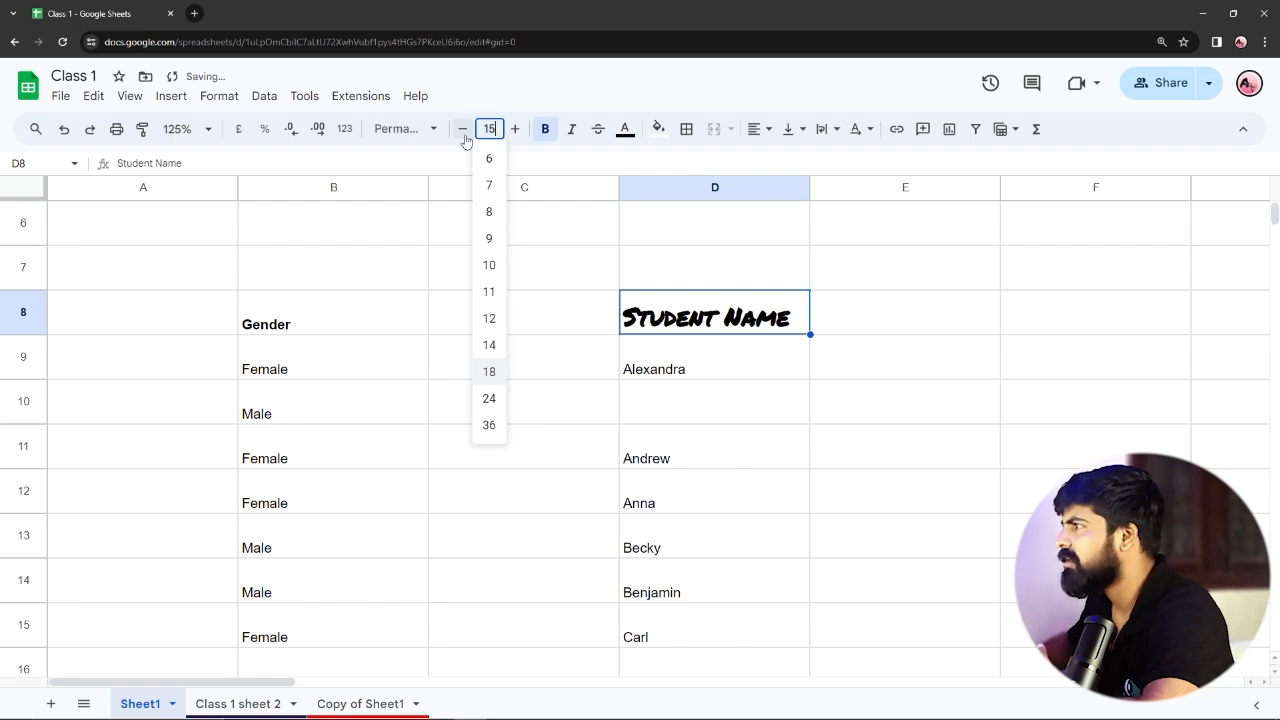
key(Return)
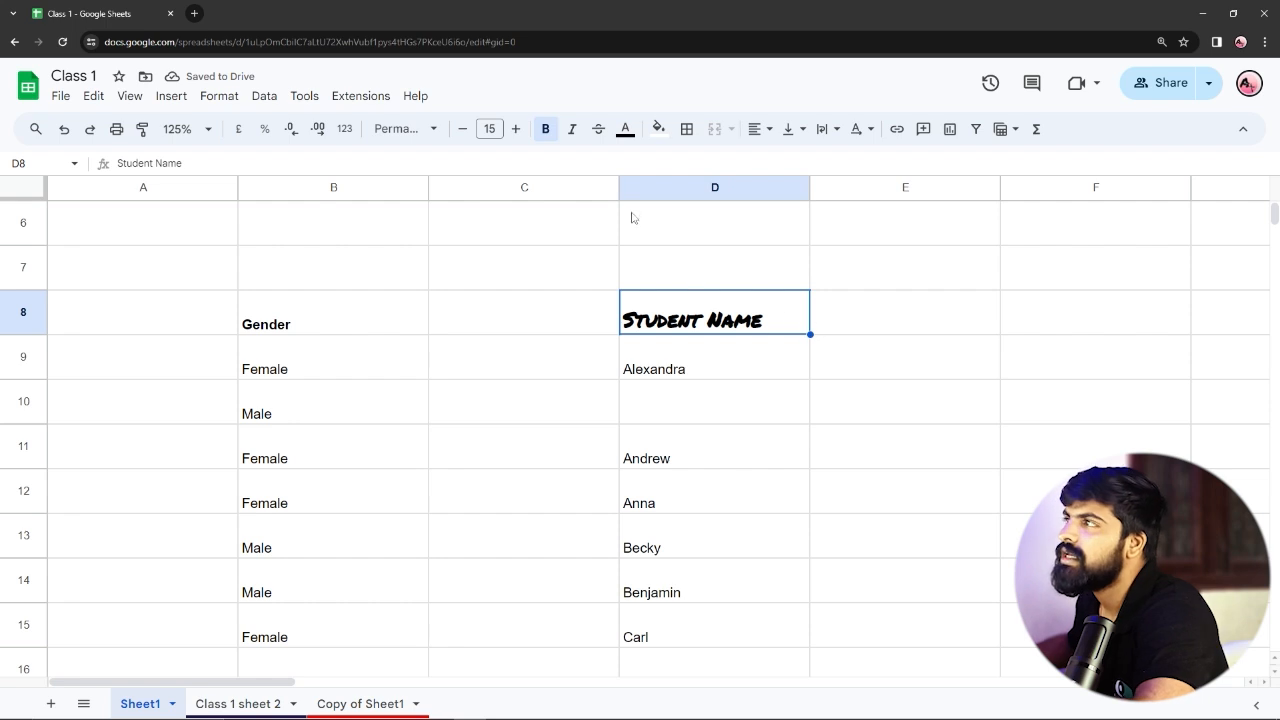
Toggle bold off and on, and italic on and off, for the Student Name header in cell D8.
click(546, 130)
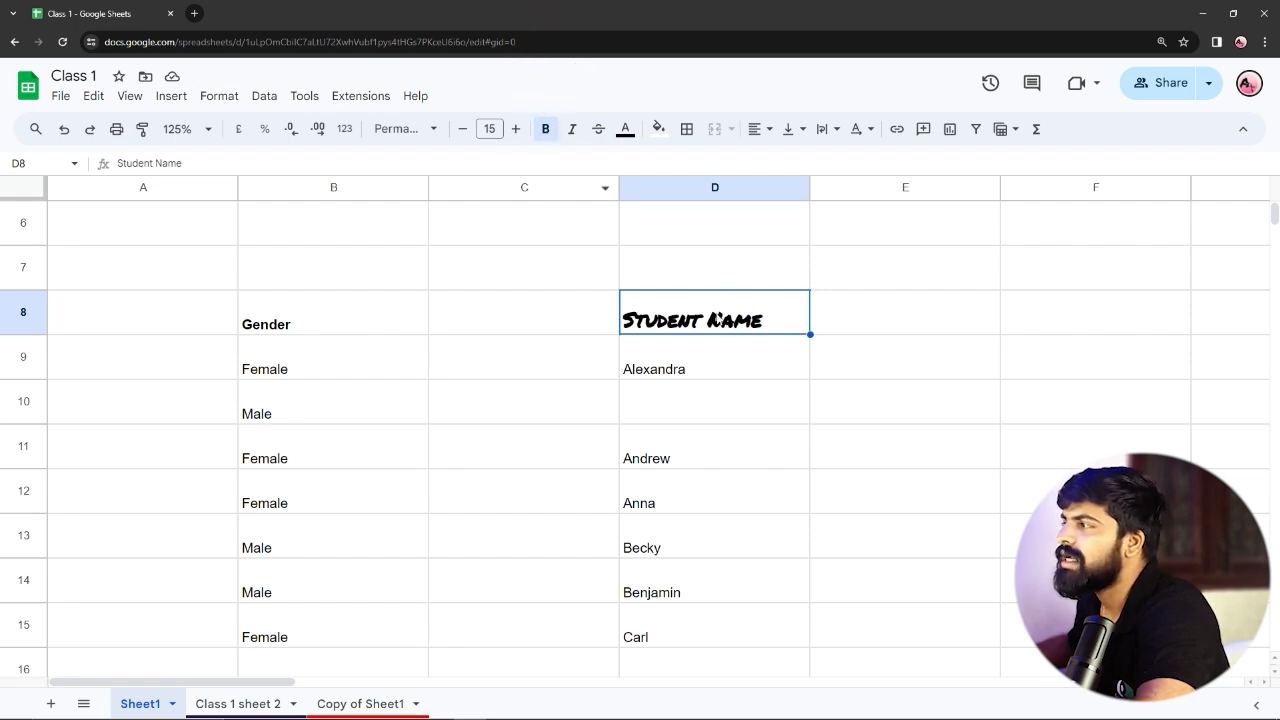
click(545, 130)
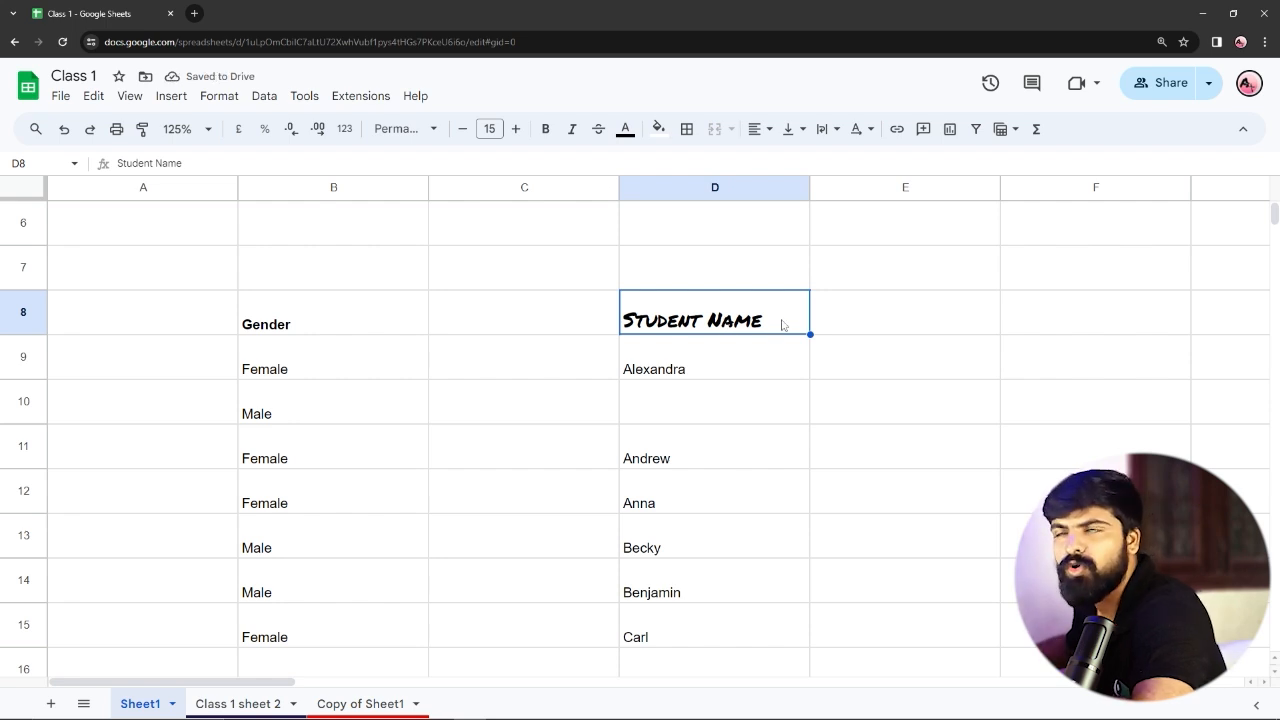
click(546, 130)
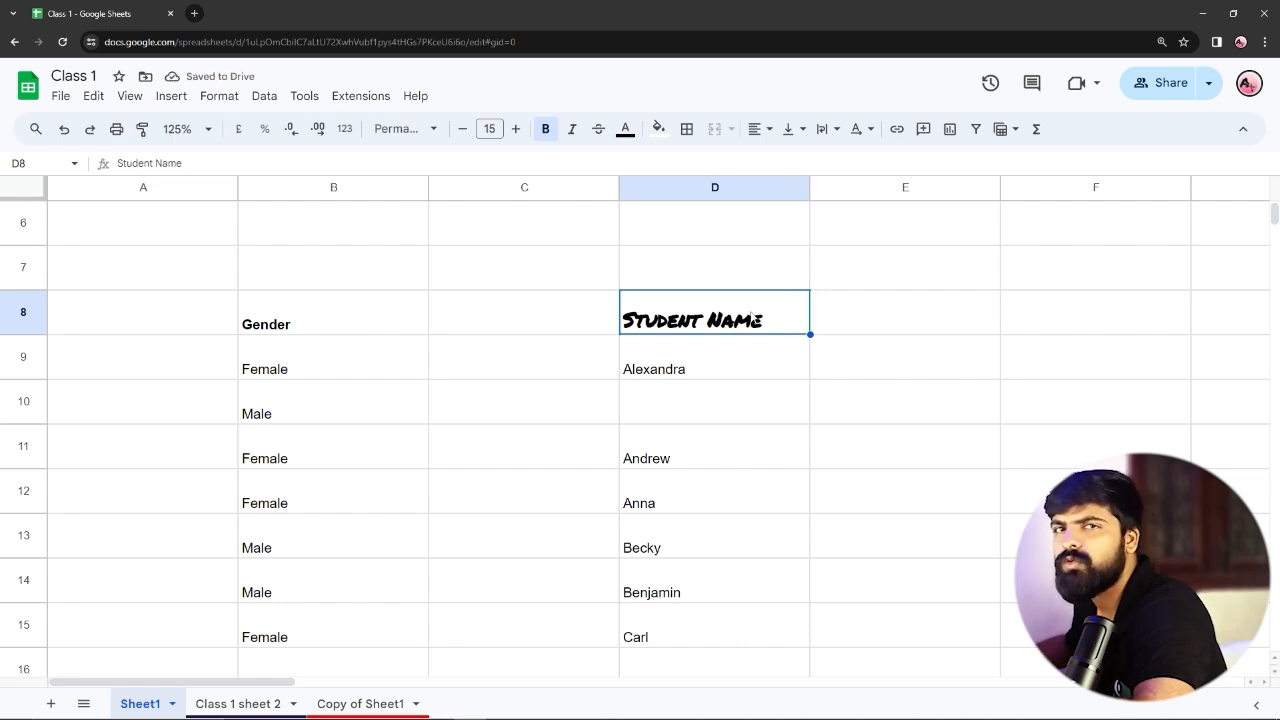
click(571, 129)
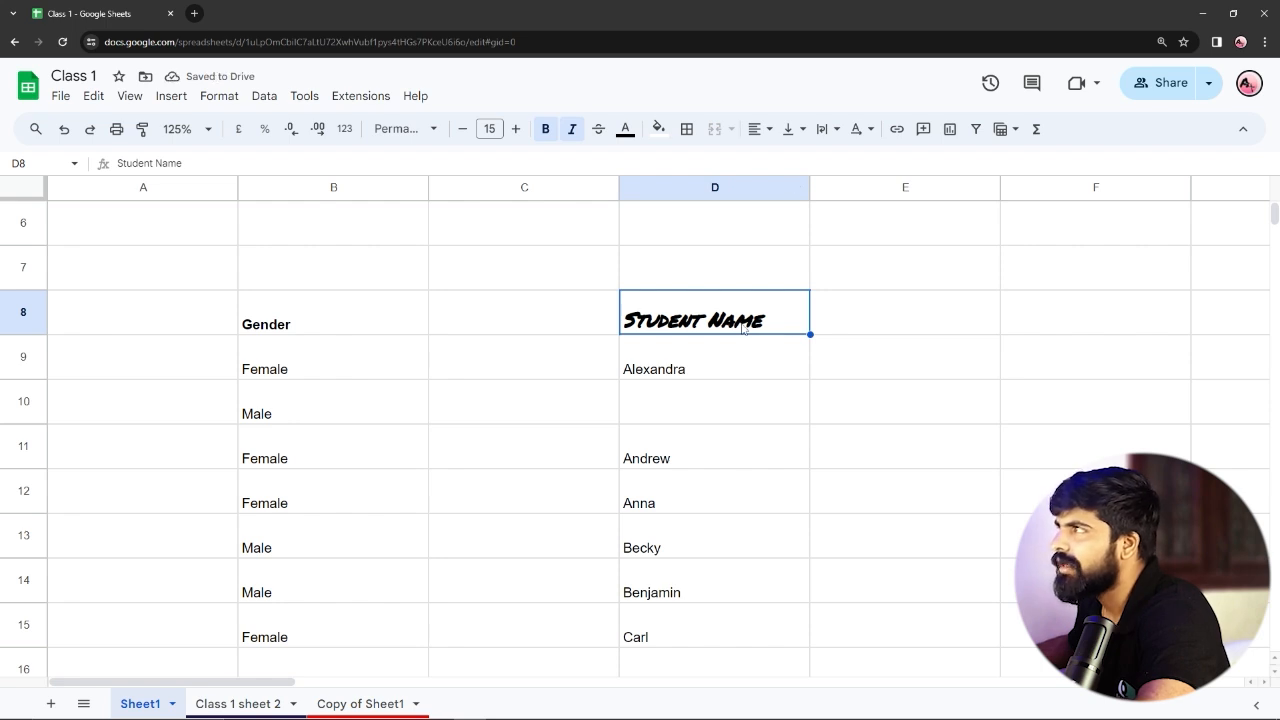
click(573, 131)
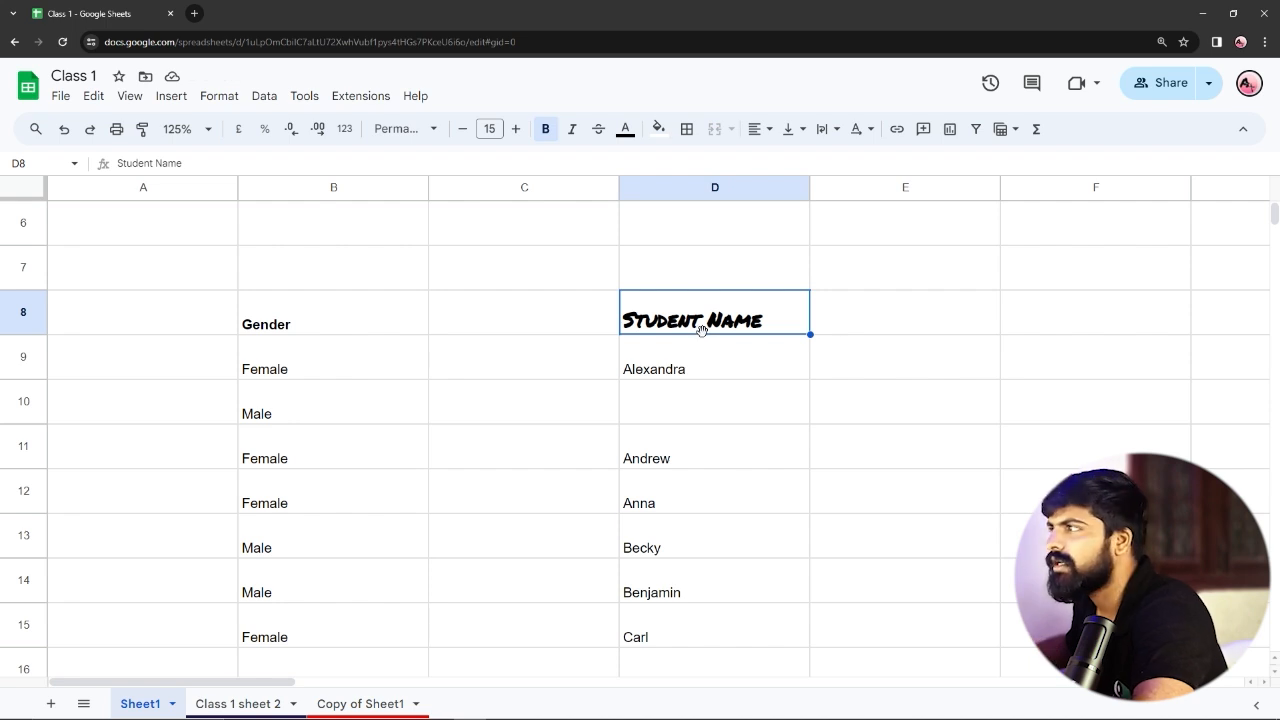
Enter 10000 in cell E8 and 8999 in cell E9, and apply strikethrough to E8.
double_click(855, 320)
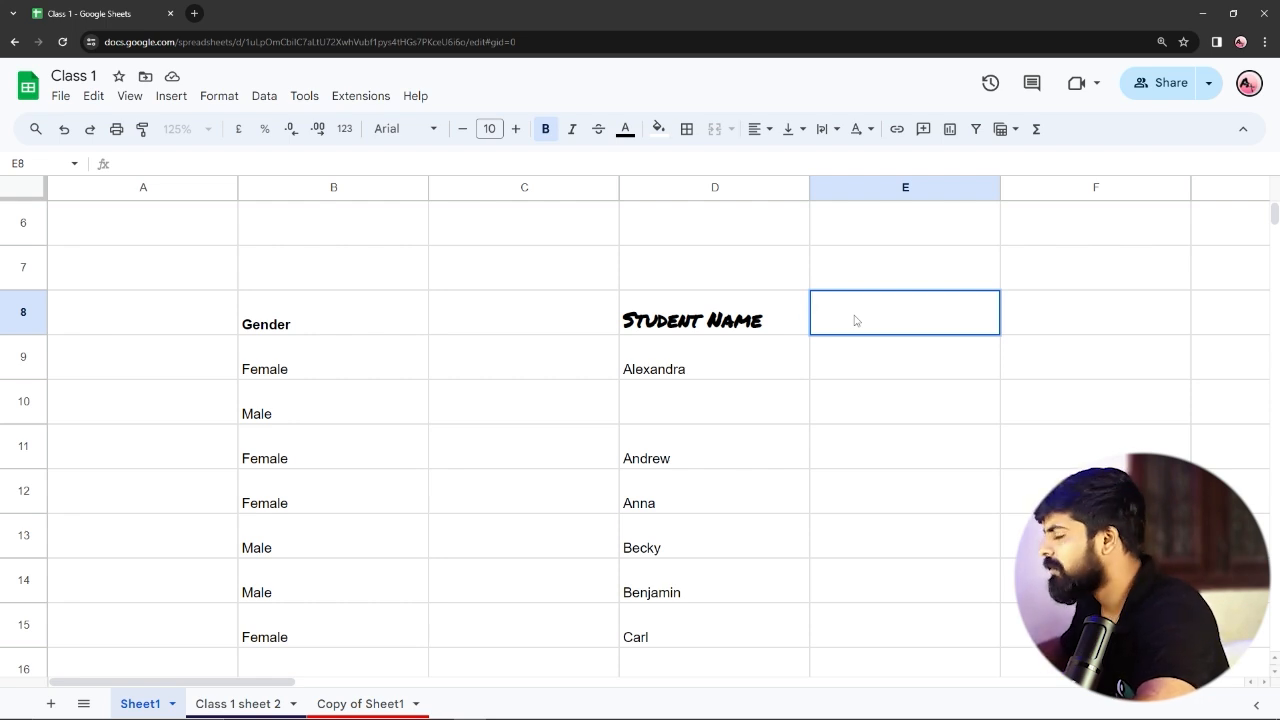
text(1000)
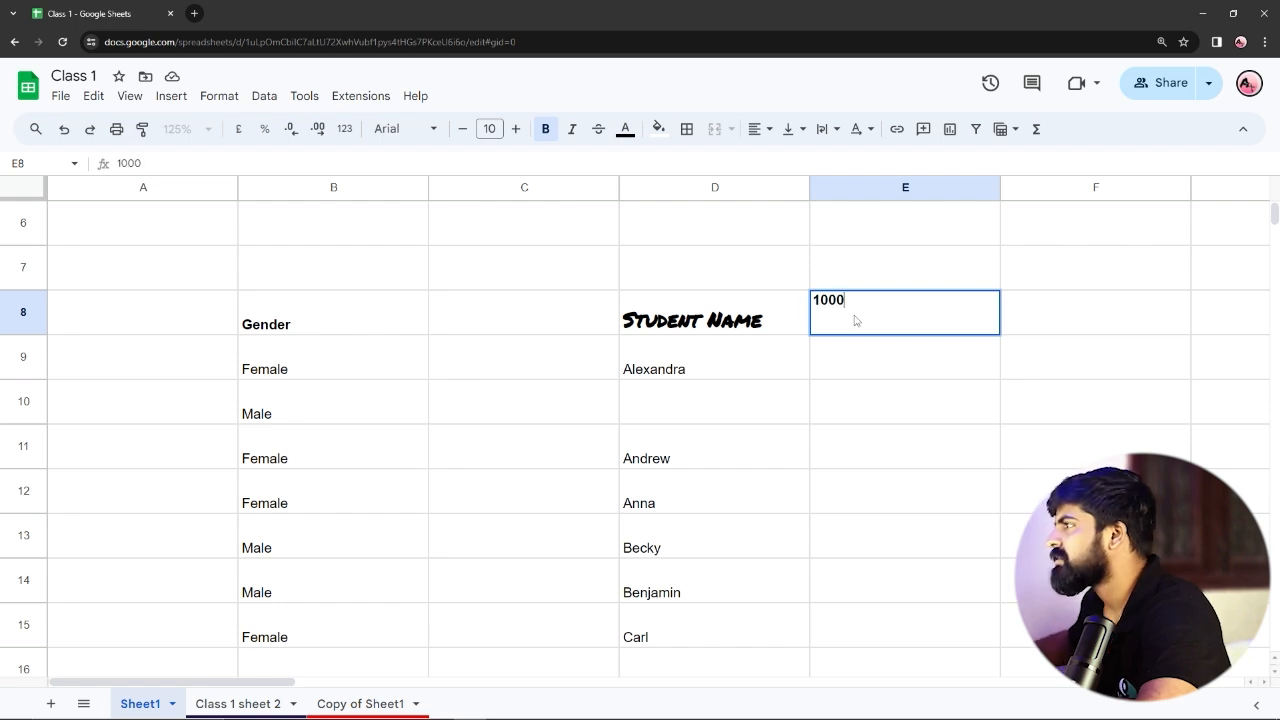
text(0)
key(Return)
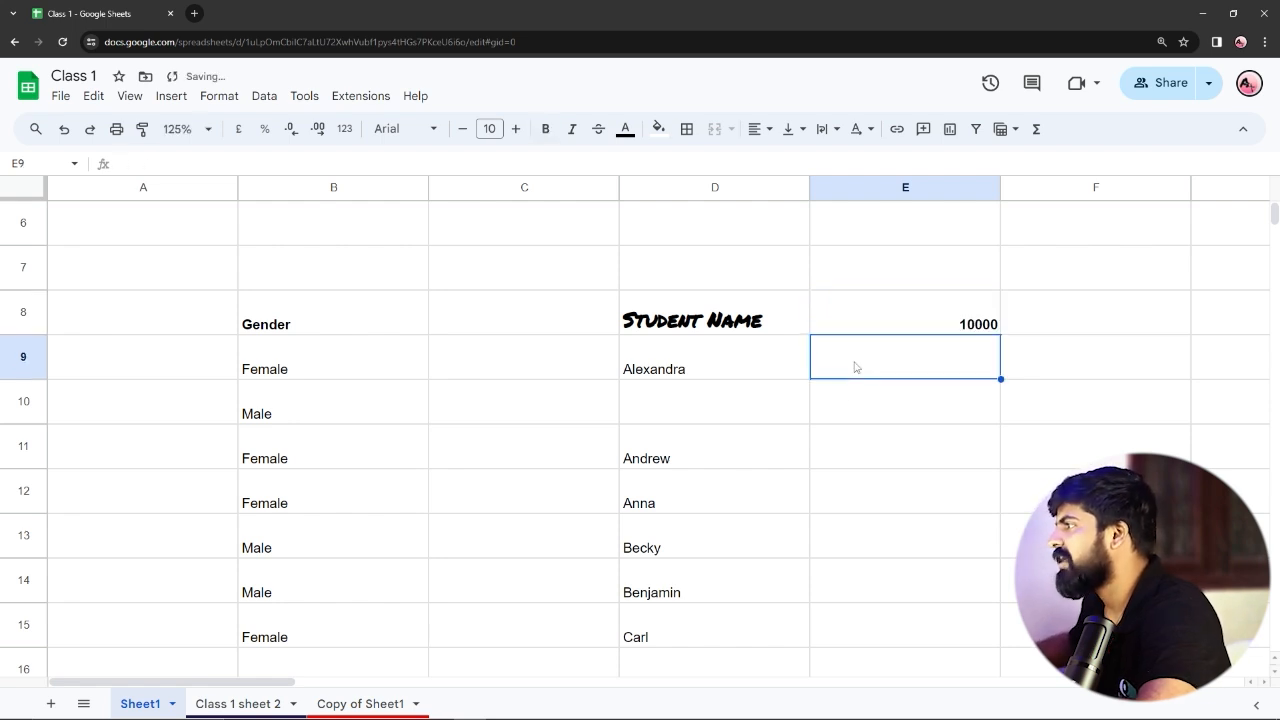
double_click(866, 360)
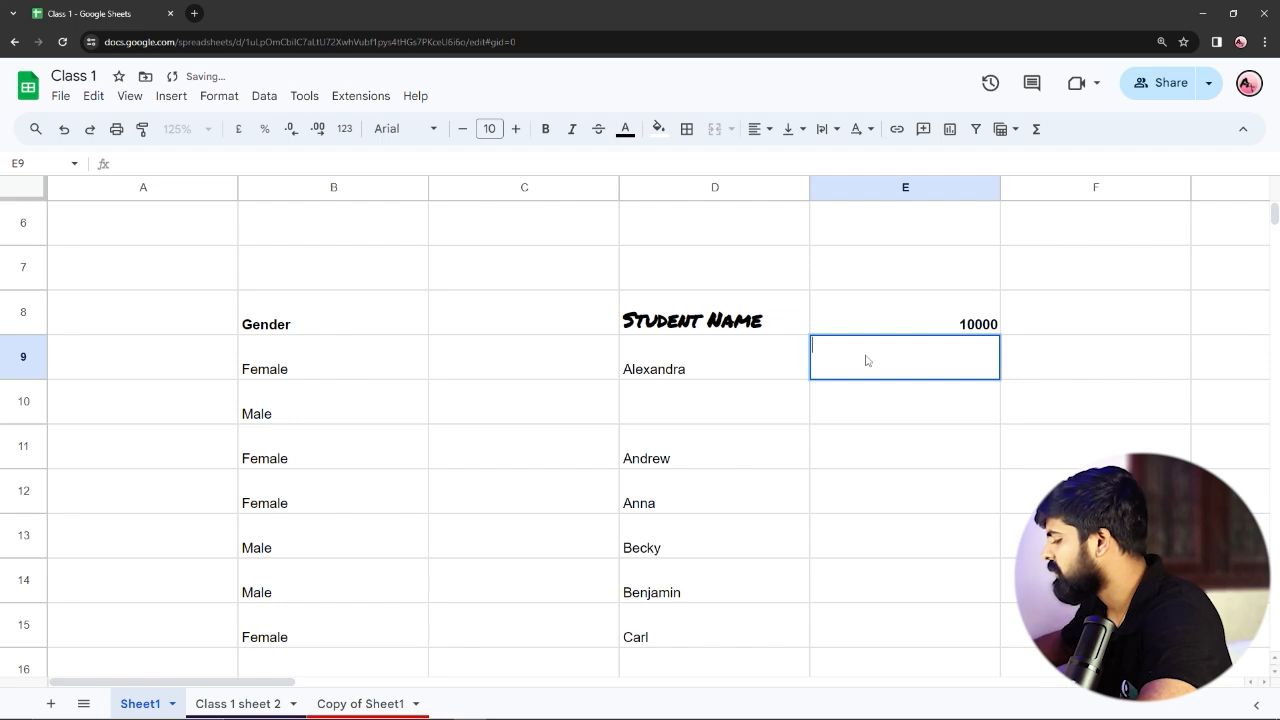
text(8999)
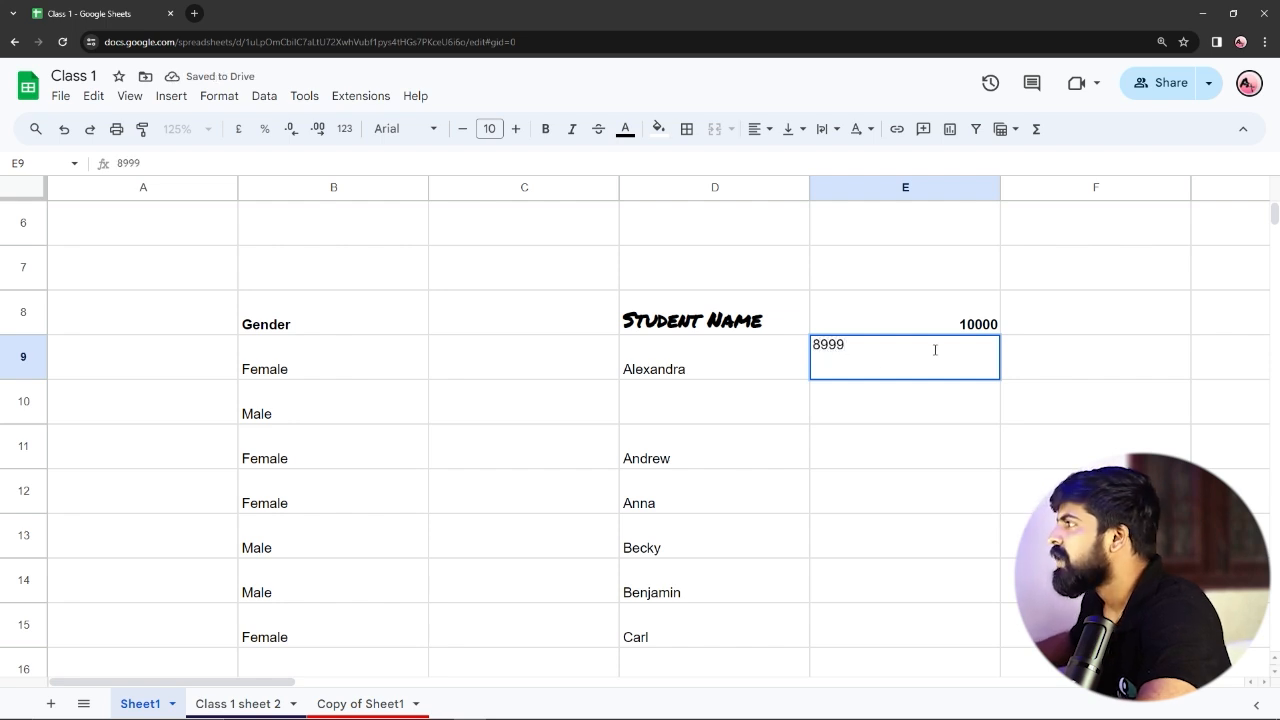
click(953, 320)
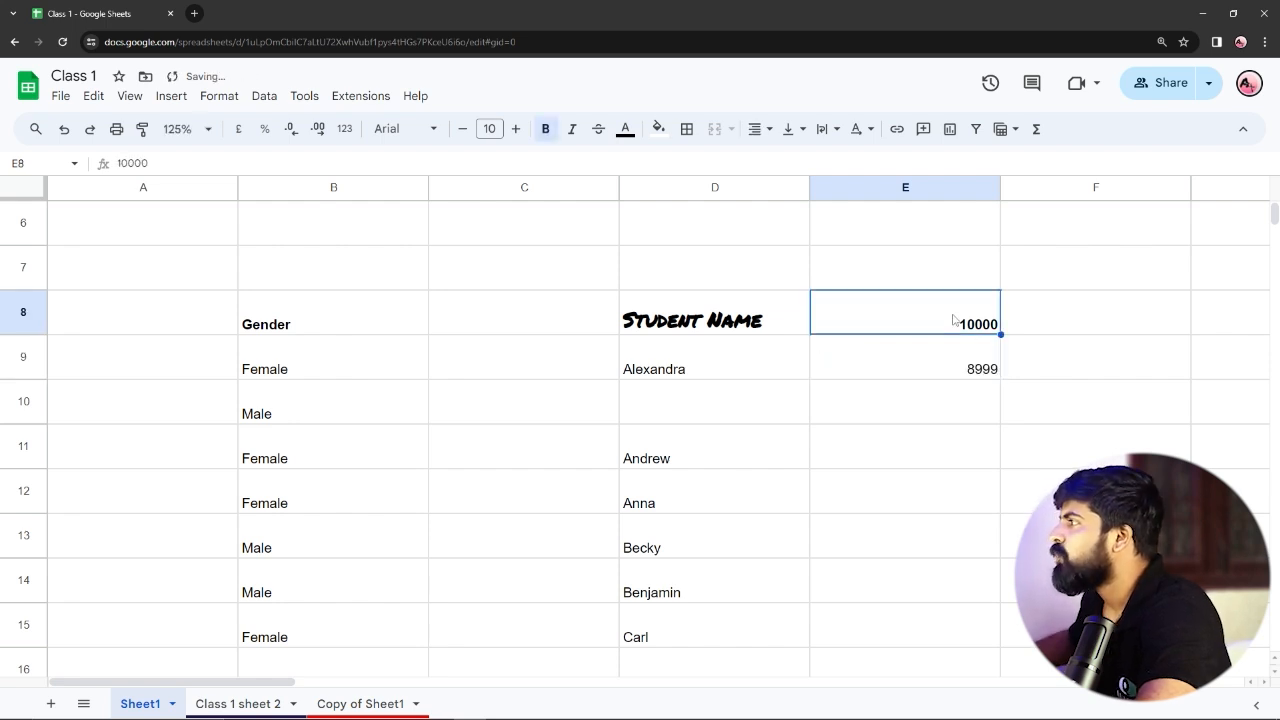
click(598, 129)
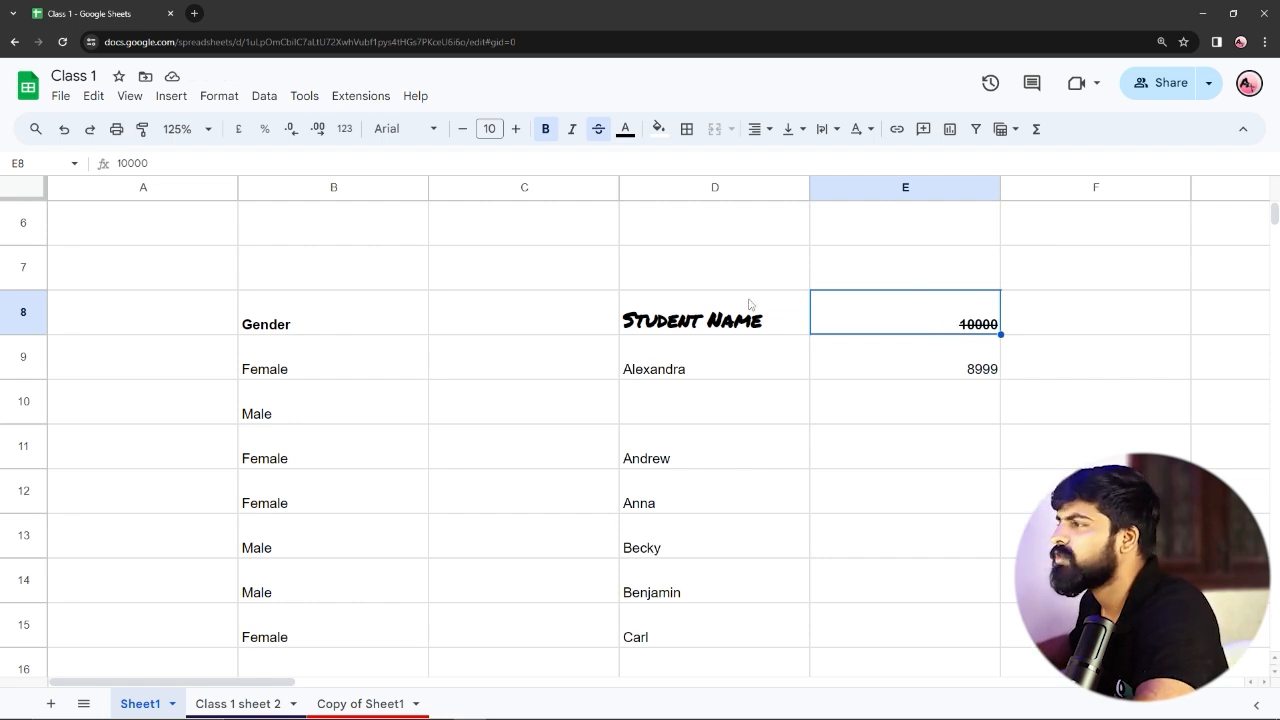
Try cyan and dark purple as the text color of the Student Name header in cell D8.
click(651, 326)
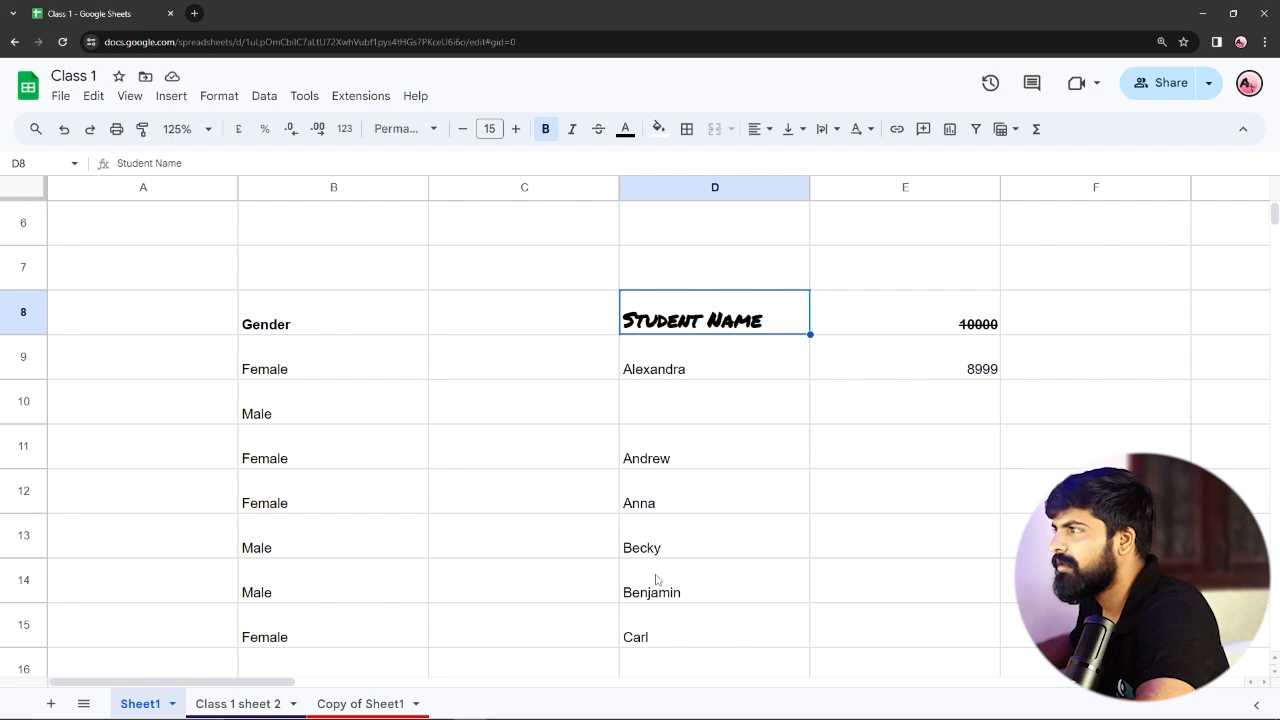
click(625, 129)
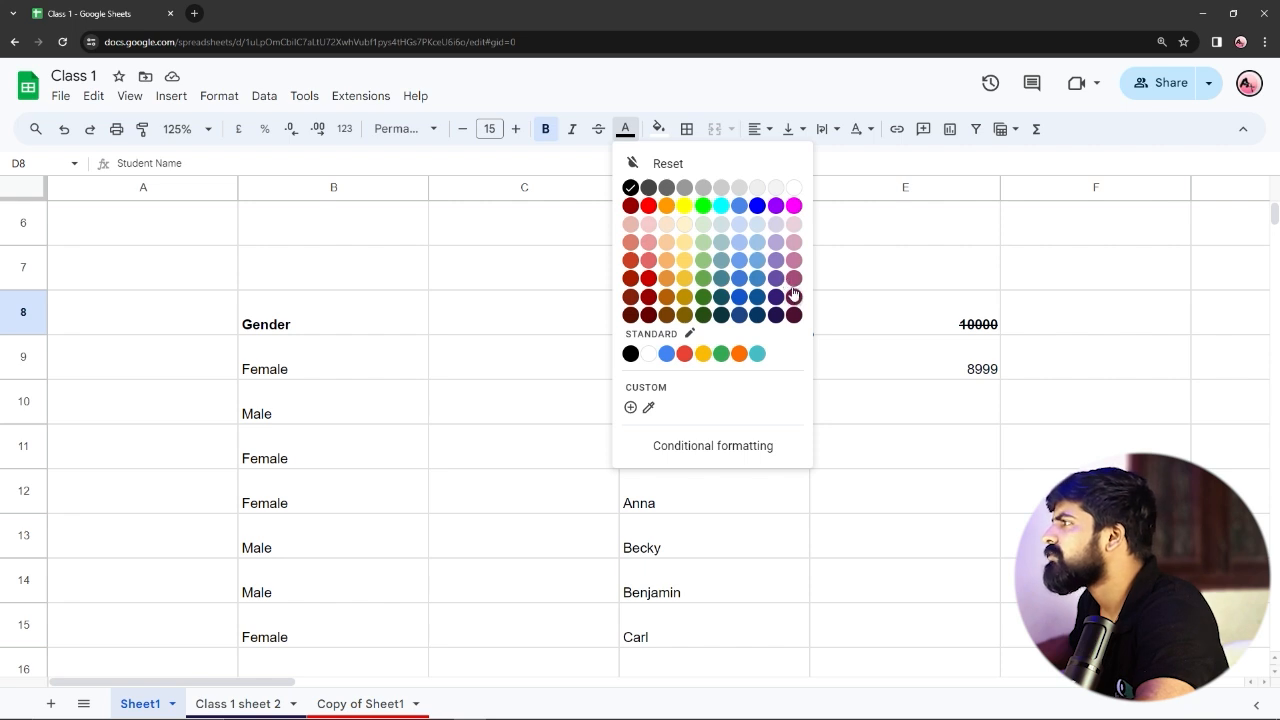
click(721, 205)
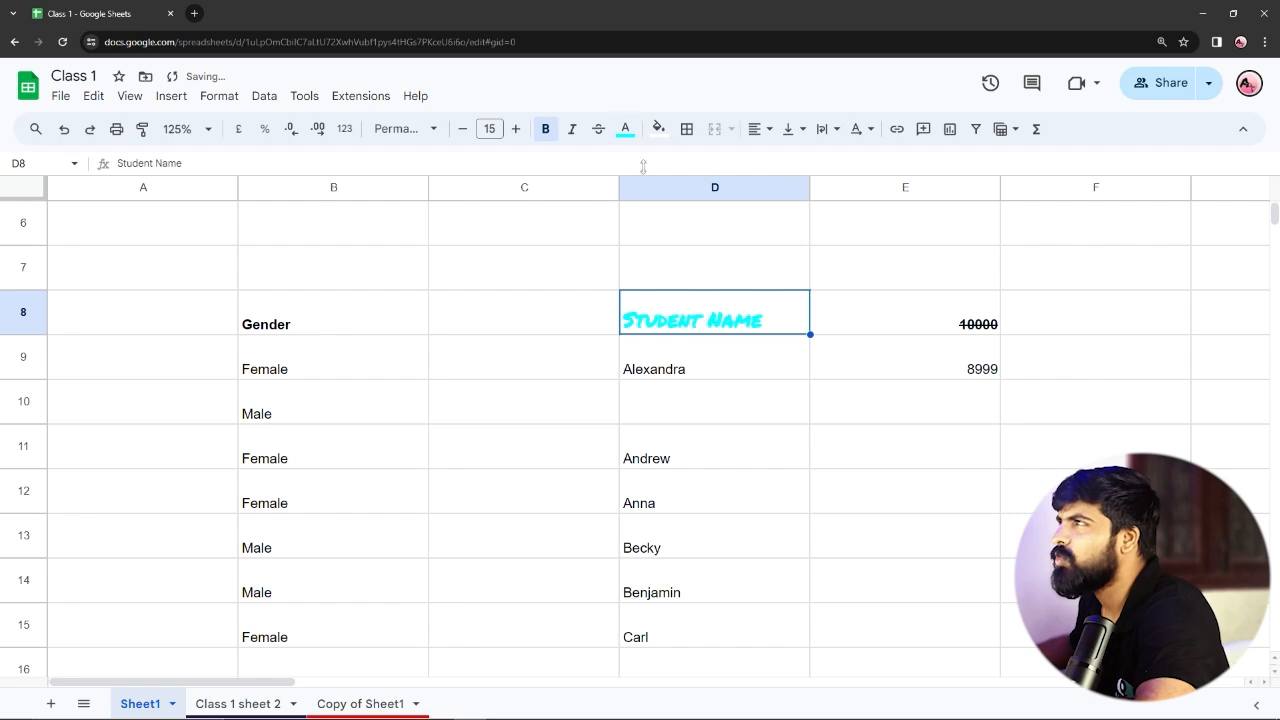
click(625, 128)
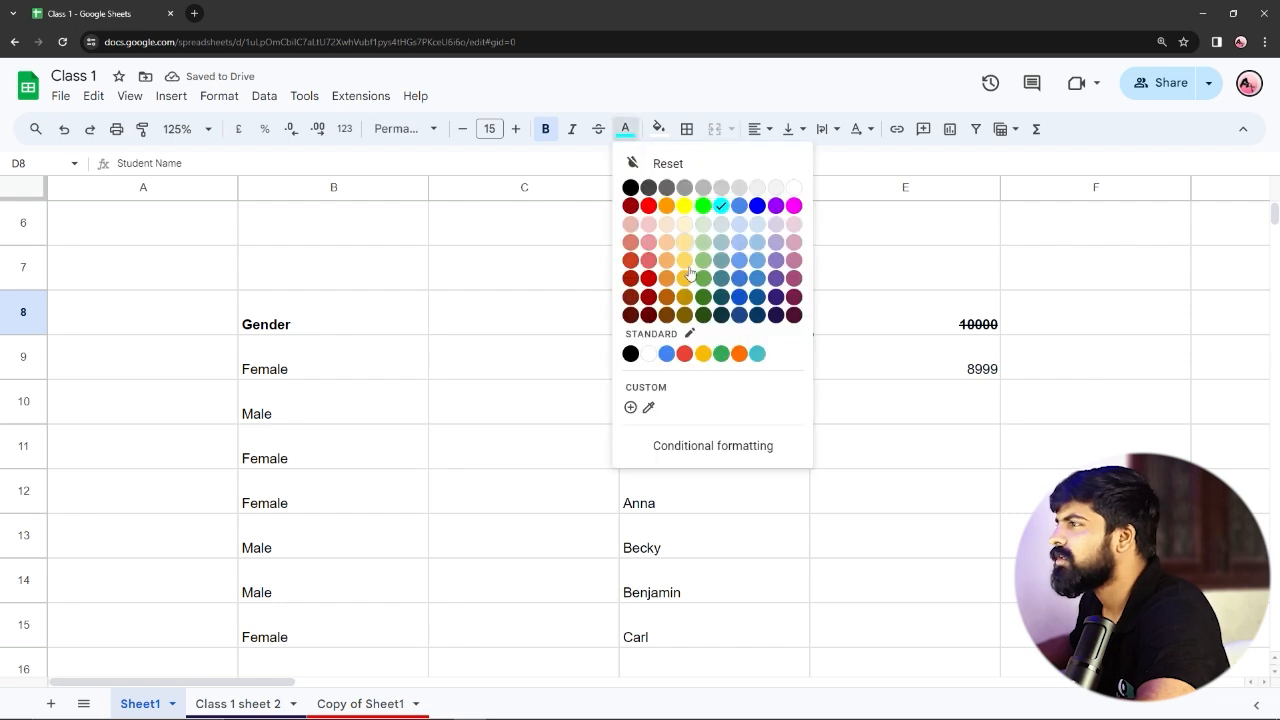
click(775, 315)
click(559, 294)
click(713, 325)
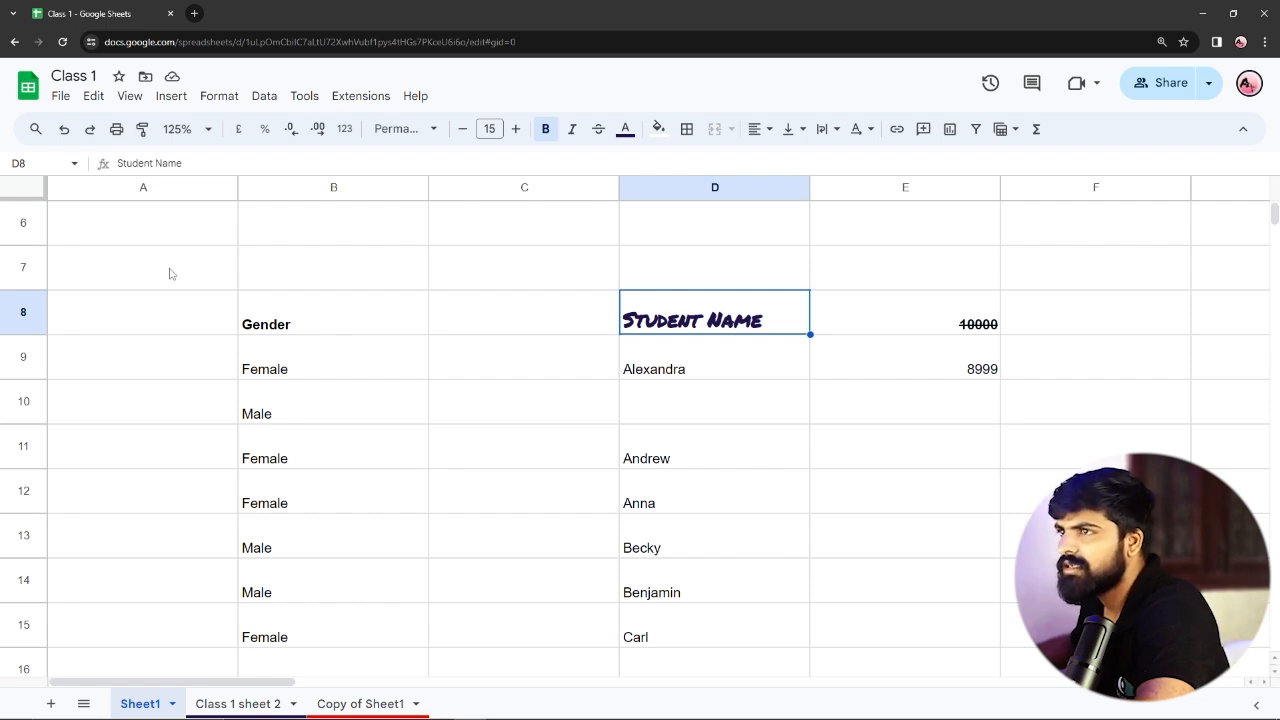
Change the text color of the range A7:E14 to dark red.
drag(172, 265, 866, 568)
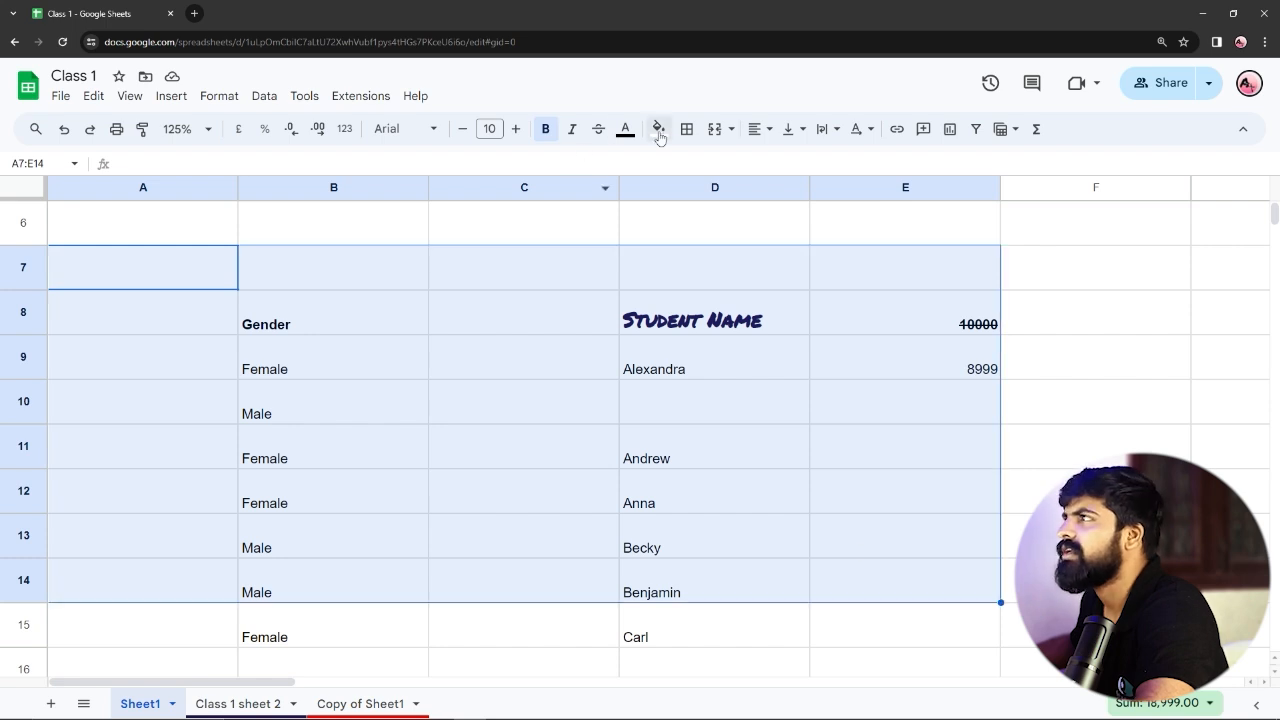
click(625, 129)
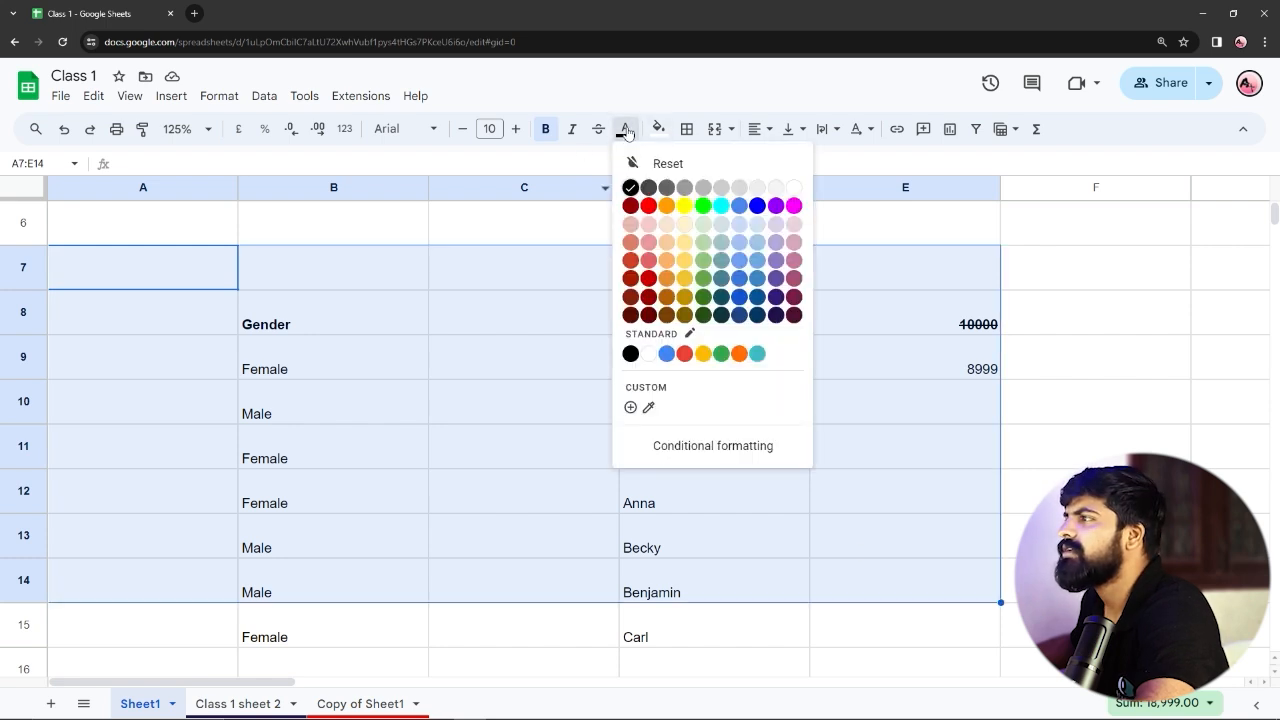
click(647, 285)
click(427, 221)
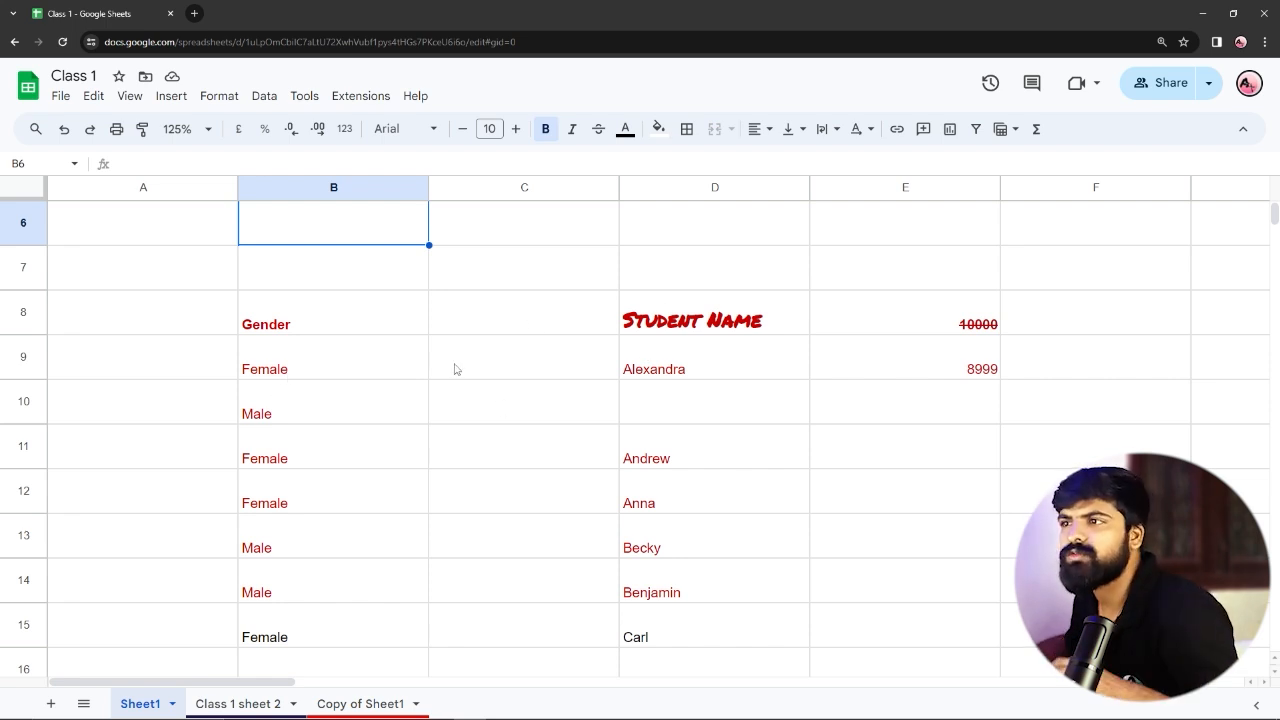
Practice selecting the adjacent ranges B8:E8, B8:D14 and B8:E13 starting from the Gender header, and clear the selection.
click(317, 327)
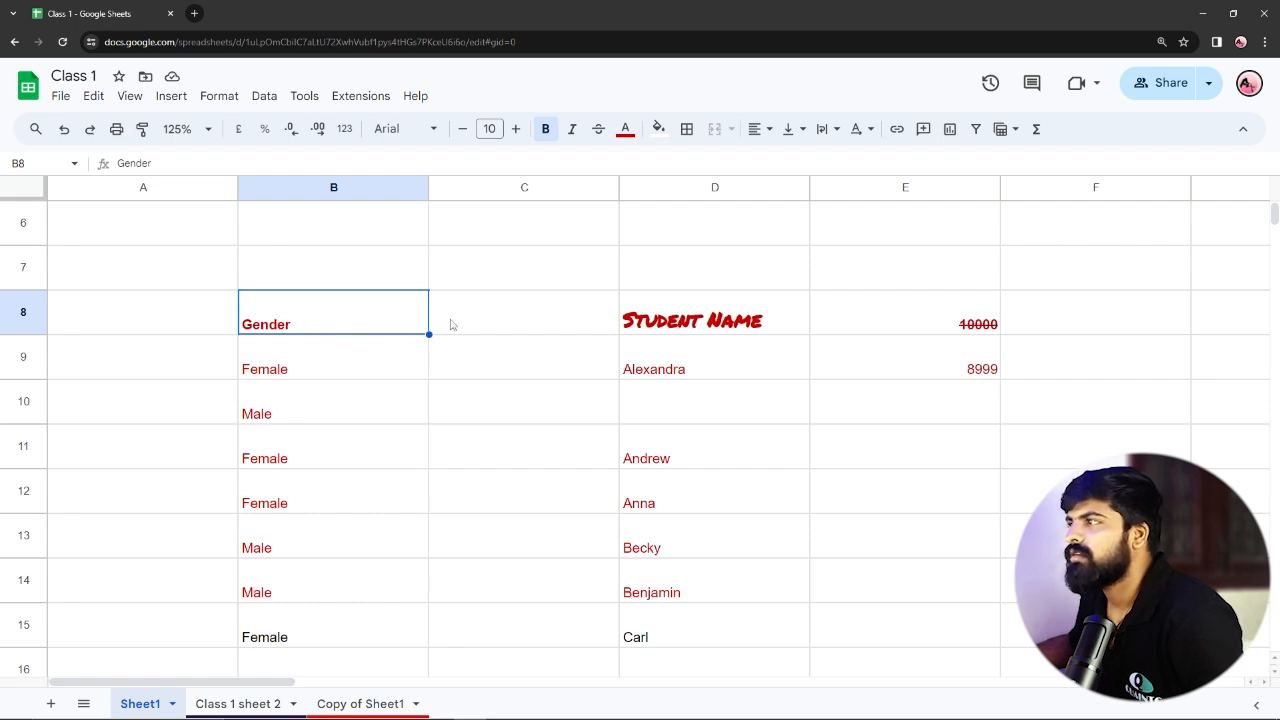
shift+click(648, 320)
shift+click(961, 320)
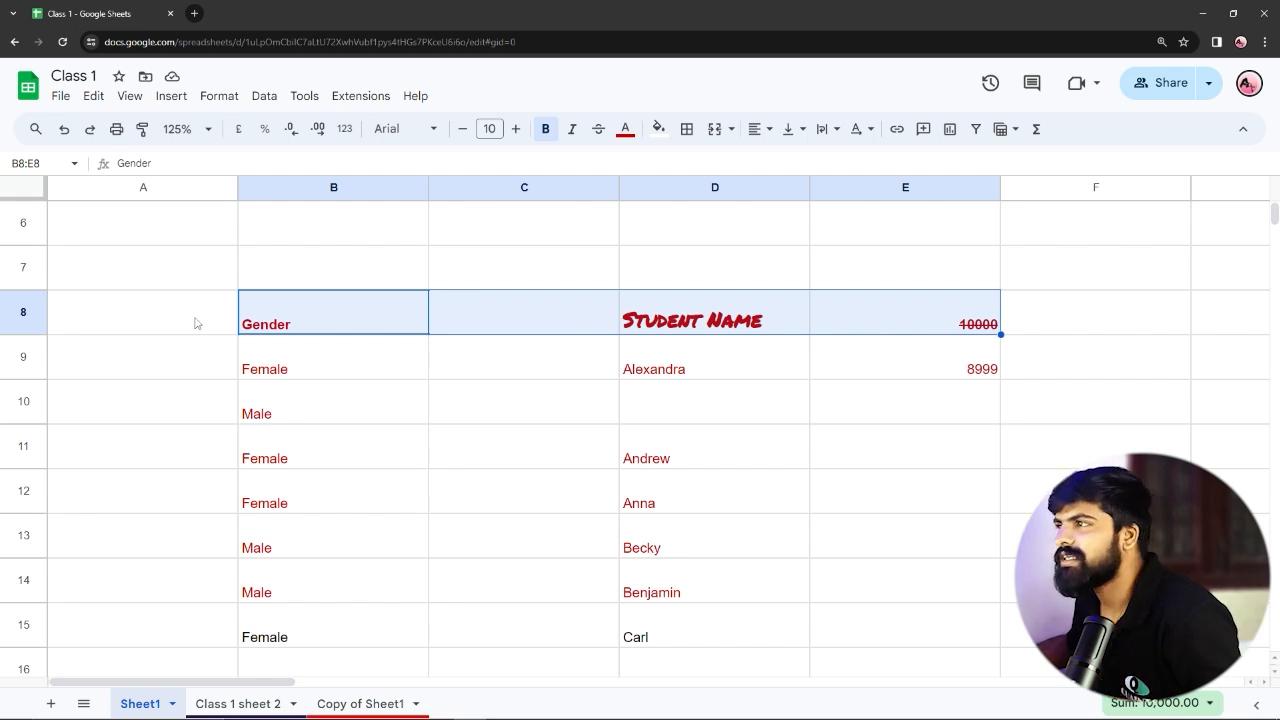
click(278, 258)
click(287, 325)
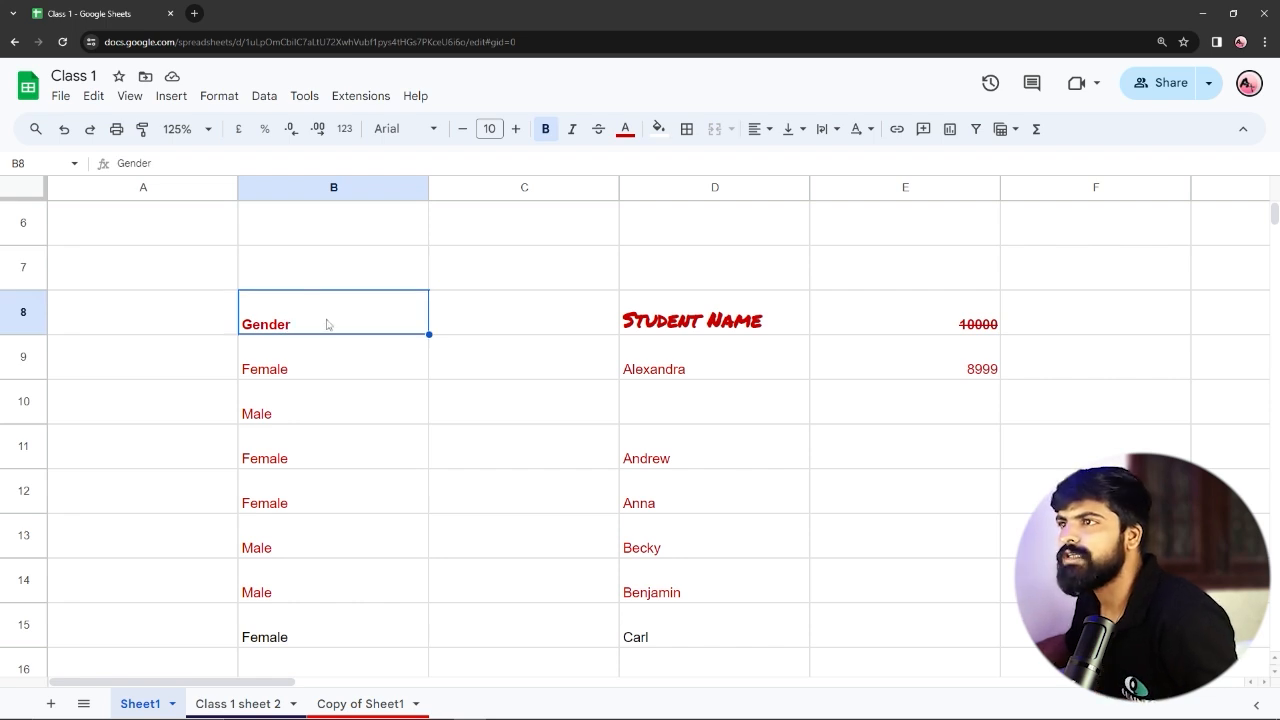
shift+click(688, 591)
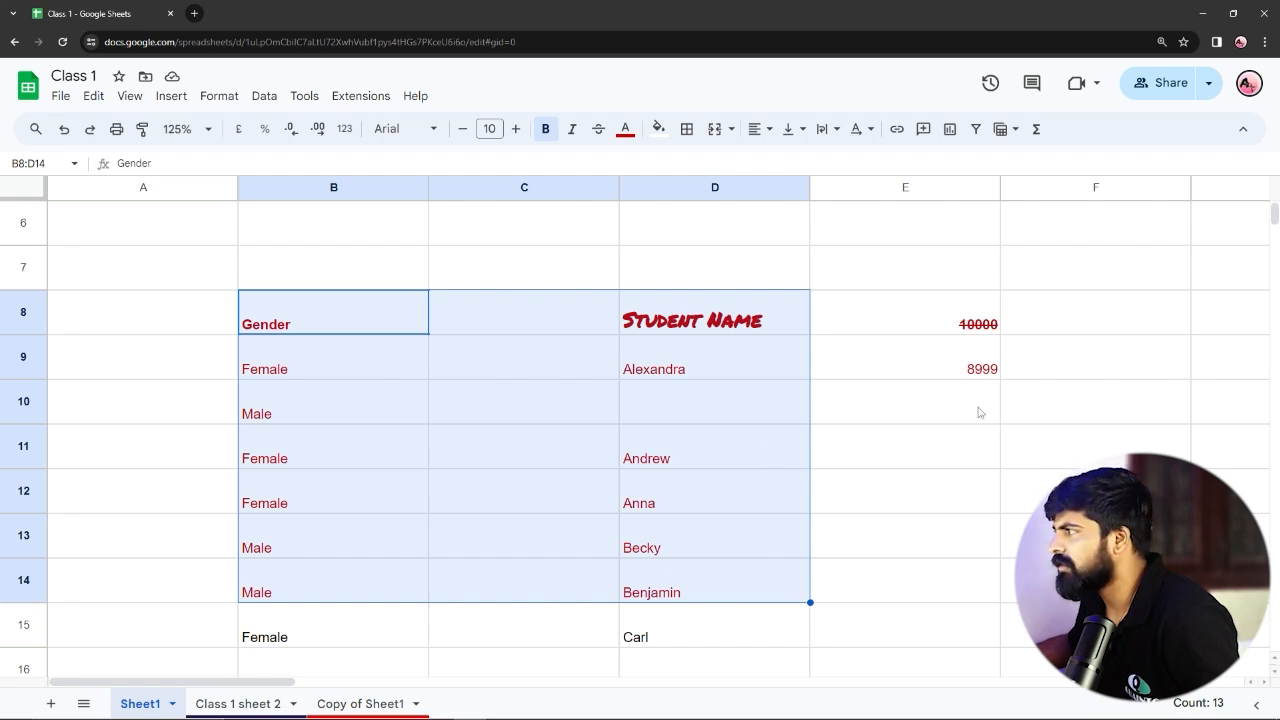
shift+click(985, 530)
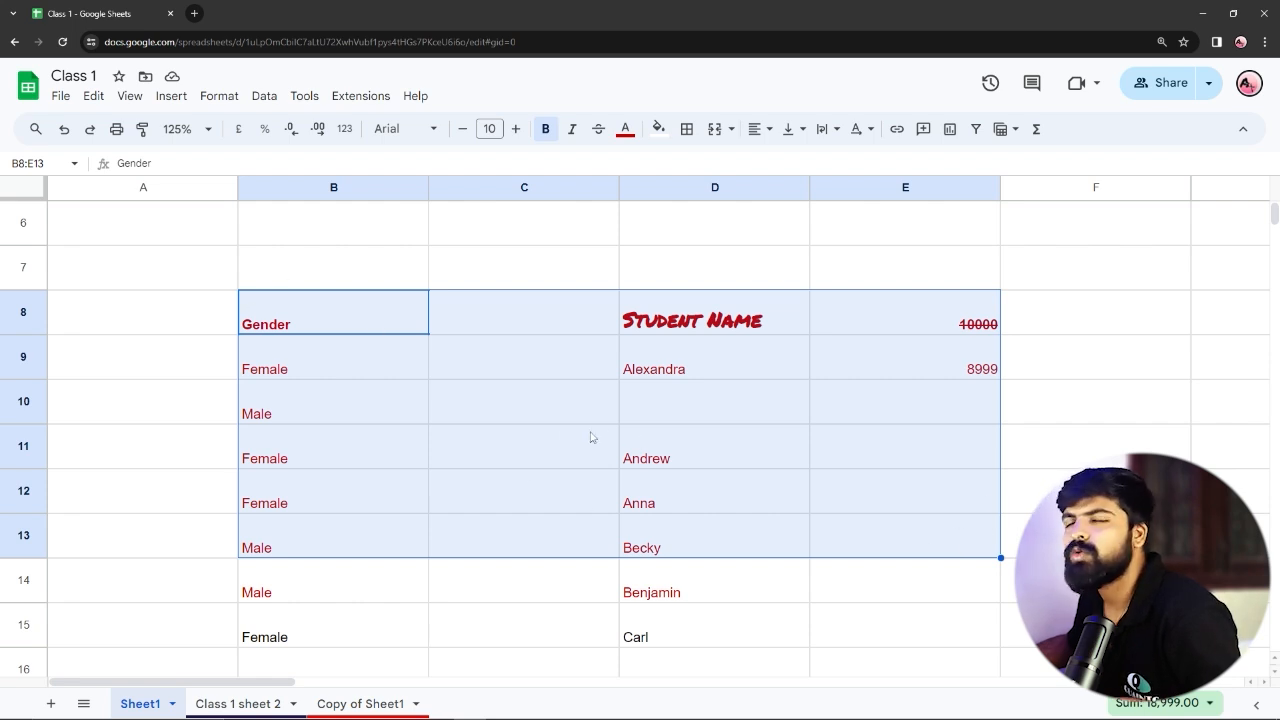
click(467, 272)
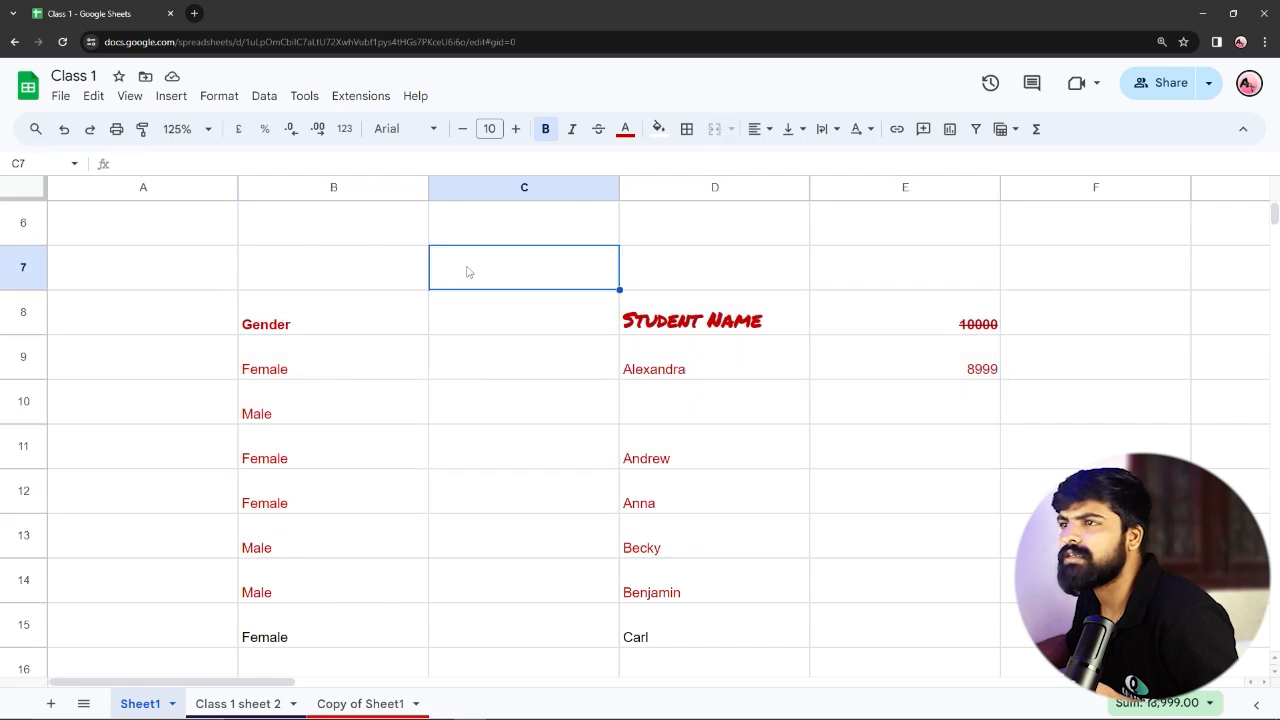
Change the text color of the non-adjacent cells B8, D11 and B13 to dark green.
click(330, 318)
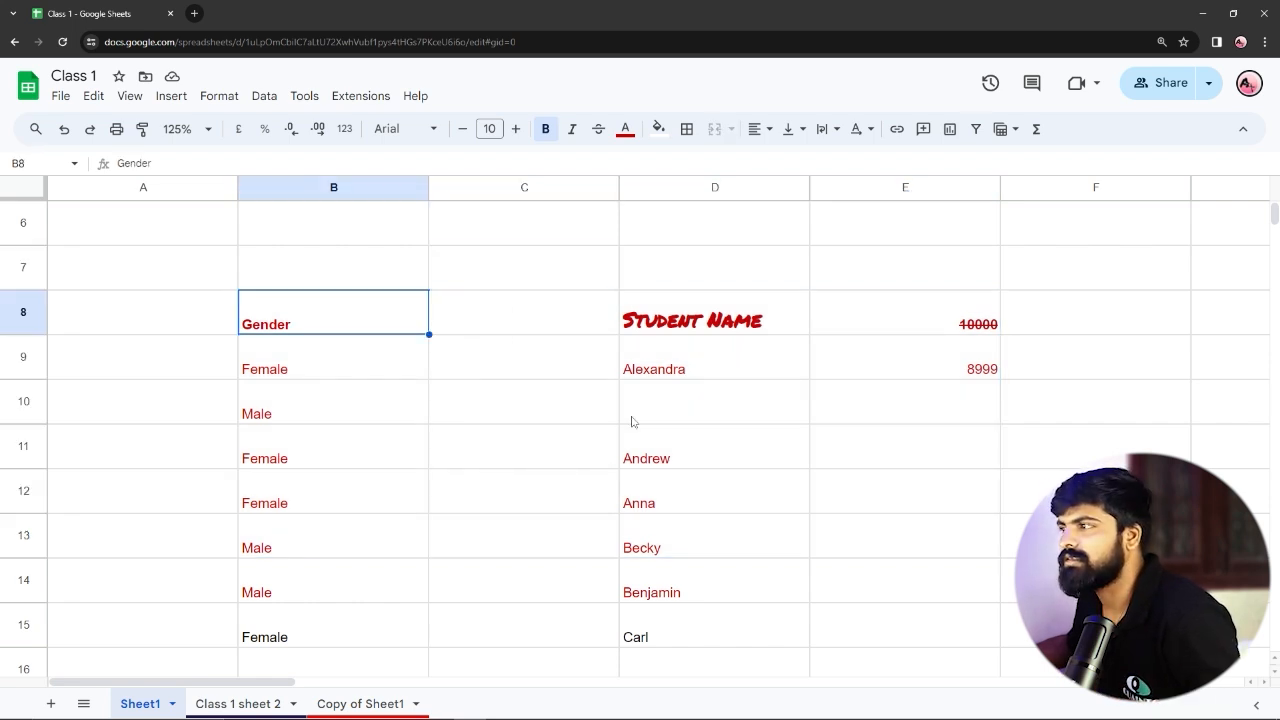
ctrl+click(648, 457)
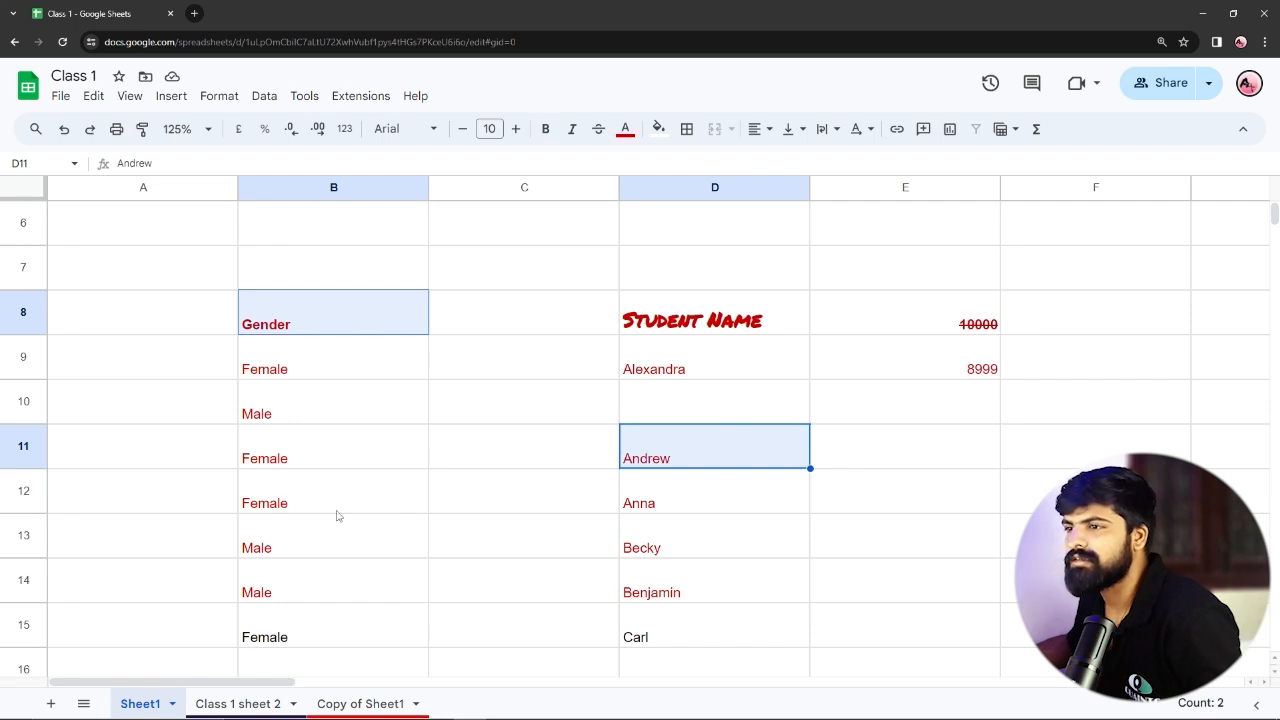
ctrl+click(269, 548)
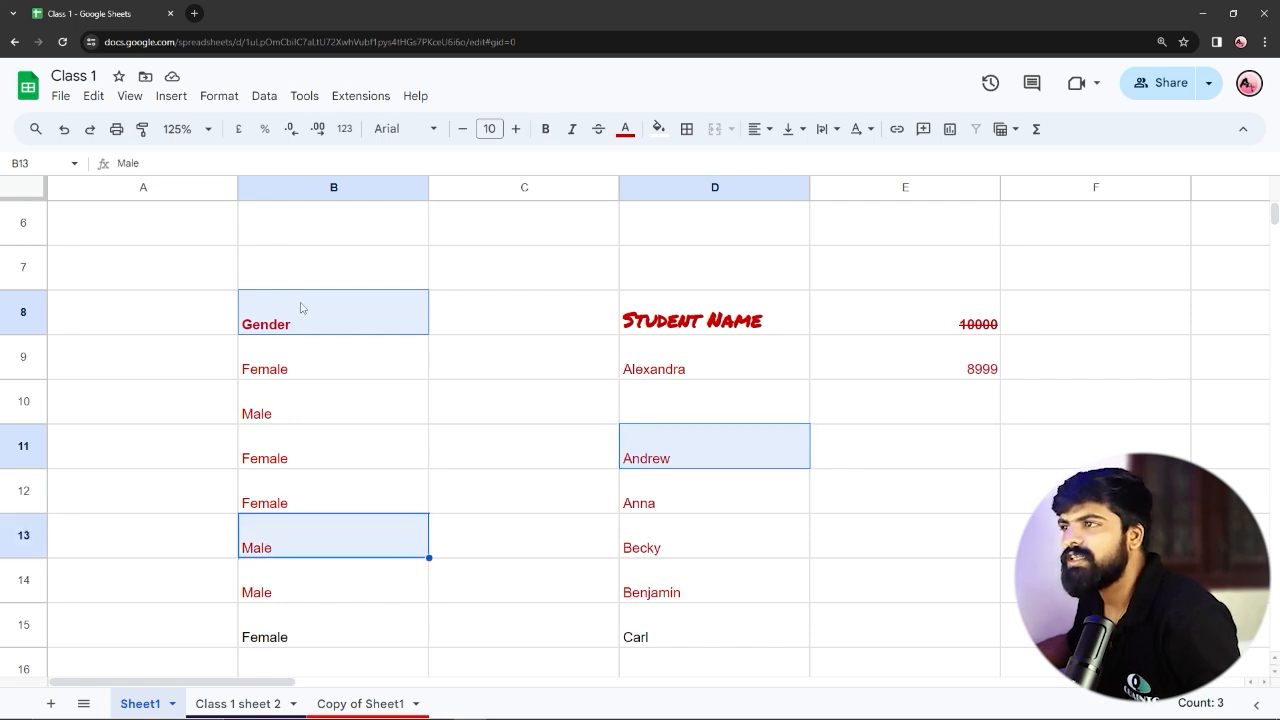
click(625, 129)
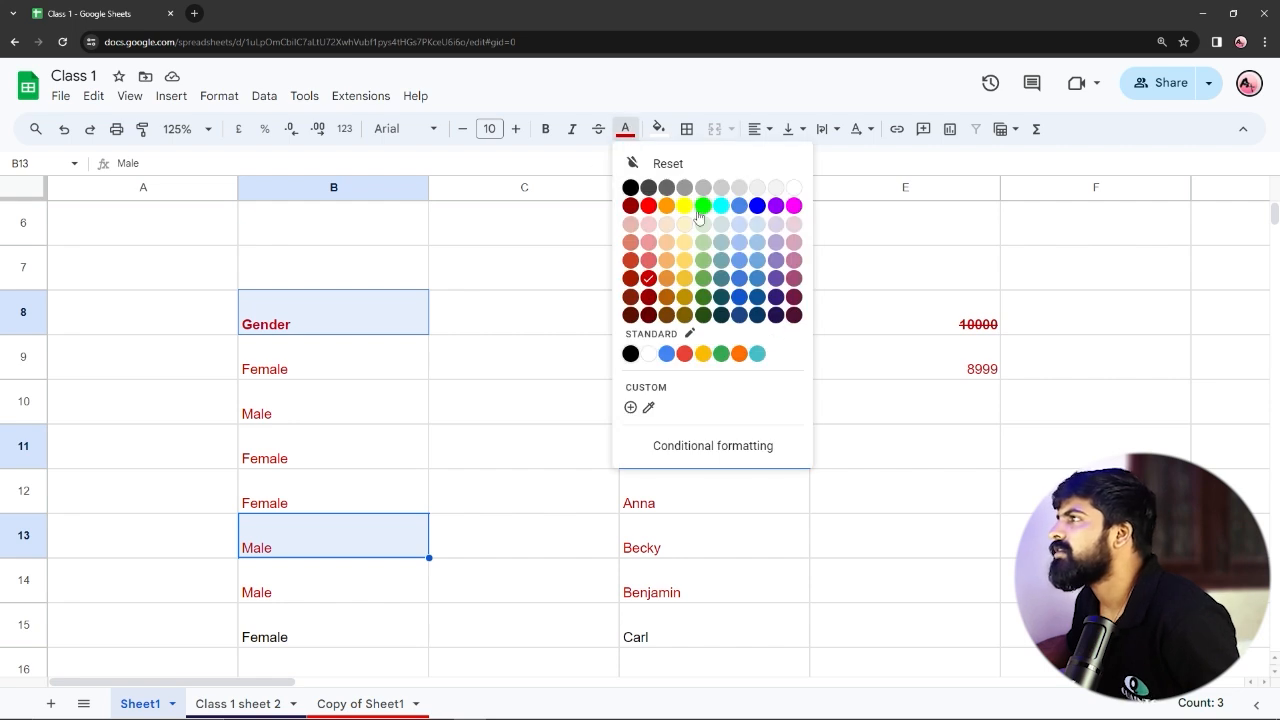
click(703, 315)
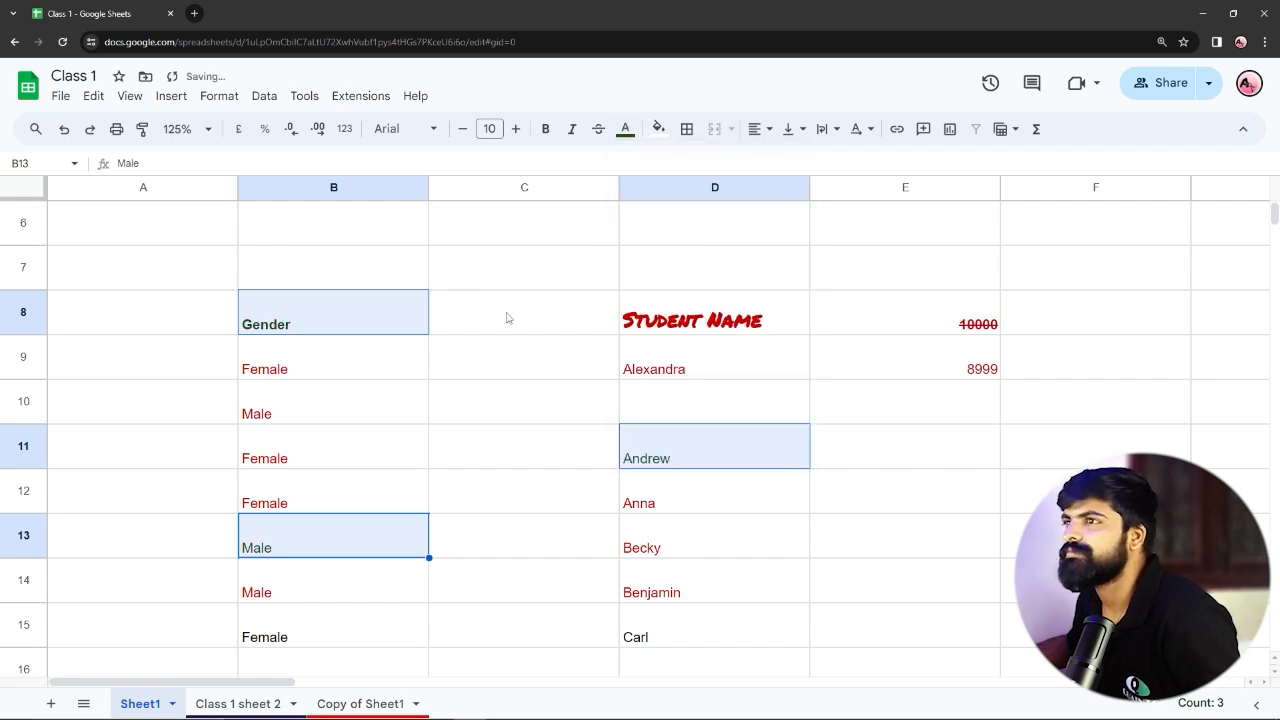
click(502, 272)
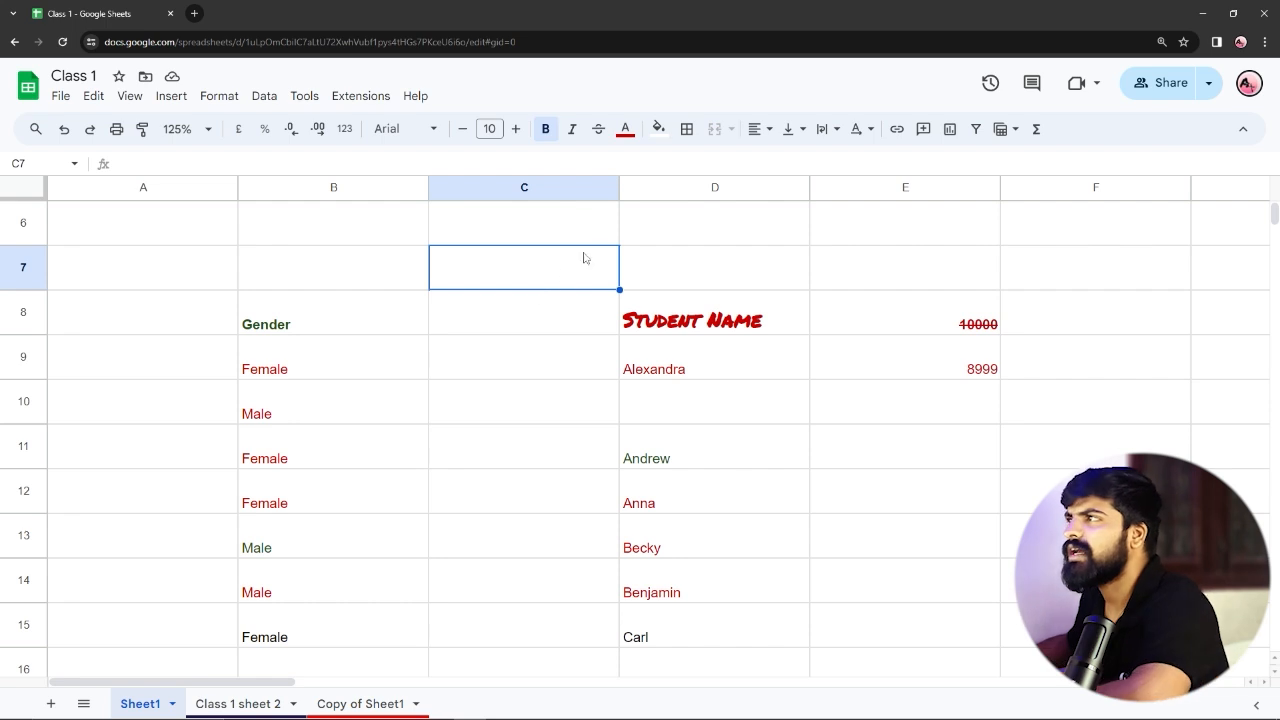
click(543, 133)
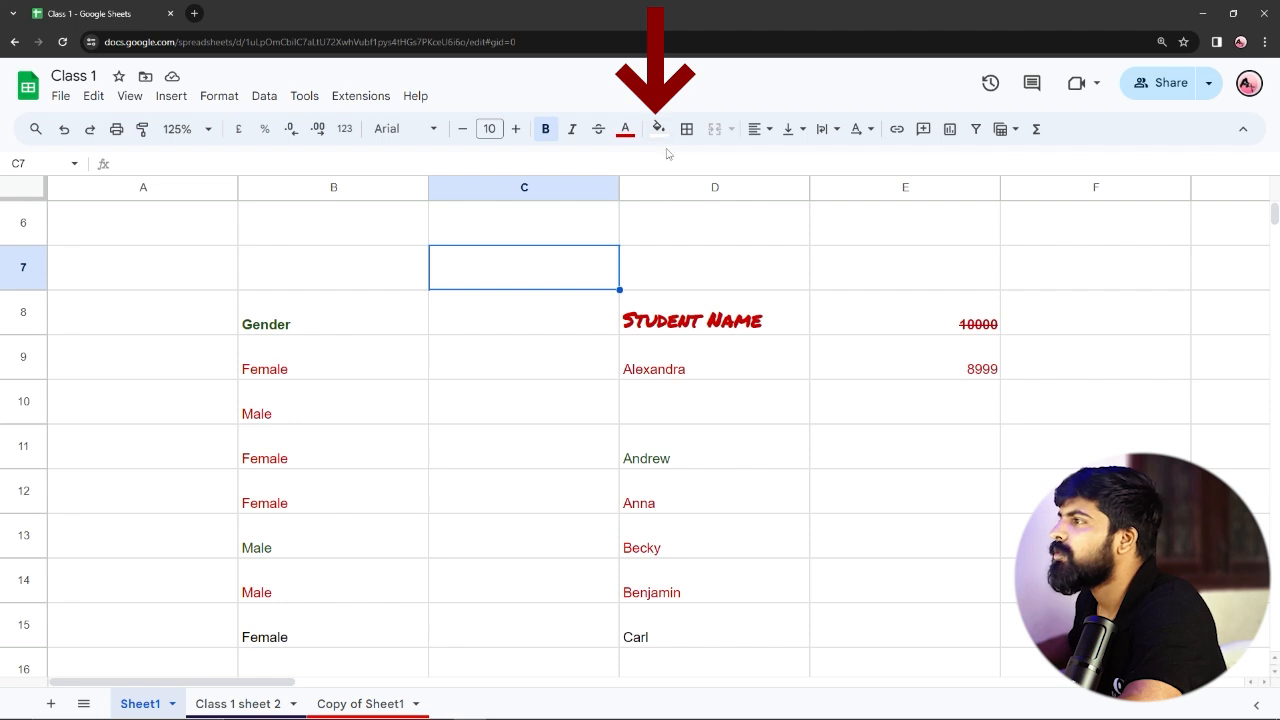
Try a dark magenta fill color on the Gender header in cell B8.
click(316, 320)
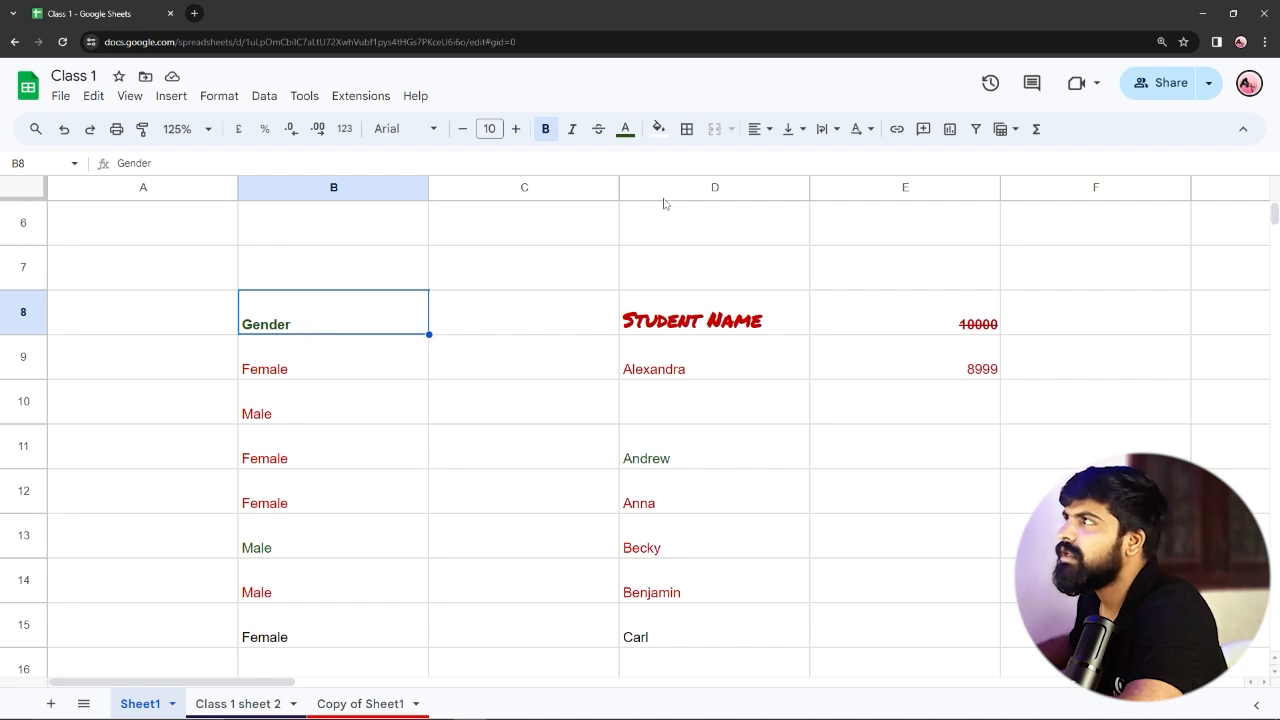
click(659, 129)
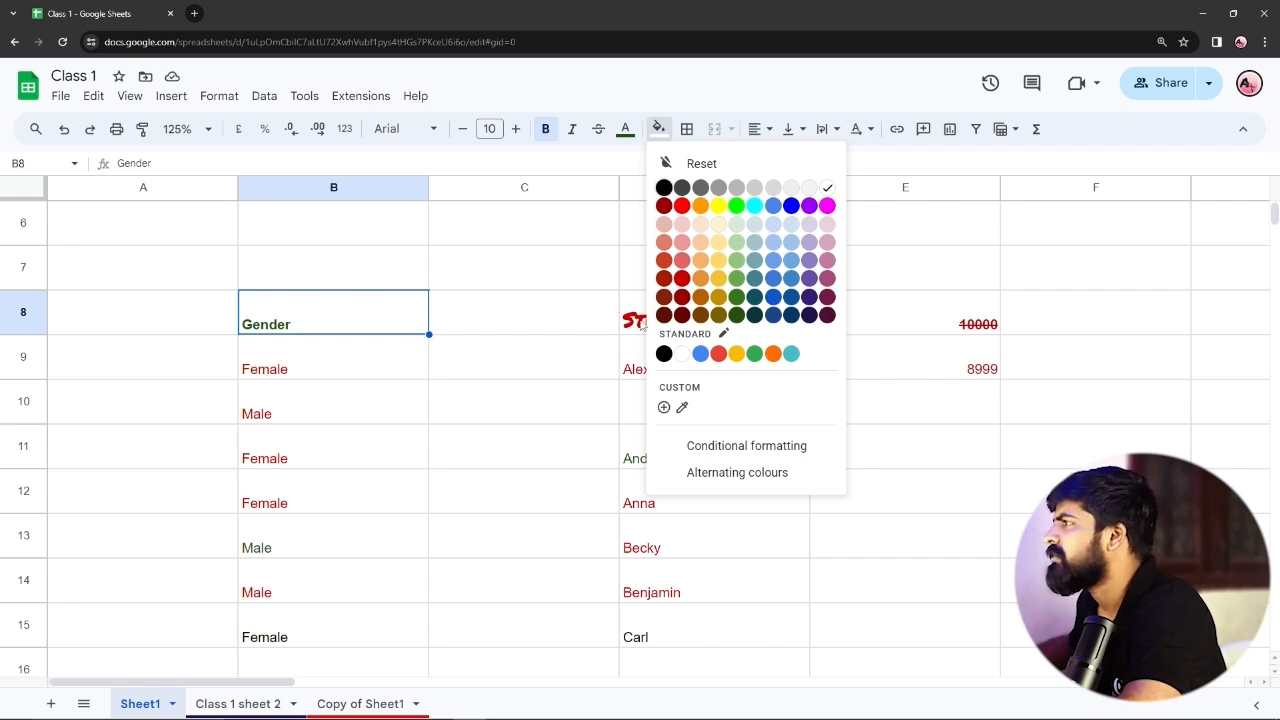
click(827, 278)
click(555, 286)
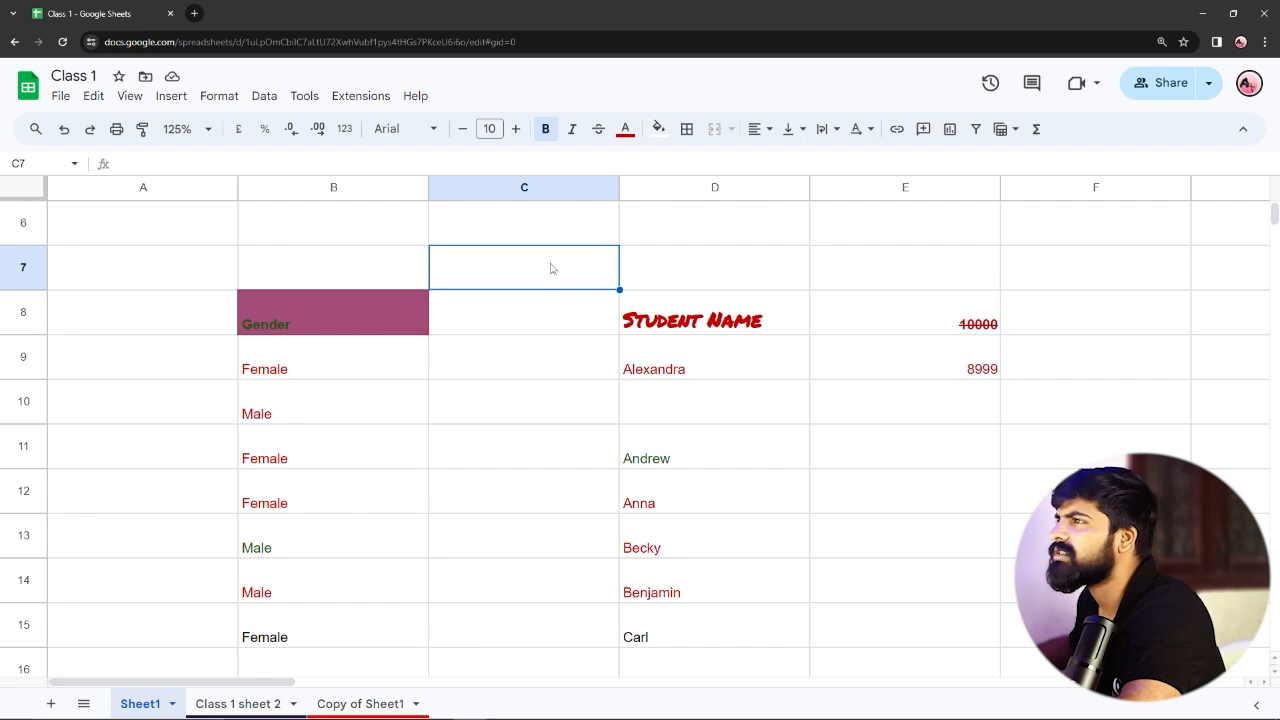
Reset the fill color of cell C7 and of the Gender header in cell B8.
click(658, 128)
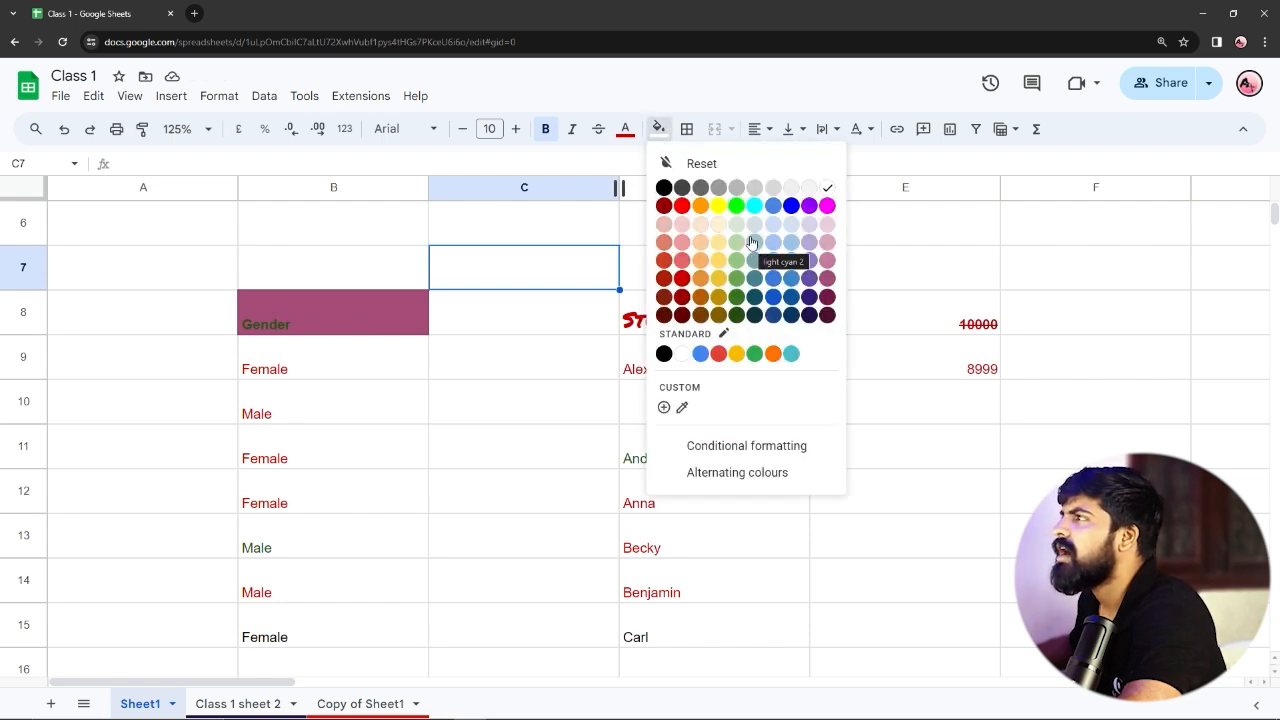
click(668, 163)
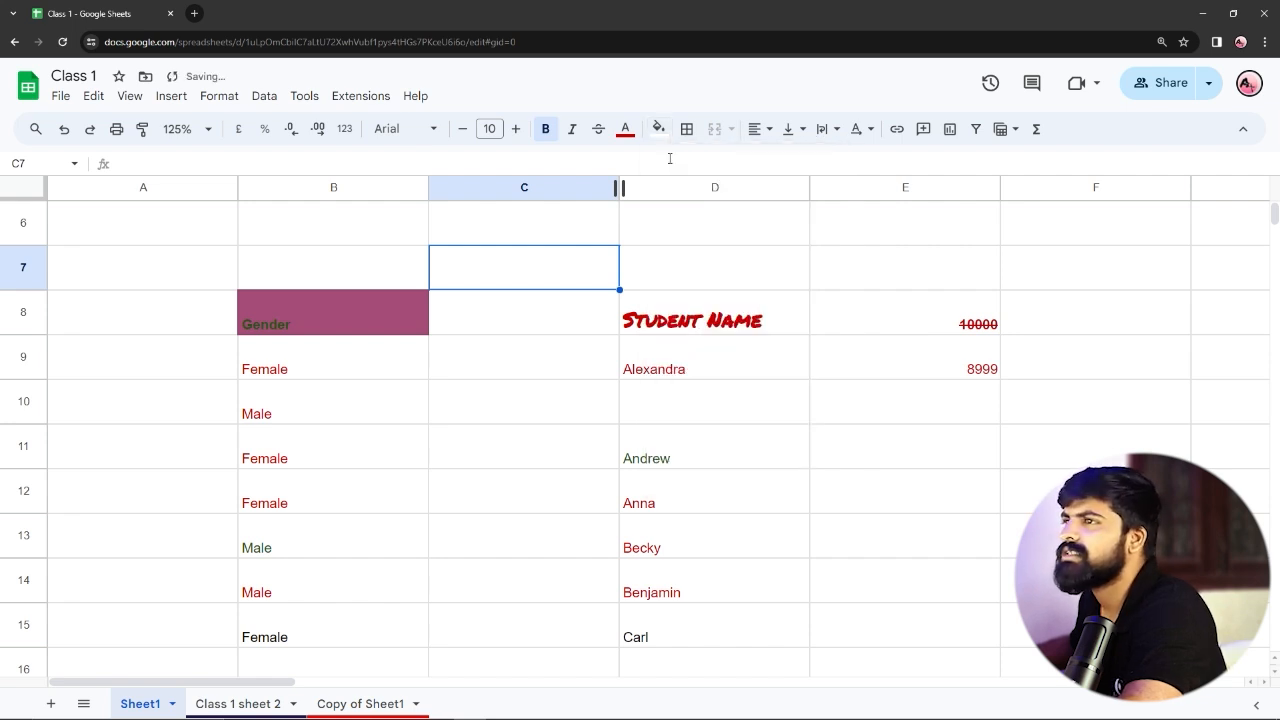
click(320, 322)
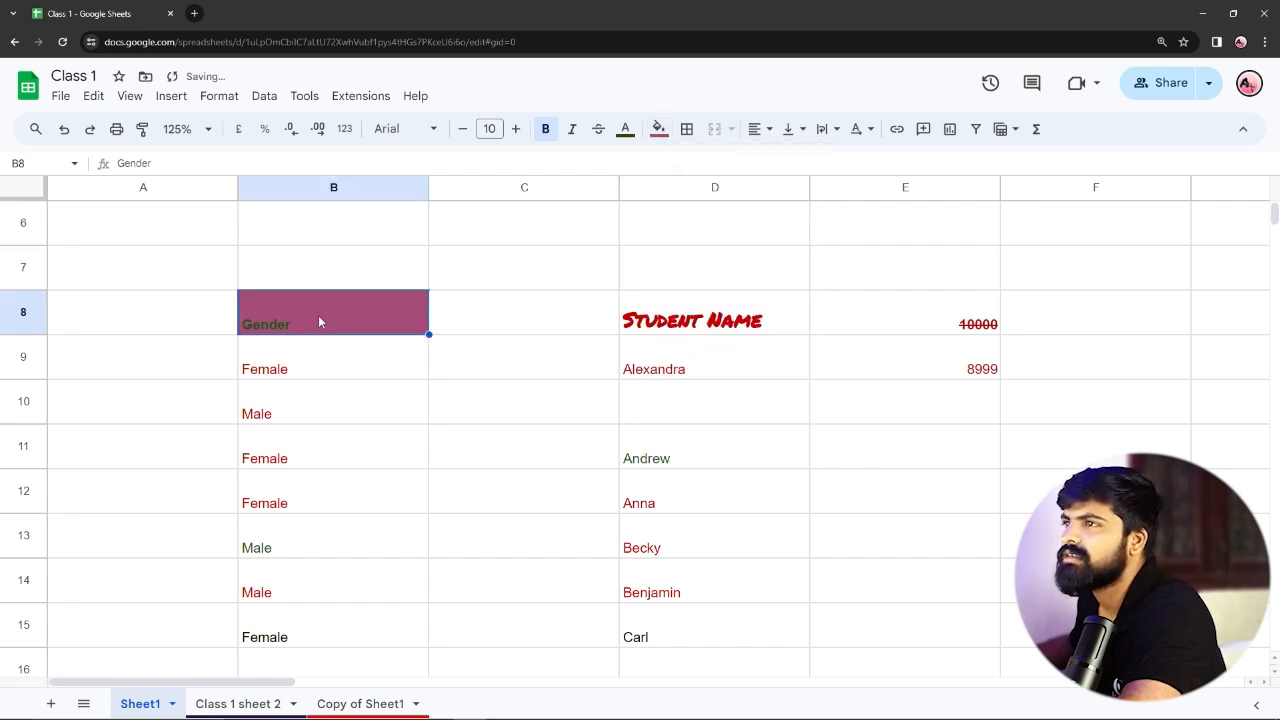
click(658, 130)
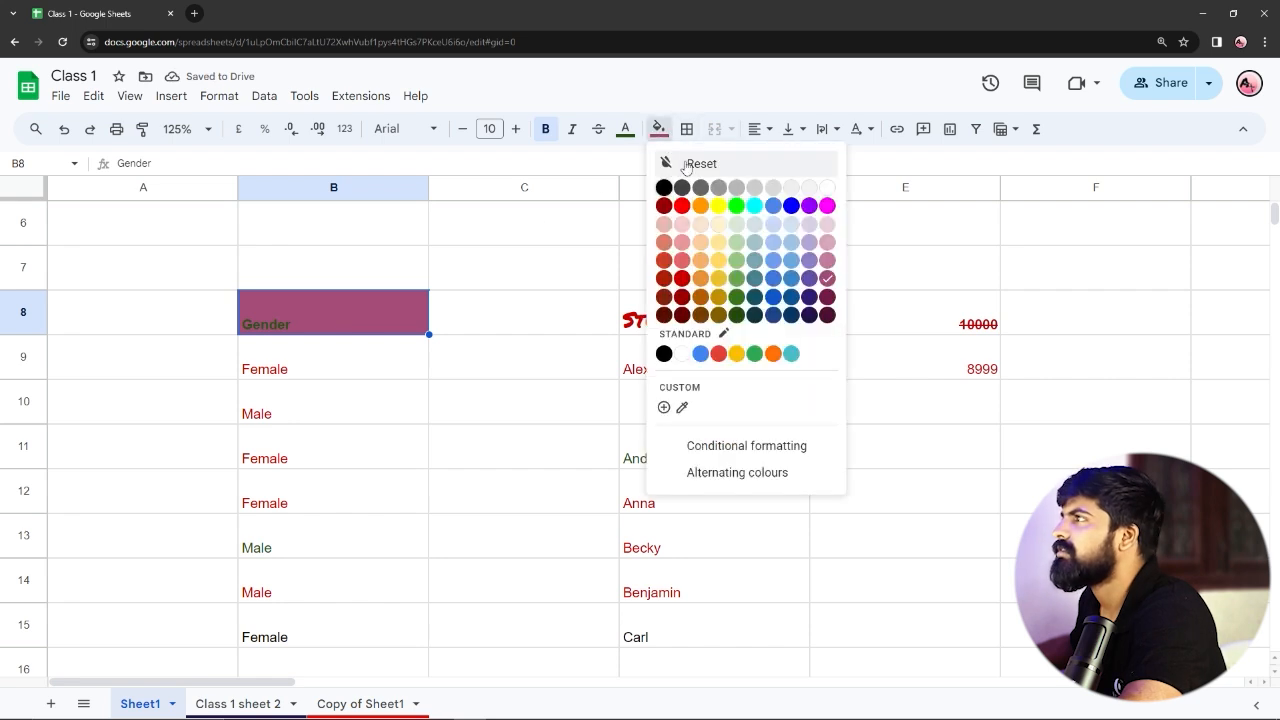
click(668, 163)
click(332, 278)
click(341, 327)
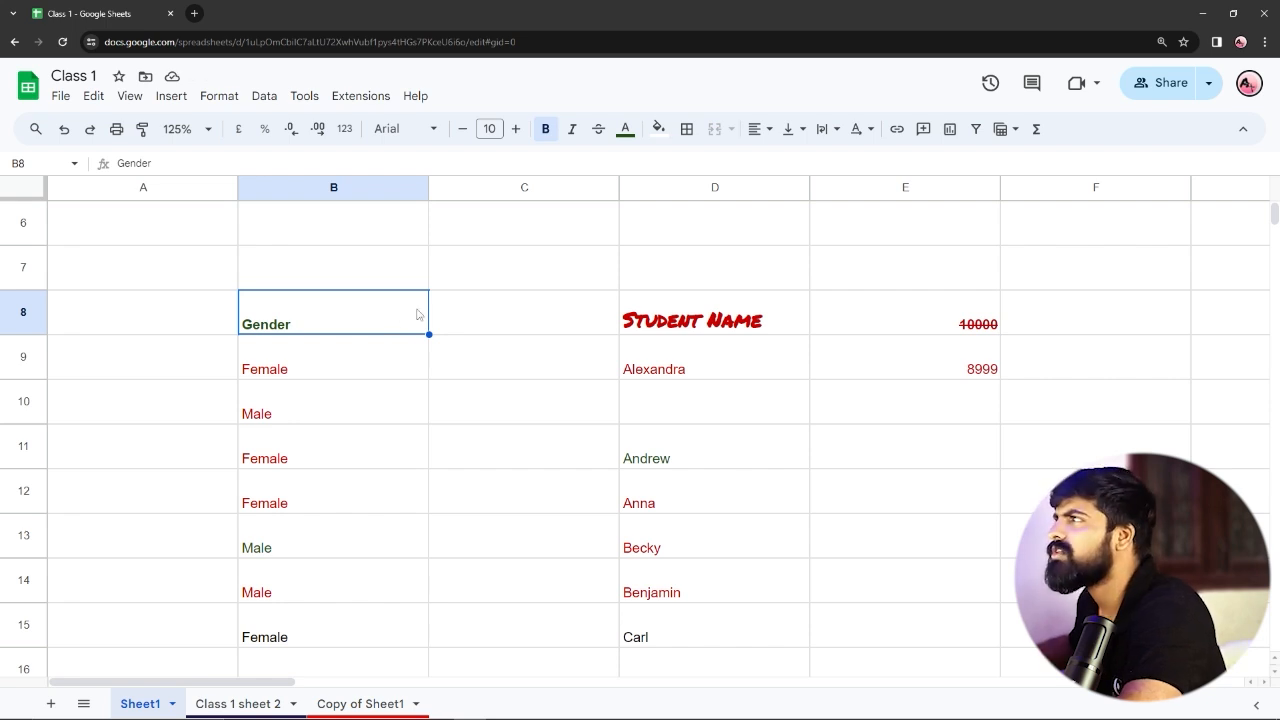
Hide the gridlines of Sheet1.
scroll(492, 396, down, 2)
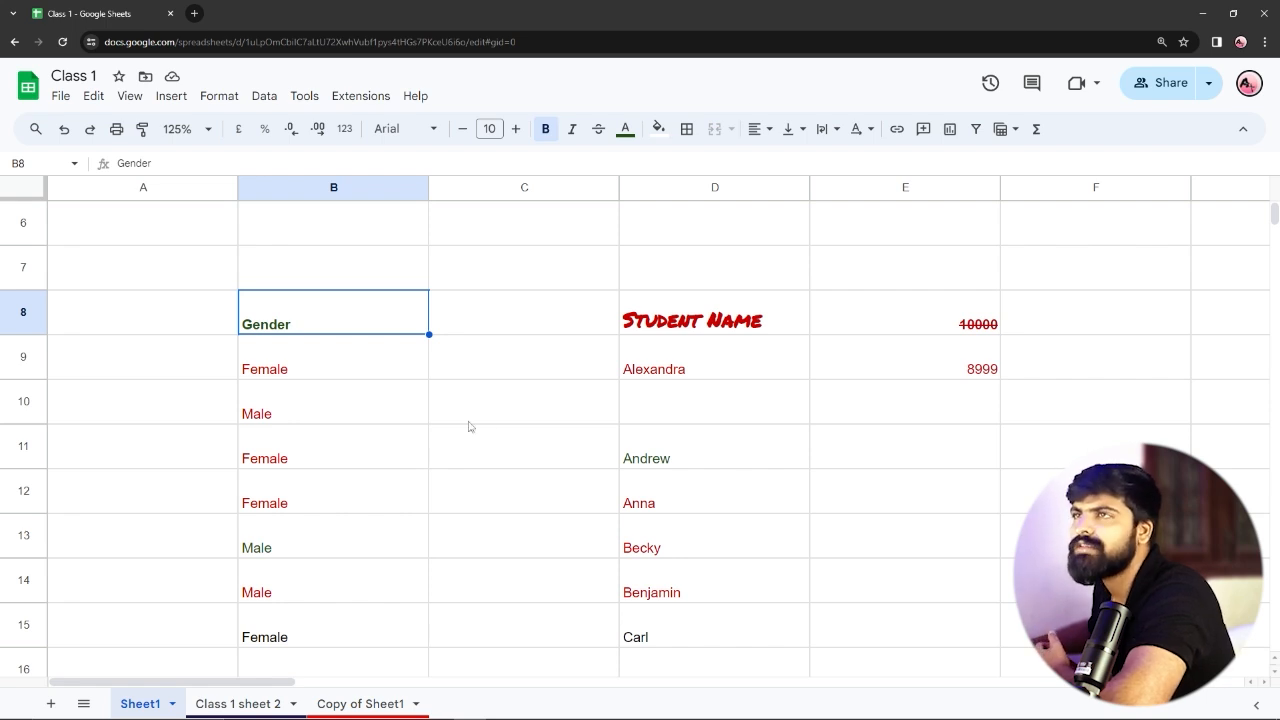
click(130, 95)
mouse_move(260, 136)
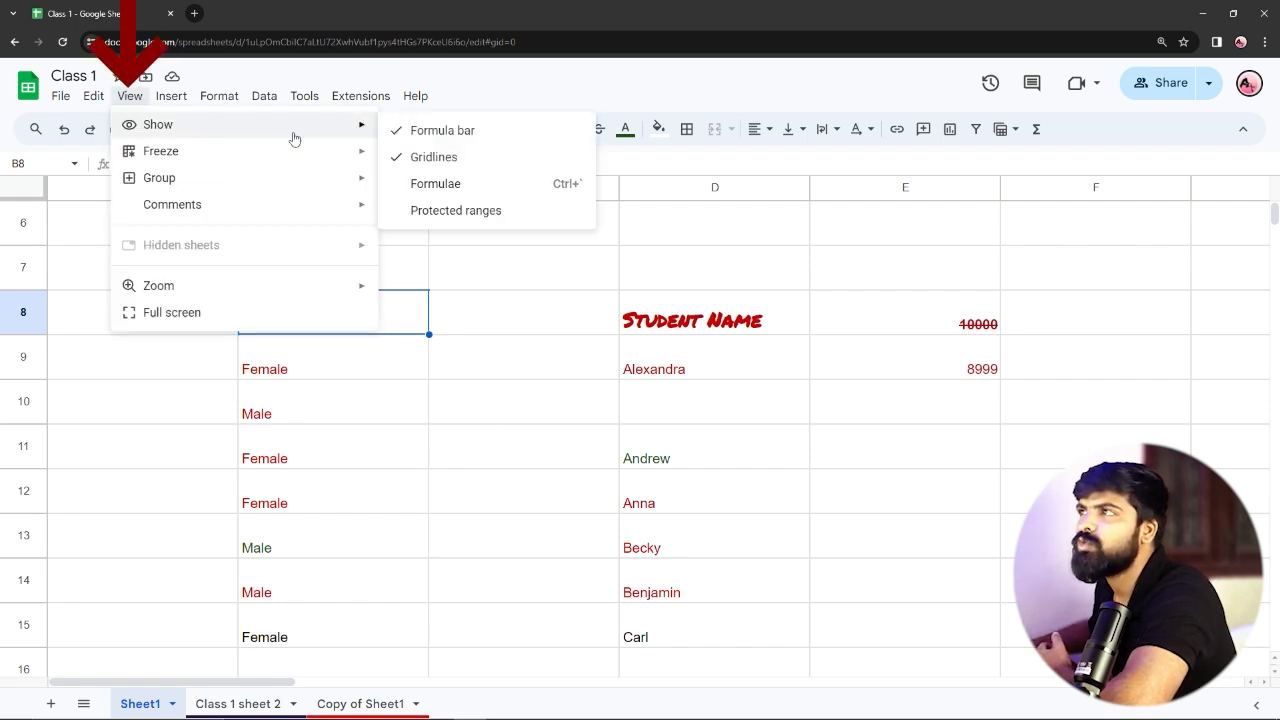
click(453, 160)
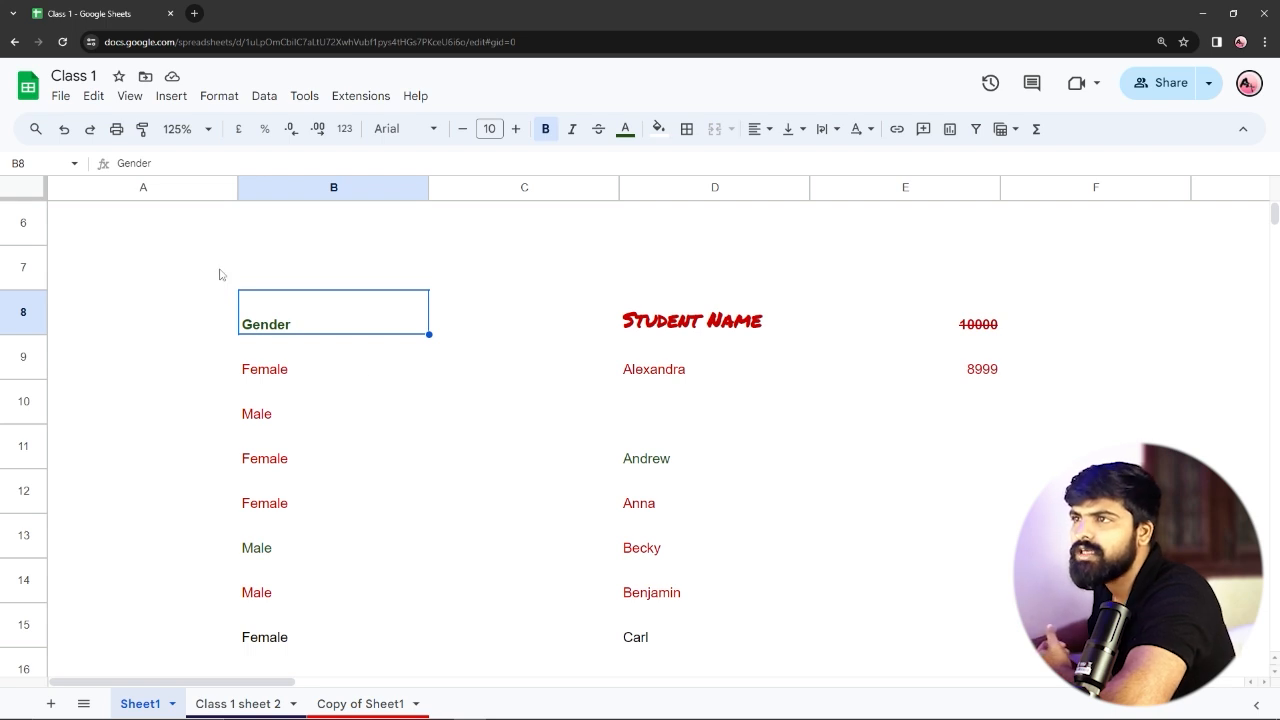
Examine the cells without gridlines by selecting the range A7:B12 and several single cells in columns A to C.
drag(165, 269, 324, 492)
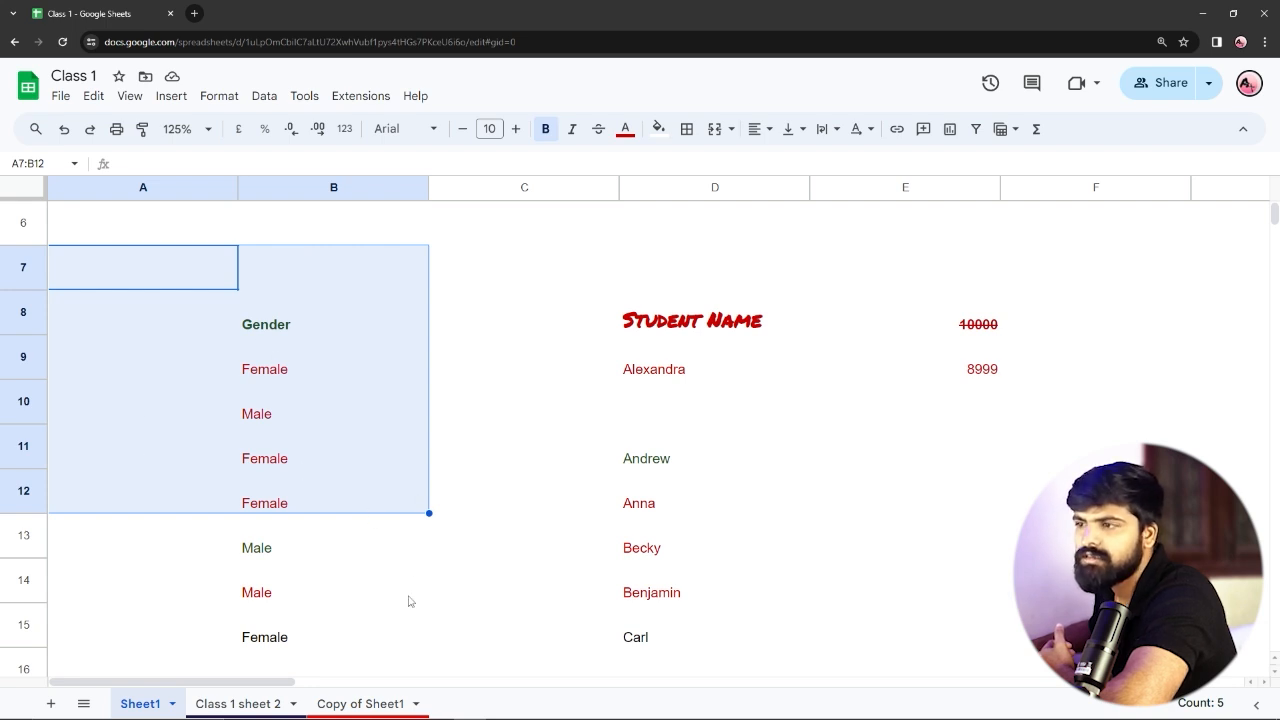
click(306, 525)
click(120, 463)
click(135, 358)
click(125, 296)
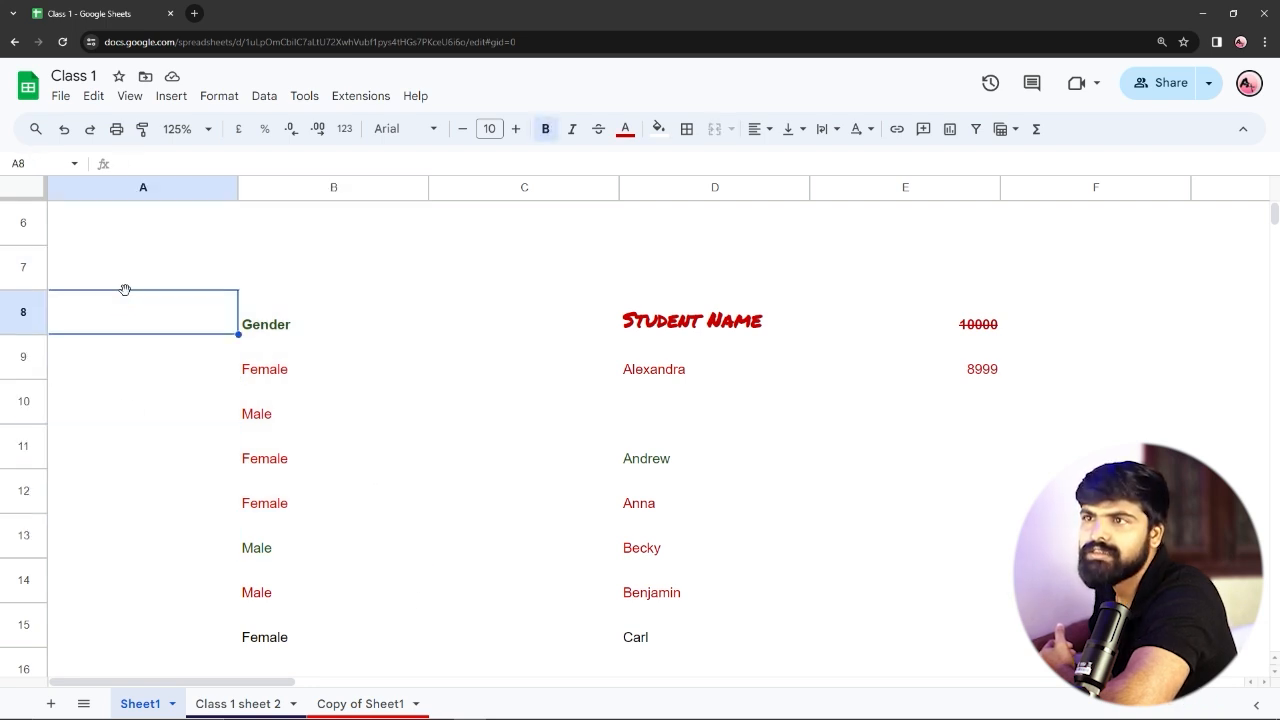
click(121, 256)
click(127, 390)
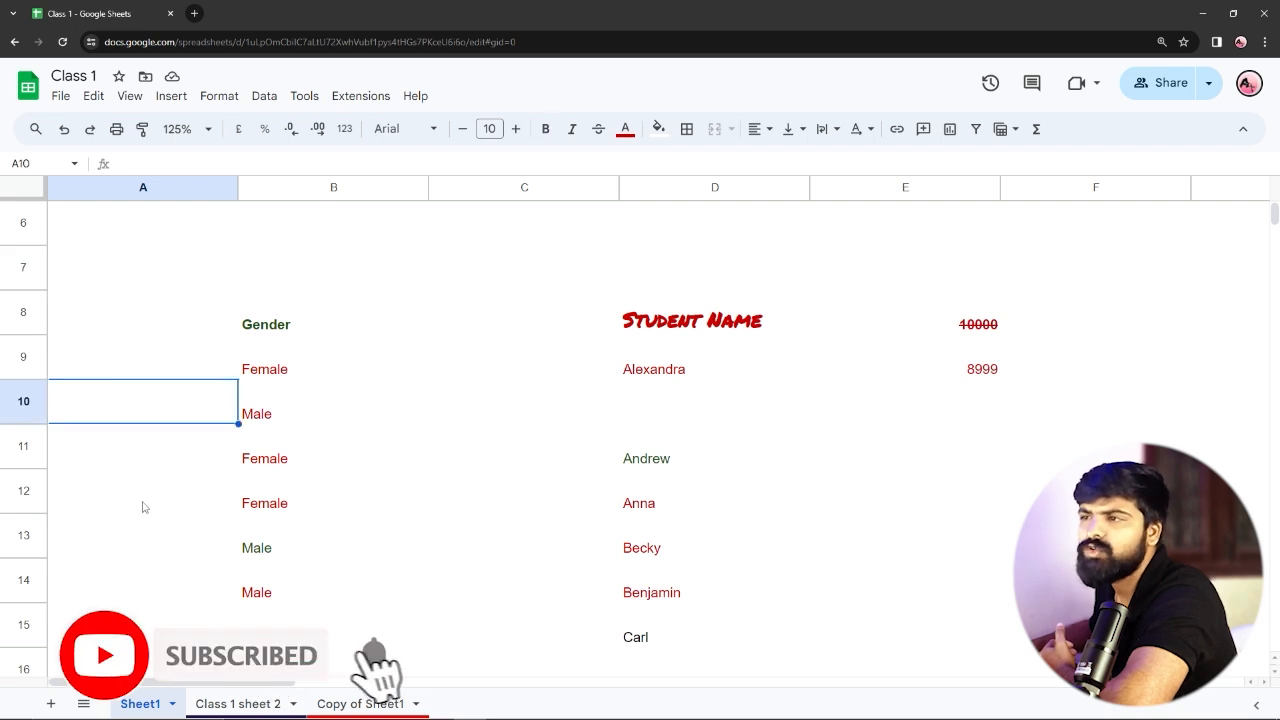
click(143, 506)
click(408, 487)
click(502, 378)
click(478, 484)
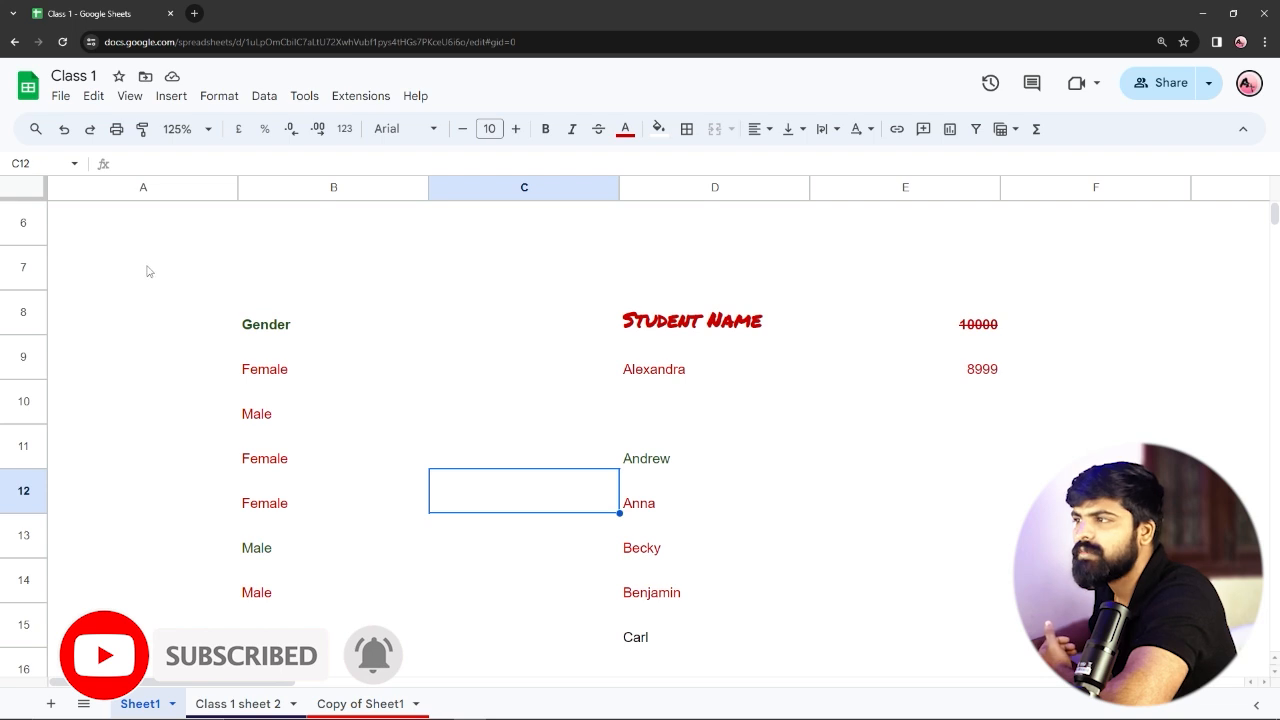
Try all borders and inner borders on the range A7:C13, and deselect the range.
drag(147, 271, 491, 551)
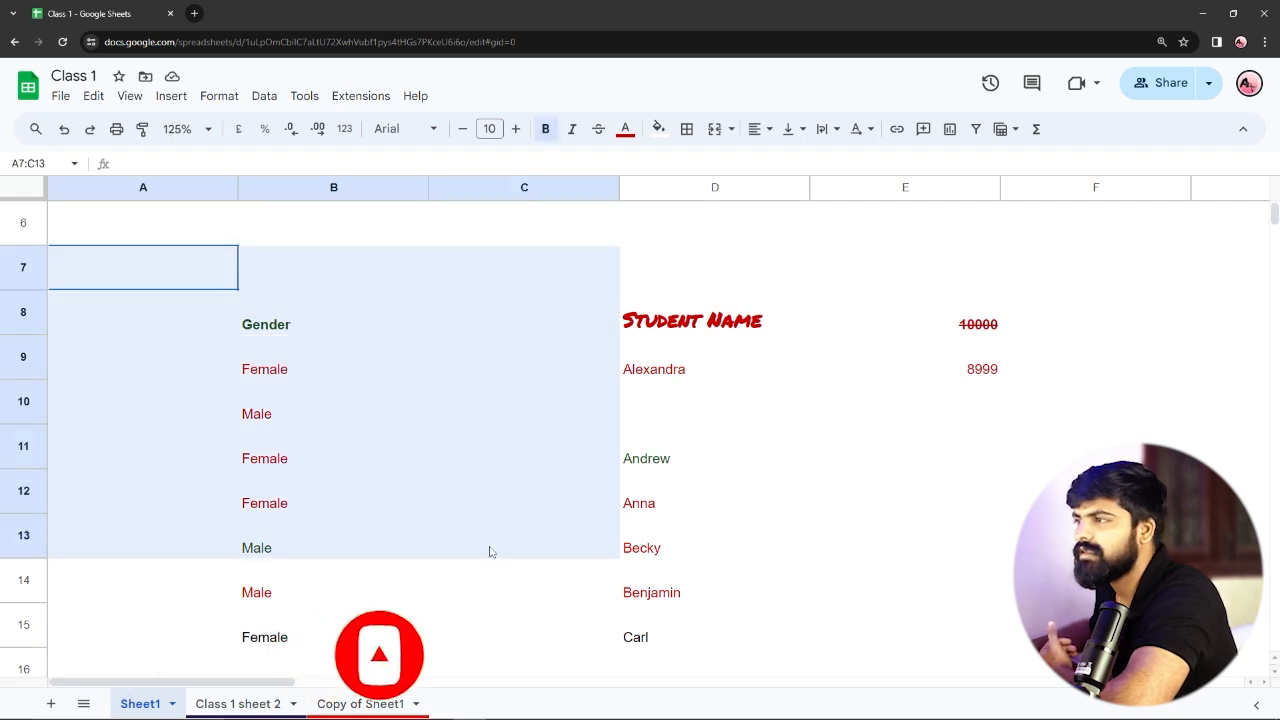
click(686, 130)
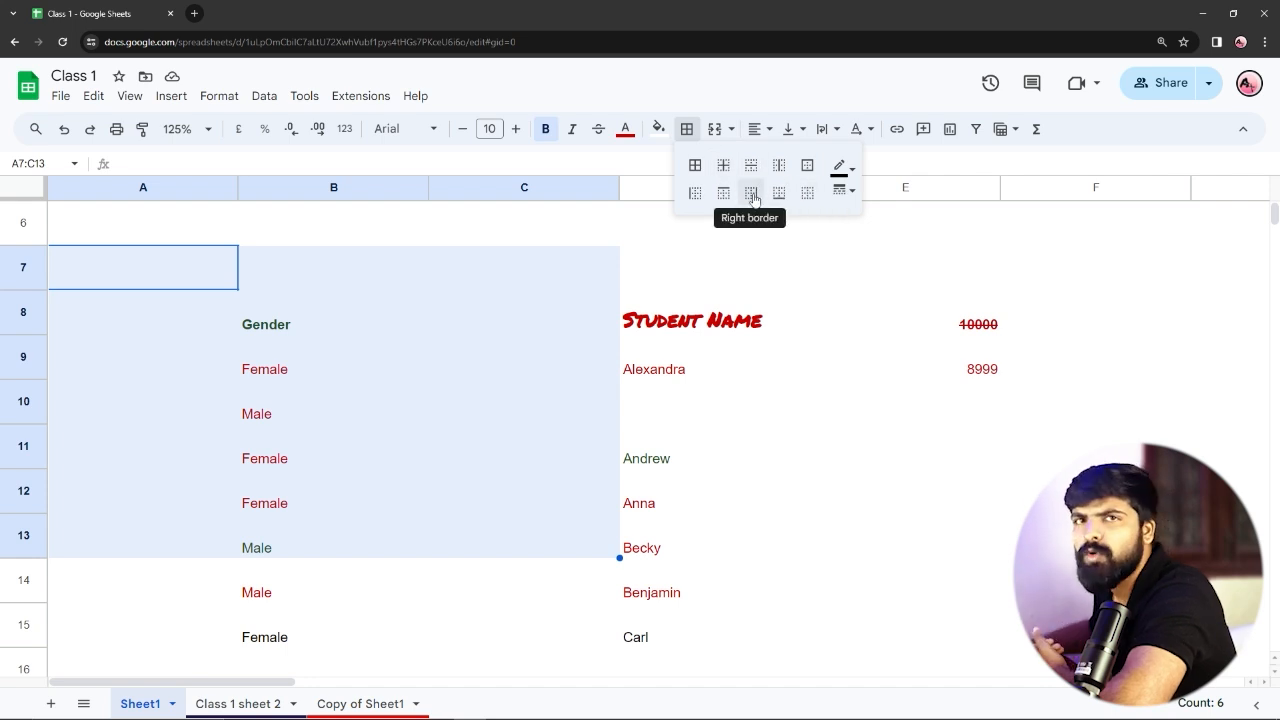
click(696, 167)
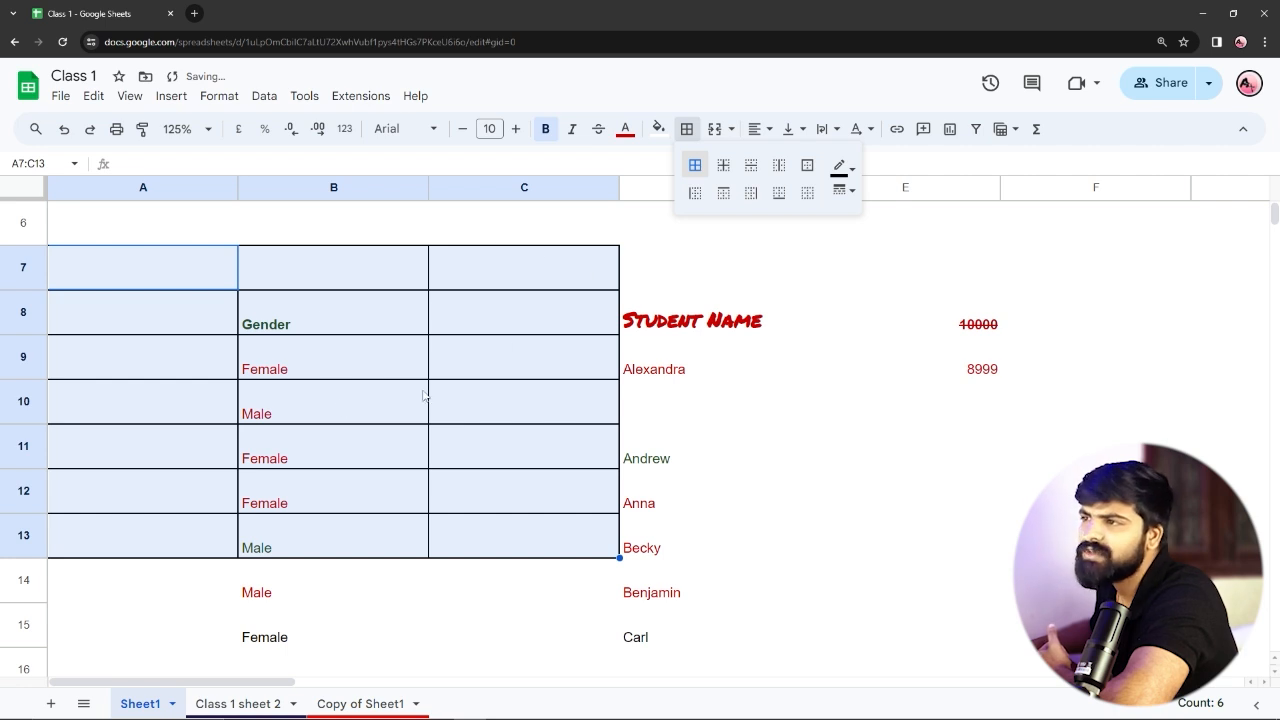
click(724, 167)
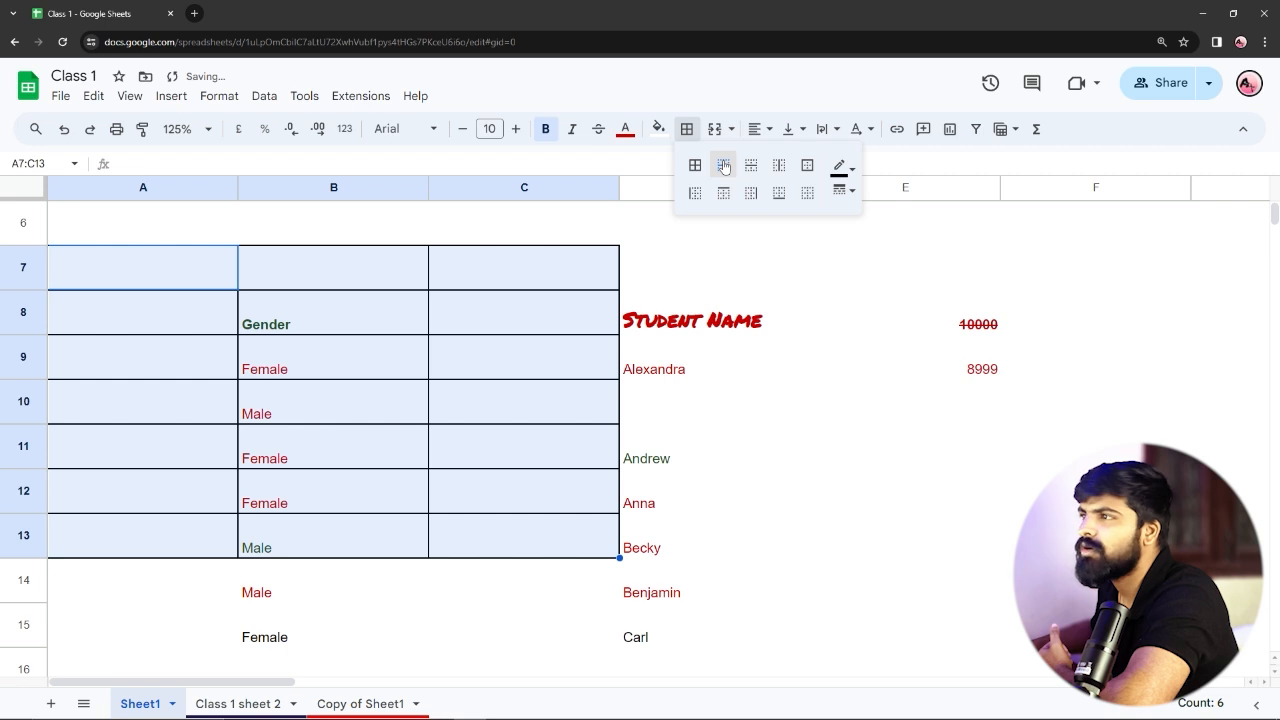
click(645, 282)
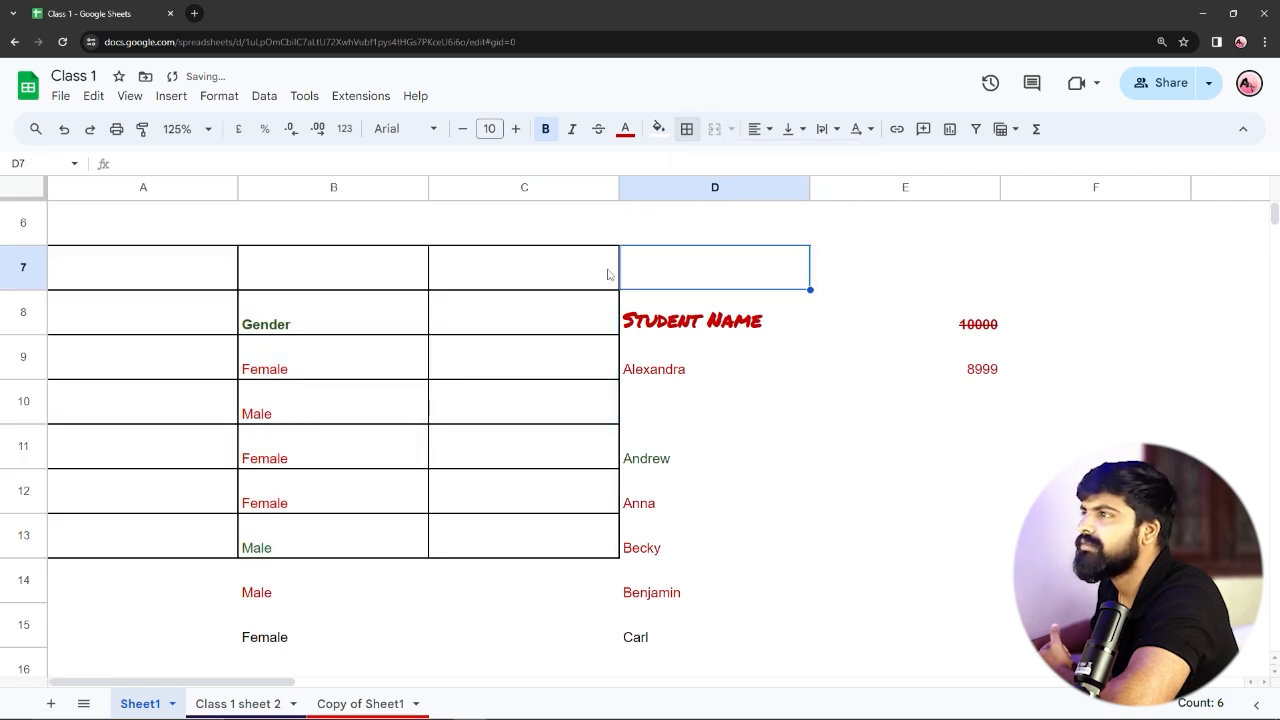
Clear all borders from the range A6:C13.
click(127, 240)
drag(170, 263, 519, 560)
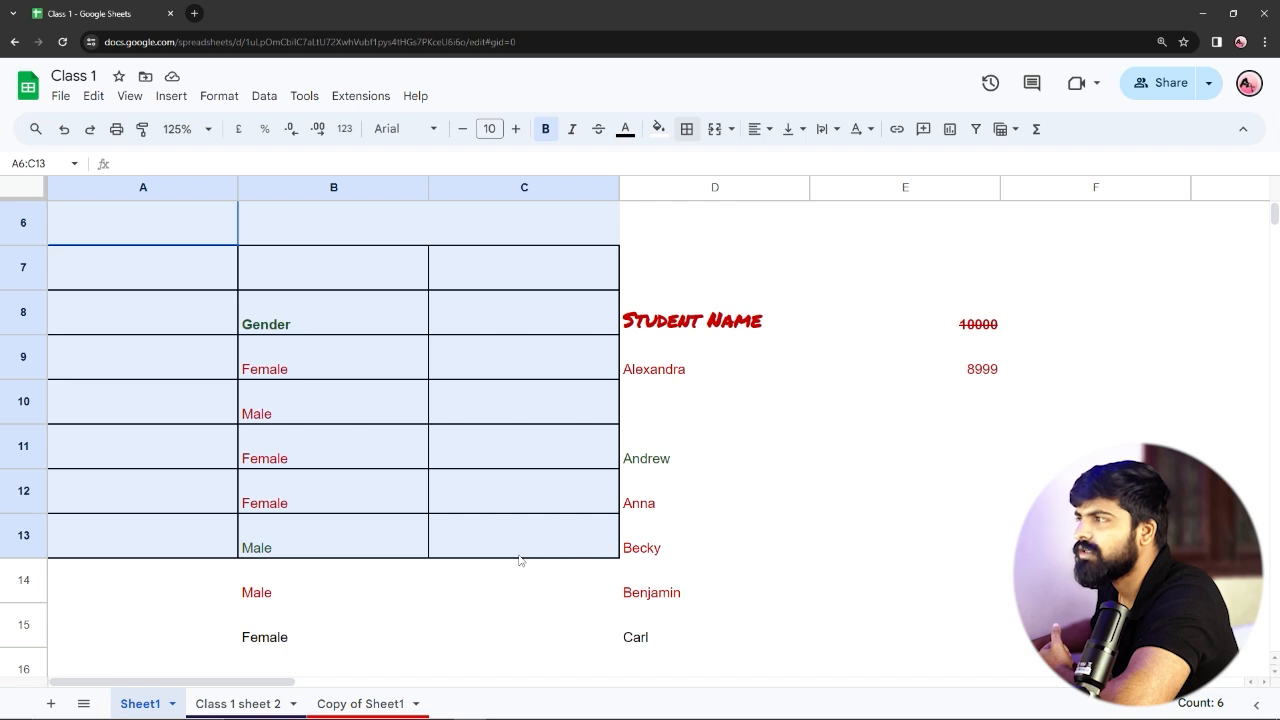
click(686, 128)
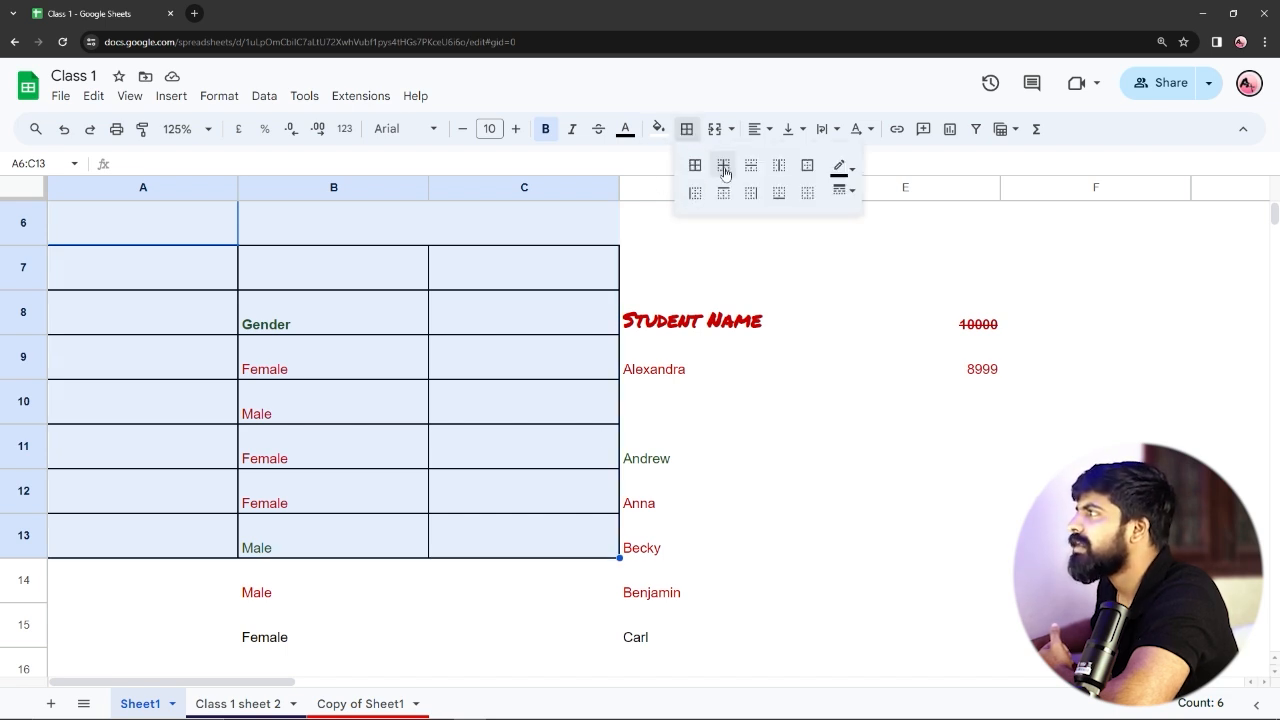
click(809, 197)
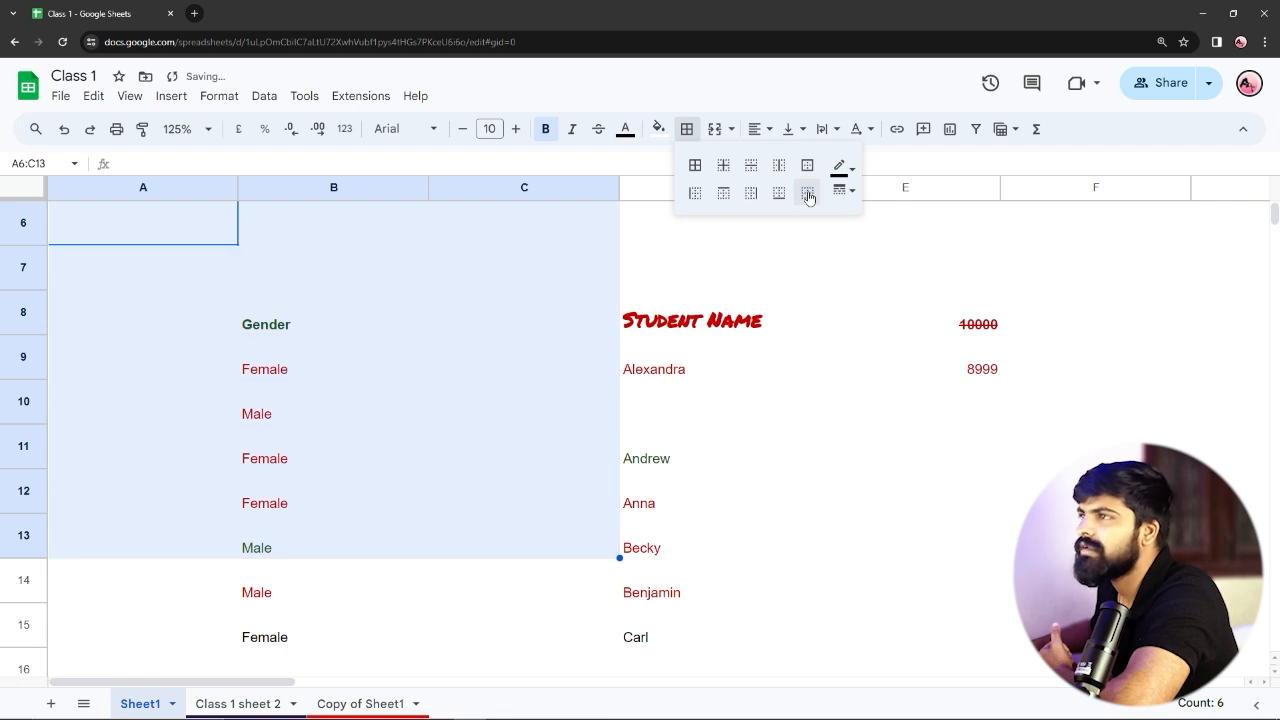
Try inner borders and horizontal-only borders on the range A6:C13, clearing the borders in between.
click(724, 168)
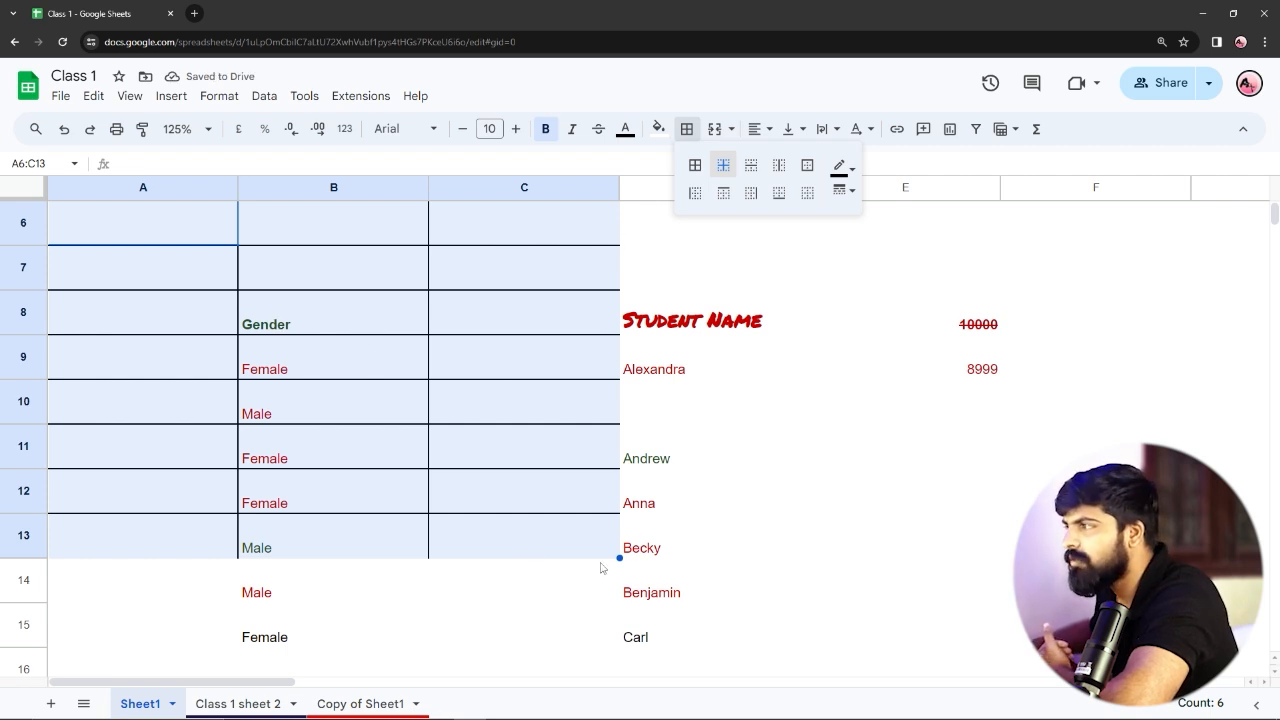
click(748, 172)
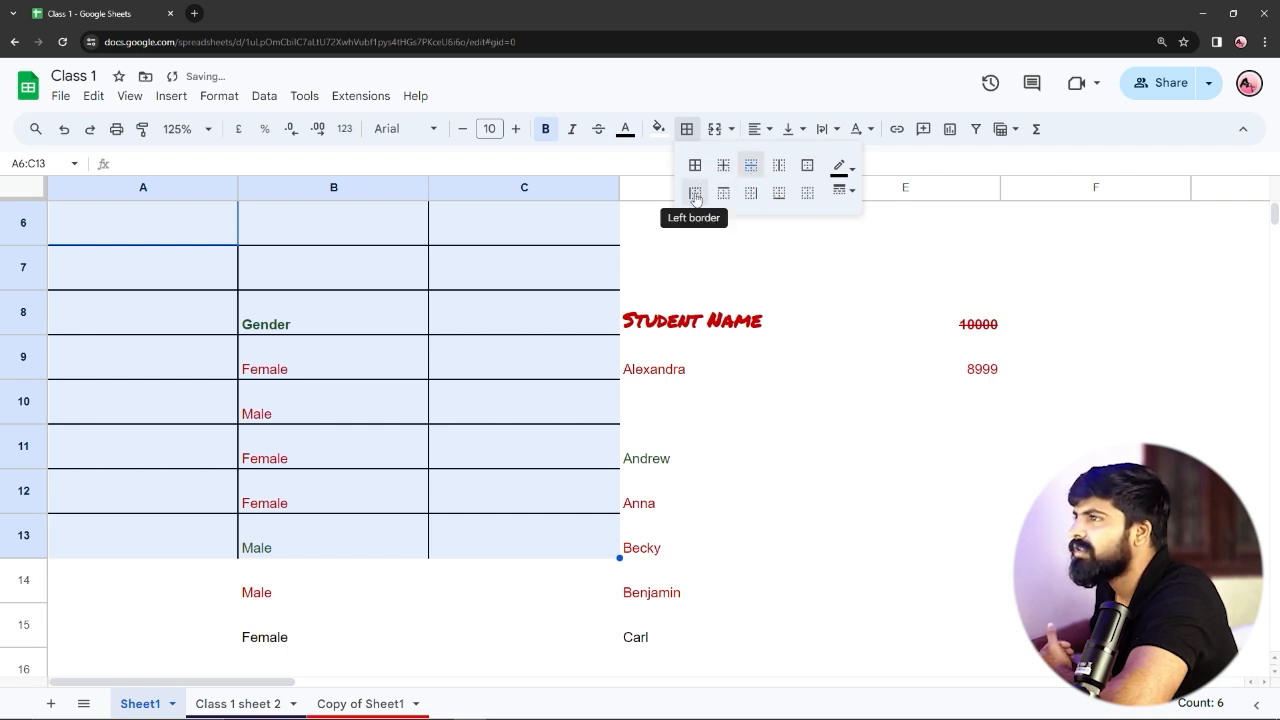
click(809, 193)
click(750, 172)
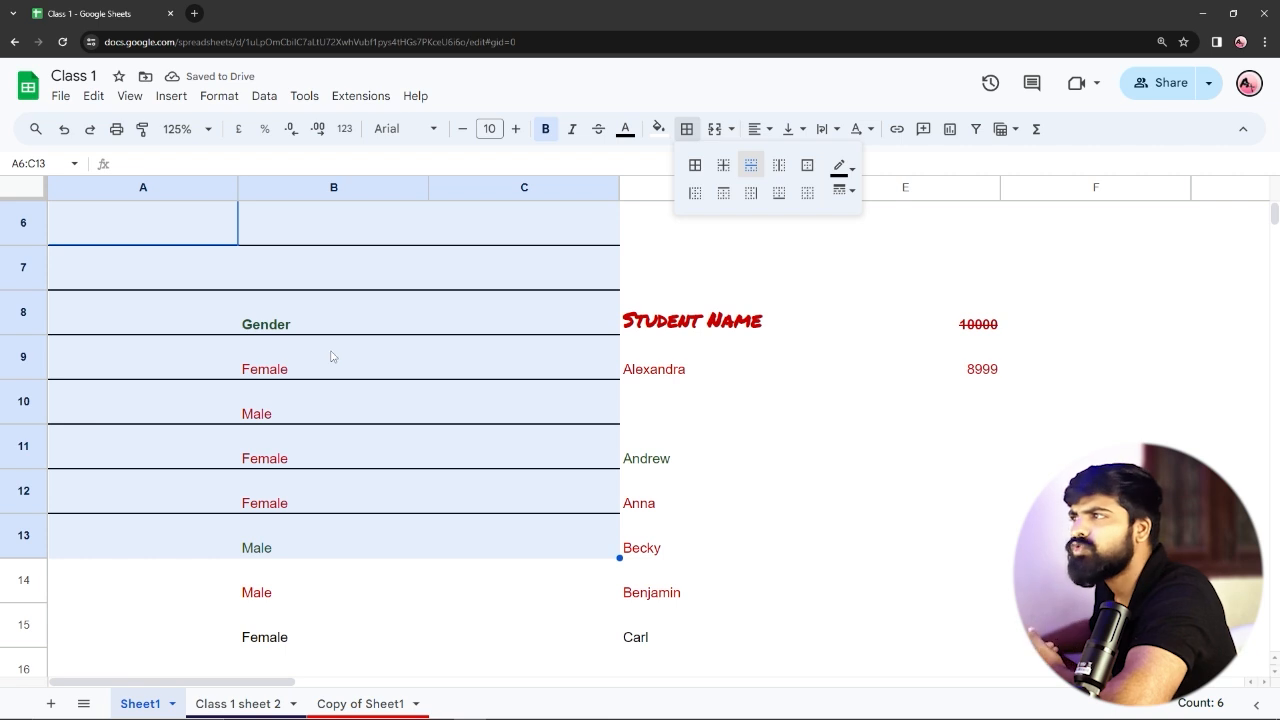
Replace the horizontal borders of the range A6:C13 with outer borders only.
click(808, 195)
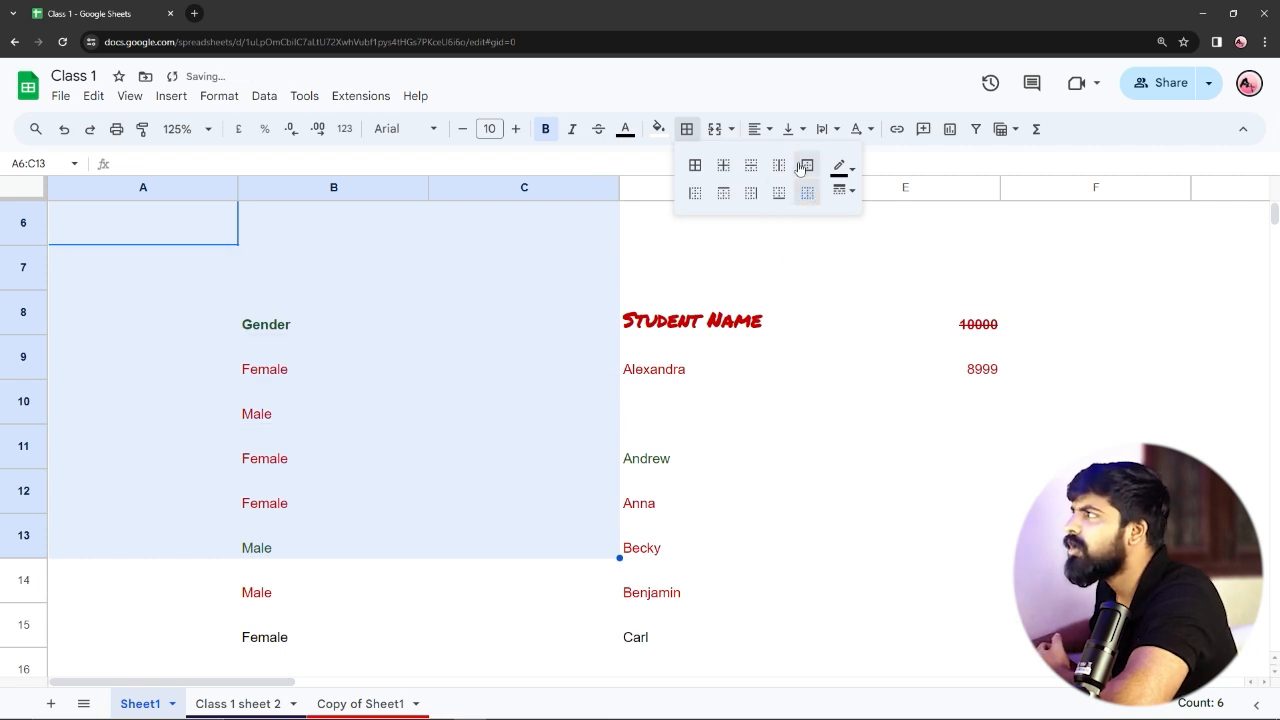
click(808, 168)
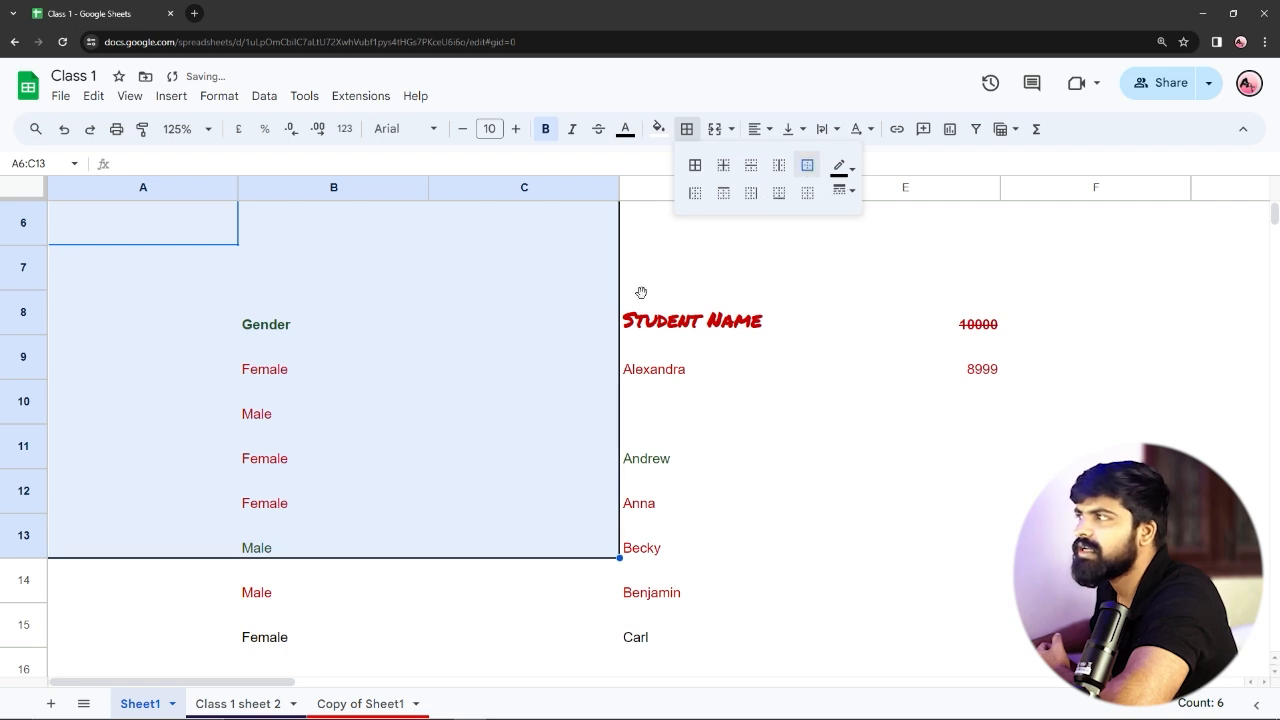
click(711, 284)
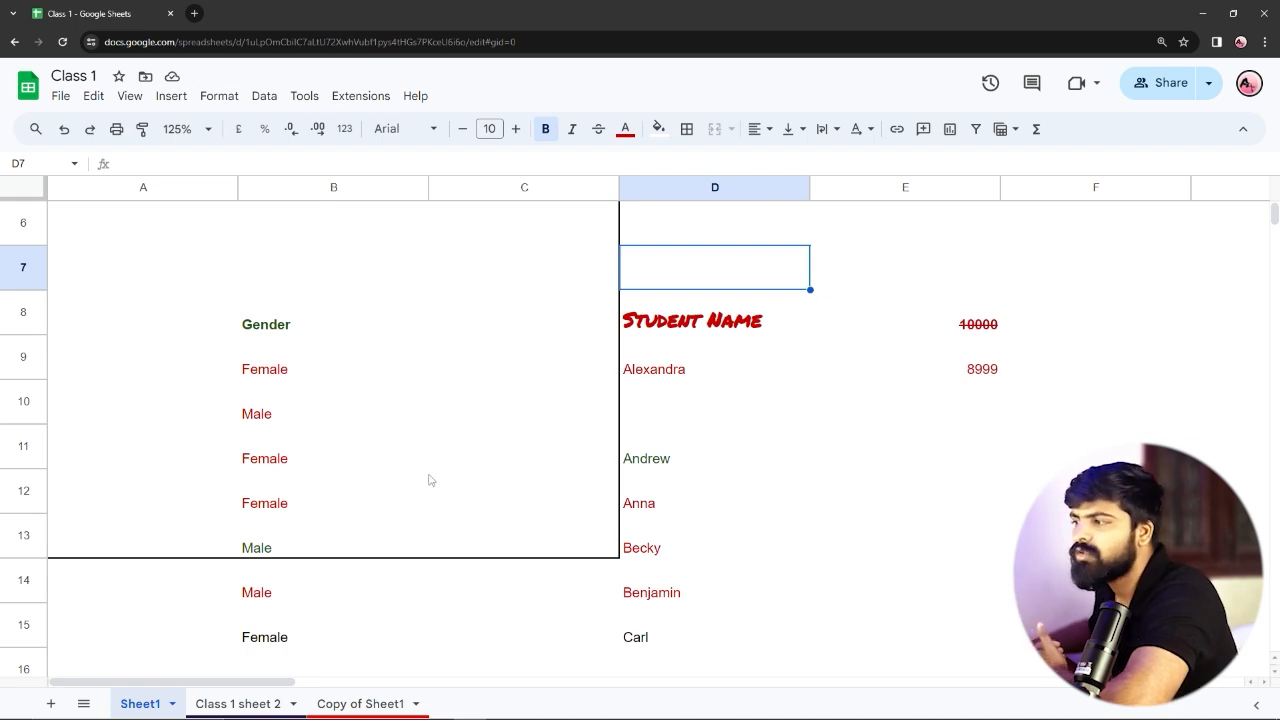
drag(577, 531, 217, 251)
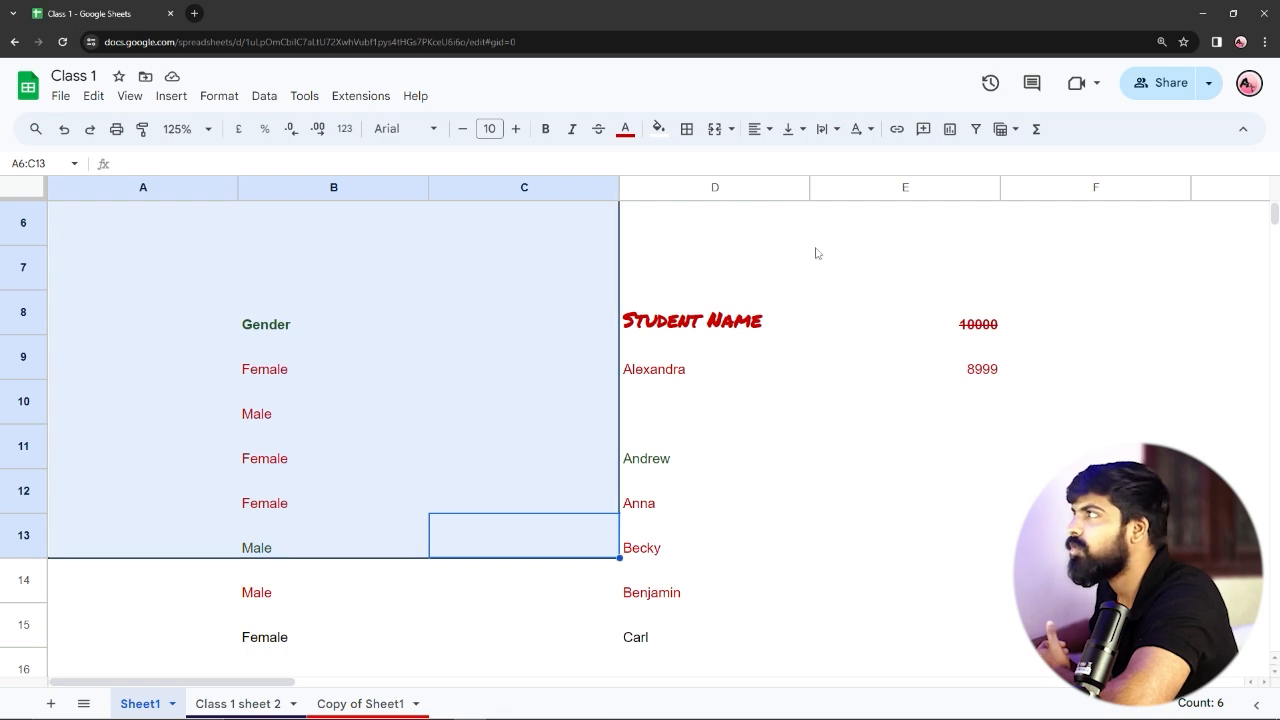
click(688, 130)
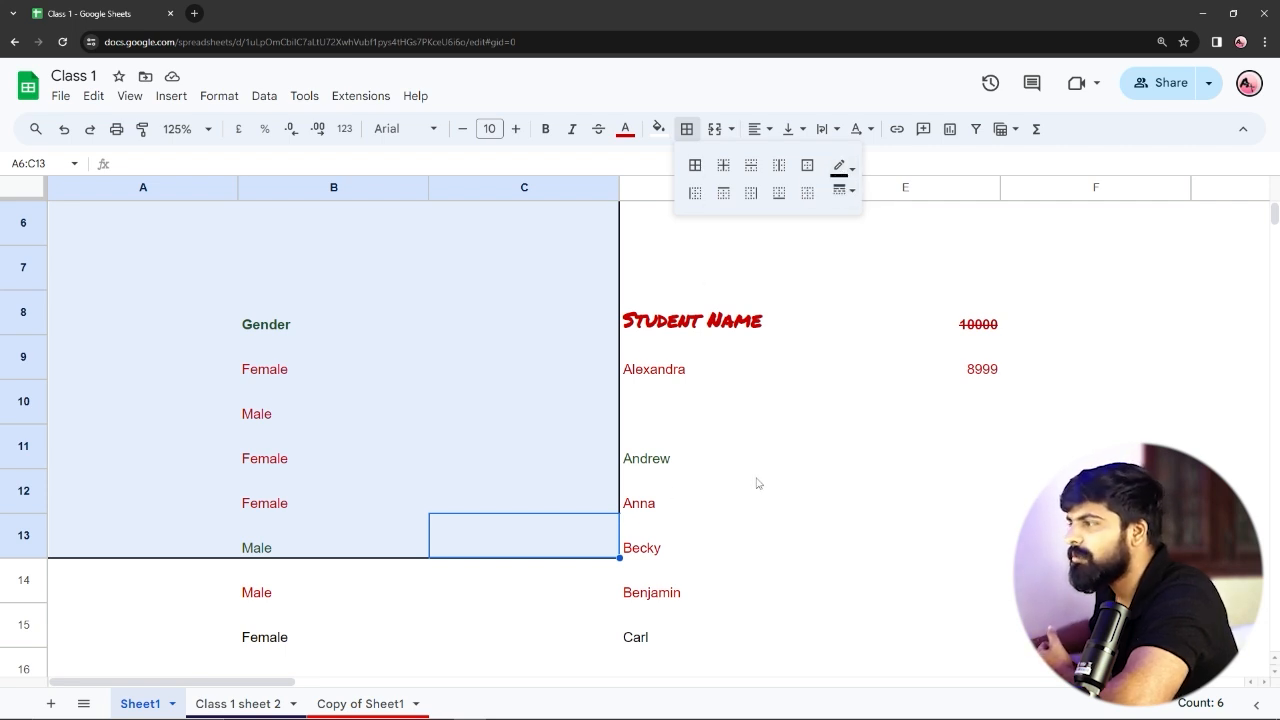
click(752, 446)
Clear the borders of the range C6:C13, apply black borders around all of its cells, and deselect the range.
drag(598, 545, 480, 211)
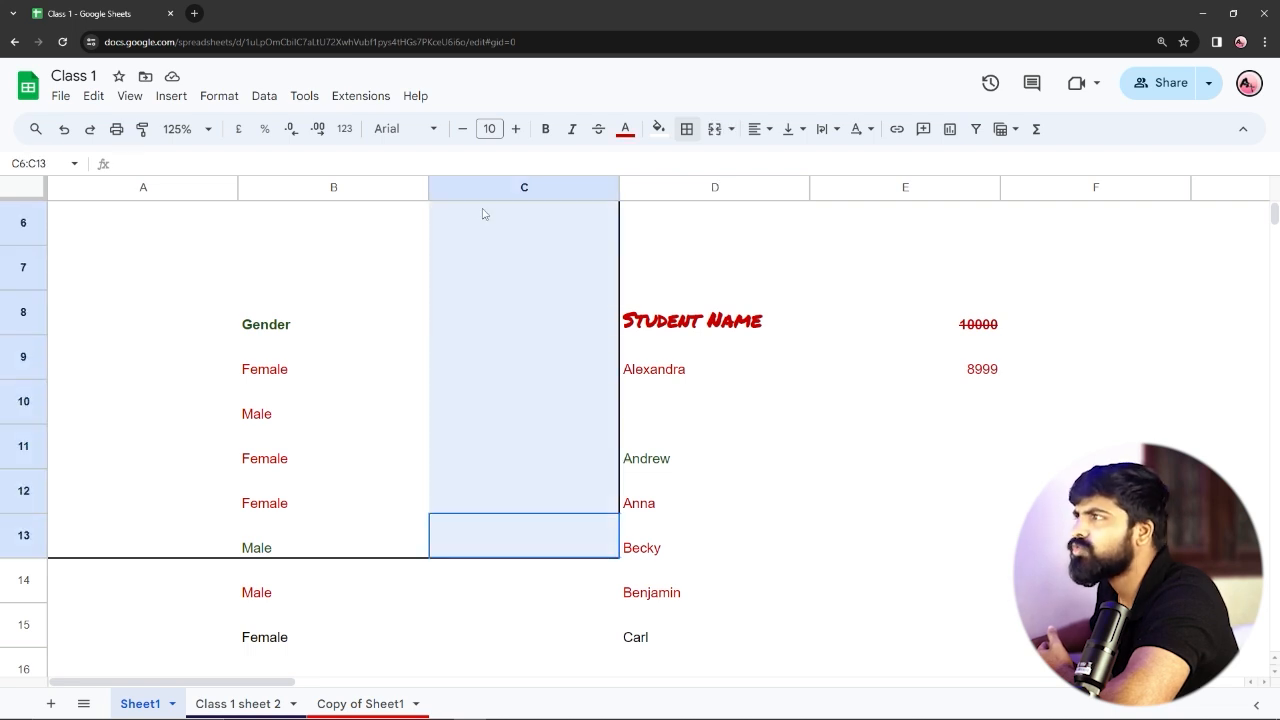
click(687, 133)
click(808, 192)
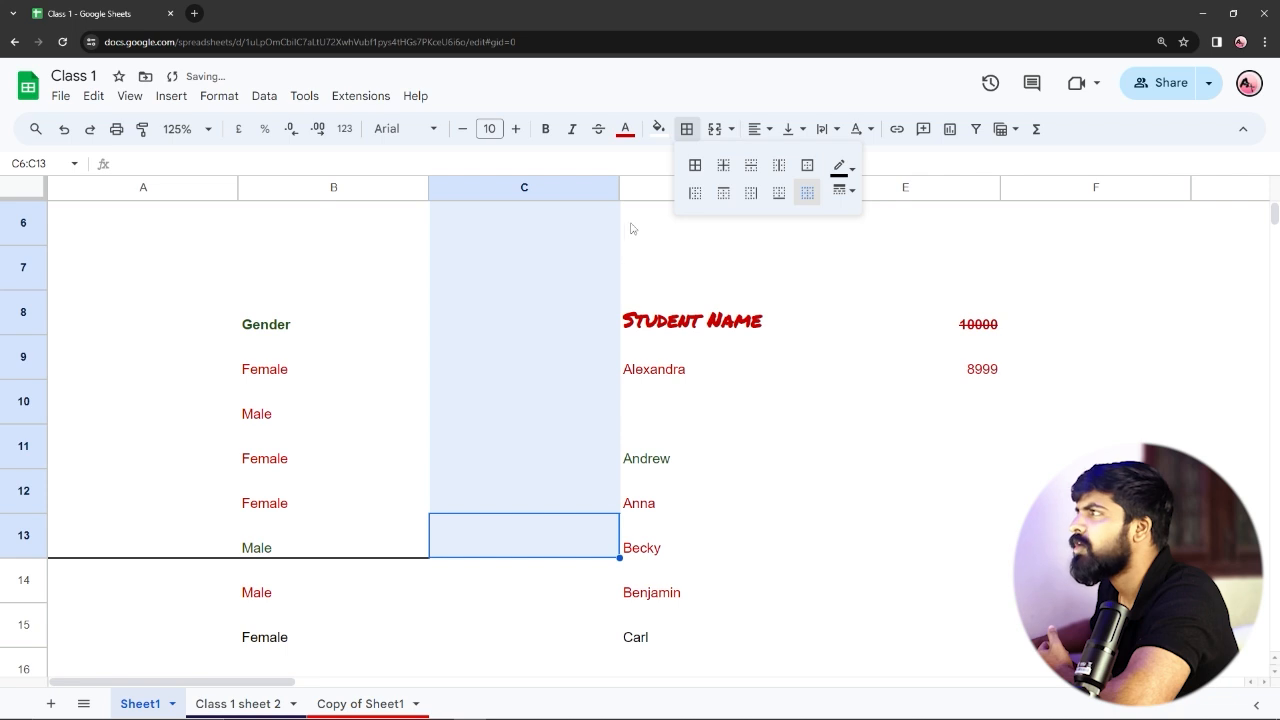
click(695, 165)
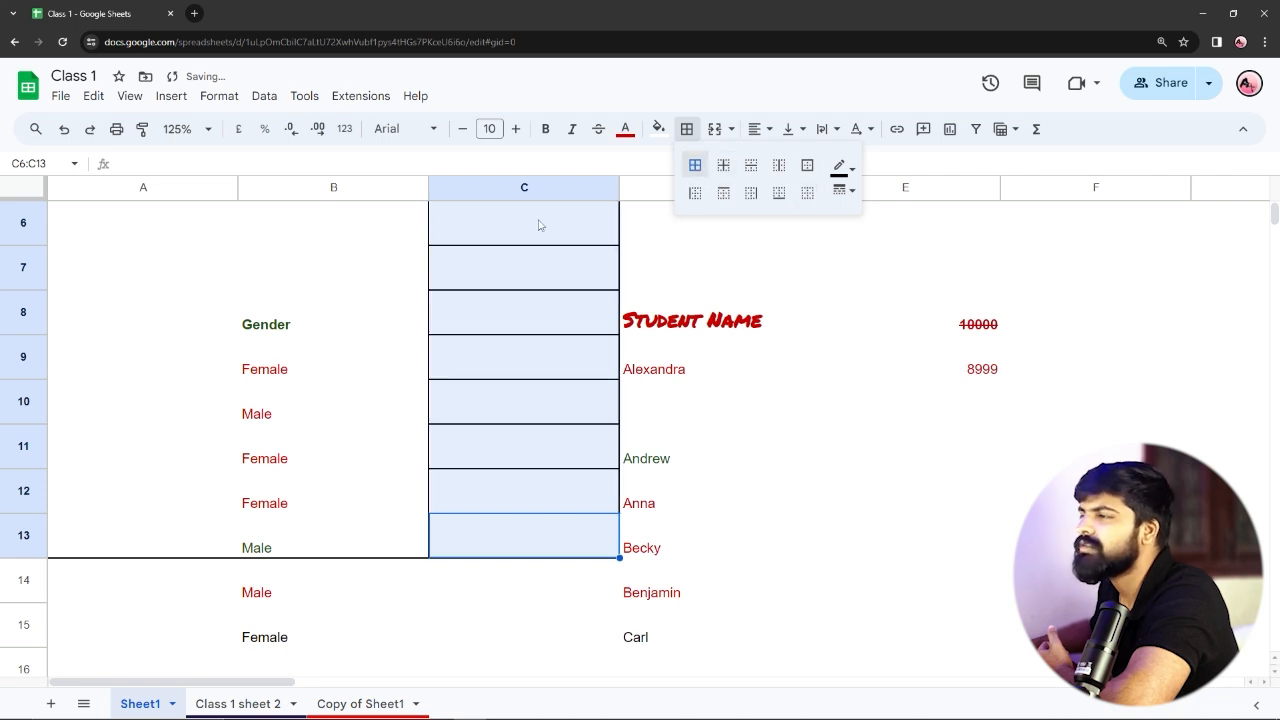
click(700, 419)
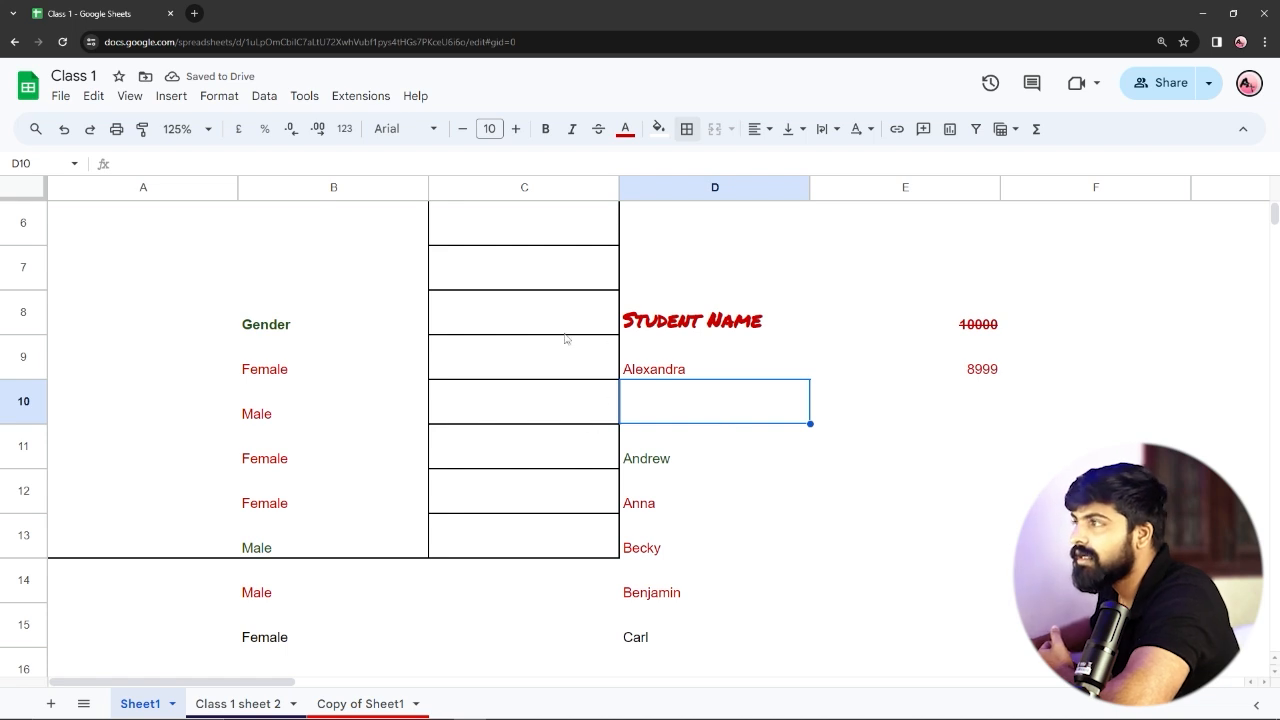
Set the border color to red, apply all borders to the range D7:D13, and deselect the range.
click(686, 129)
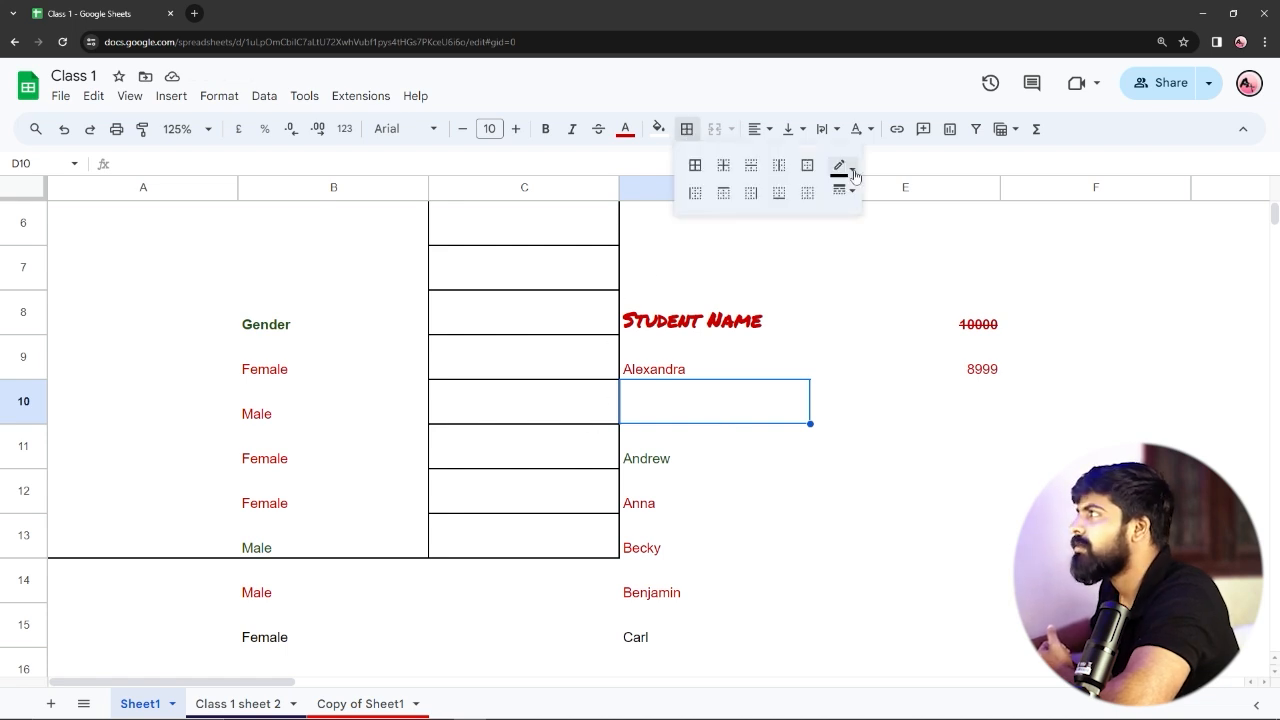
click(846, 166)
drag(674, 286, 752, 541)
click(686, 129)
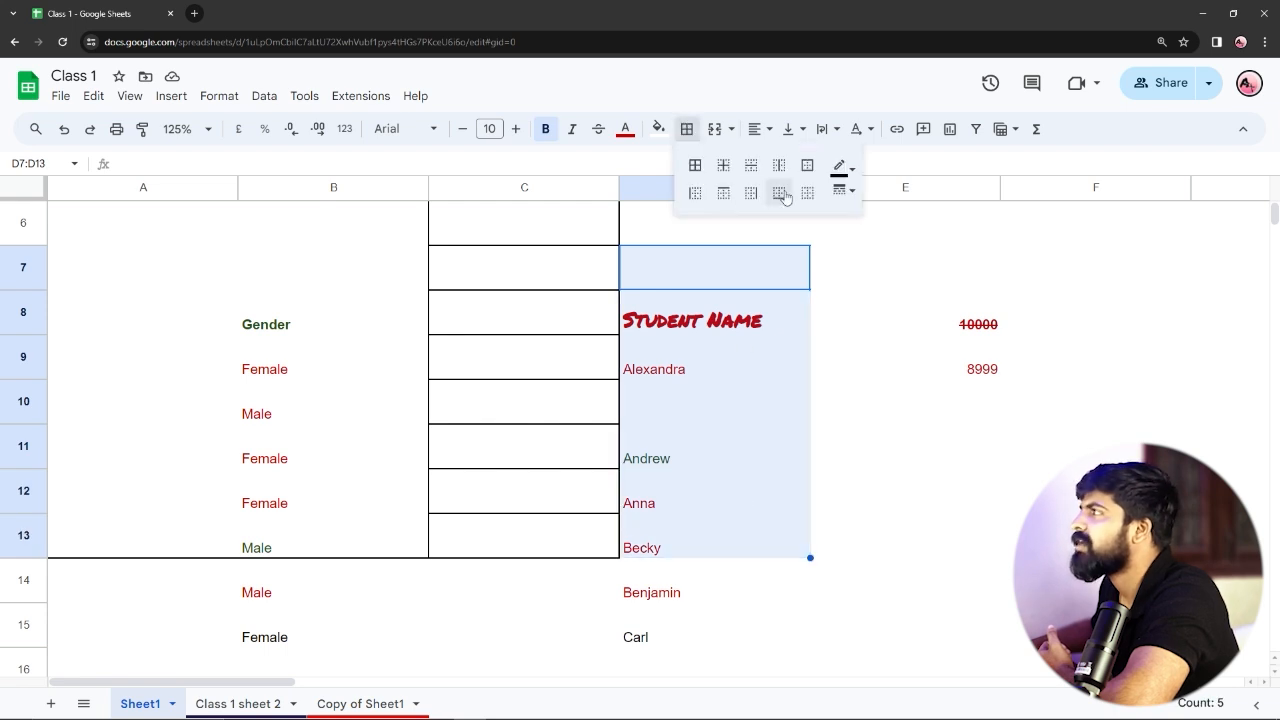
click(846, 168)
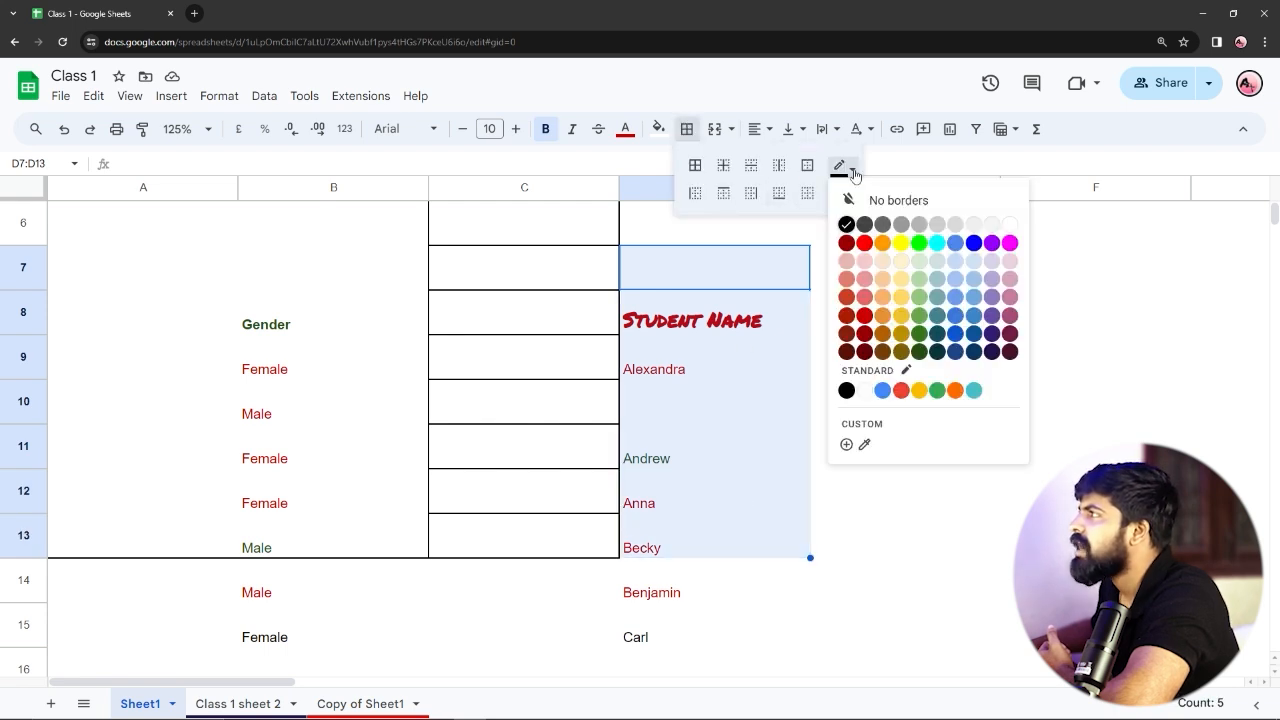
click(865, 243)
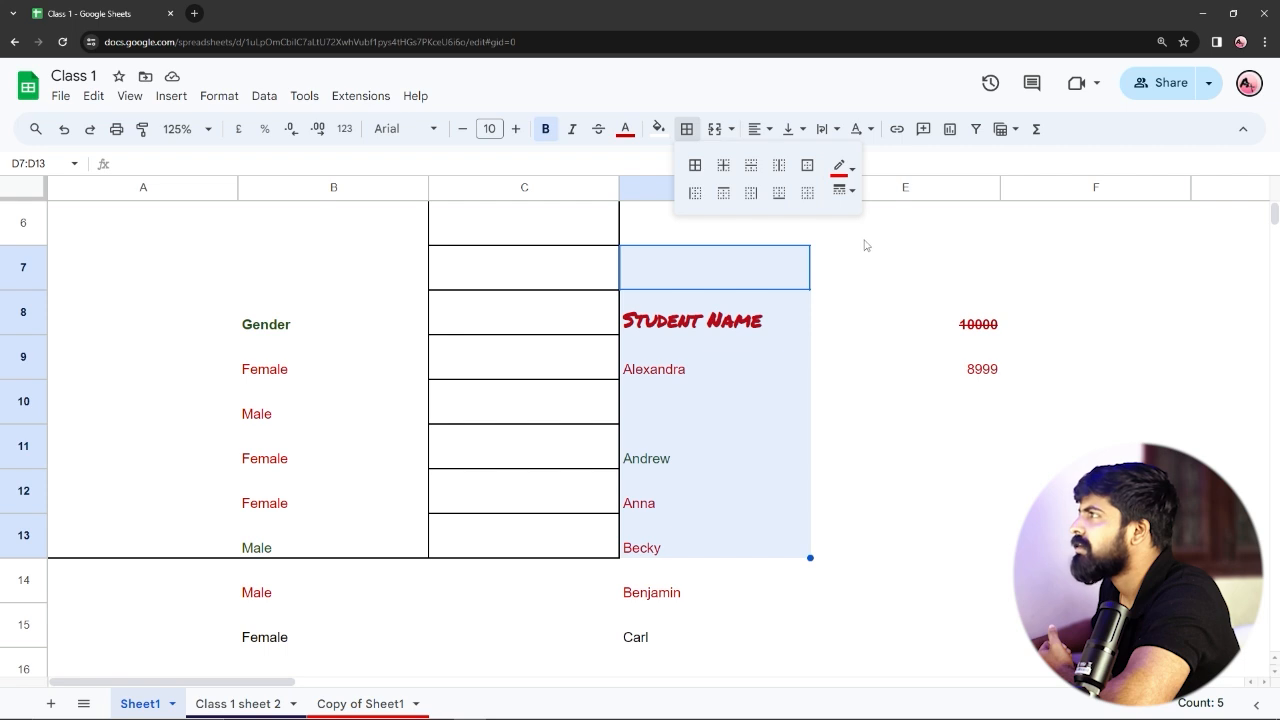
click(695, 165)
click(857, 395)
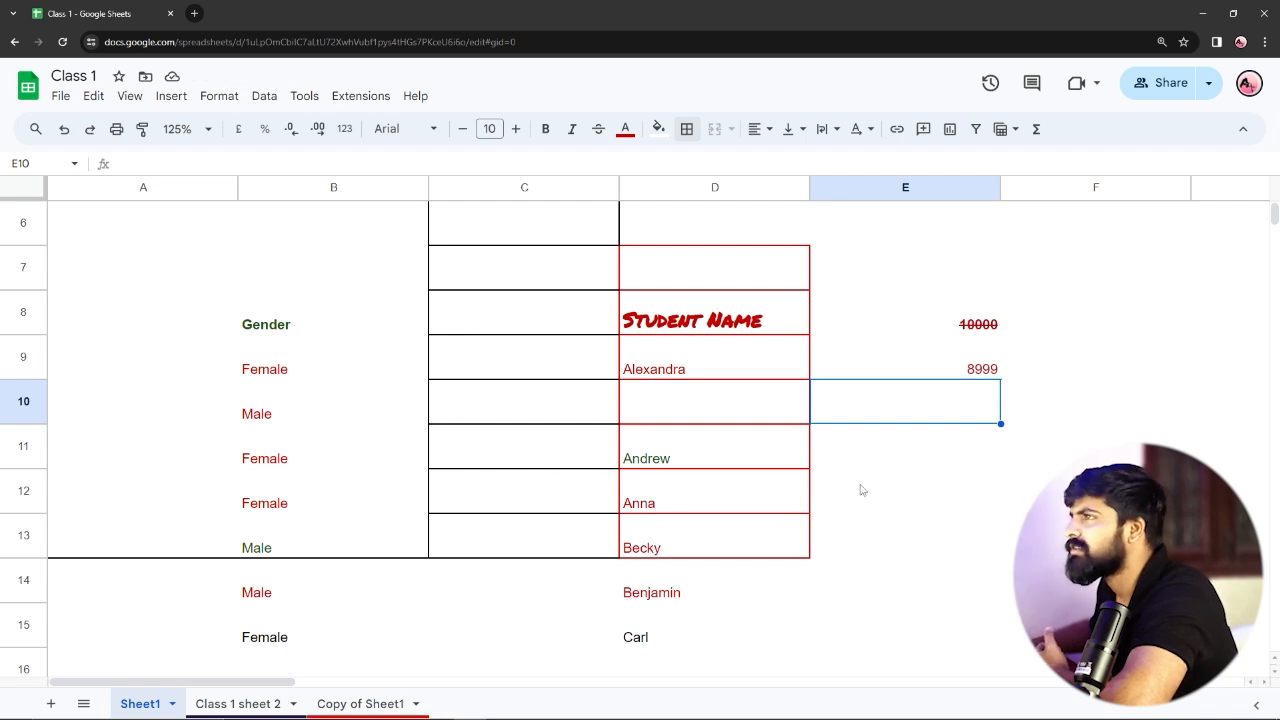
Apply dark green, double-line borders to all cells of the range E7:E13, and deselect the range.
drag(896, 550, 885, 278)
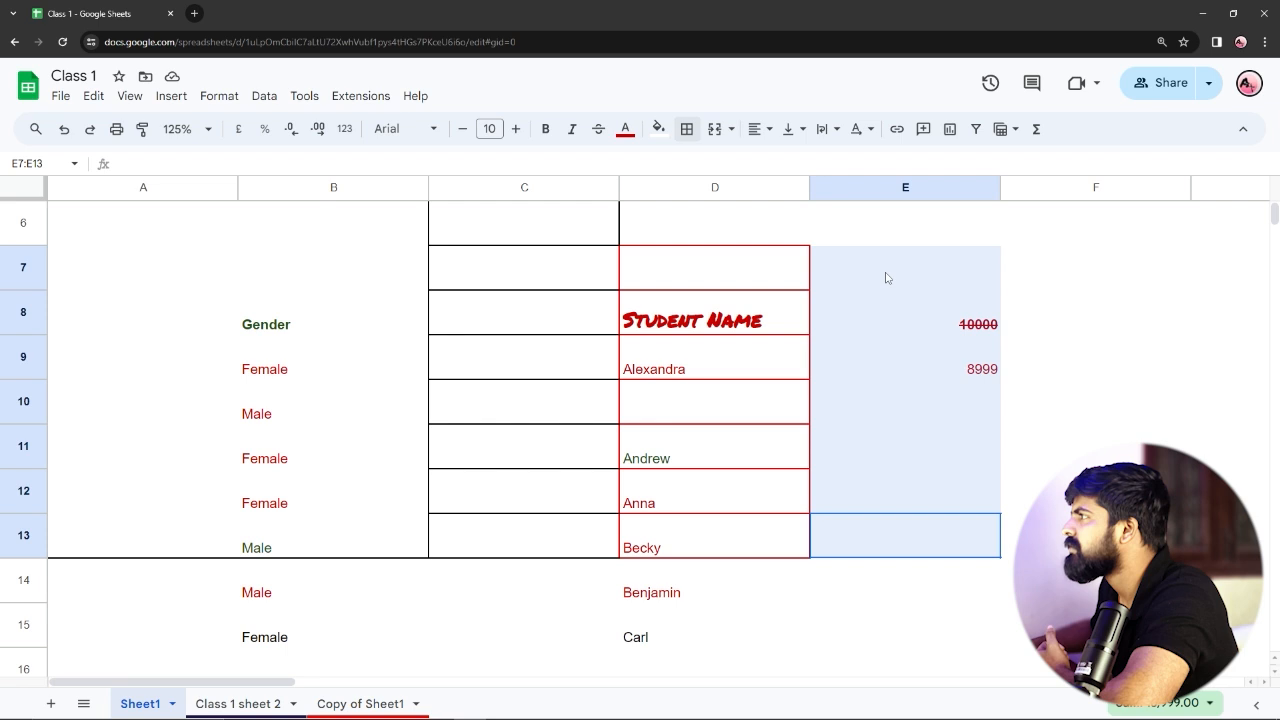
click(687, 130)
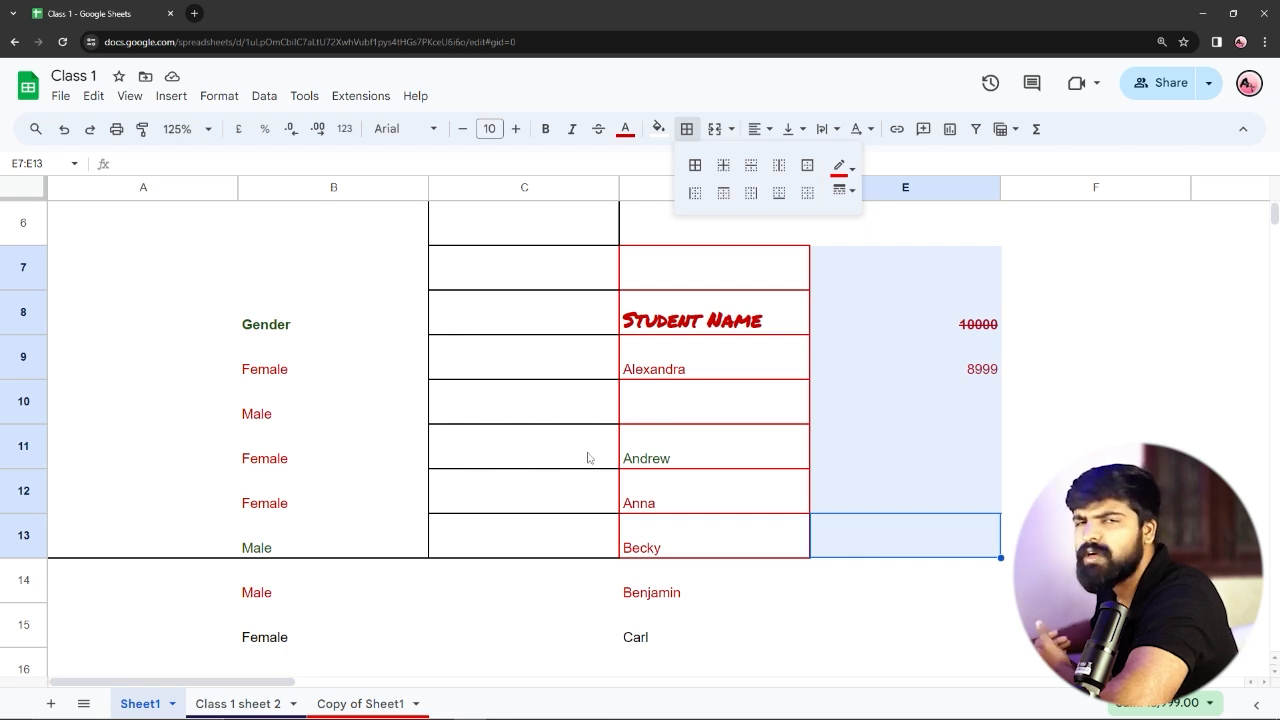
click(846, 170)
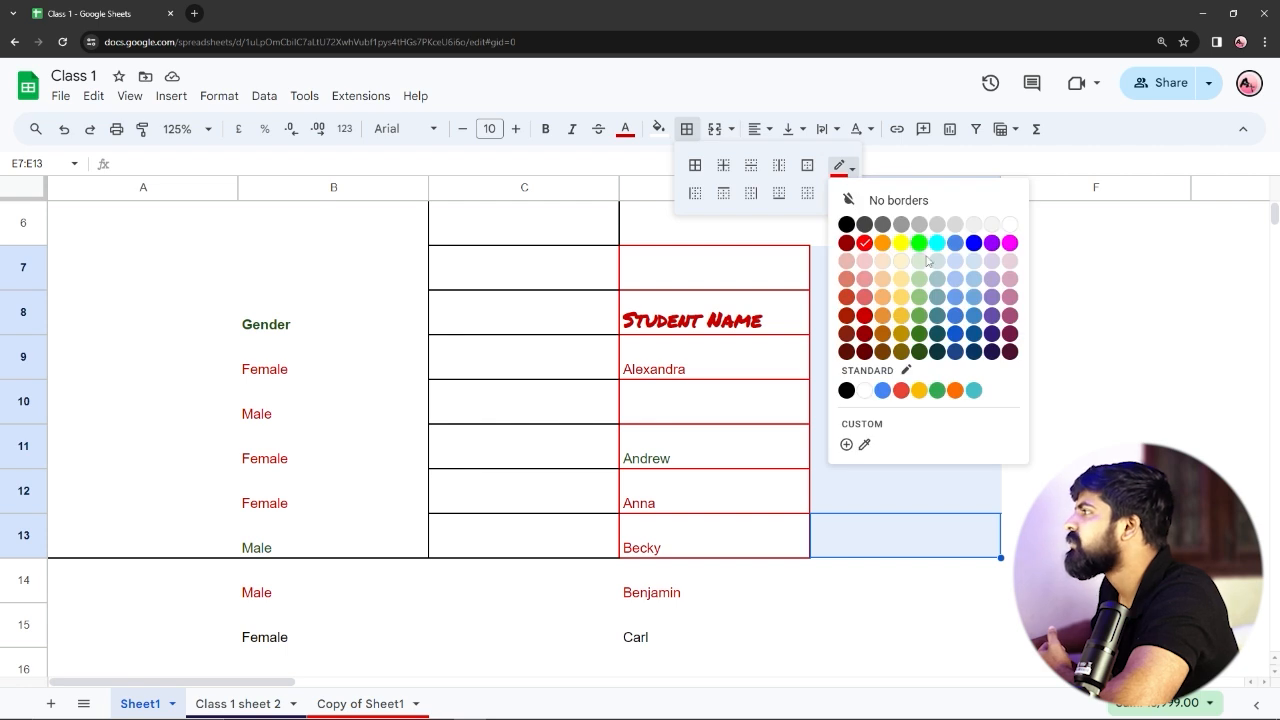
click(920, 354)
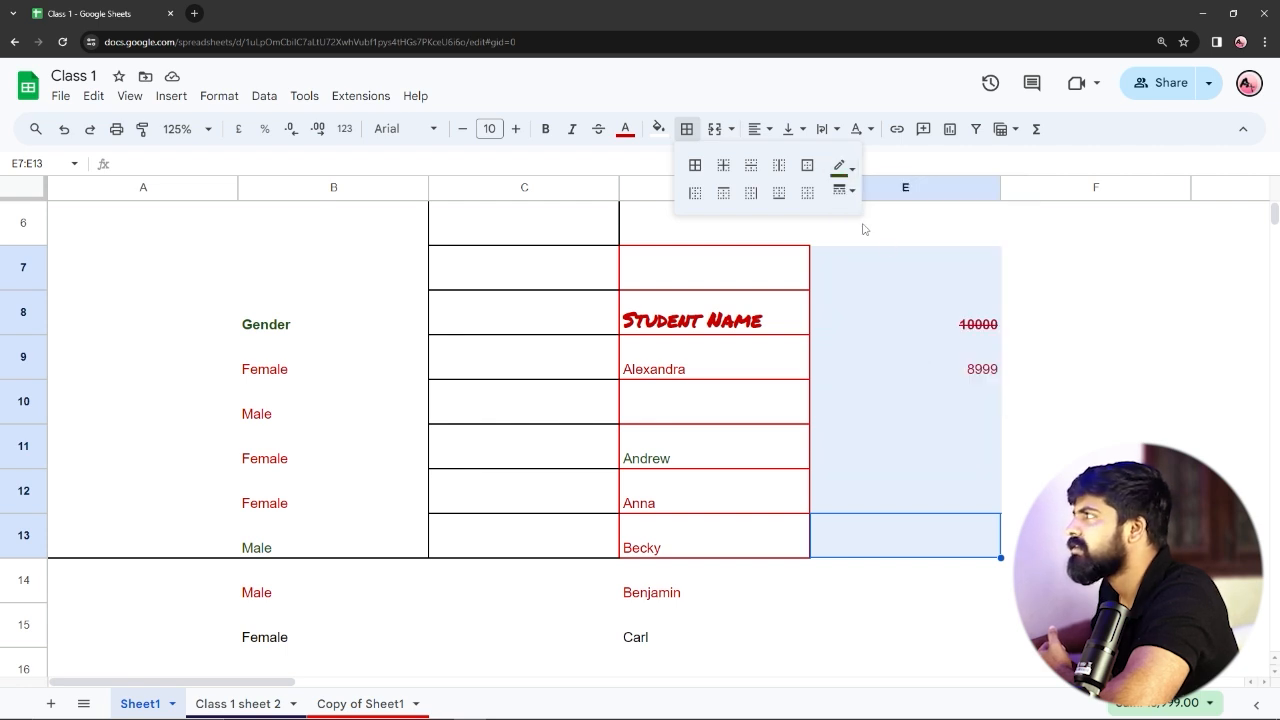
click(845, 190)
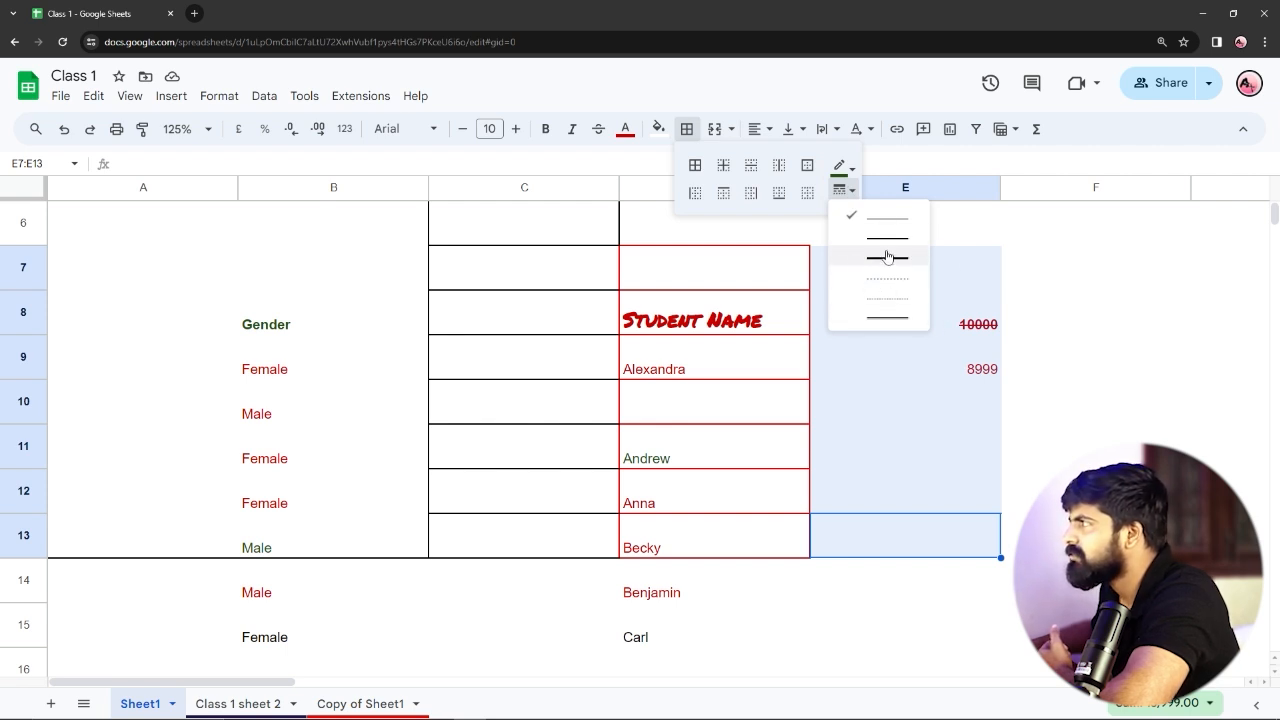
click(884, 320)
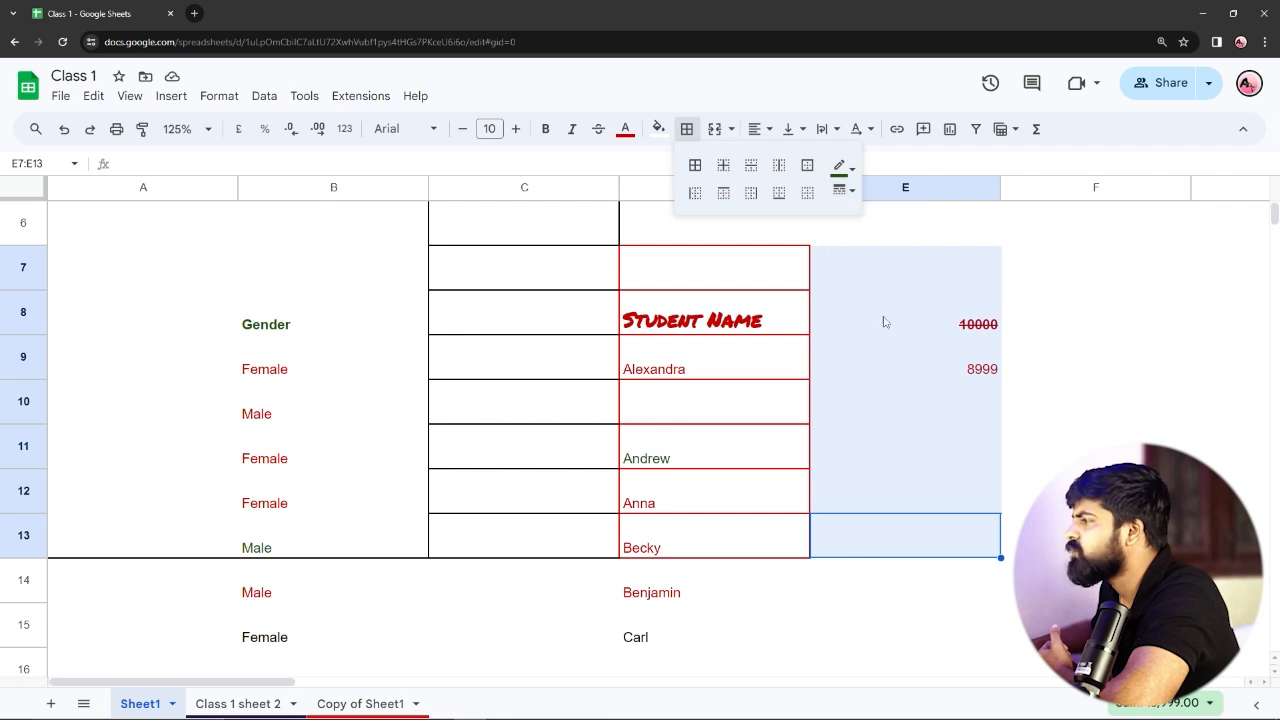
click(695, 165)
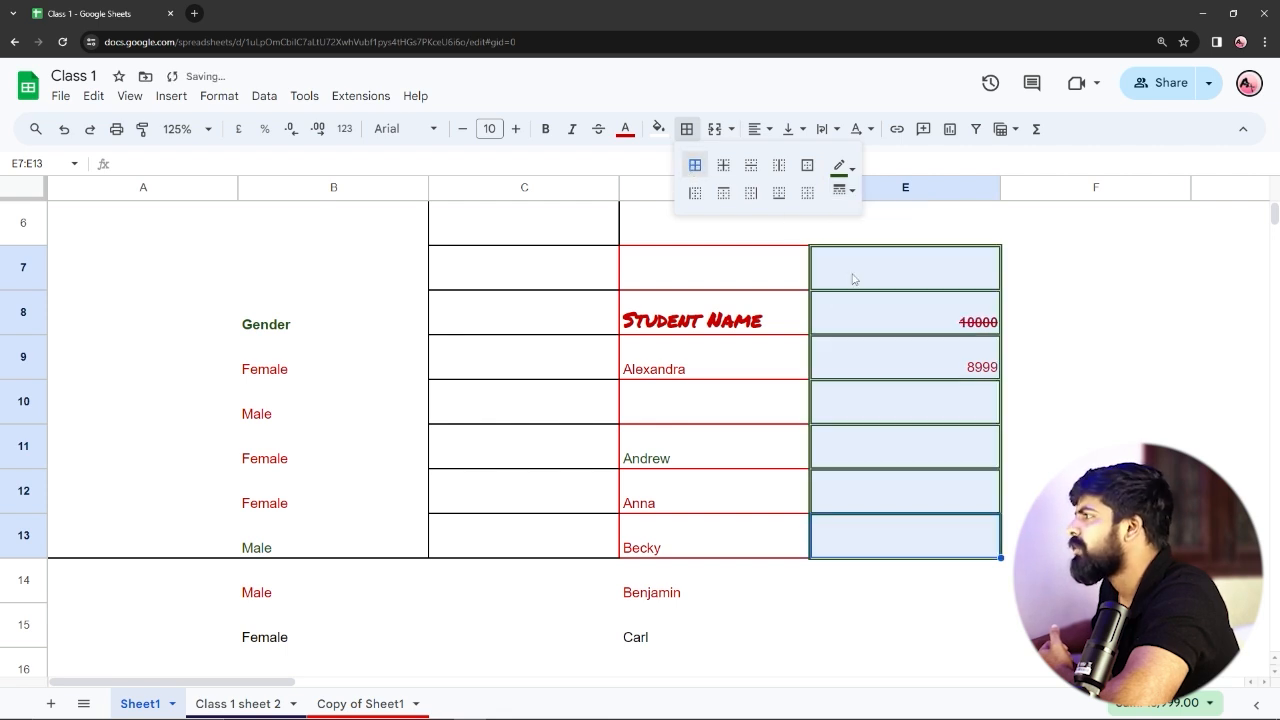
click(1121, 408)
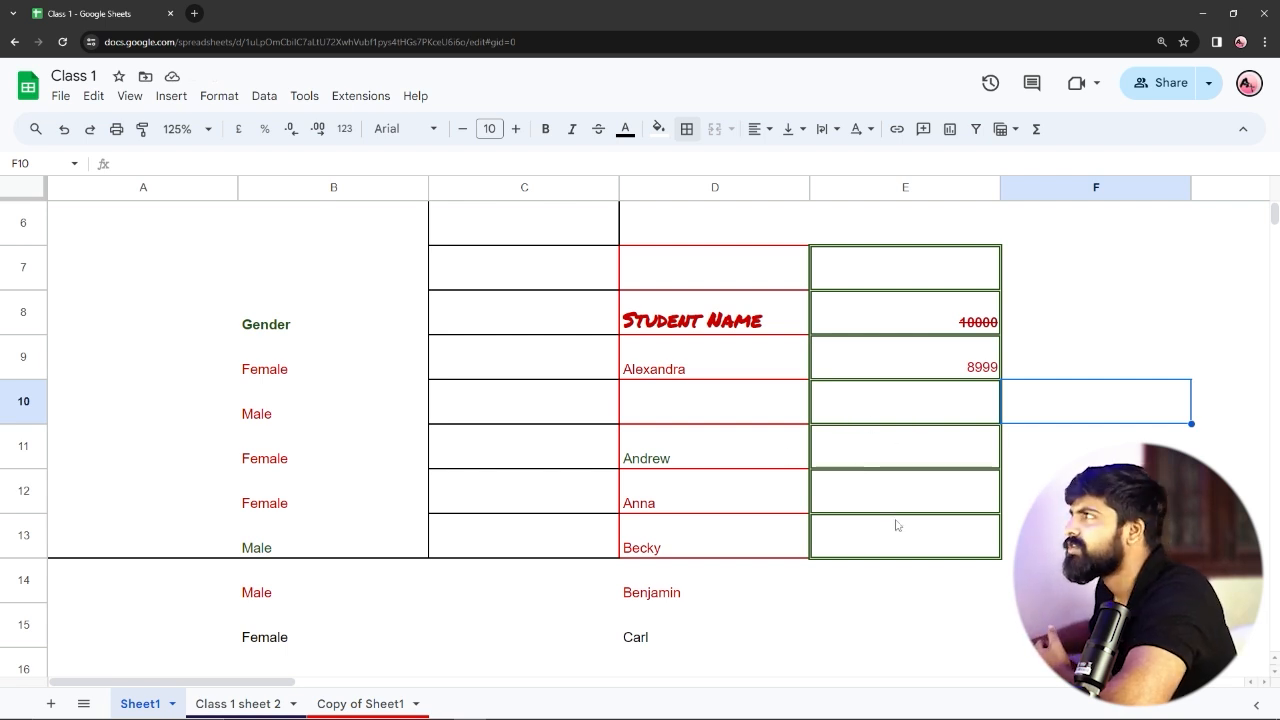
Select the entire sheet, remove all borders from it, and deselect it.
click(895, 591)
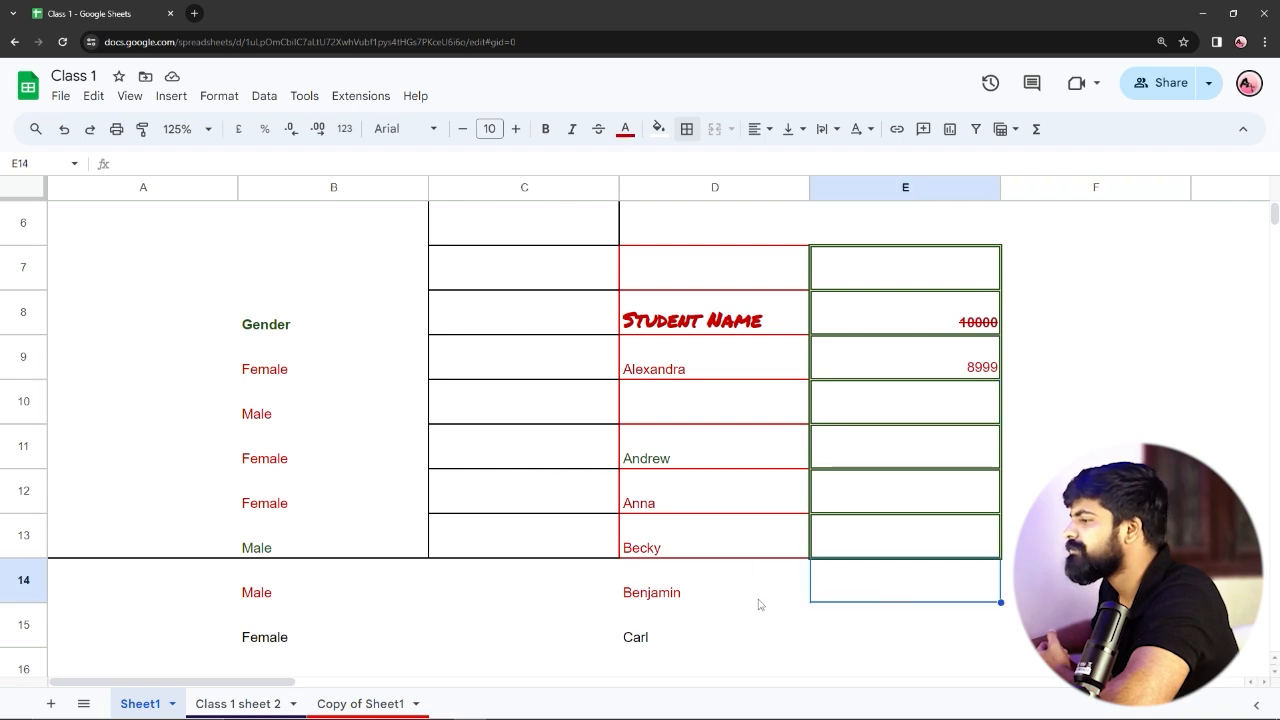
scroll(730, 491, down, 2)
scroll(586, 480, up, 3)
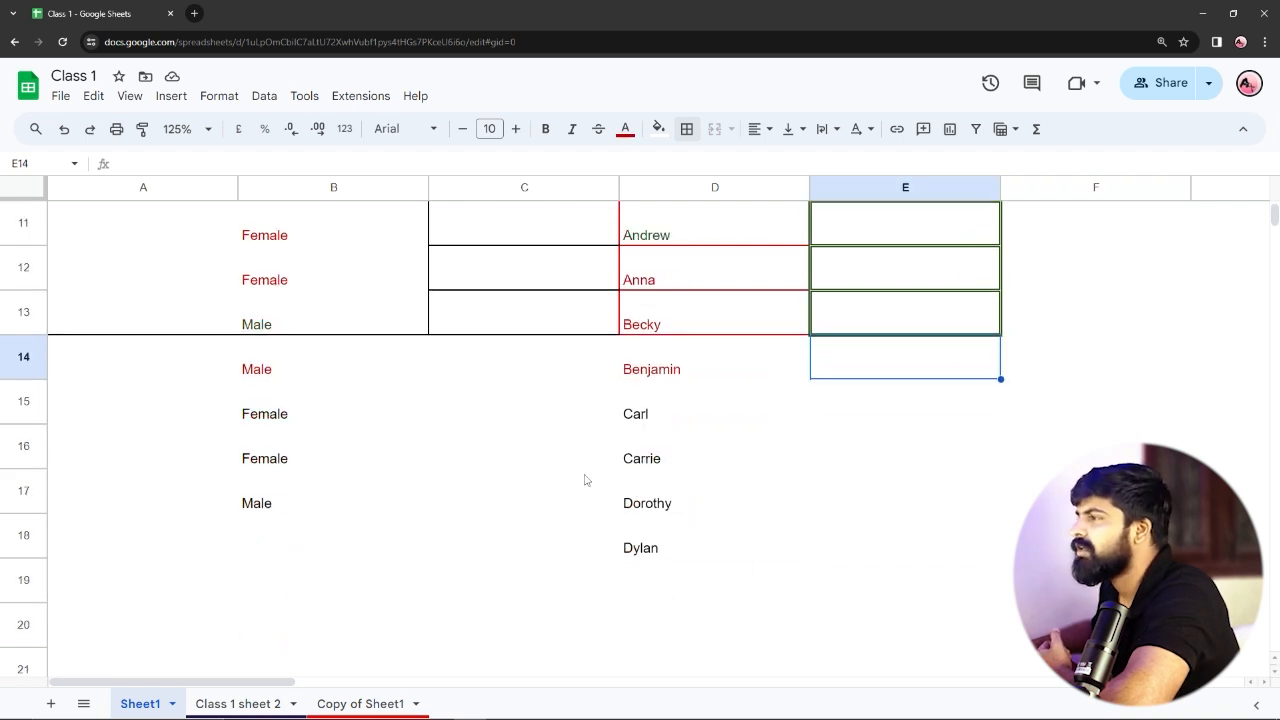
scroll(294, 340, up, 5)
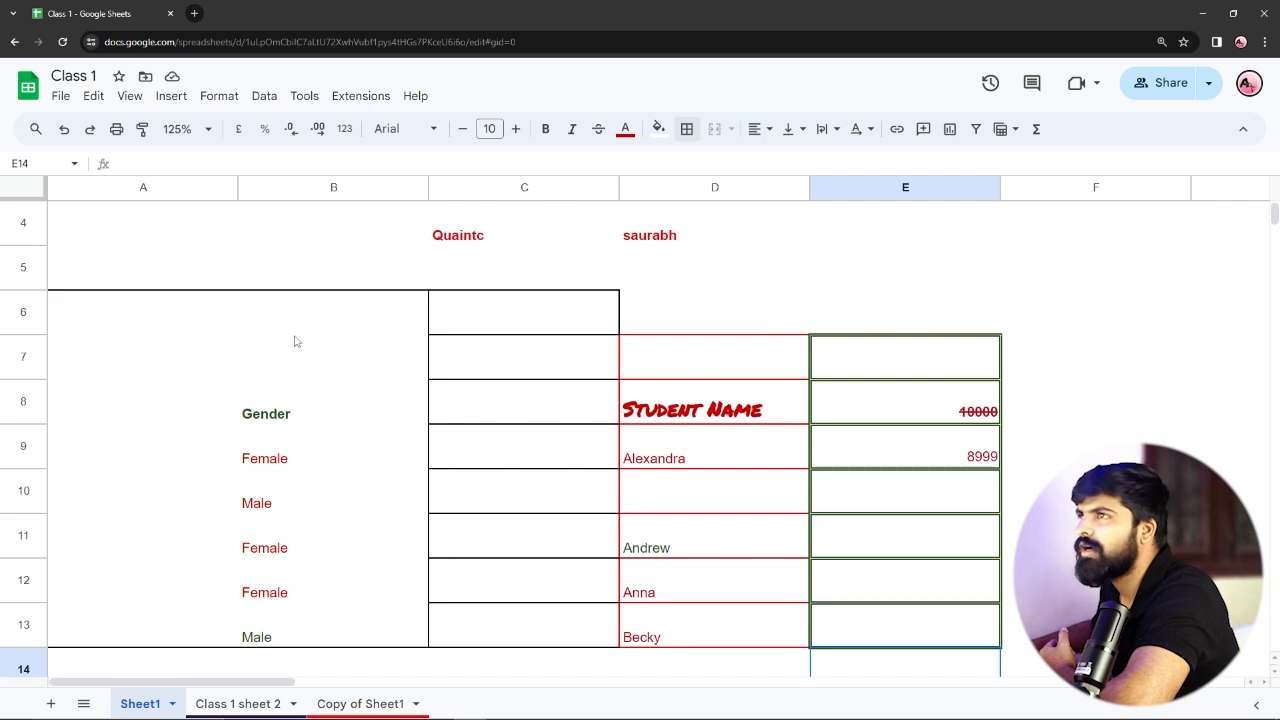
click(12, 190)
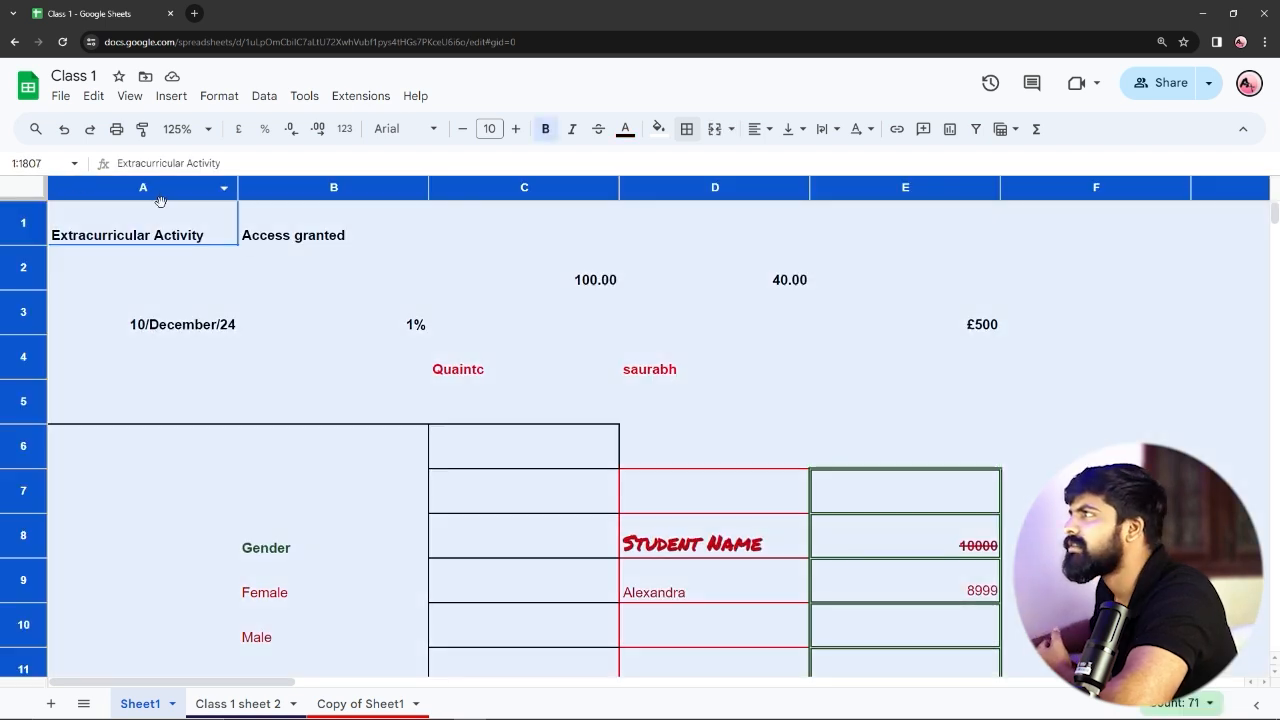
click(687, 129)
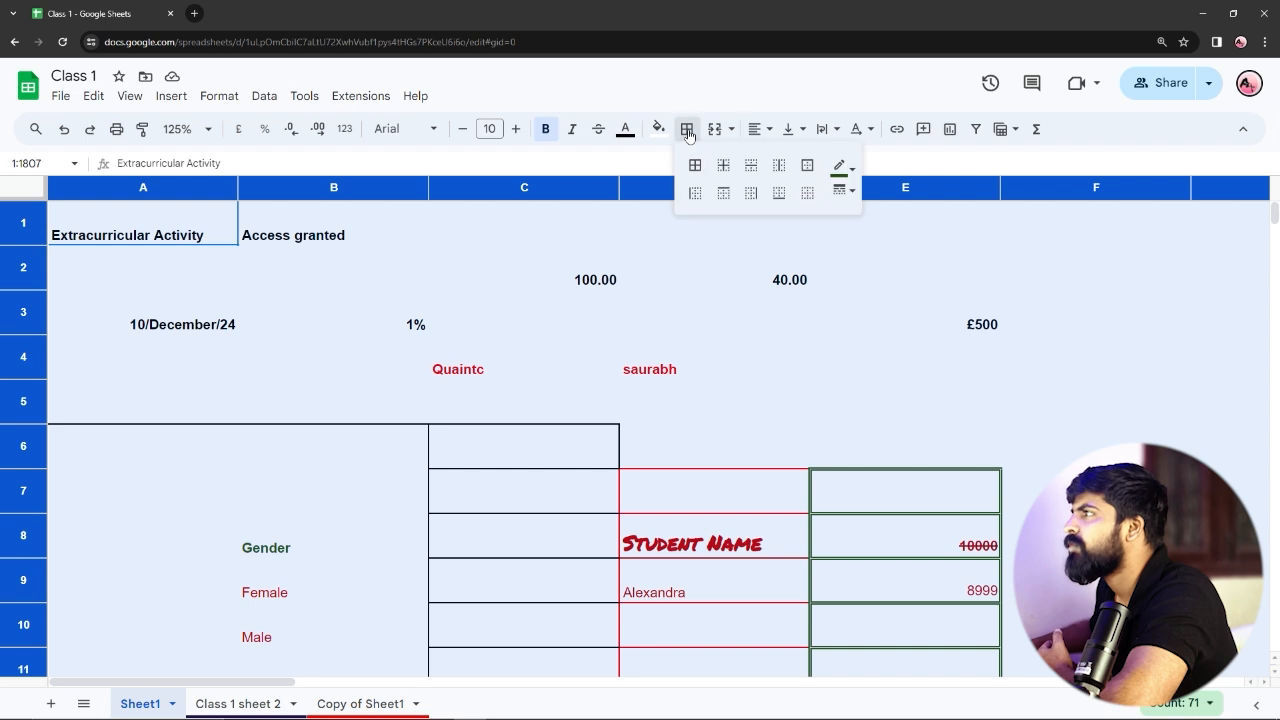
click(807, 193)
click(507, 371)
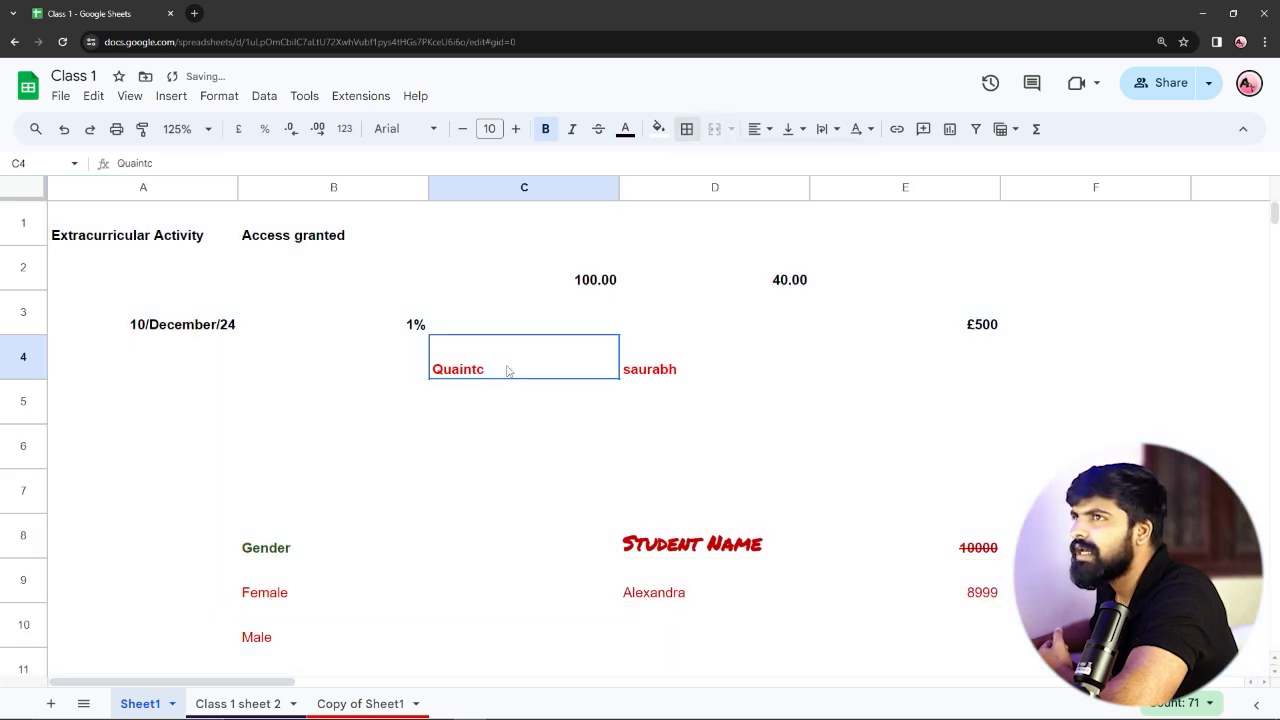
scroll(565, 527, down, 3)
scroll(606, 437, up, 2)
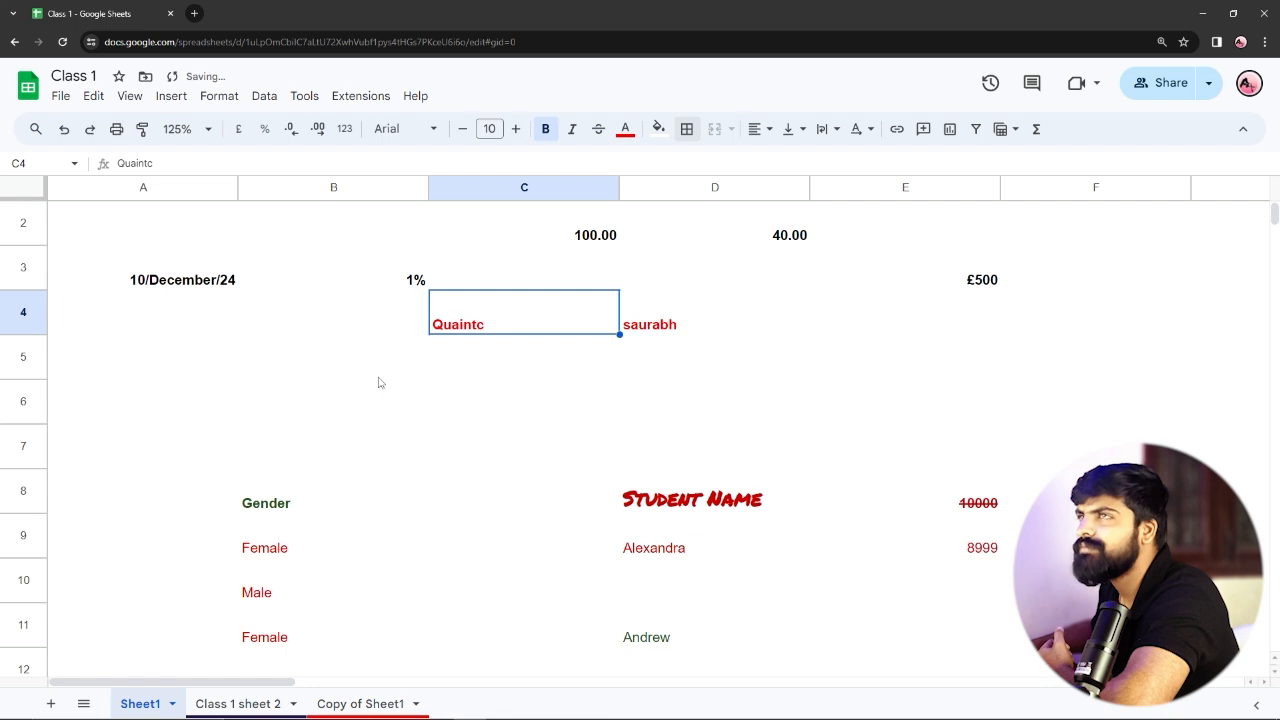
Turn the gridlines of Sheet1 back on.
click(130, 95)
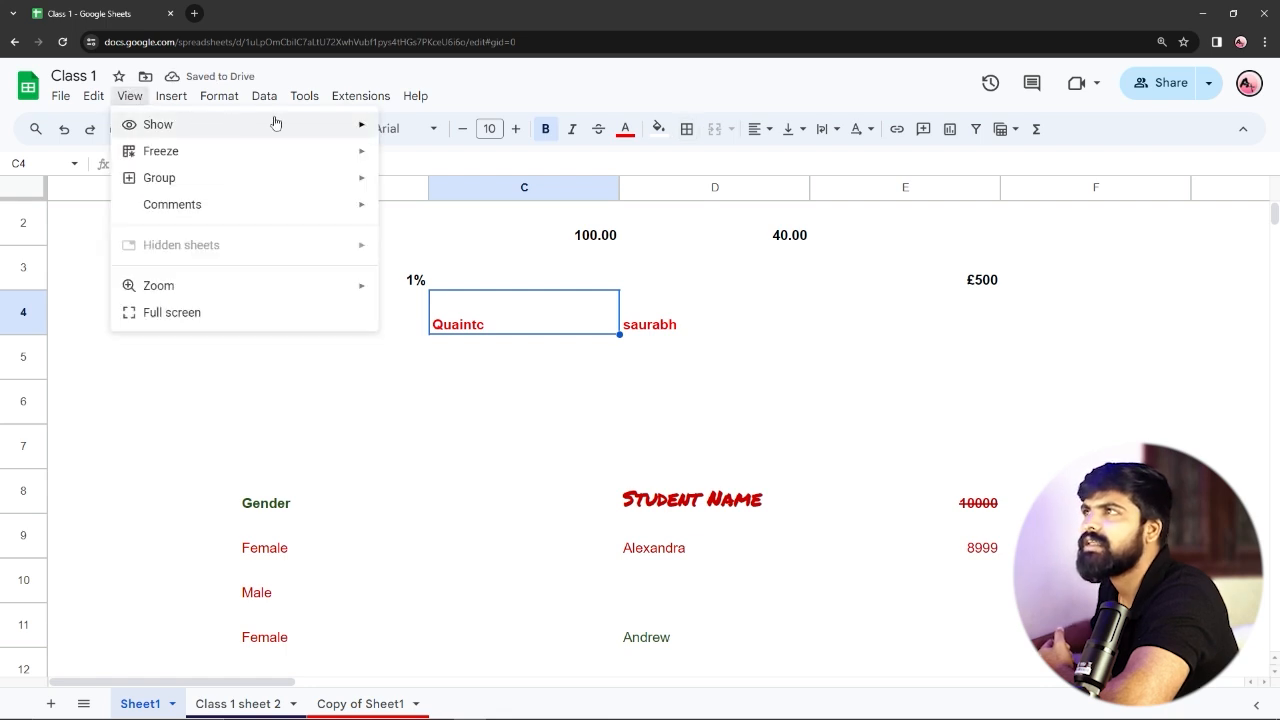
mouse_move(358, 126)
click(443, 157)
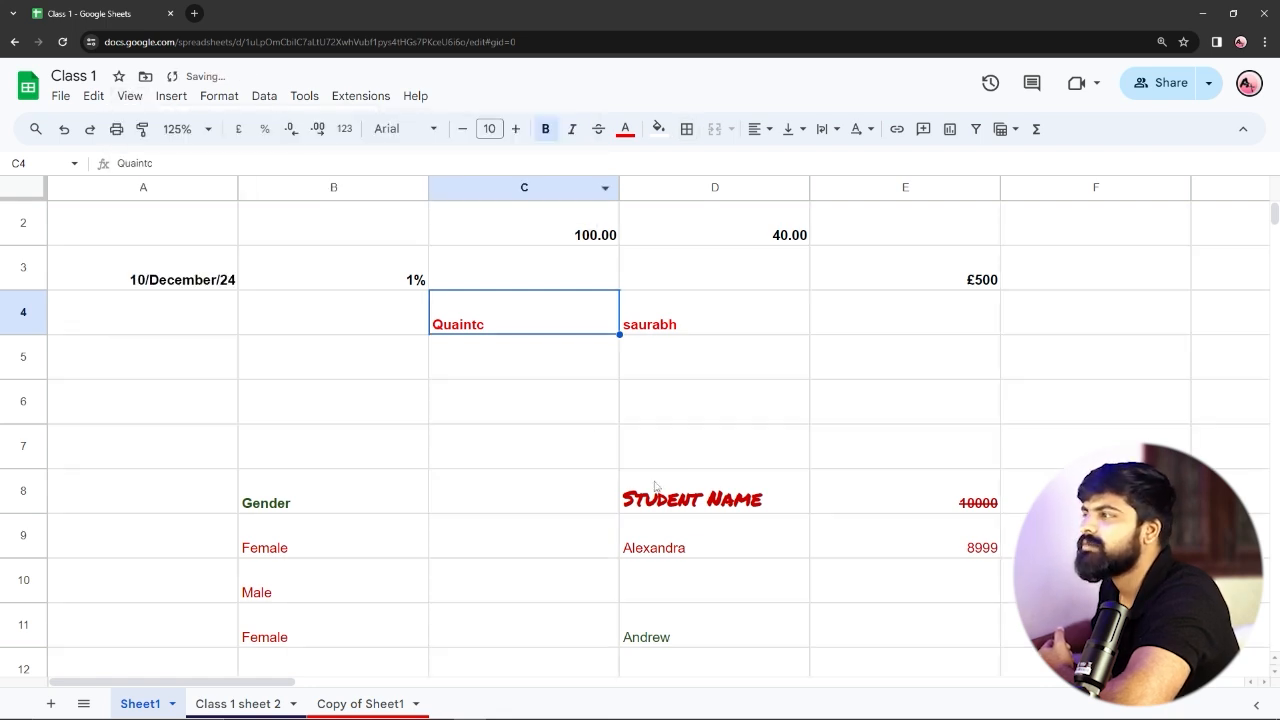
click(682, 418)
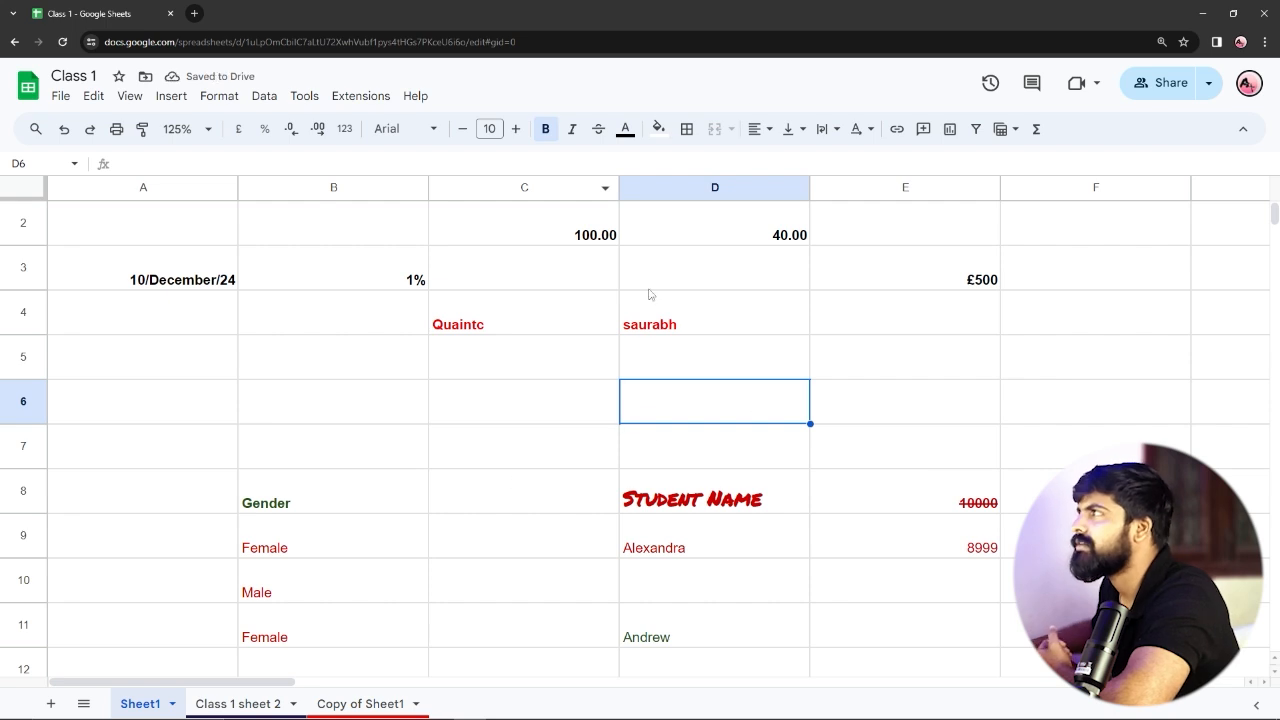
scroll(604, 373, down, 1)
scroll(606, 371, up, 1)
scroll(612, 380, down, 2)
scroll(617, 386, up, 2)
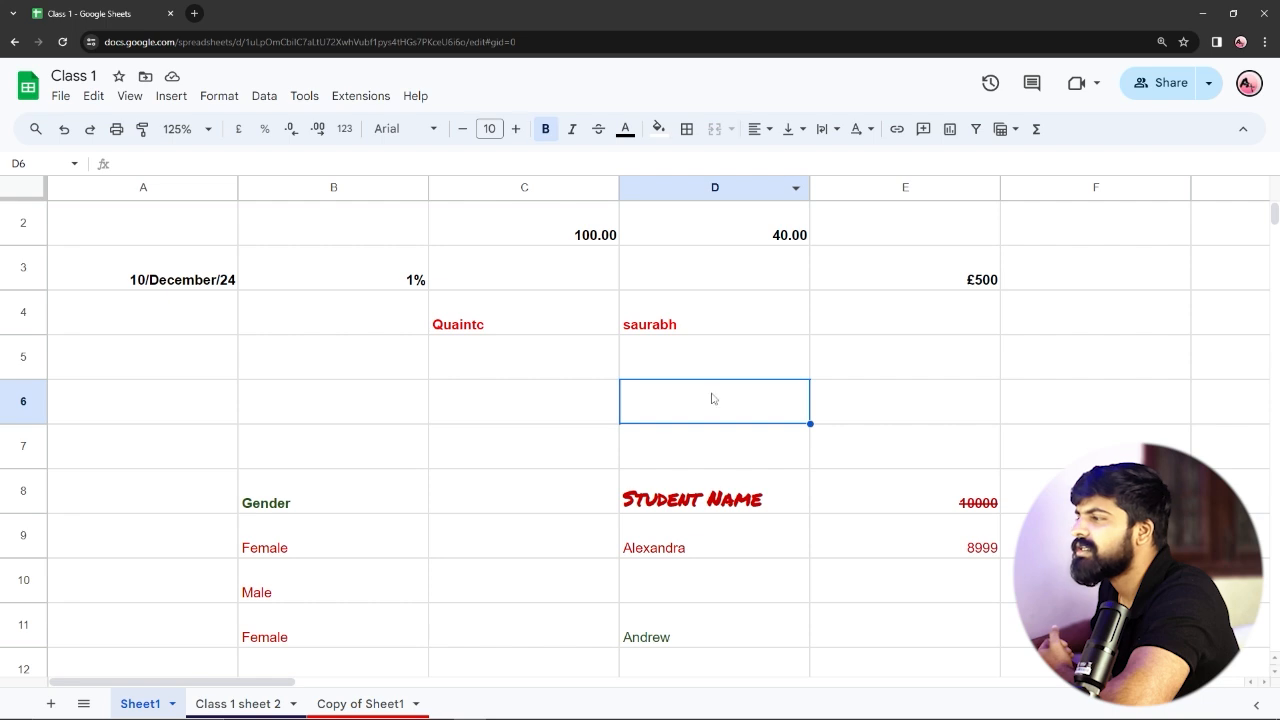
Merge all cells of the range D7:D10, suppressing the merge warning for 5 minutes.
scroll(571, 434, down, 3)
drag(621, 332, 729, 436)
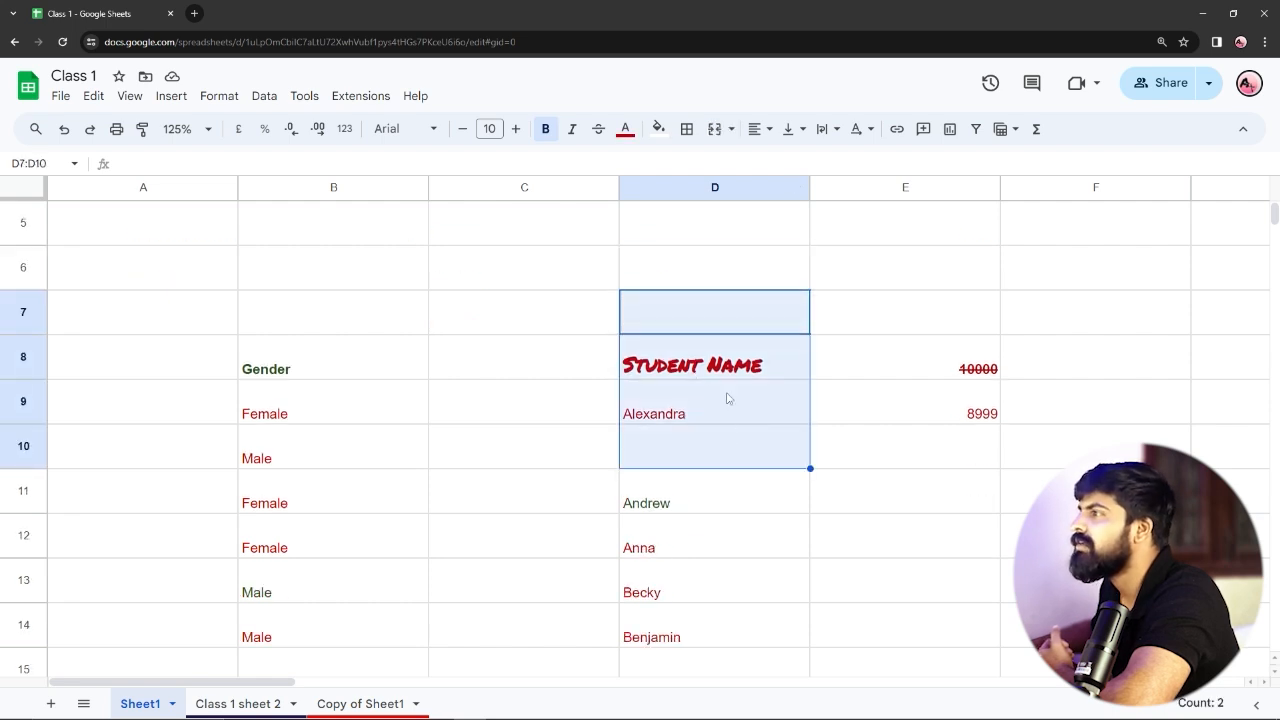
click(732, 130)
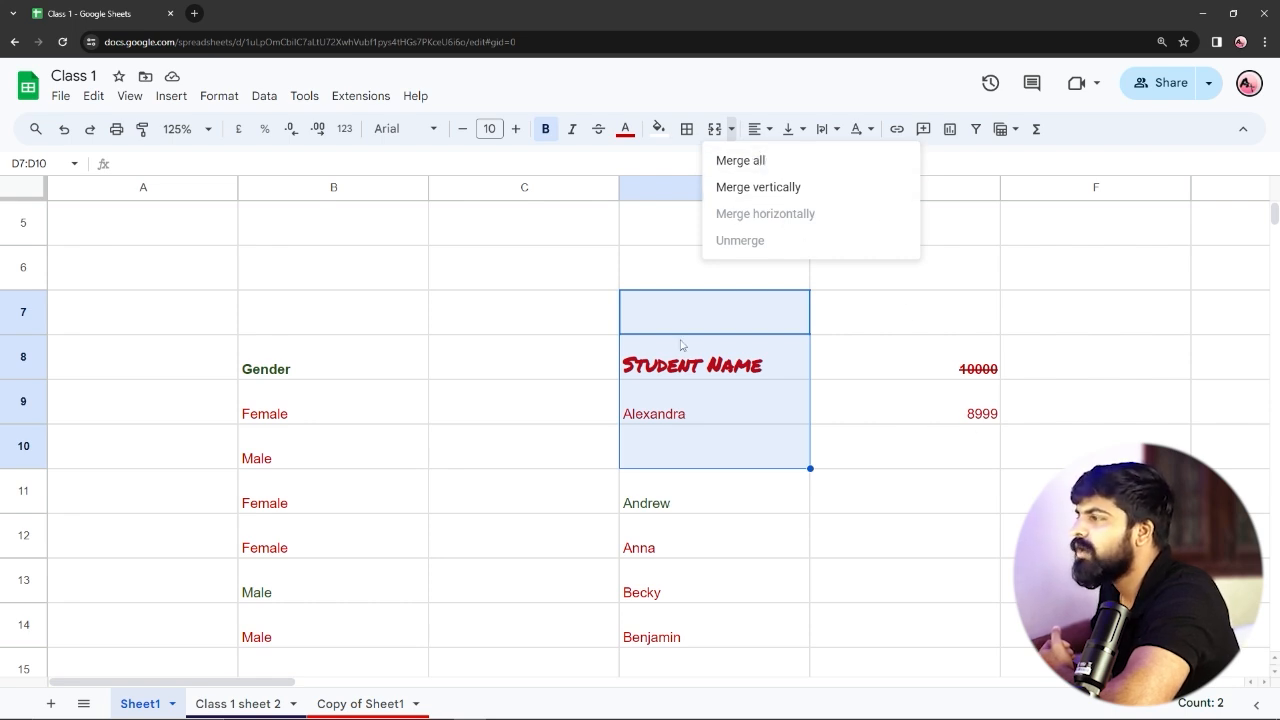
click(763, 162)
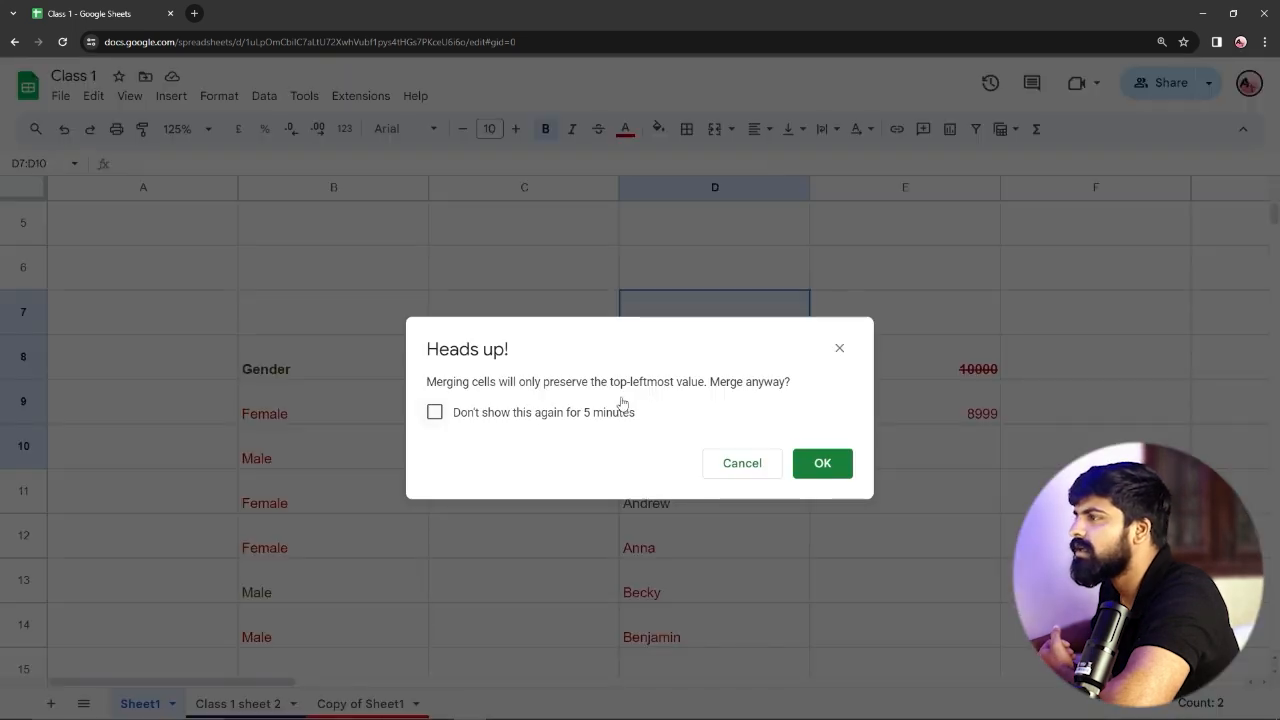
click(435, 412)
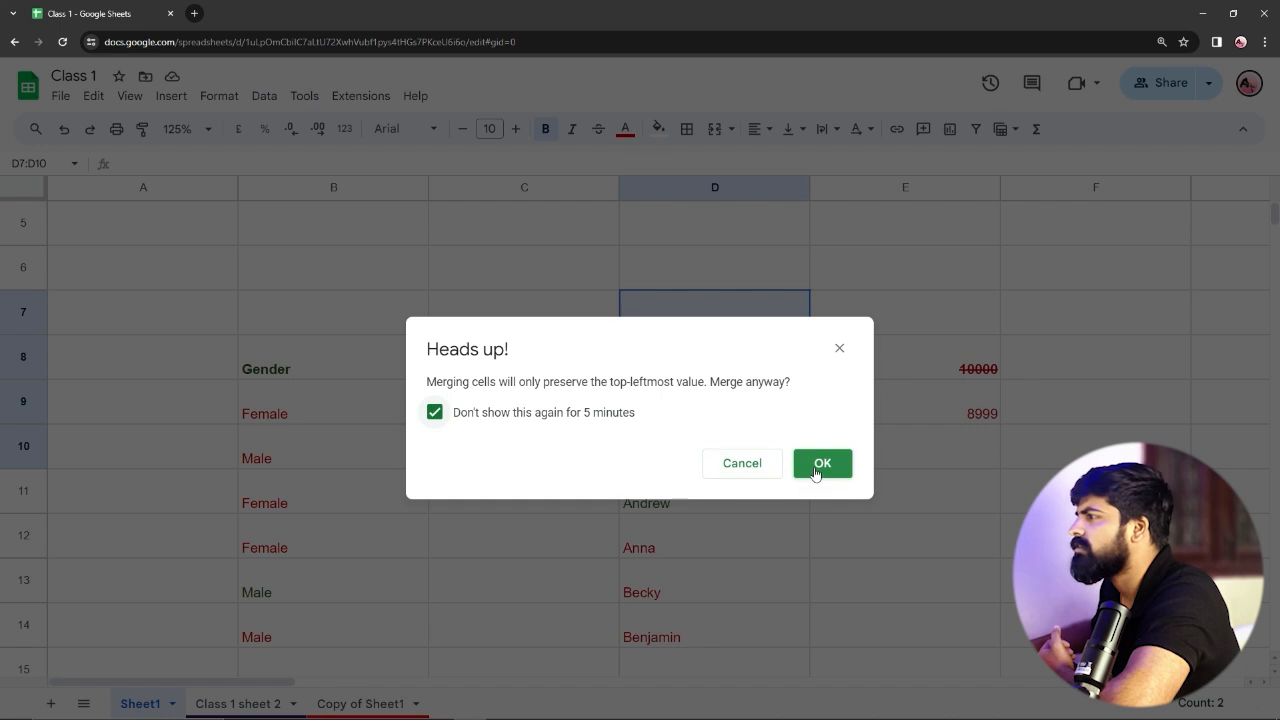
click(822, 465)
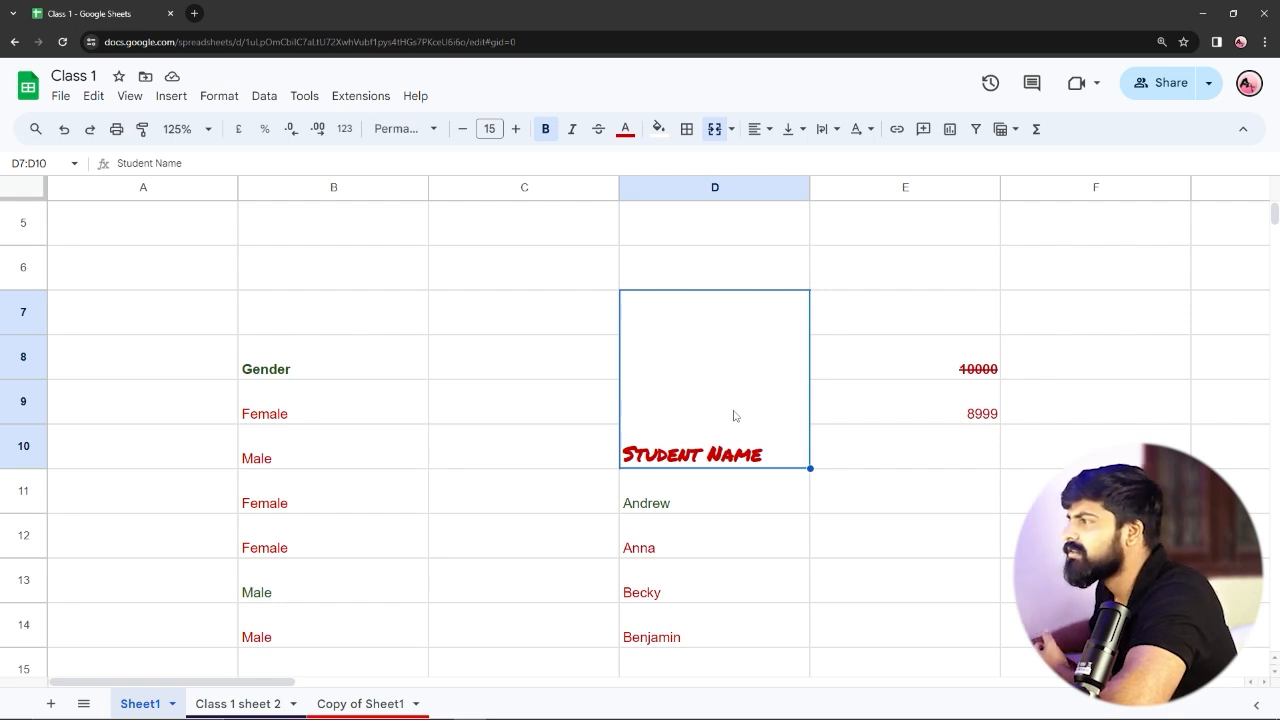
Unmerge the range D7:D10 and deselect it.
click(731, 129)
click(738, 242)
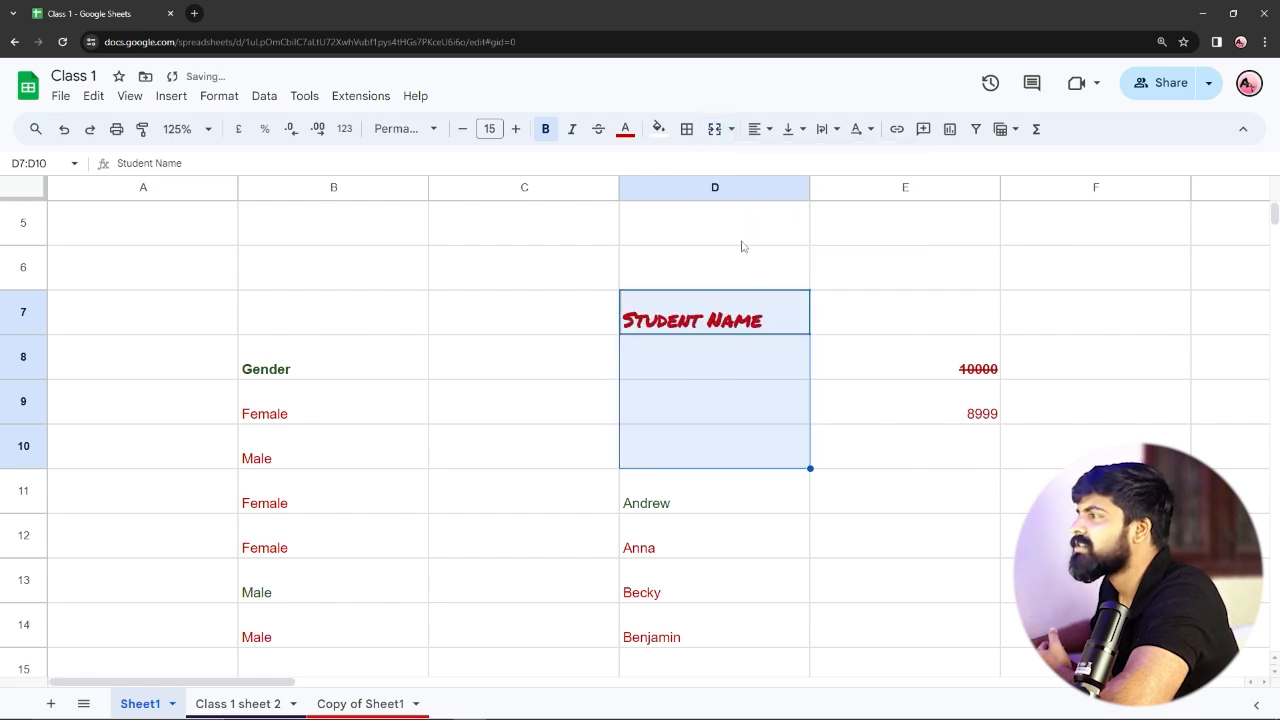
click(455, 393)
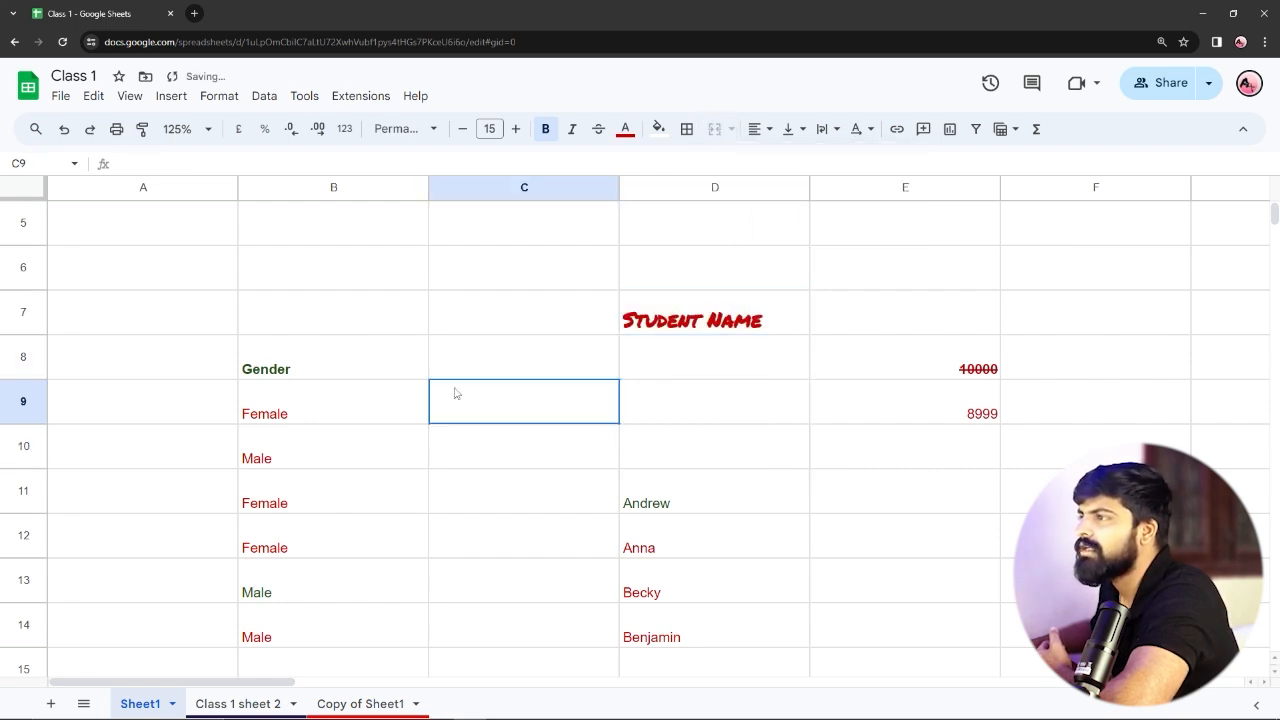
Merge the range B11:D12 horizontally and deselect it.
drag(236, 332, 566, 410)
click(235, 484)
drag(251, 480, 620, 518)
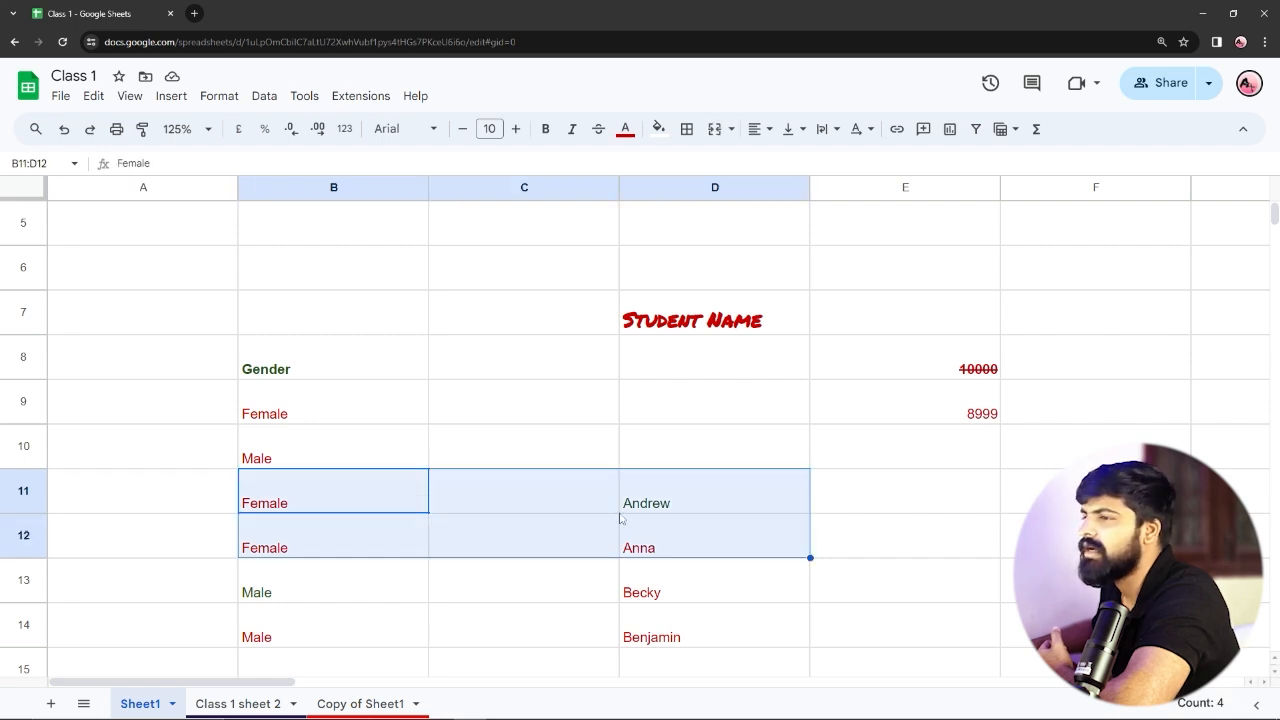
click(733, 129)
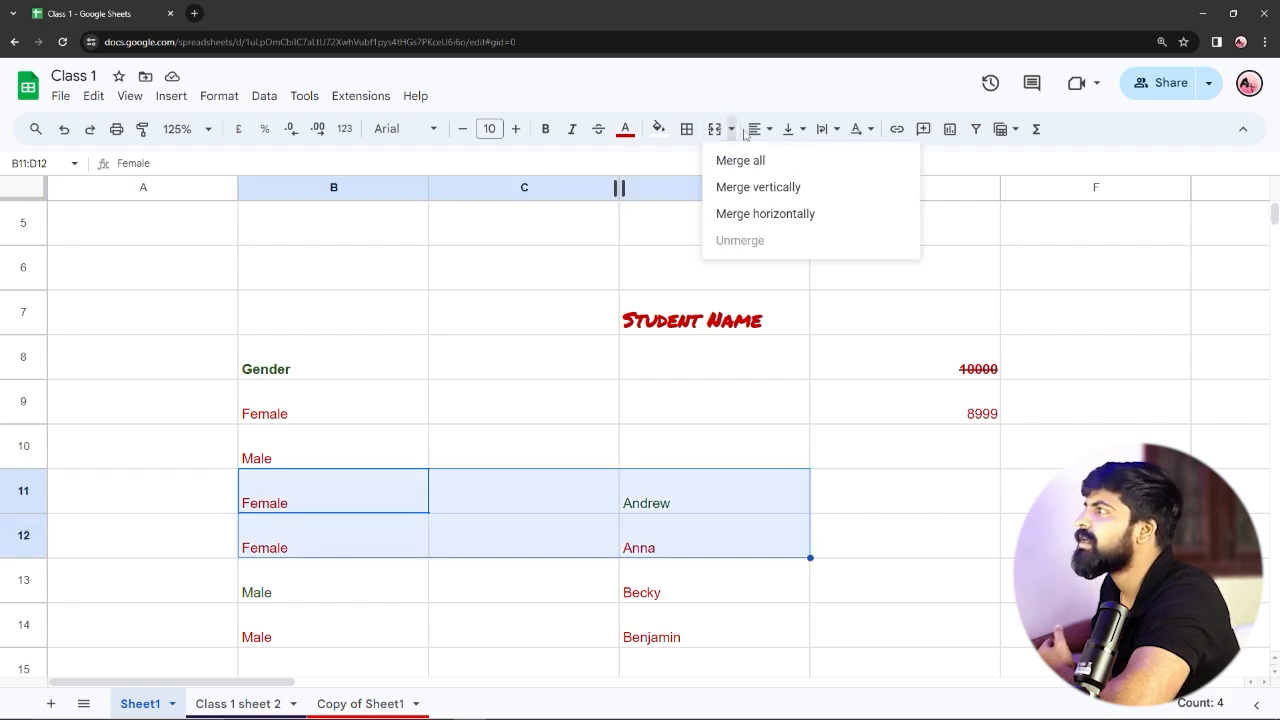
click(779, 218)
click(505, 407)
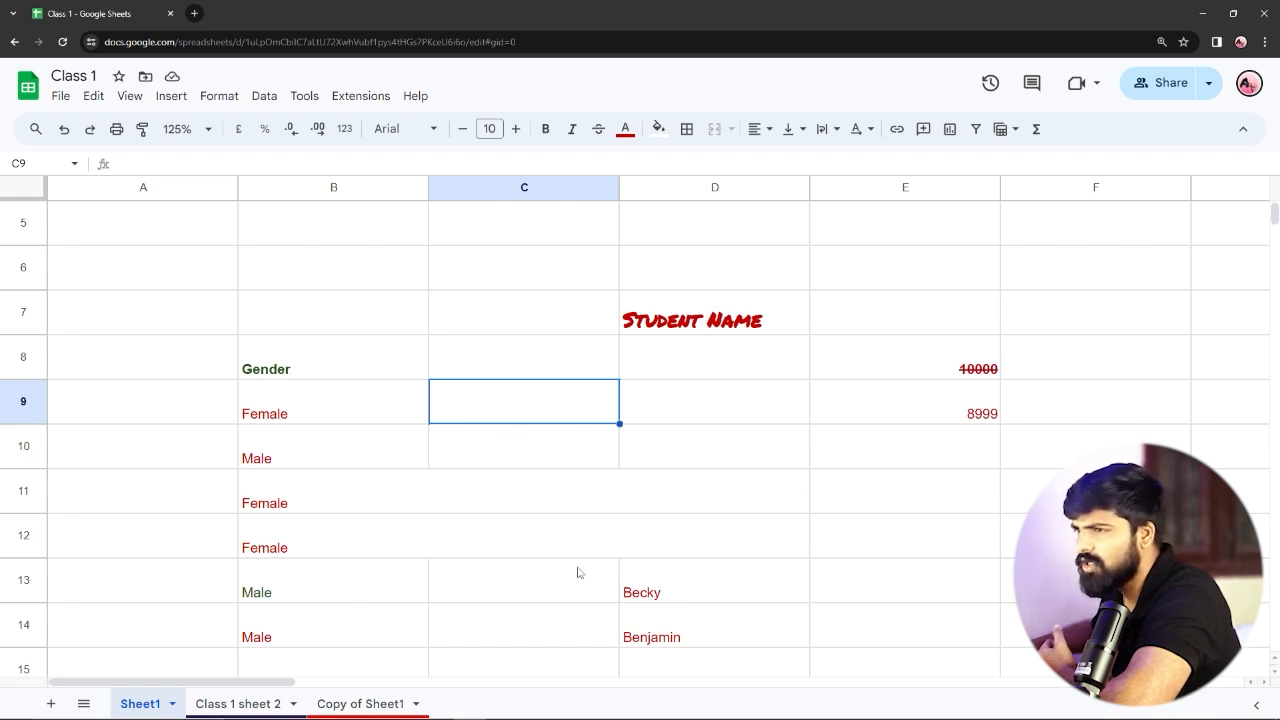
Apply all borders to the range A10:D13 and deselect it.
drag(220, 462, 726, 594)
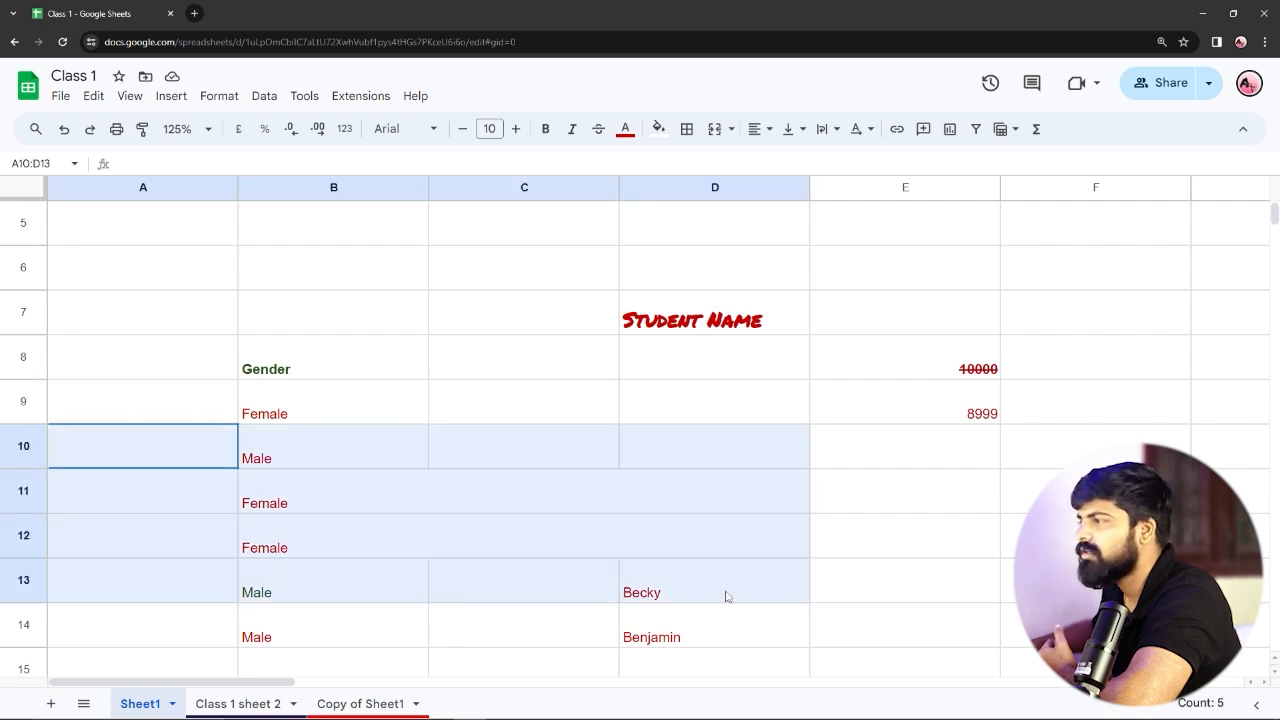
click(687, 129)
click(695, 165)
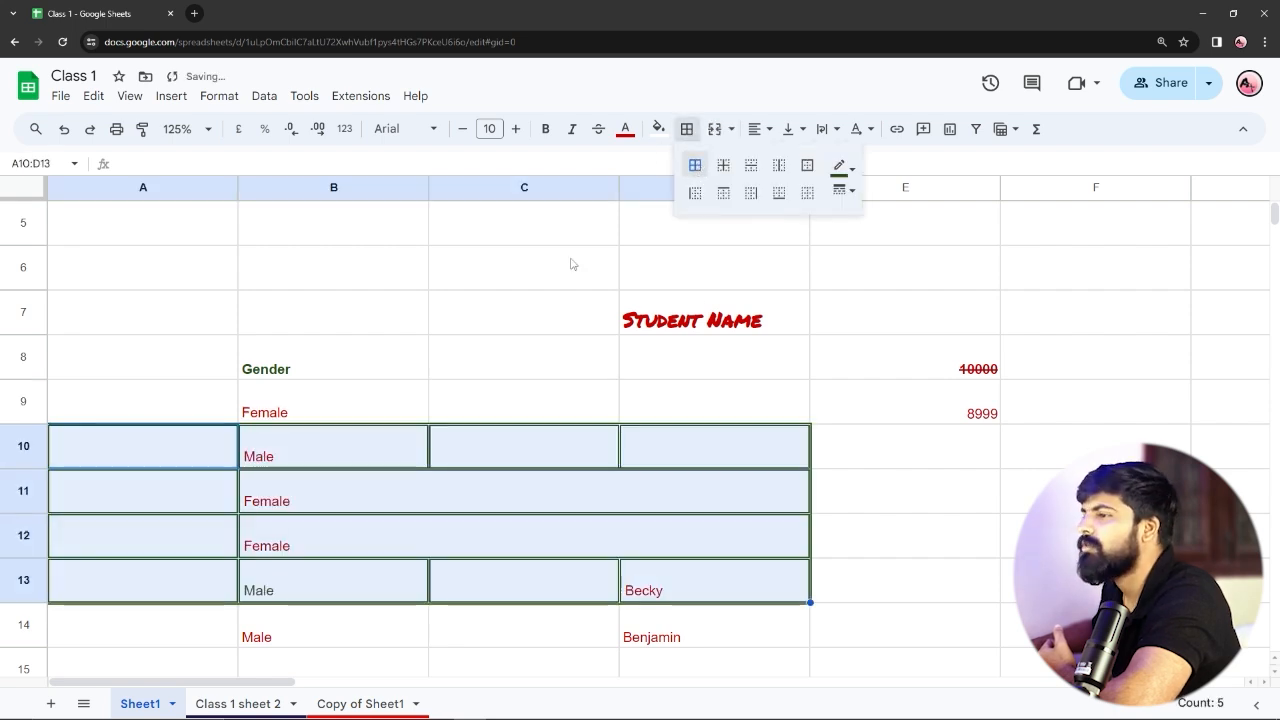
click(450, 287)
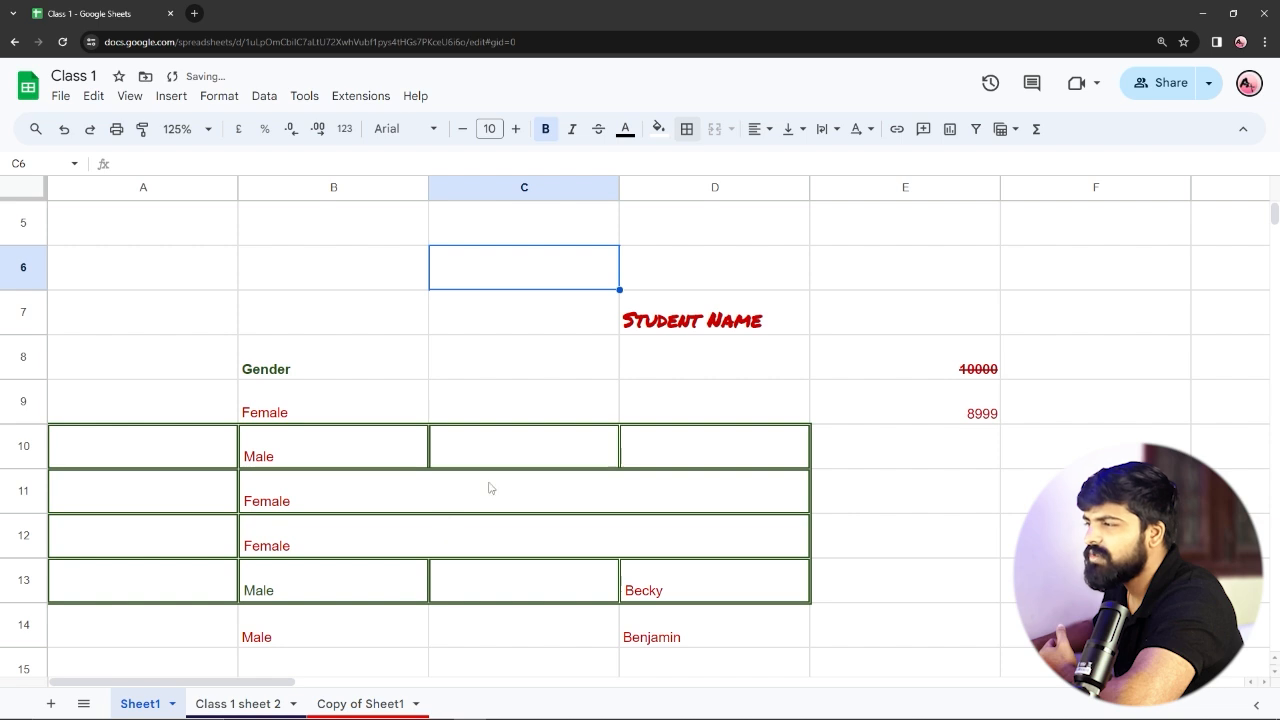
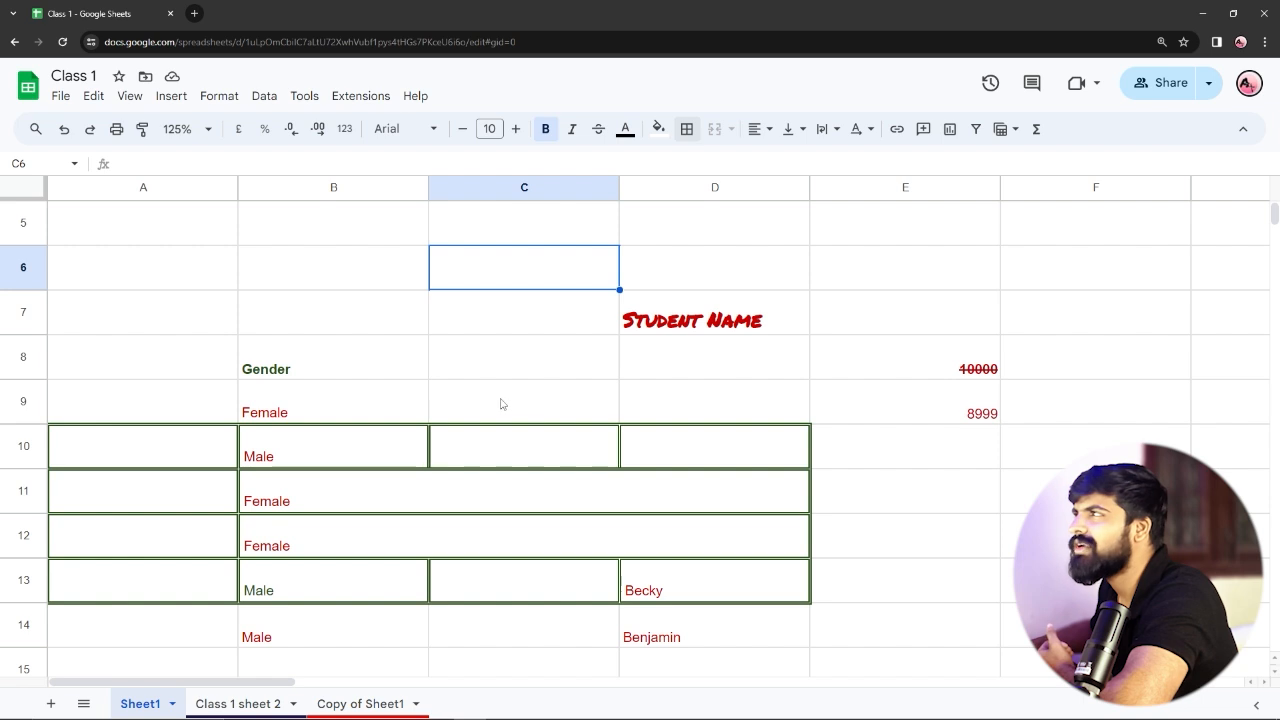
Enter a person's first name in the empty cell C20 below the student list.
scroll(709, 446, down, 5)
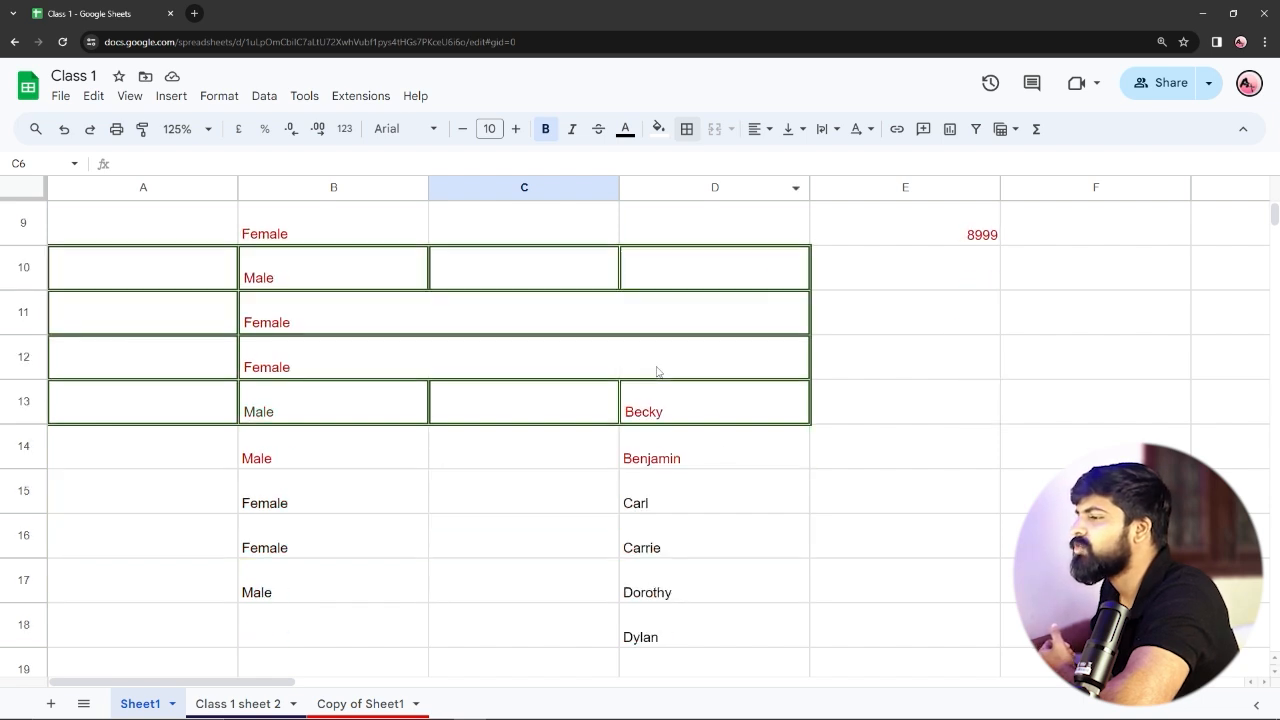
scroll(624, 368, down, 1)
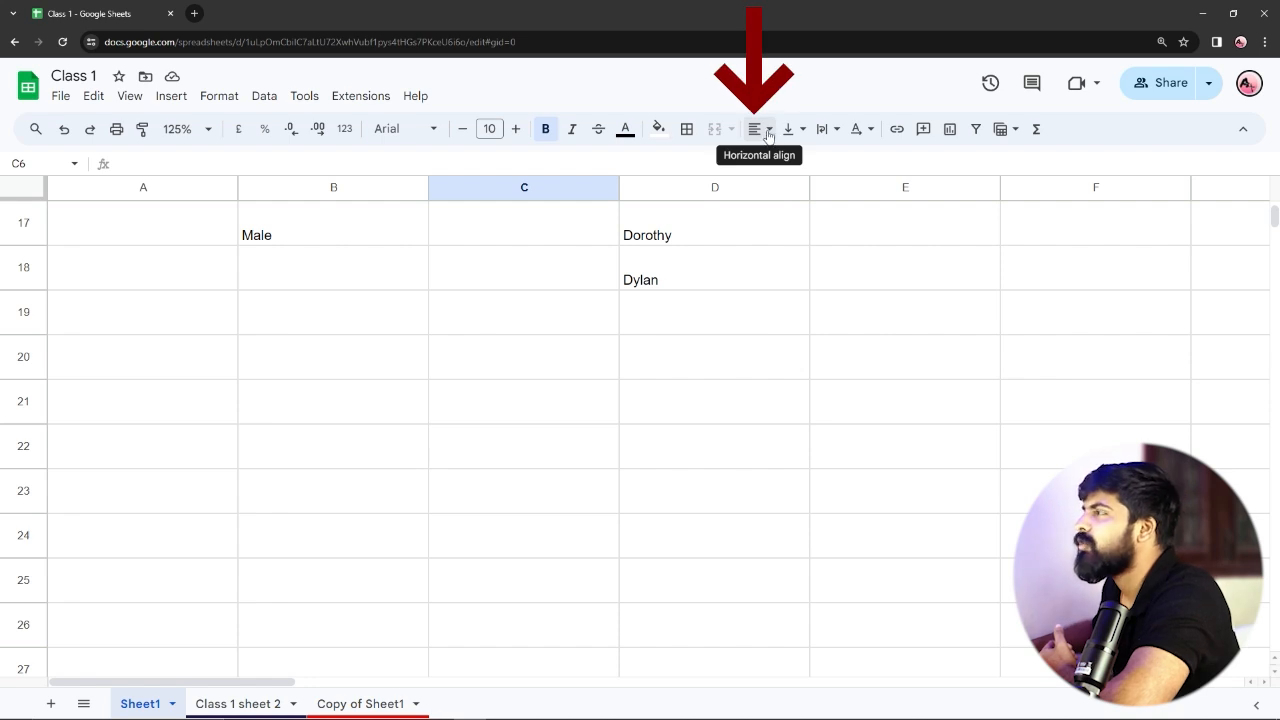
scroll(653, 384, down, 2)
scroll(640, 357, up, 3)
scroll(630, 365, down, 2)
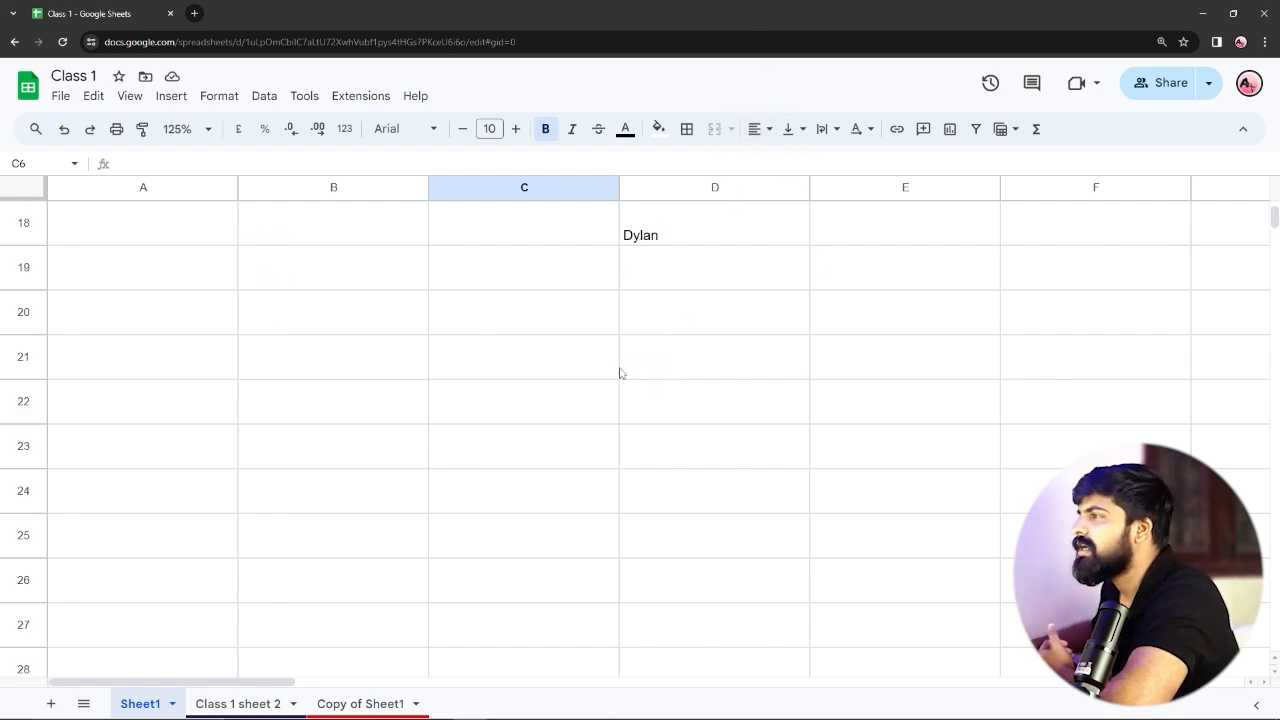
double_click(494, 323)
text(Saurabh)
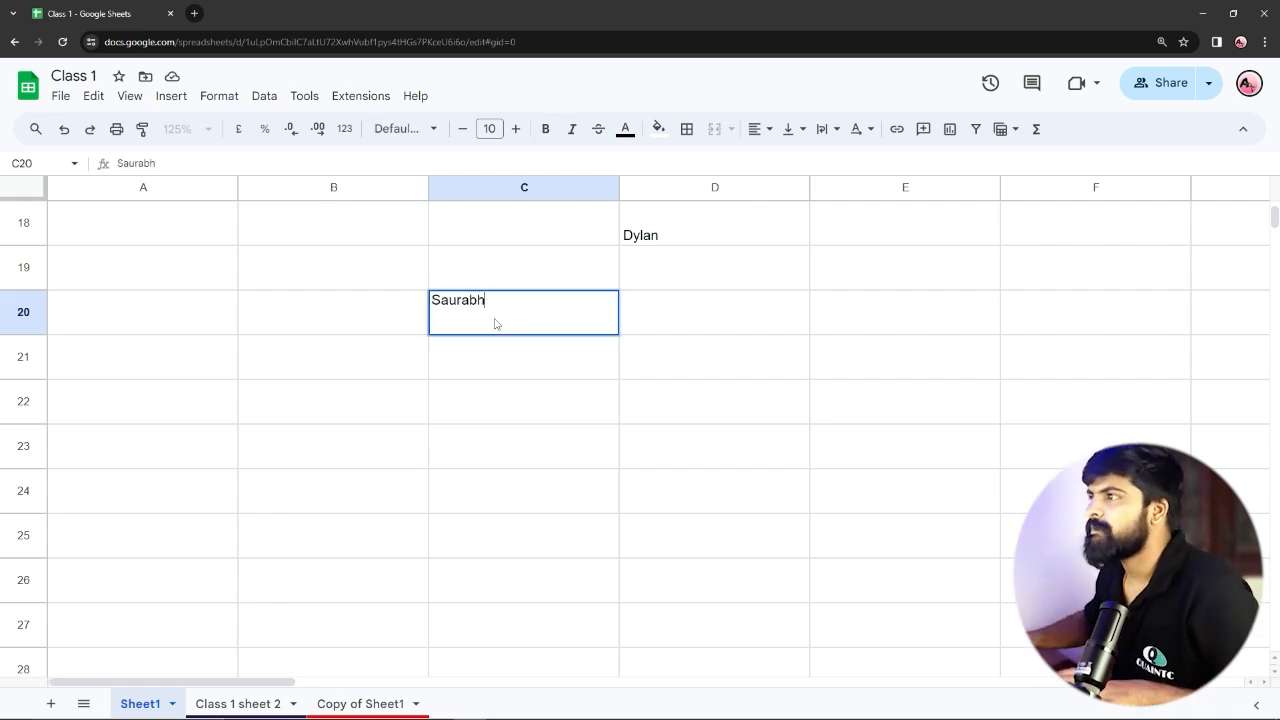
click(502, 370)
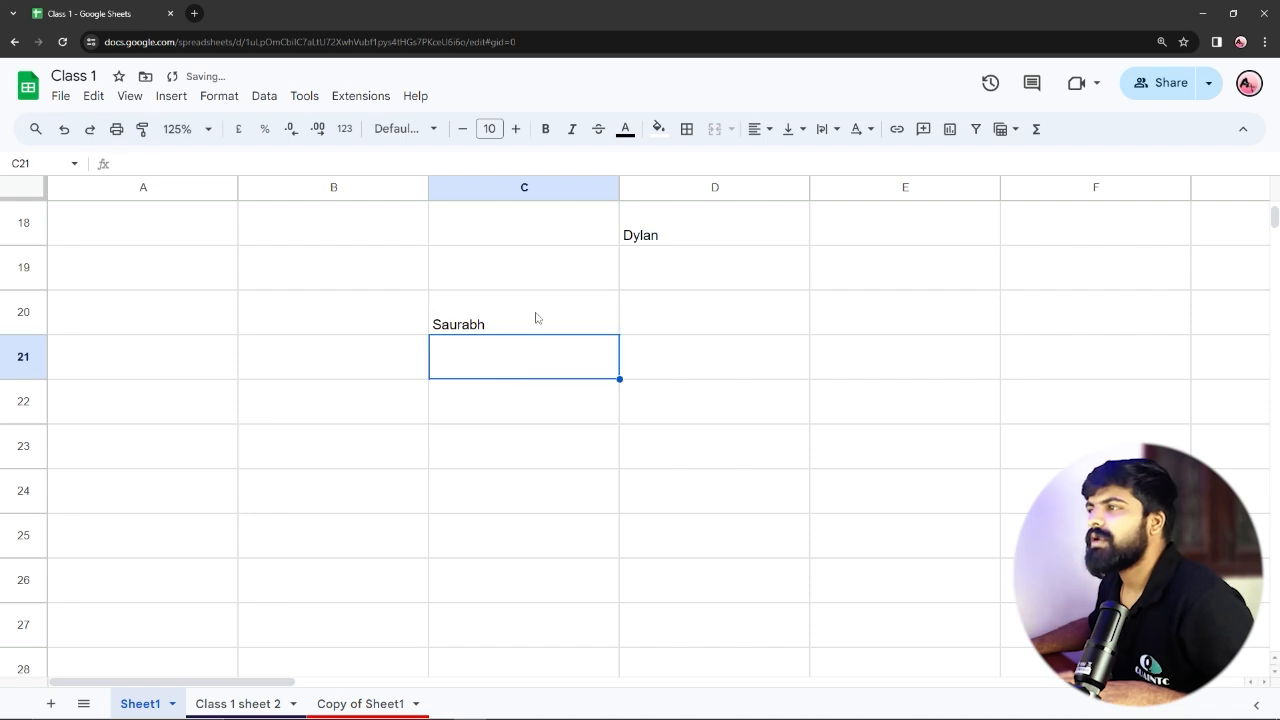
Enter the number 10 in cells D20 and D21.
click(455, 322)
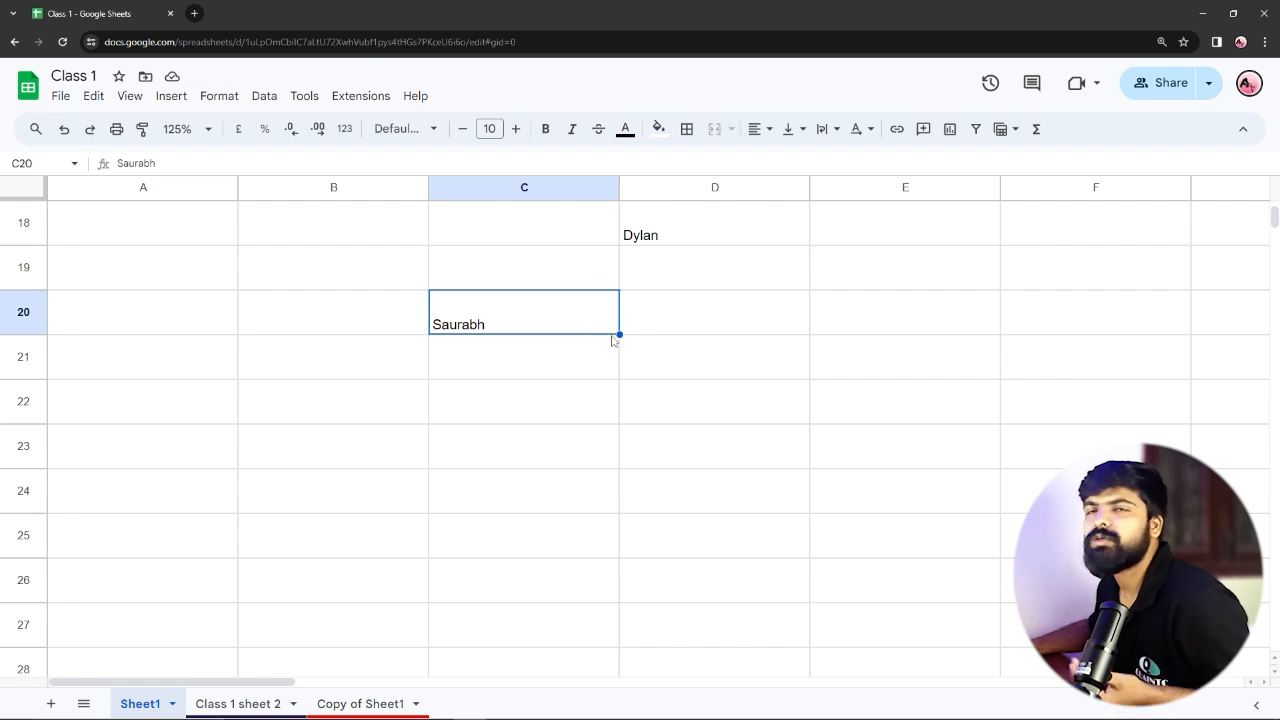
click(714, 320)
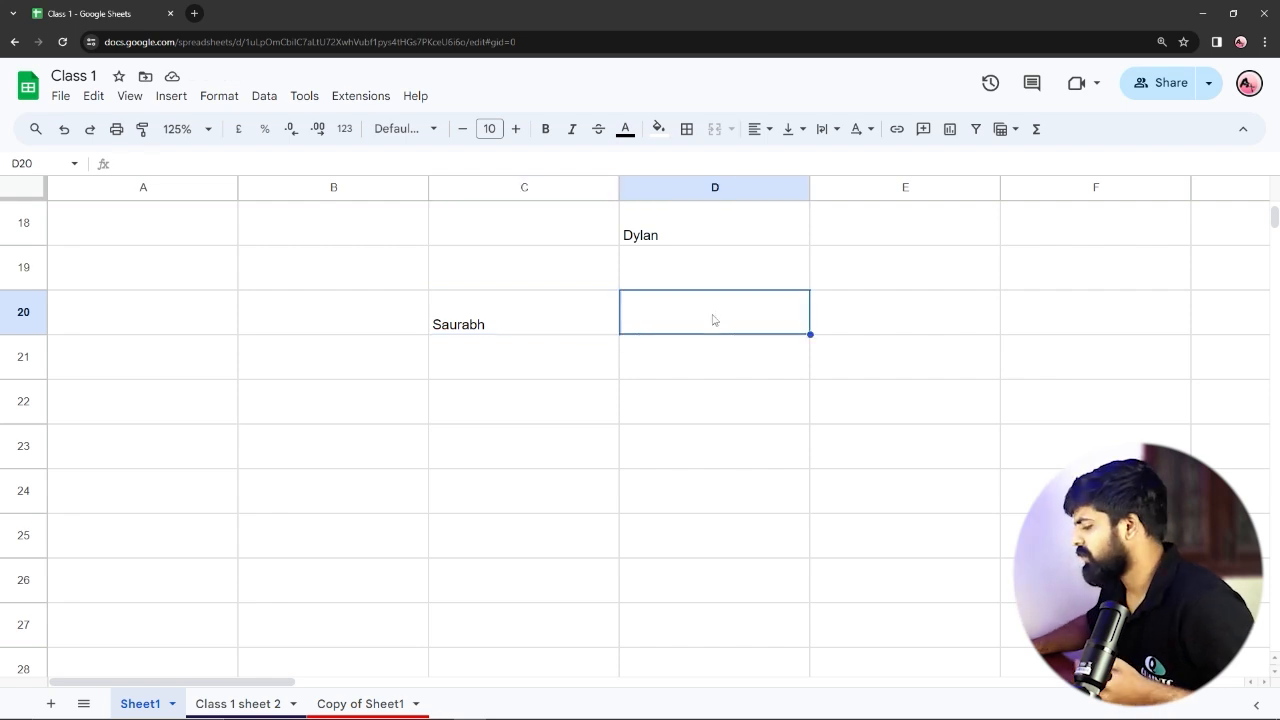
click(813, 302)
double_click(673, 305)
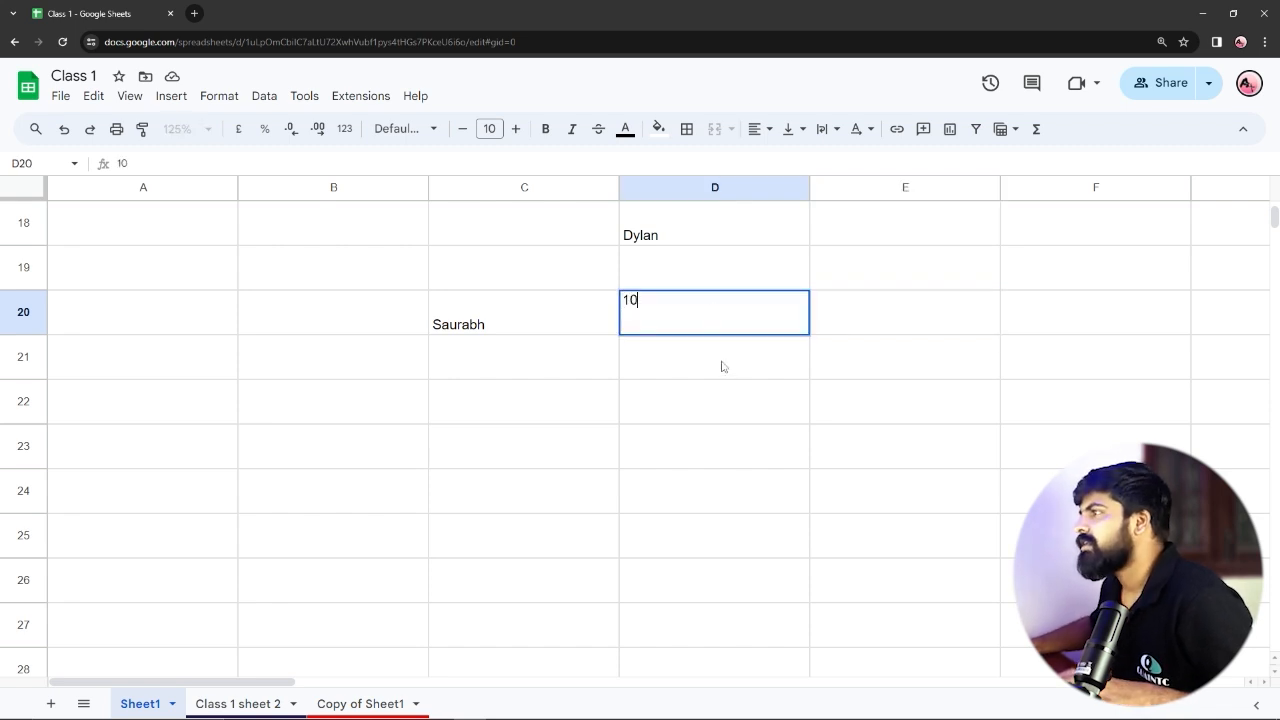
key(Return)
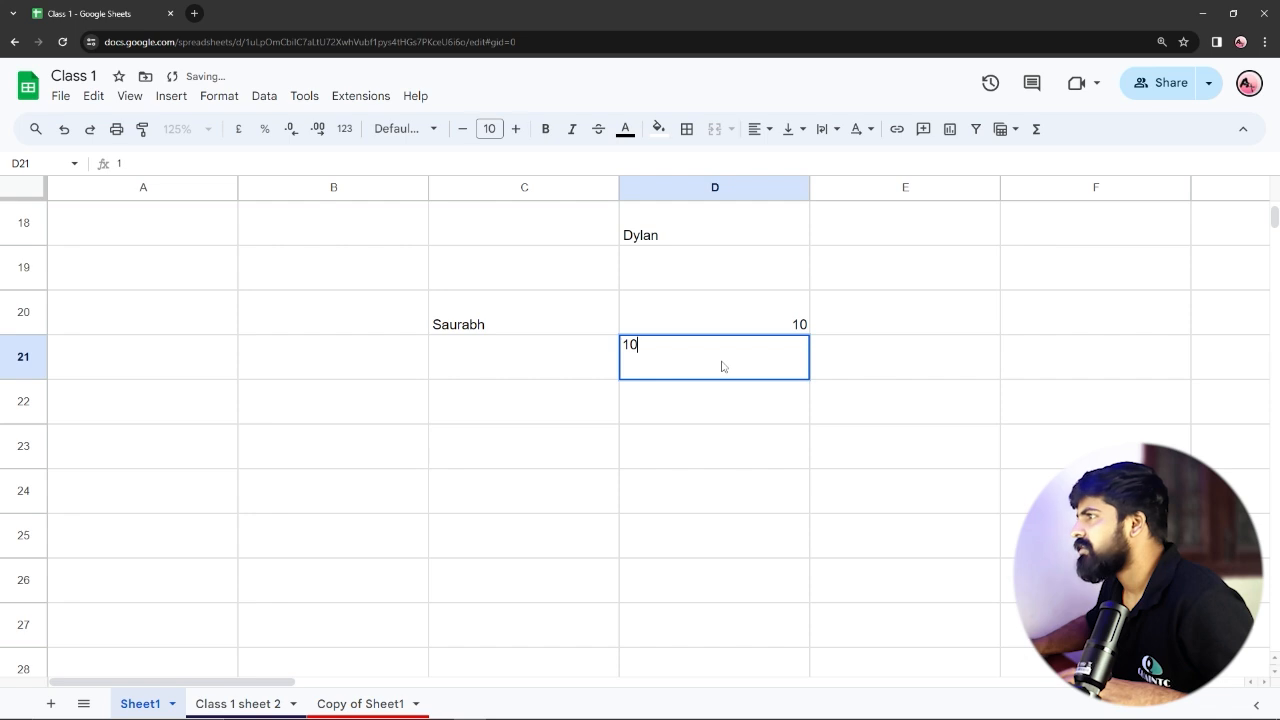
key(Return)
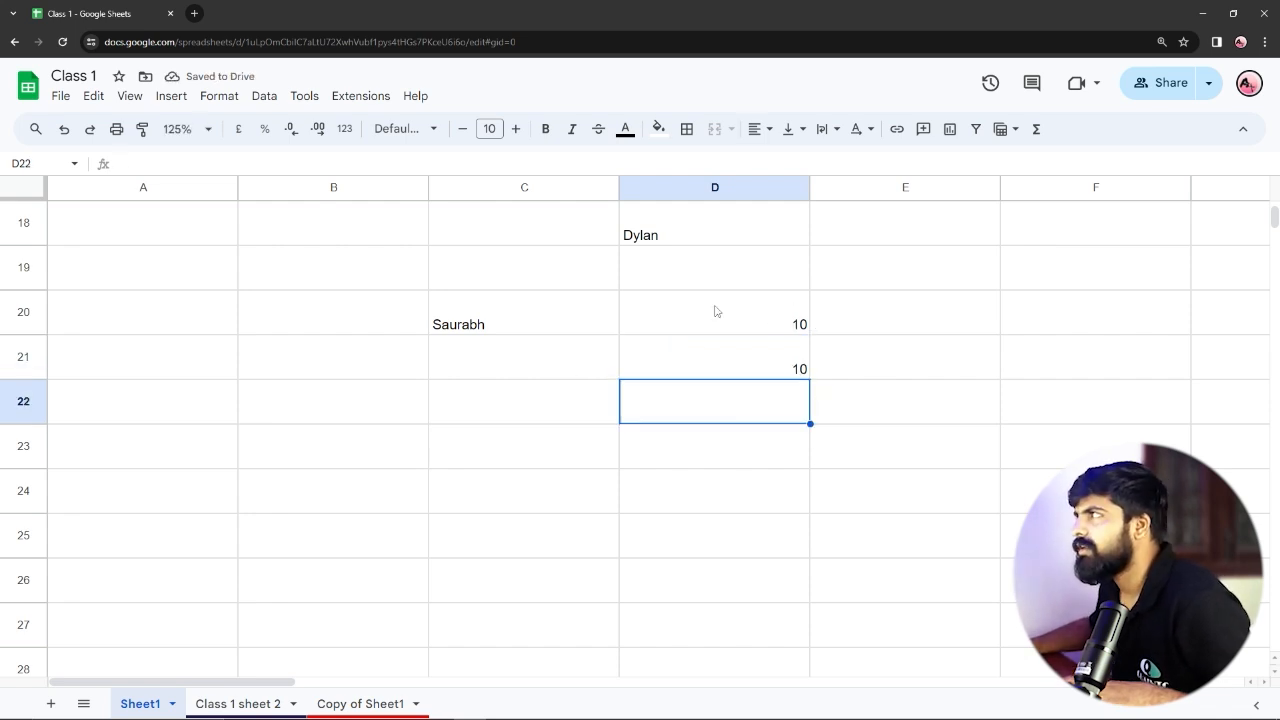
Left-align the numbers in the range D20:D21 and deselect the range.
click(748, 300)
shift+click(789, 347)
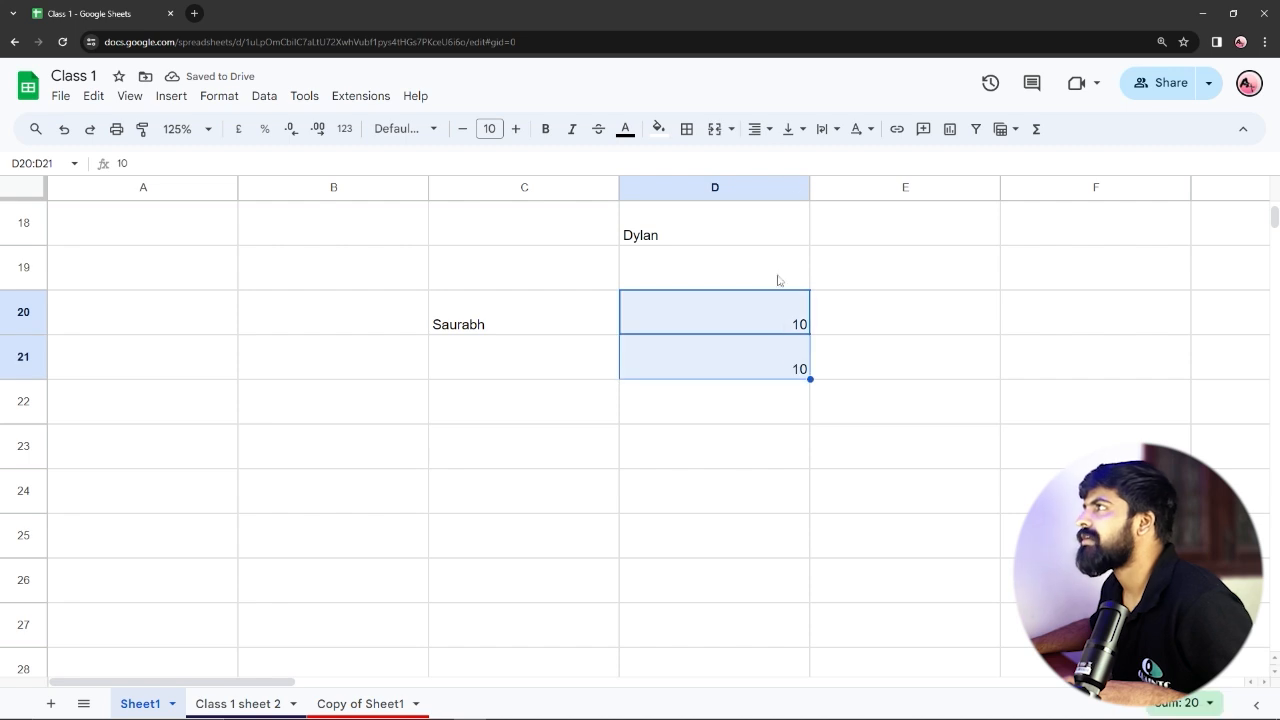
click(769, 133)
click(763, 160)
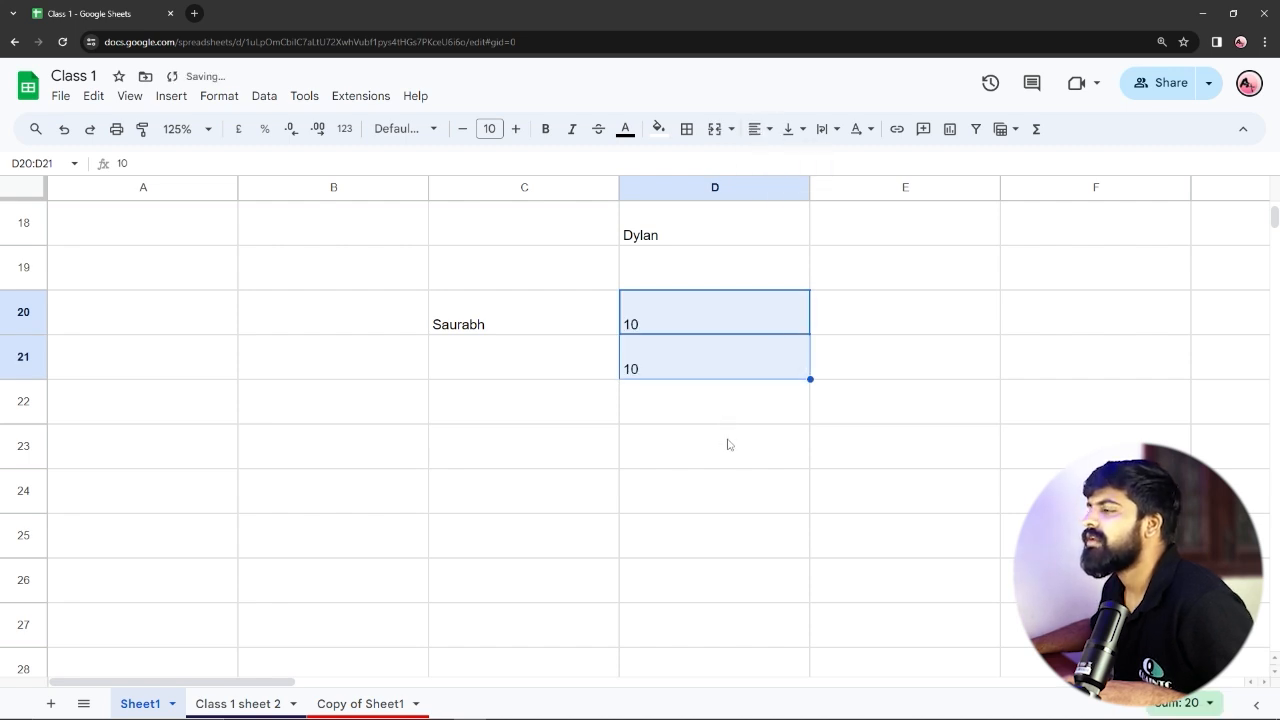
click(698, 401)
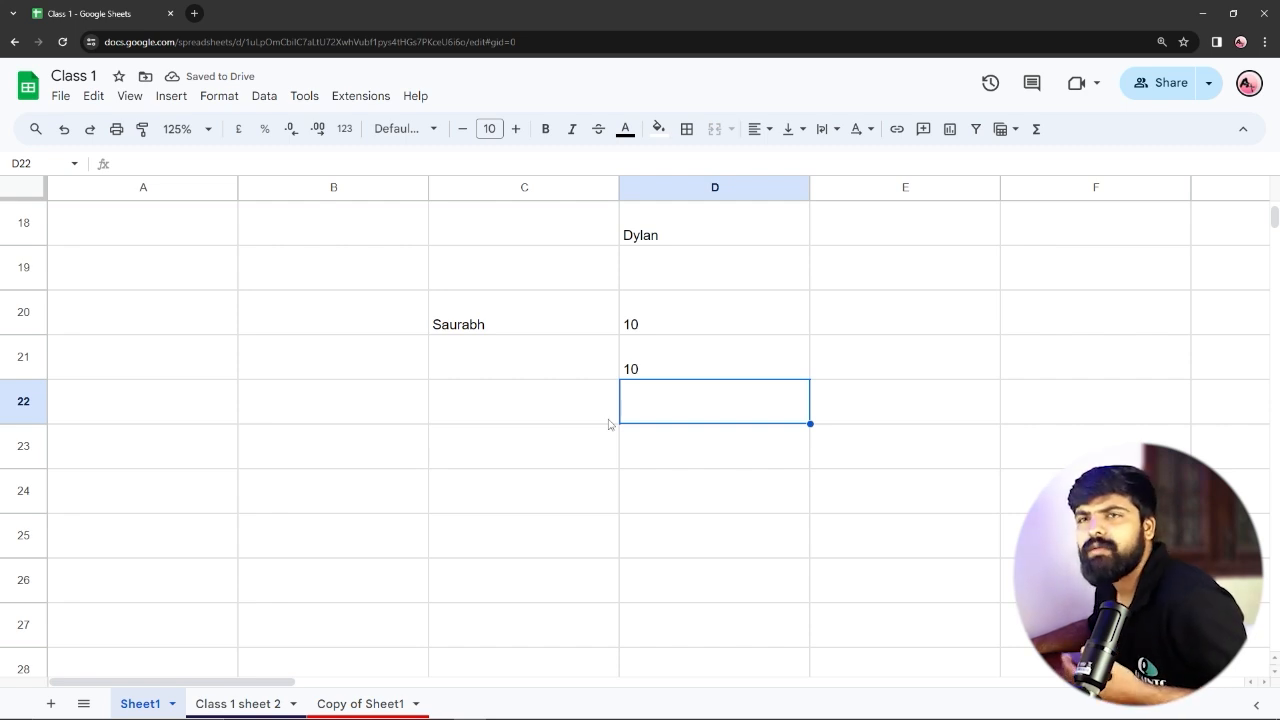
Right-align the name in cell C20, change its horizontal alignment to center, and deselect the cell.
drag(643, 303, 655, 367)
drag(493, 311, 533, 325)
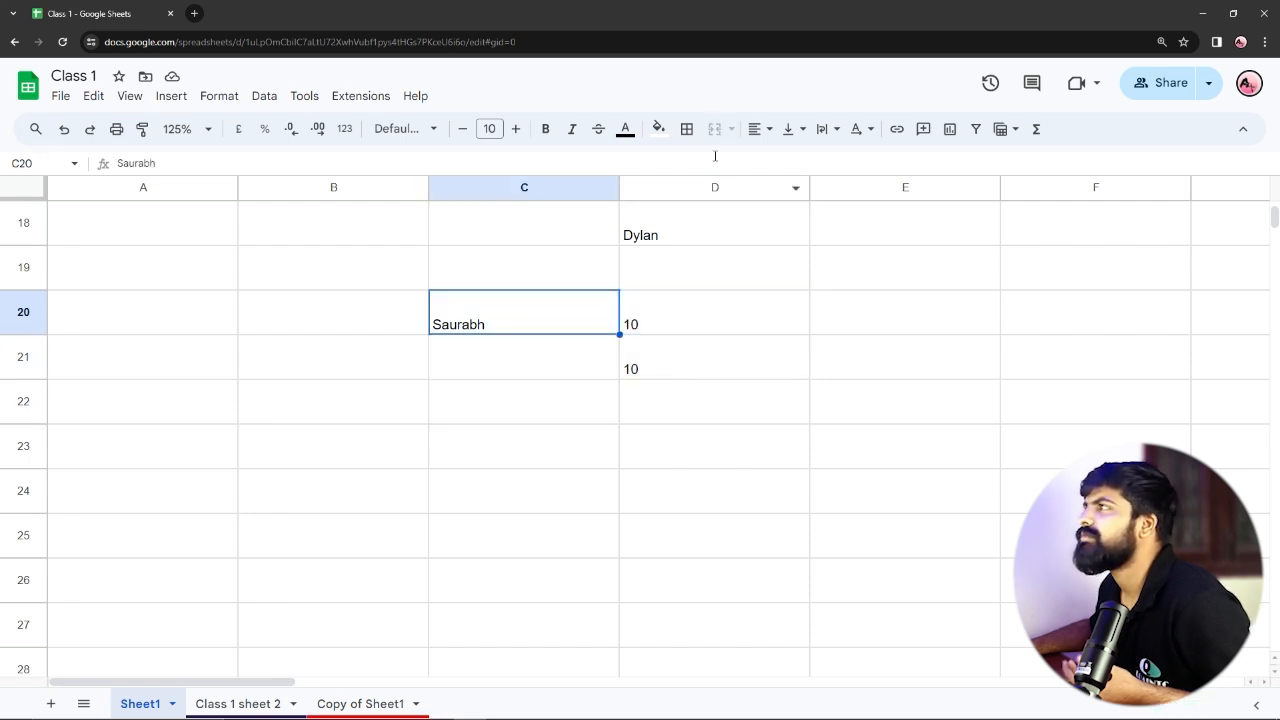
click(766, 130)
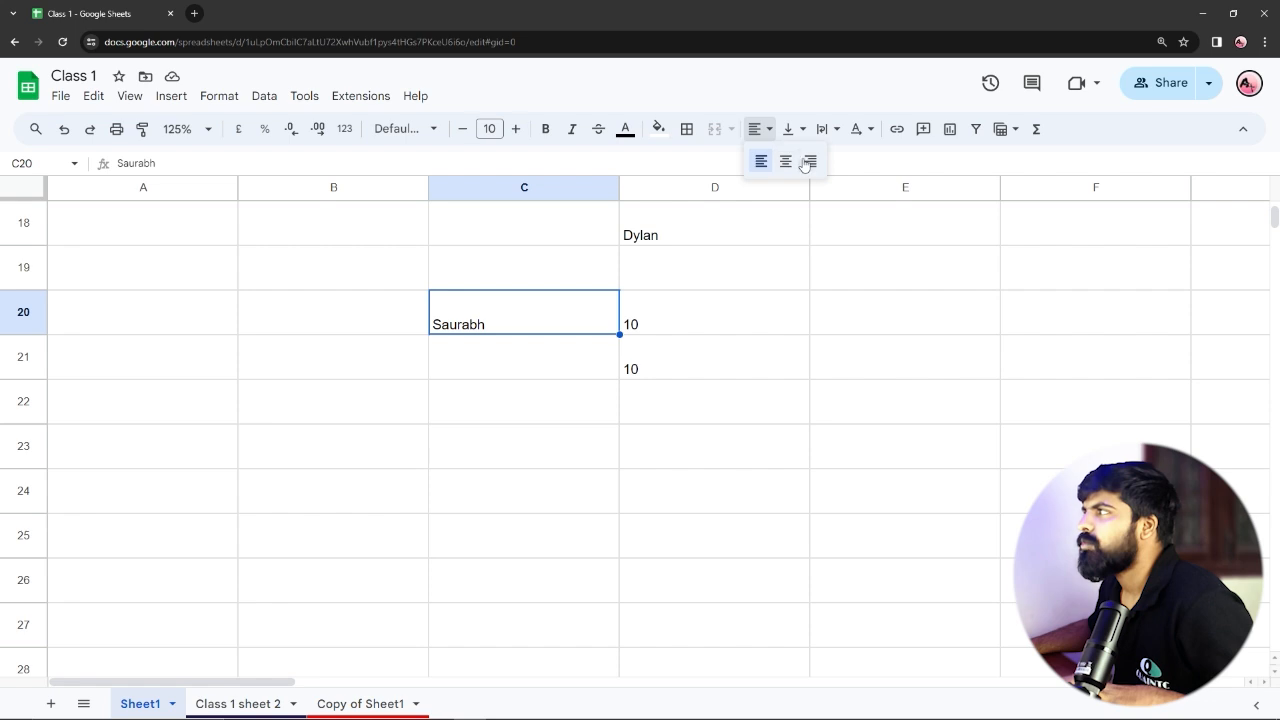
click(810, 161)
click(764, 130)
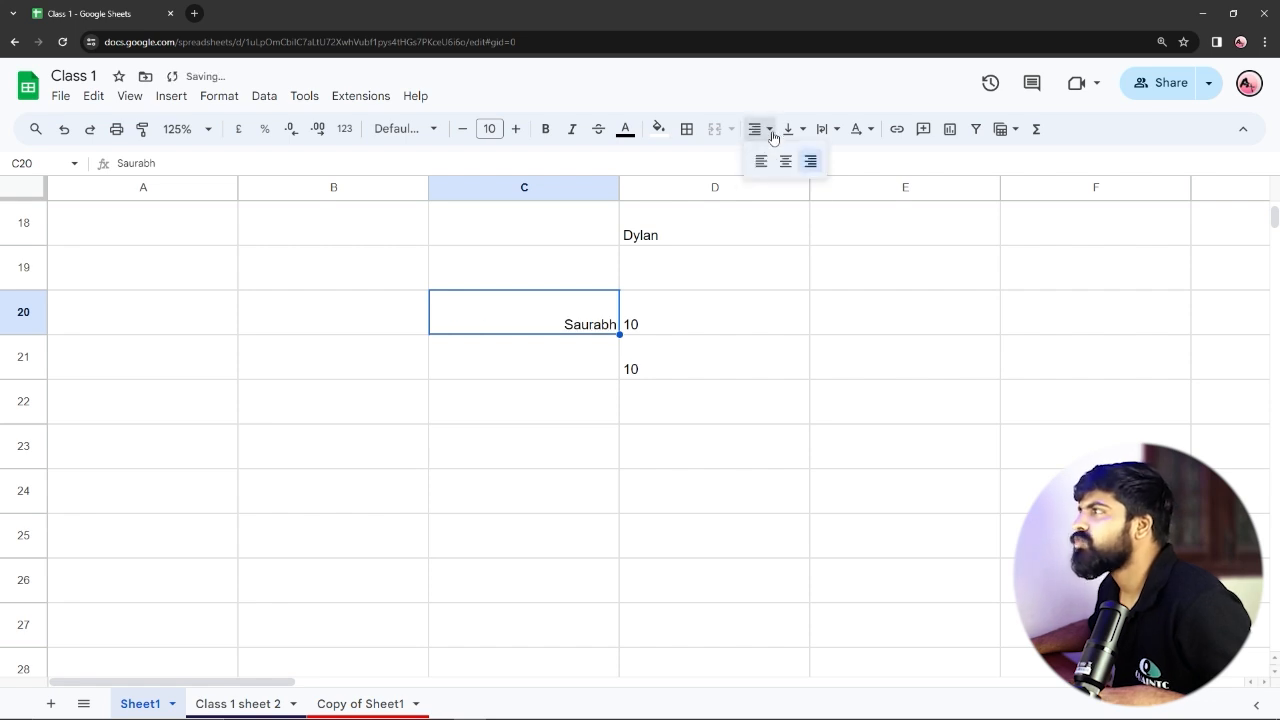
click(785, 166)
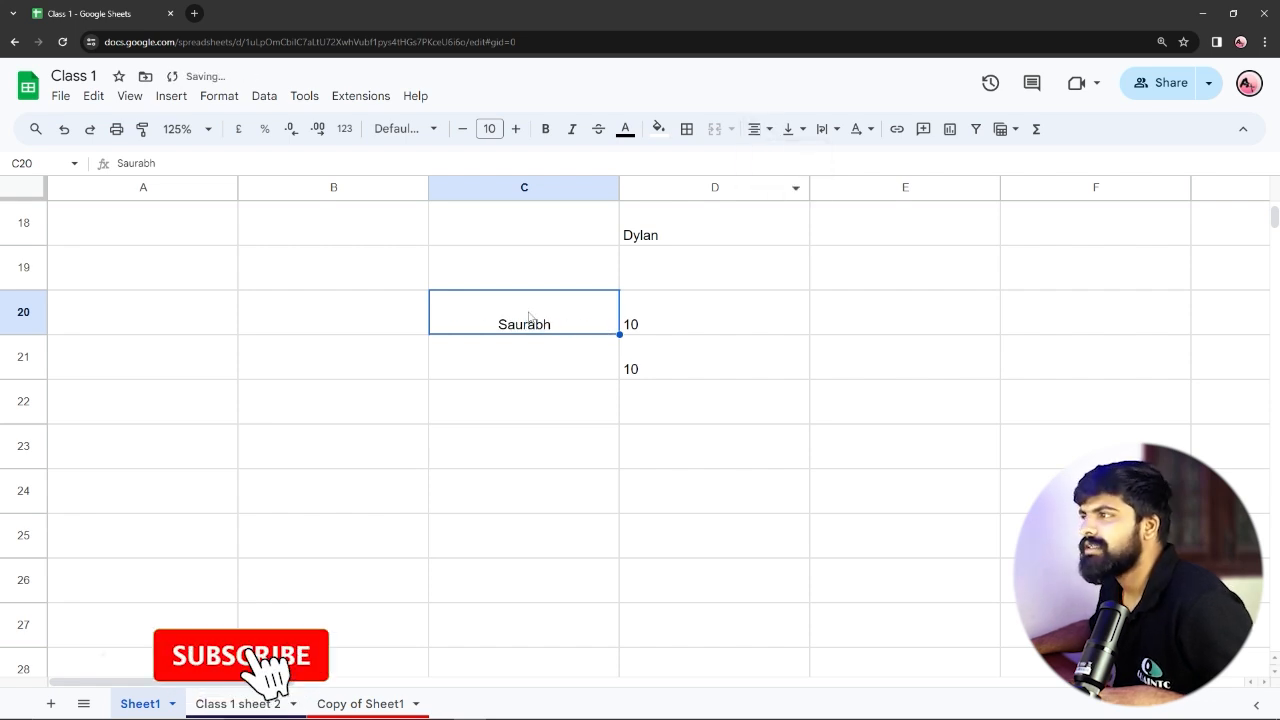
click(520, 352)
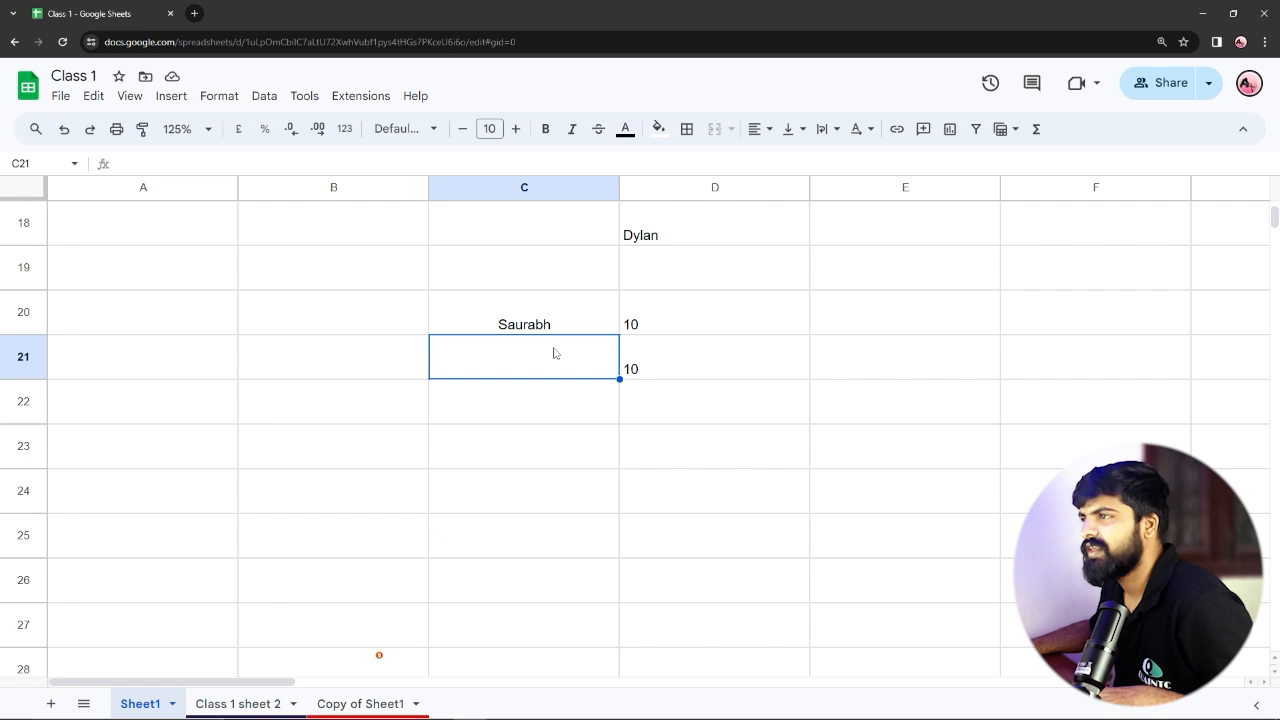
Increase the height of row 20 to about three times its size and select cell C20.
click(426, 331)
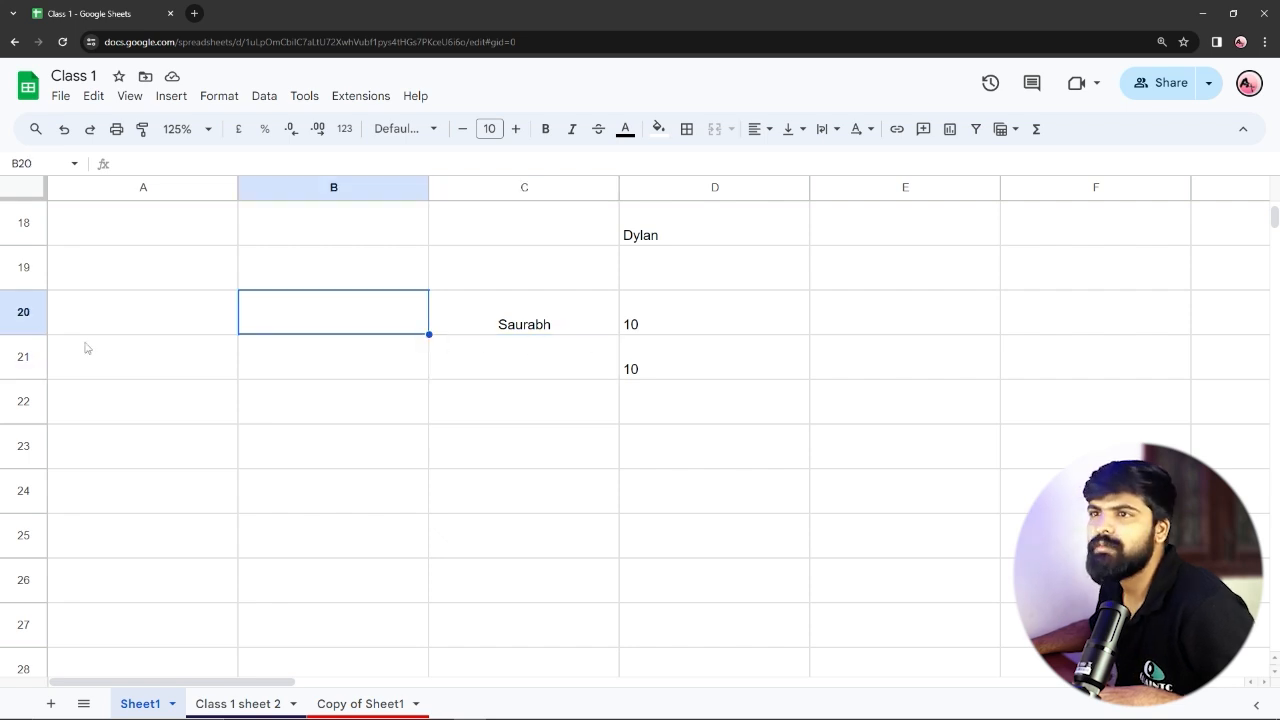
drag(23, 334, 23, 432)
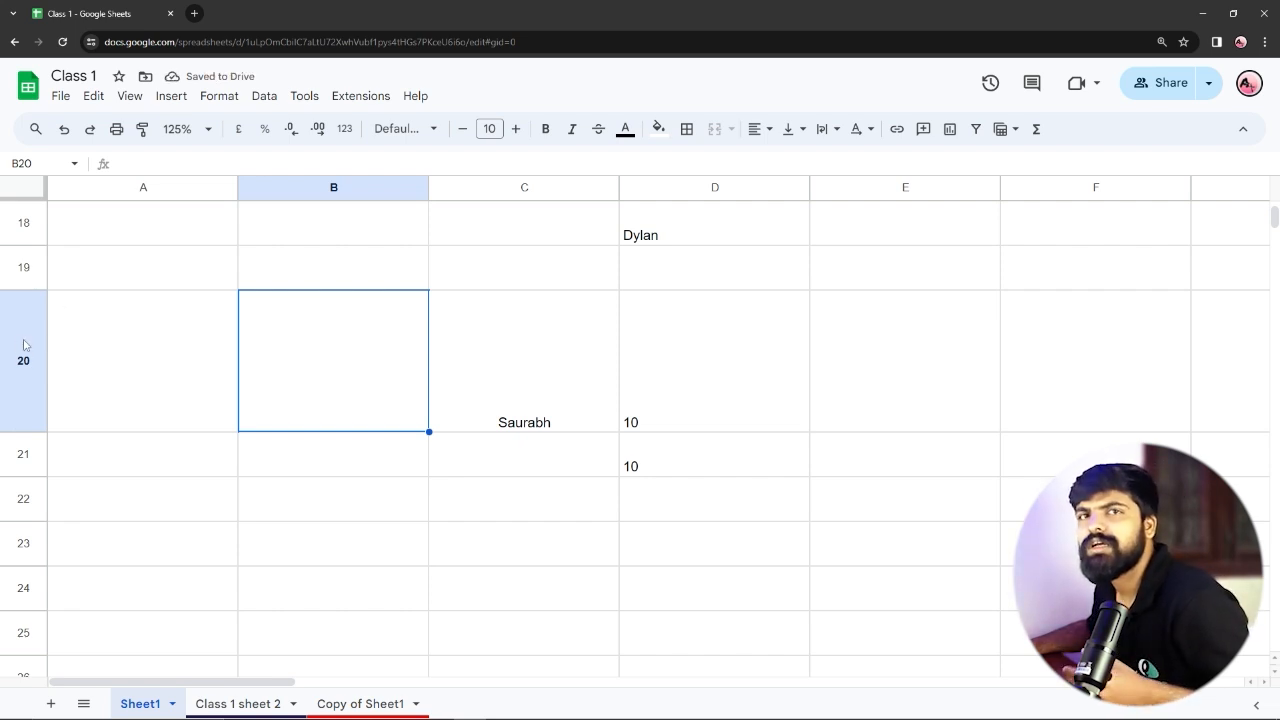
click(499, 415)
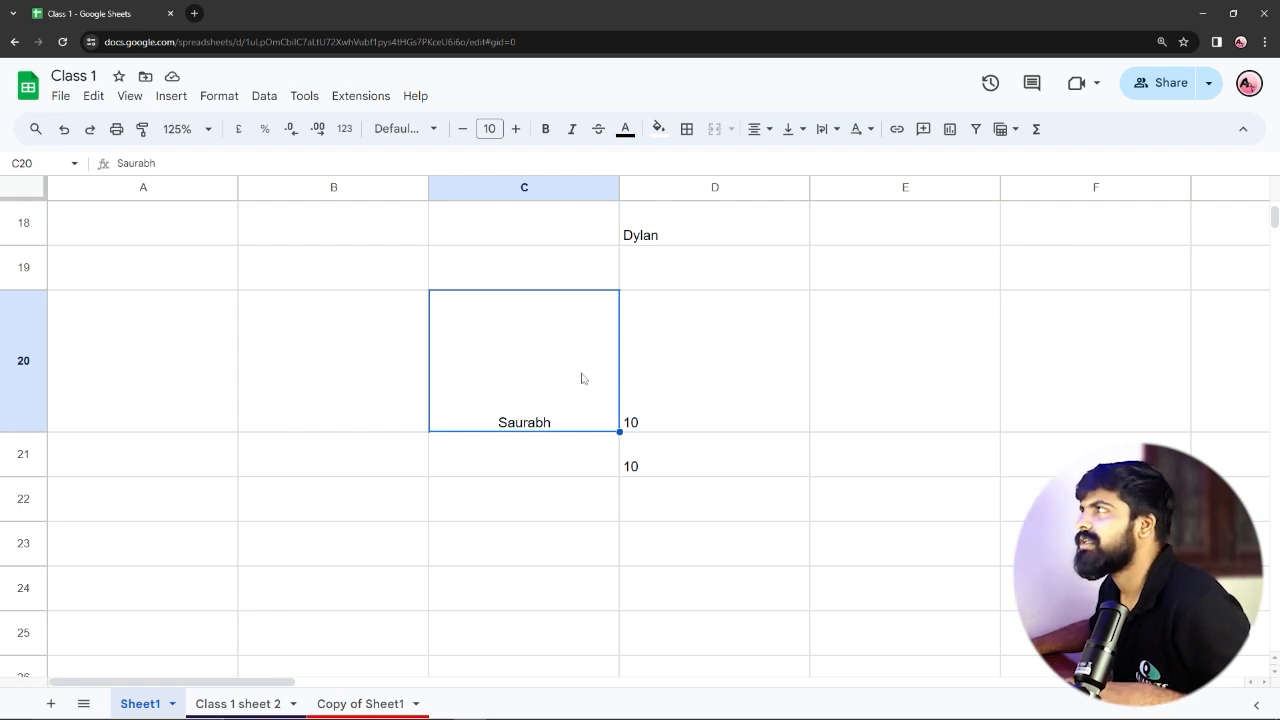
Align the name in cell C20 vertically to the top, and set it back to the bottom.
click(795, 130)
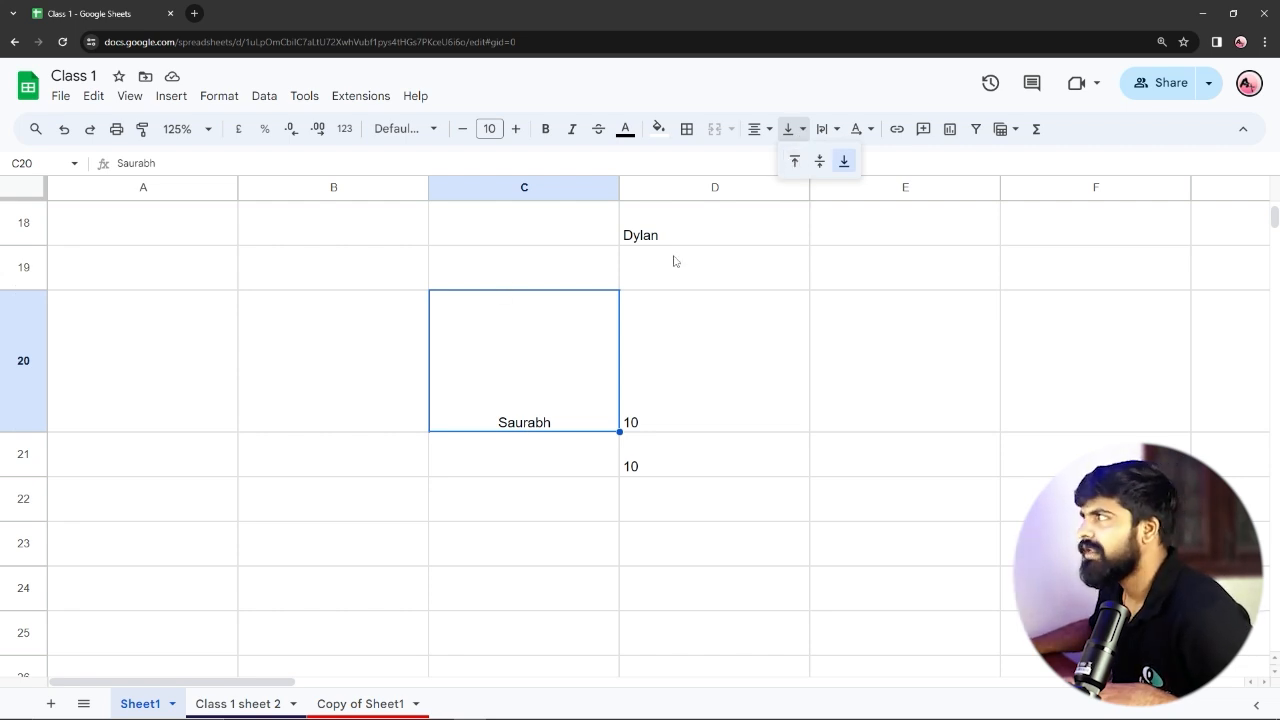
click(795, 161)
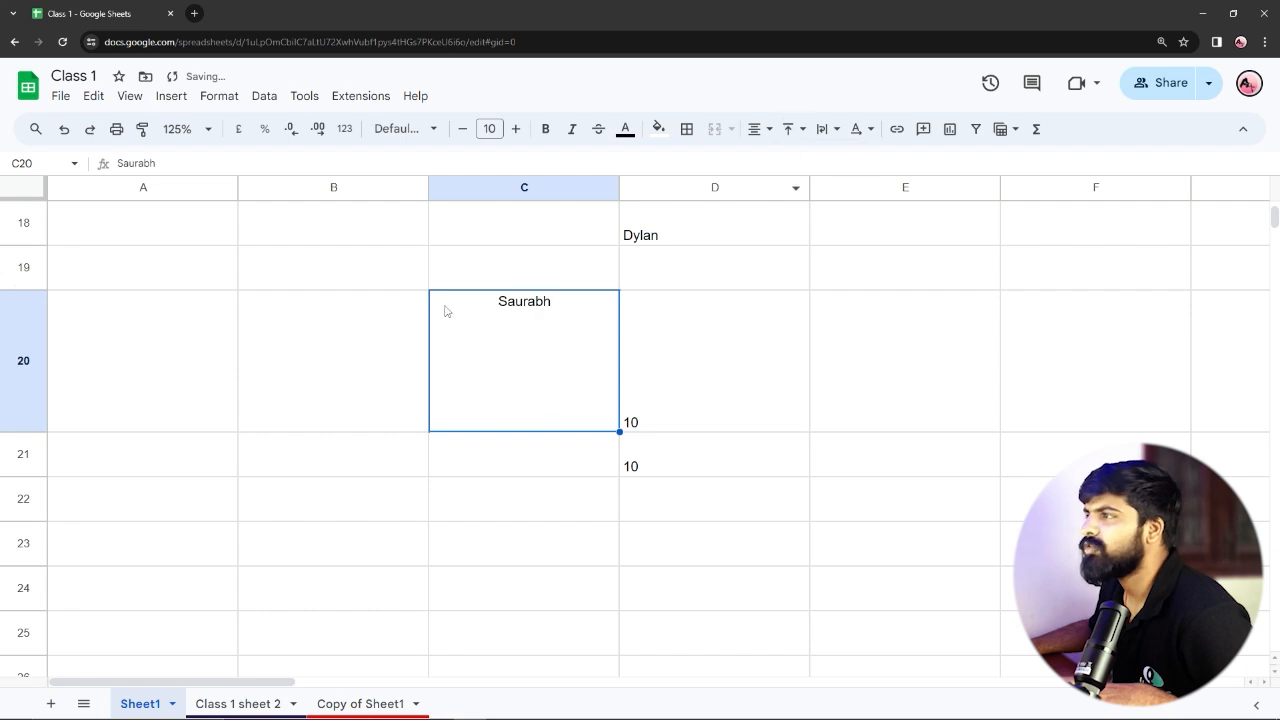
click(795, 130)
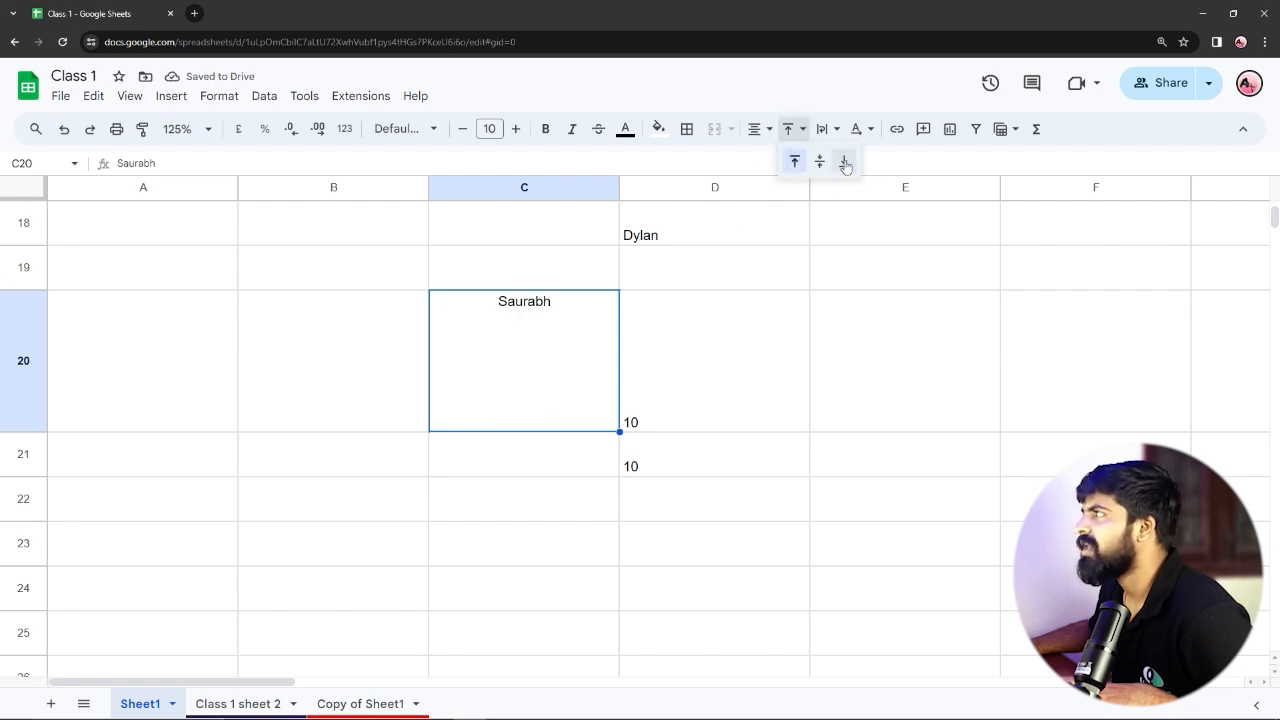
click(843, 160)
Align the name in cell C20 vertically to the middle and select cell D20.
click(792, 129)
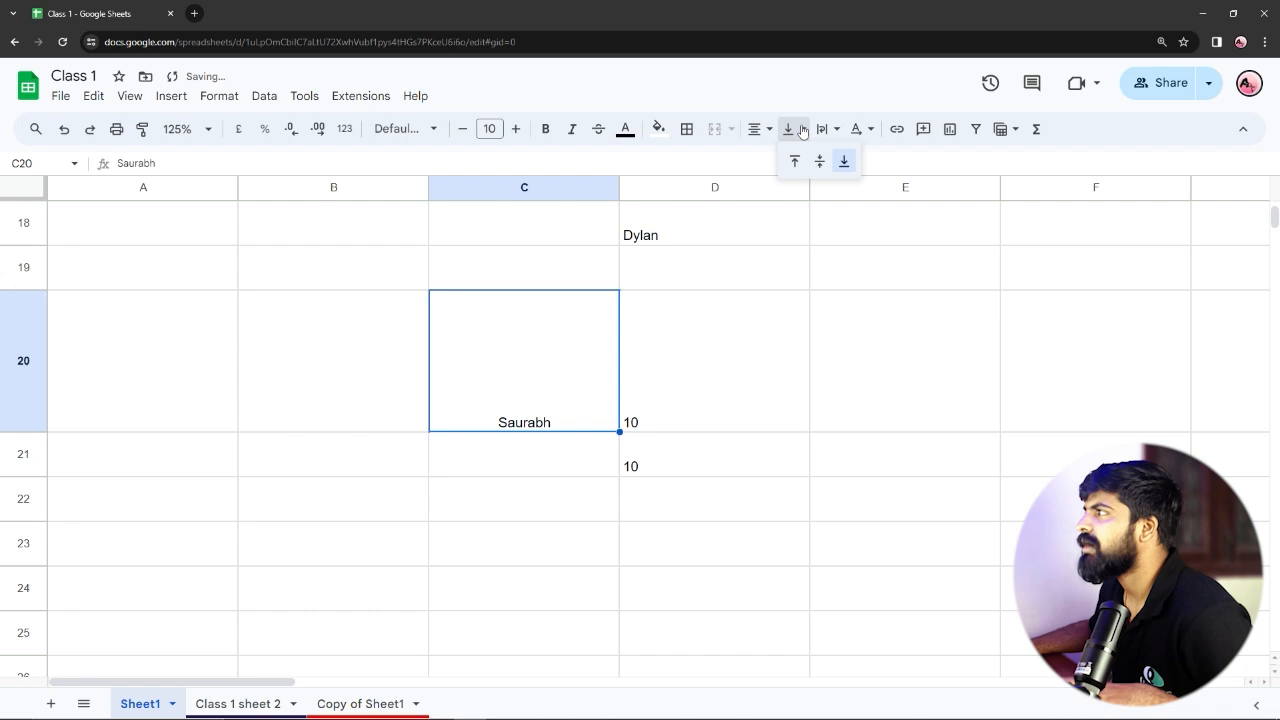
click(818, 163)
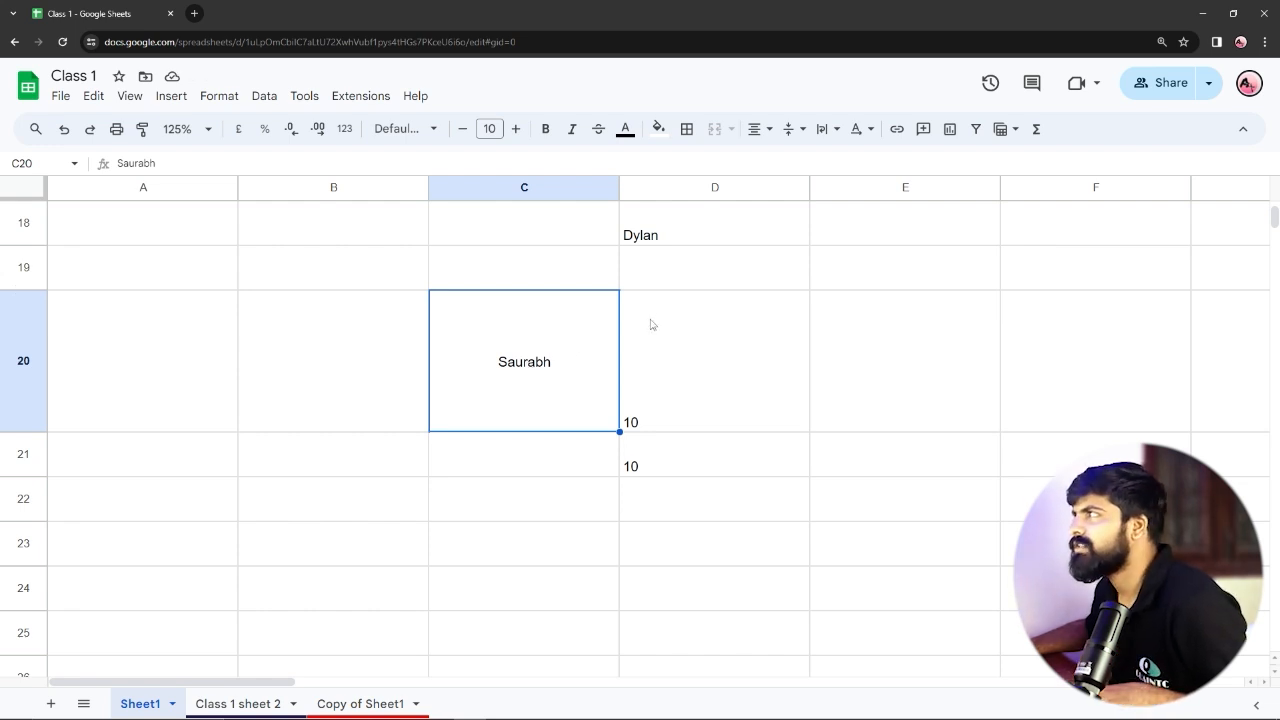
click(722, 355)
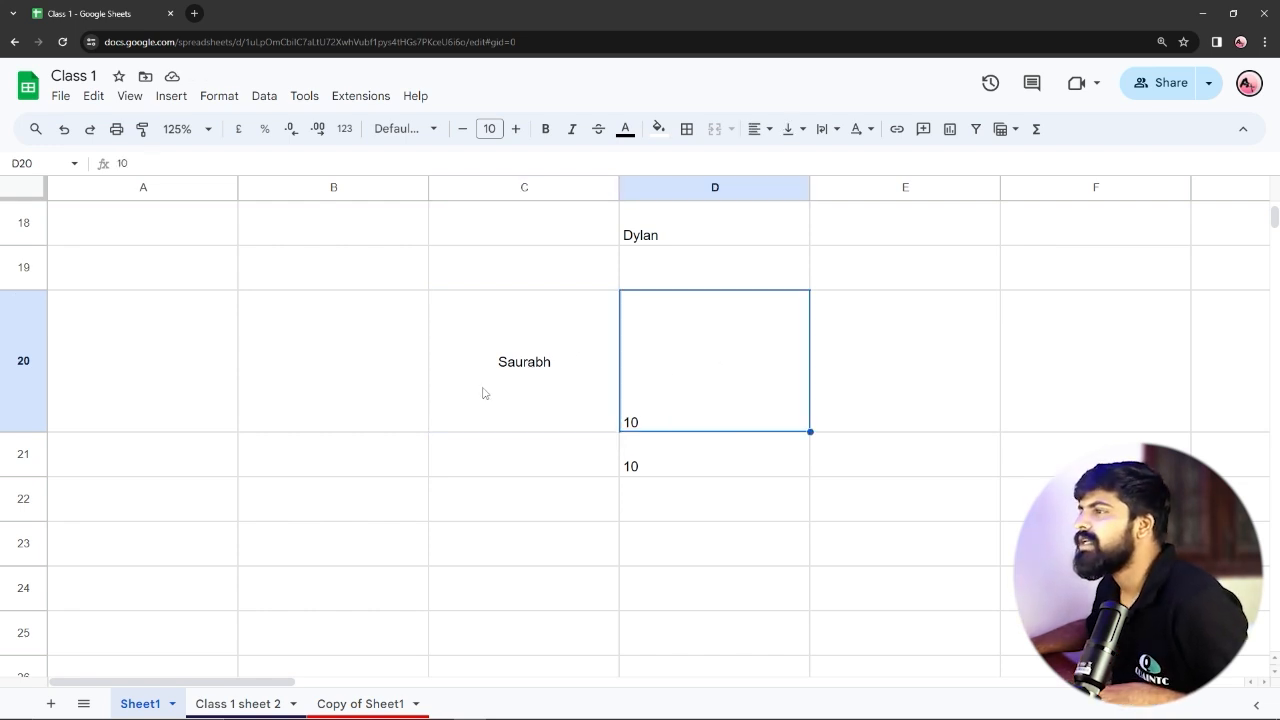
Enter the text "thank you for watching my youtube channel" in cell C32.
click(824, 131)
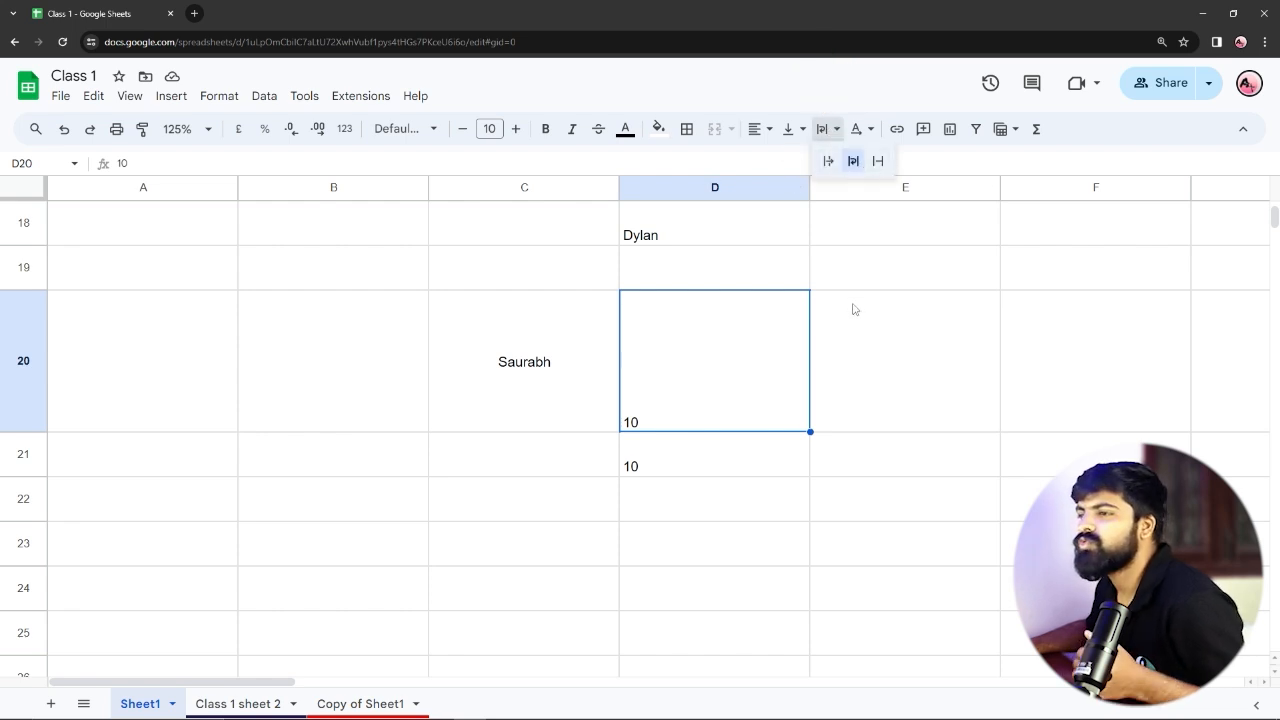
scroll(557, 394, down, 5)
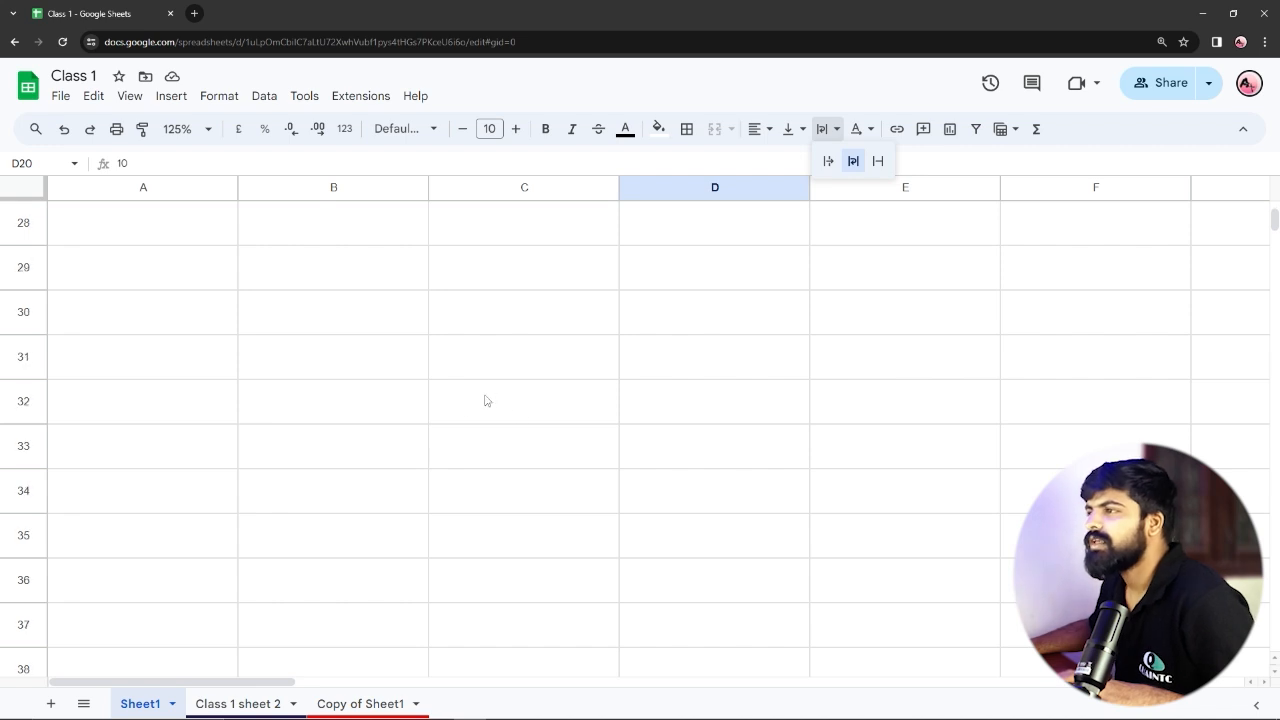
double_click(459, 406)
text(th)
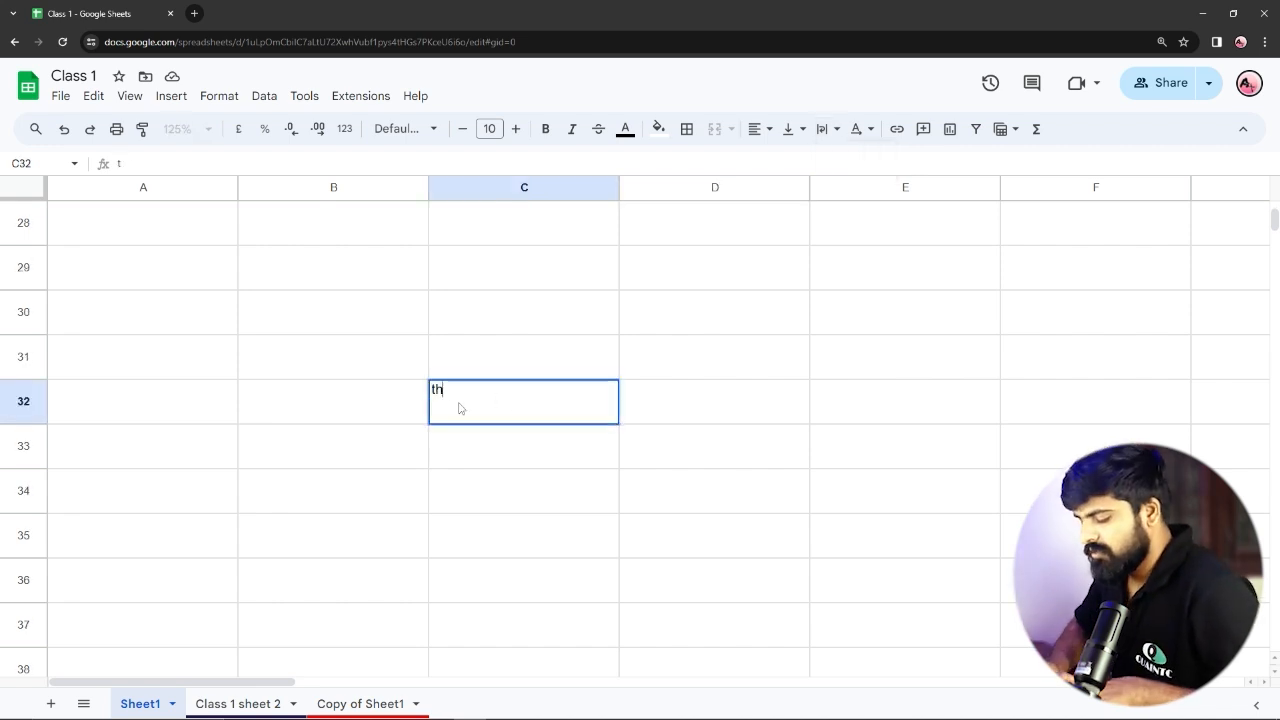
text(ank you for watchim)
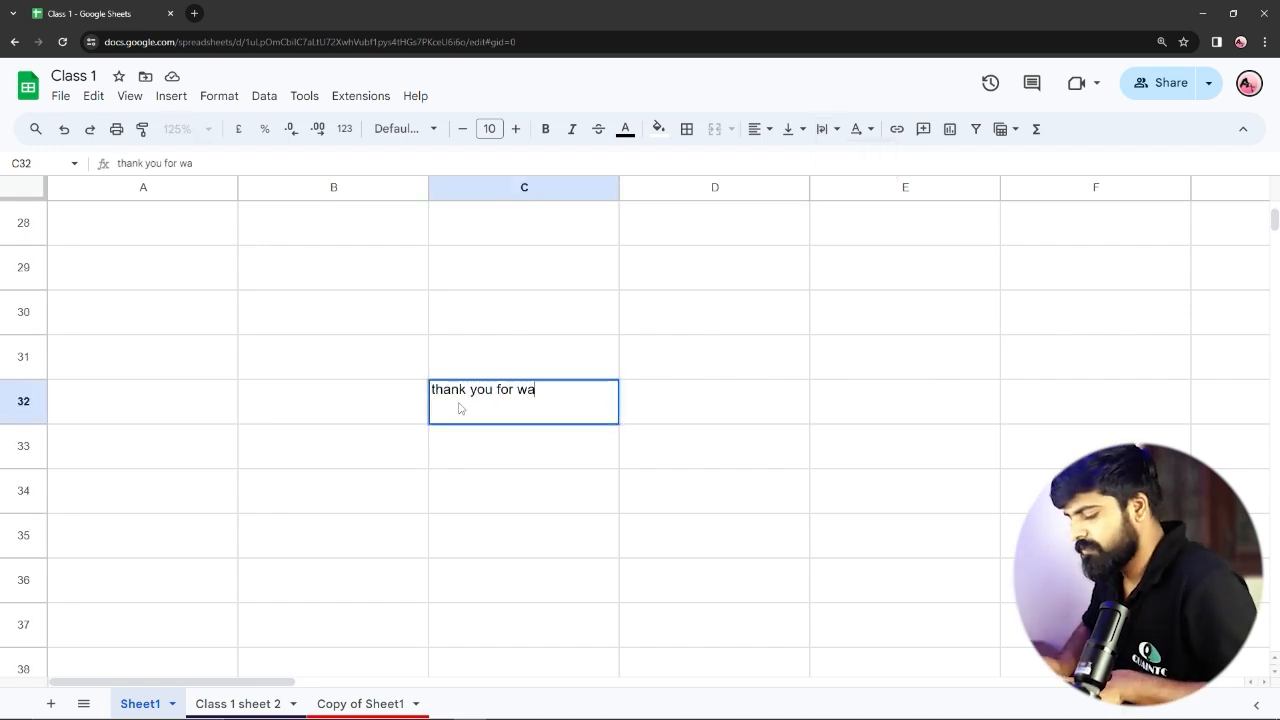
key(BackSpace)
text(ng my youtube channel)
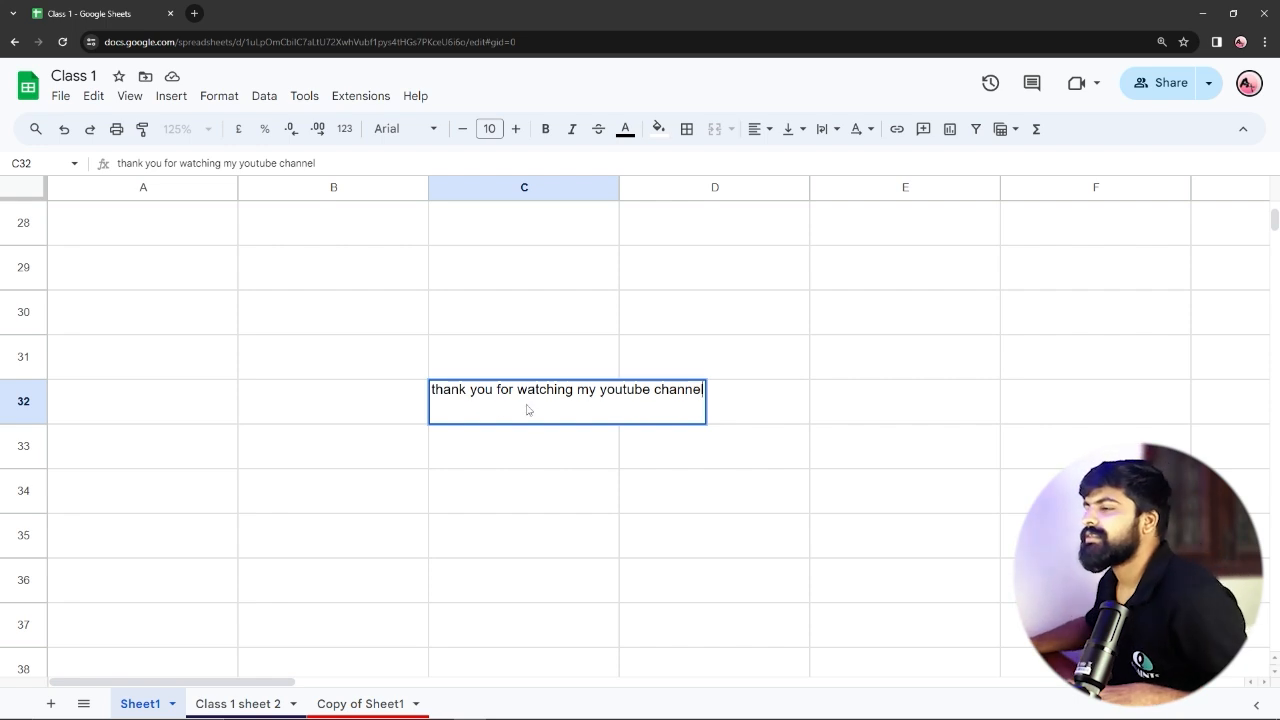
click(574, 365)
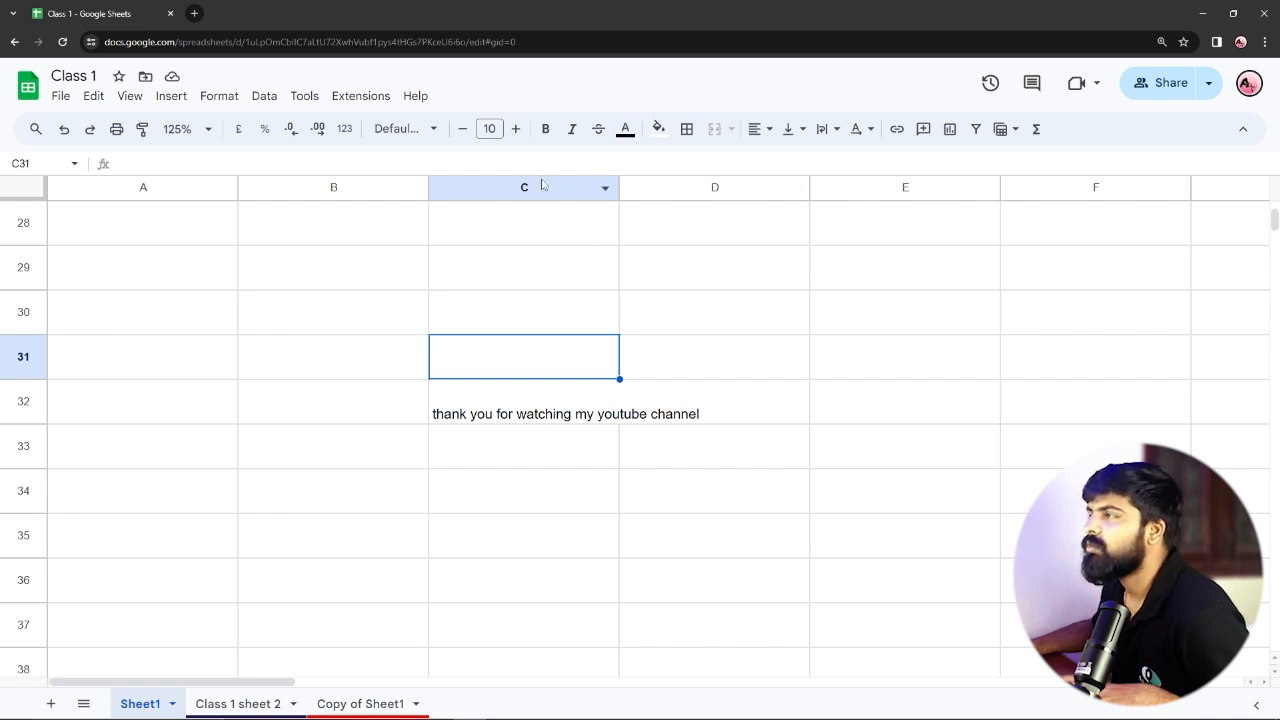
Check which cell holds the overflowing sentence in row 32, and wrap the text in cell C32.
click(588, 414)
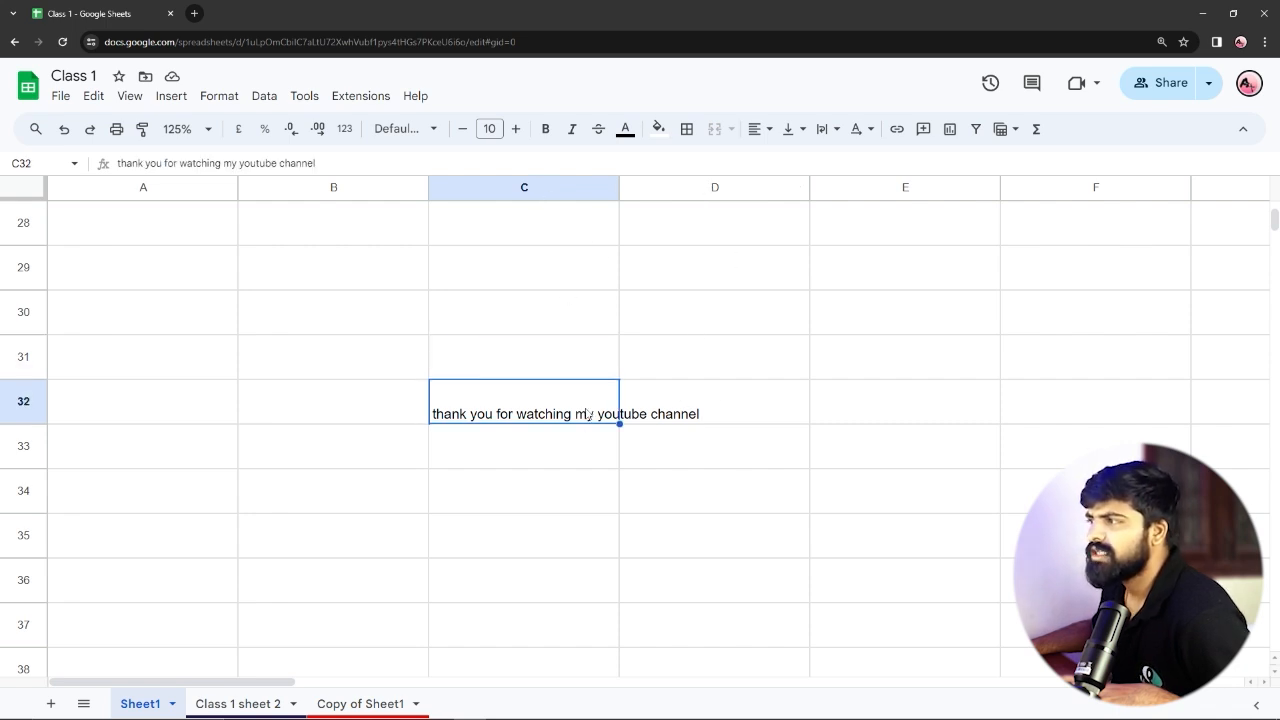
click(640, 414)
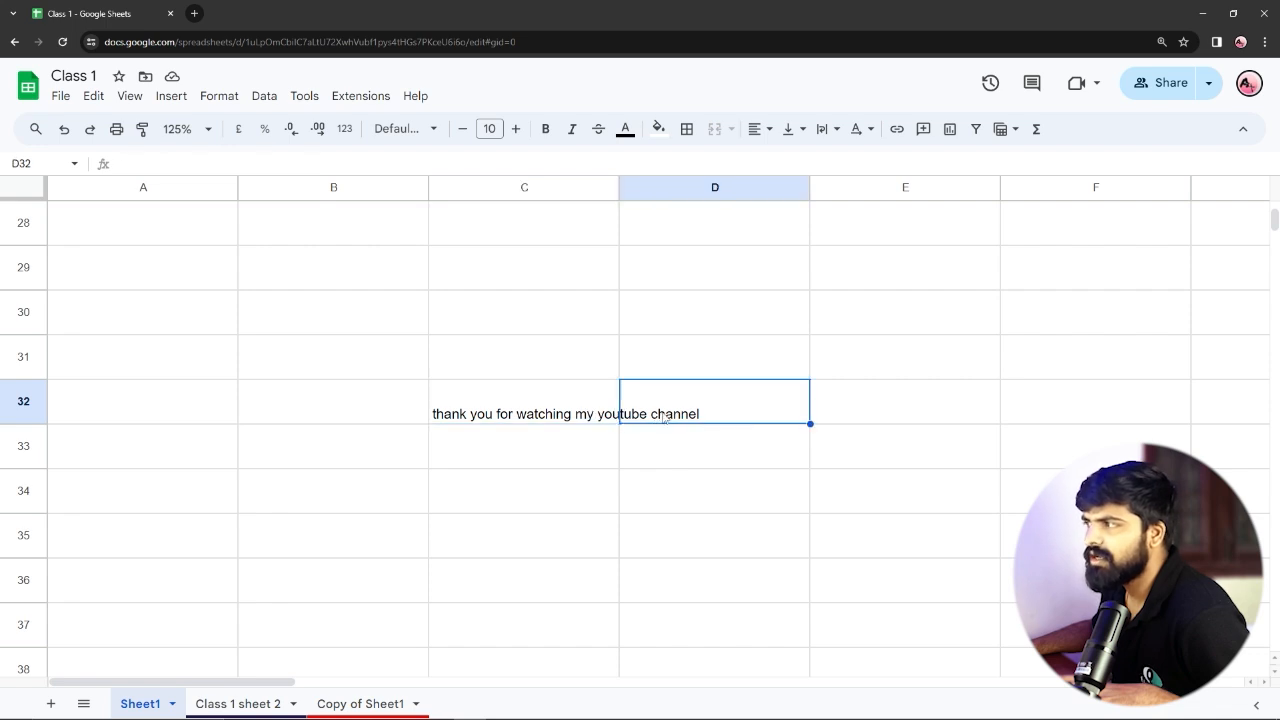
click(548, 412)
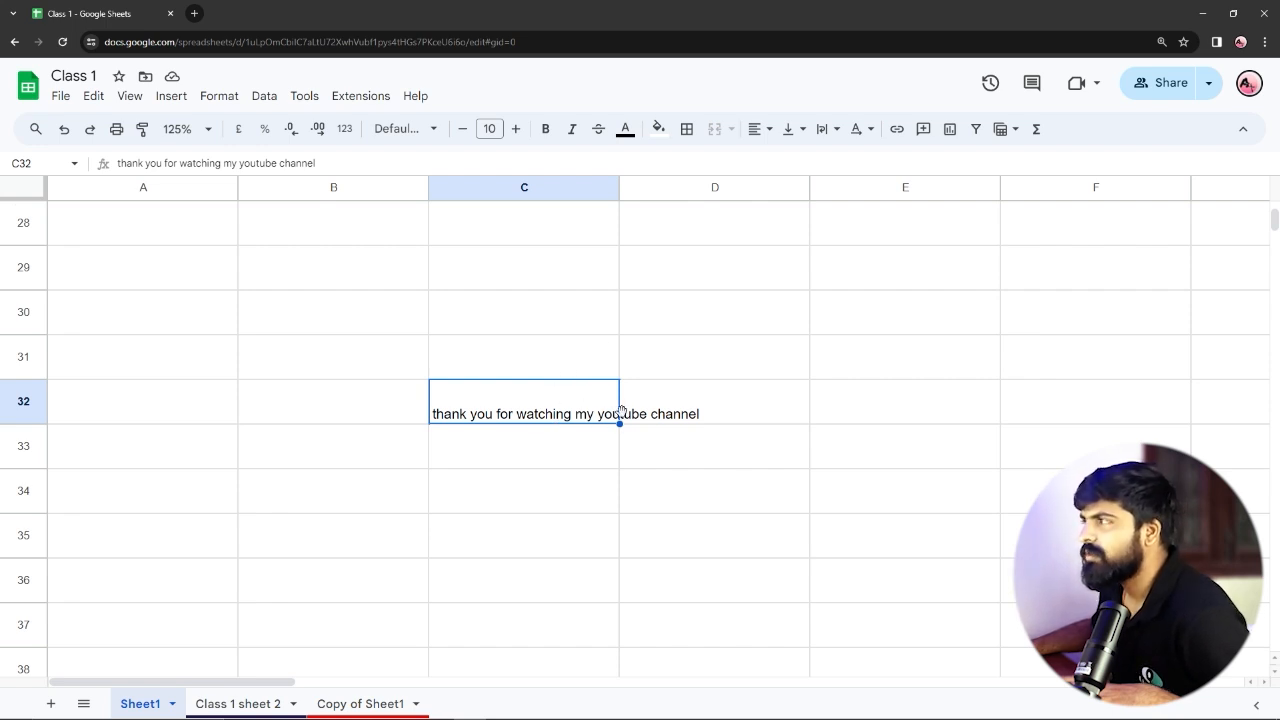
click(838, 133)
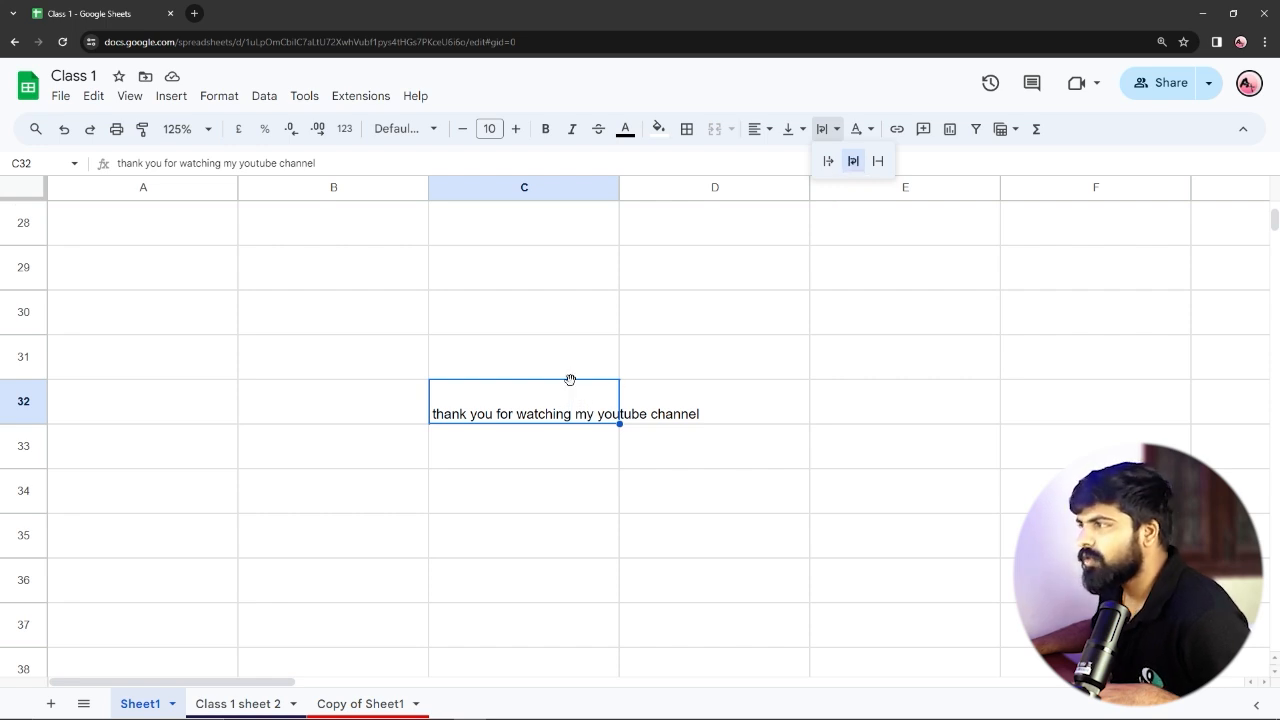
click(853, 161)
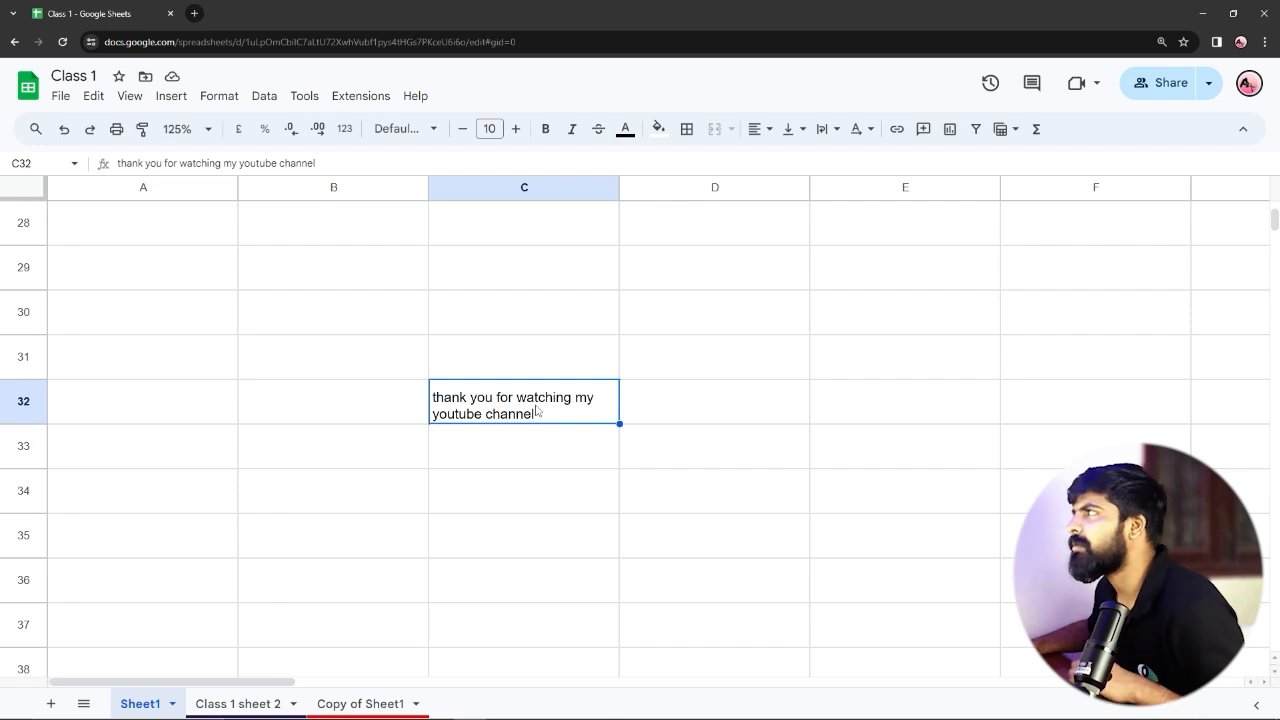
Clip the text in cell C32 at the cell border and open the cell briefly to view its full content.
click(838, 131)
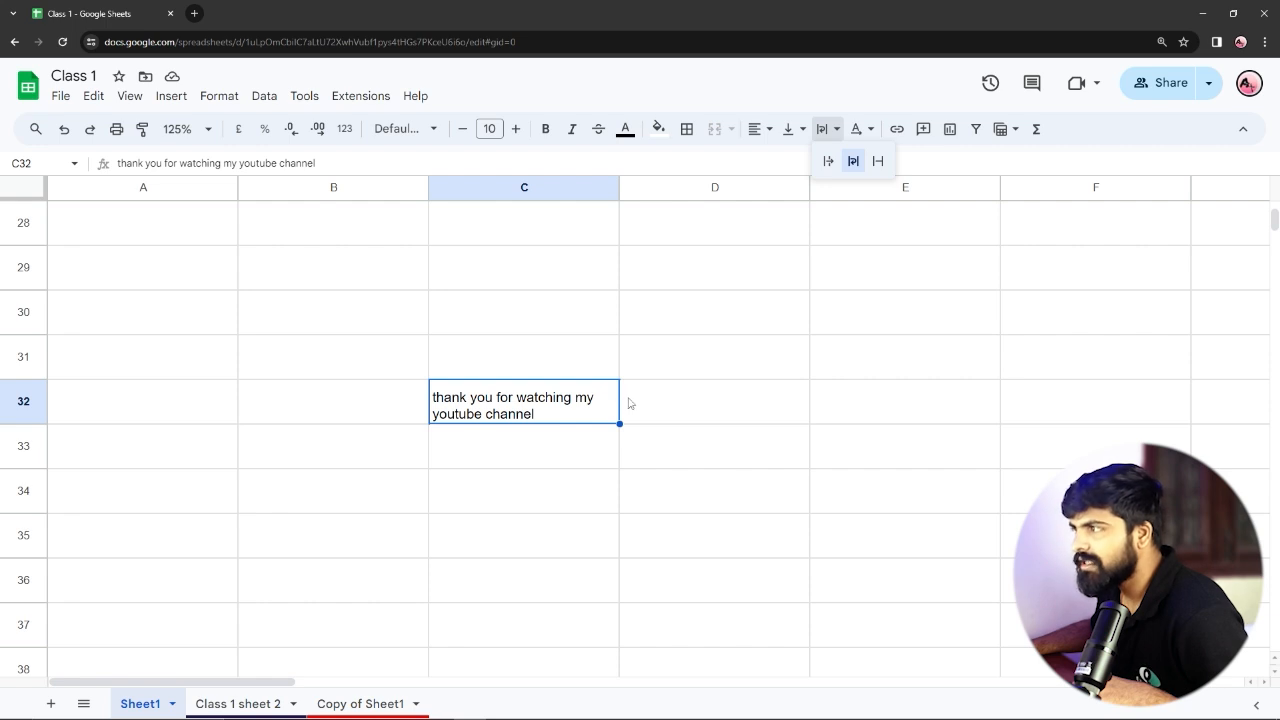
click(880, 163)
click(674, 421)
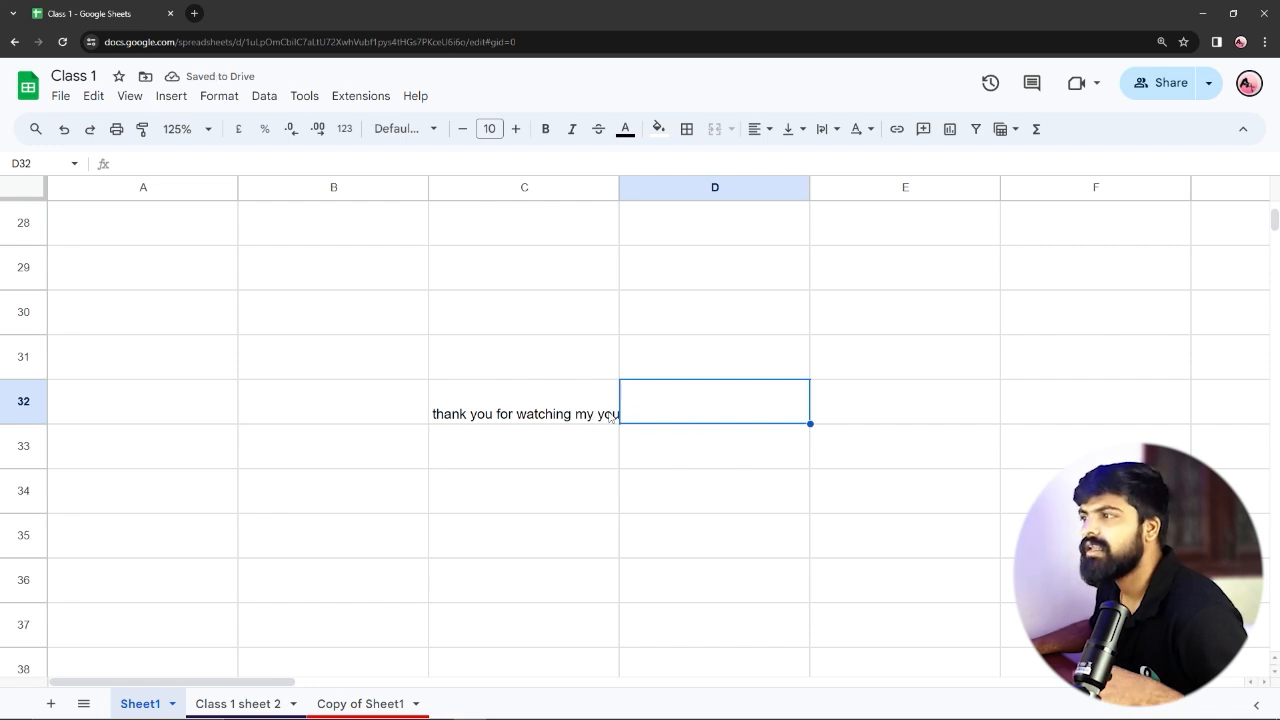
click(607, 417)
double_click(606, 417)
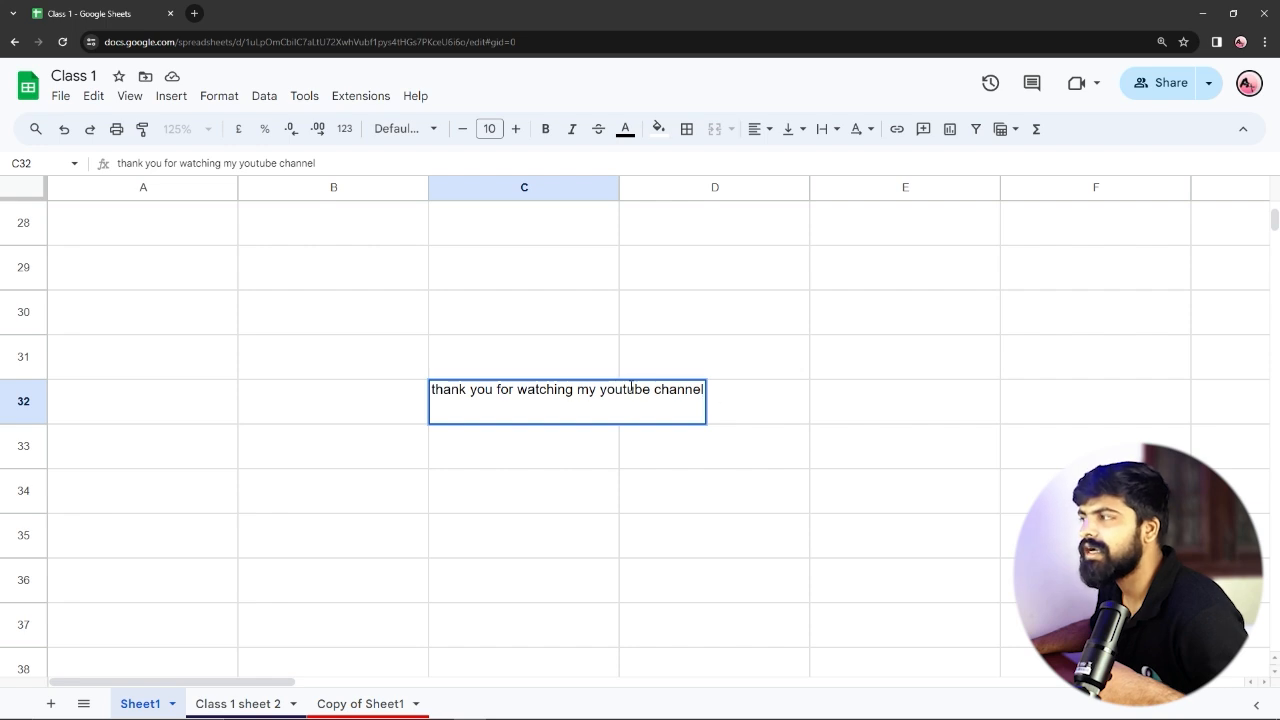
click(556, 361)
click(585, 412)
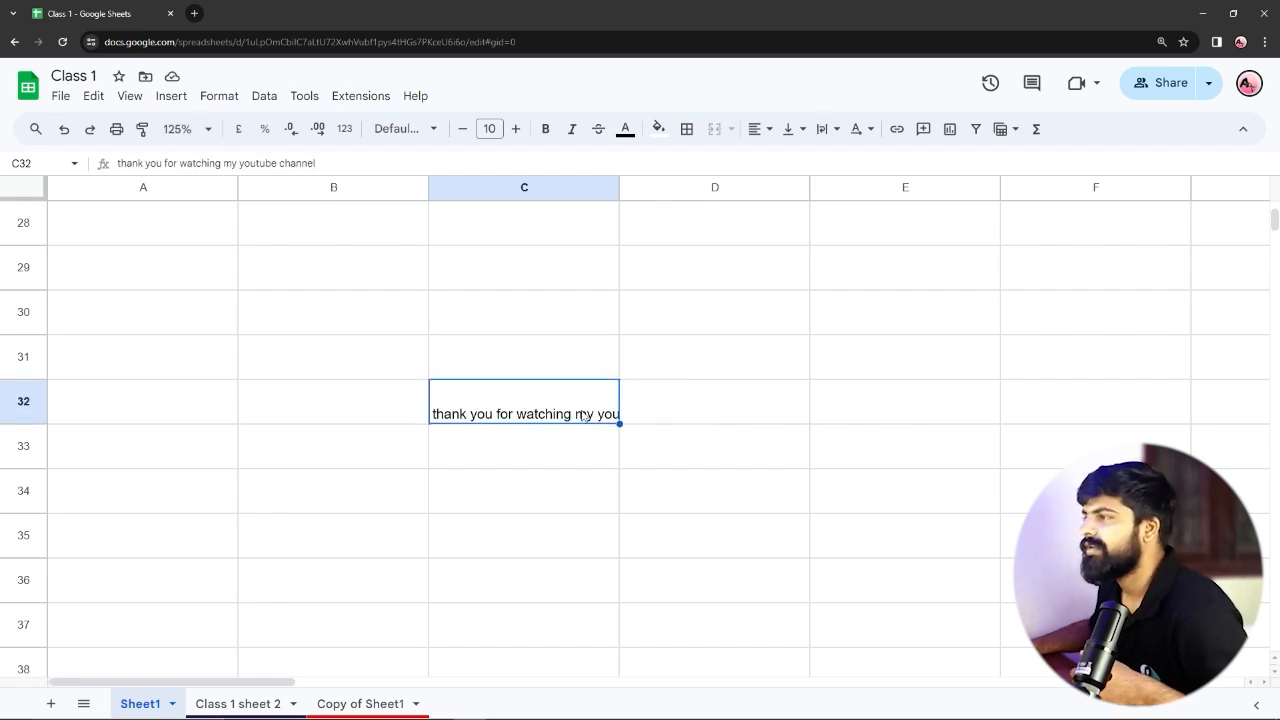
Set the text wrapping of cell C32 to Overflow and select cell D32.
click(823, 130)
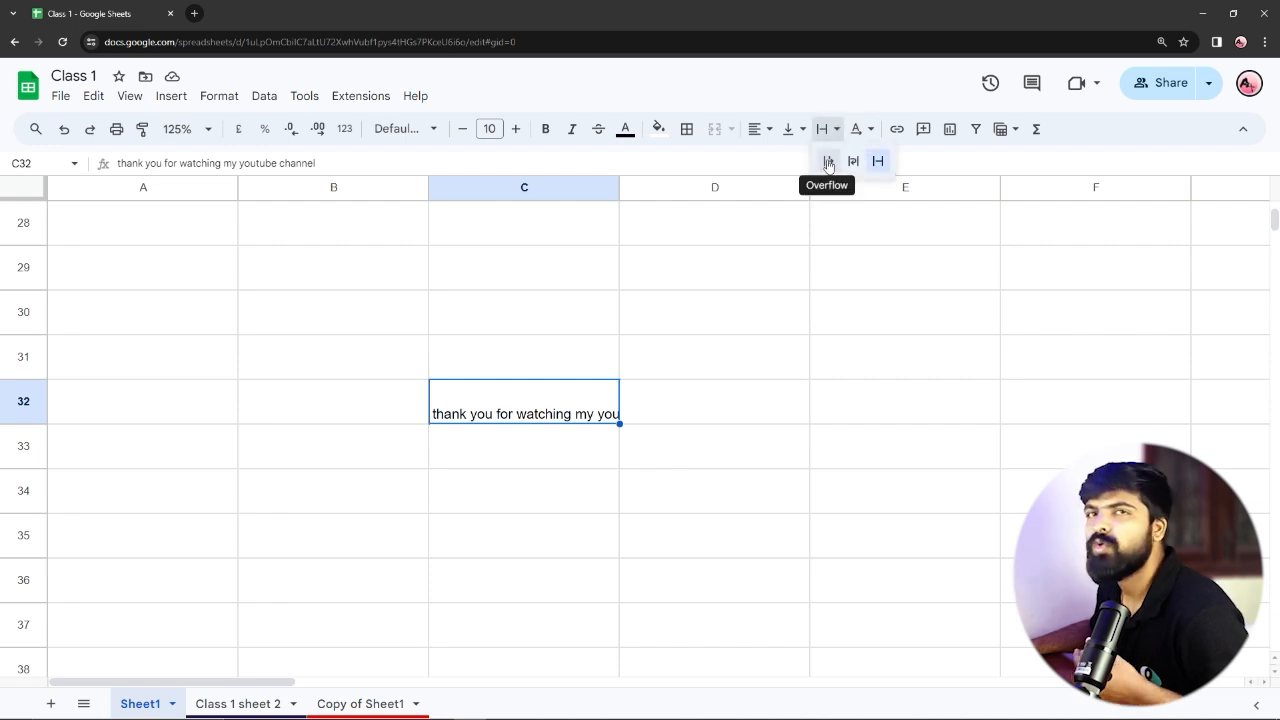
click(828, 162)
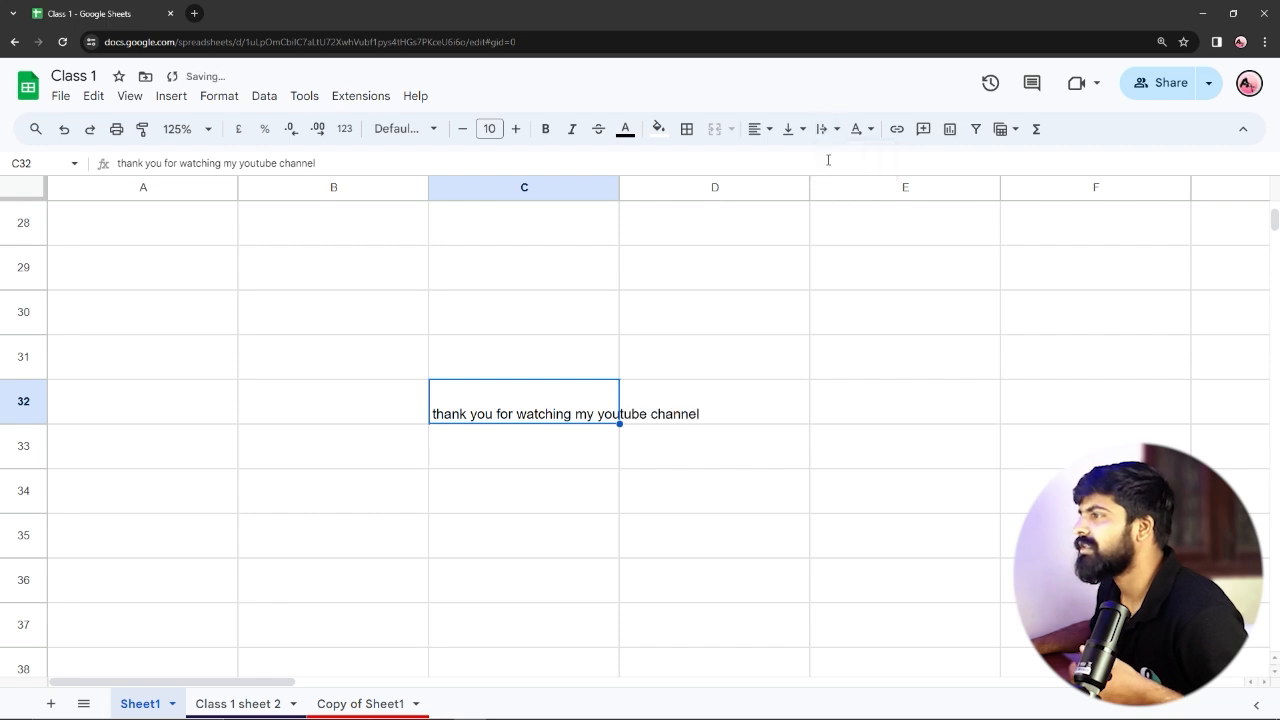
click(656, 413)
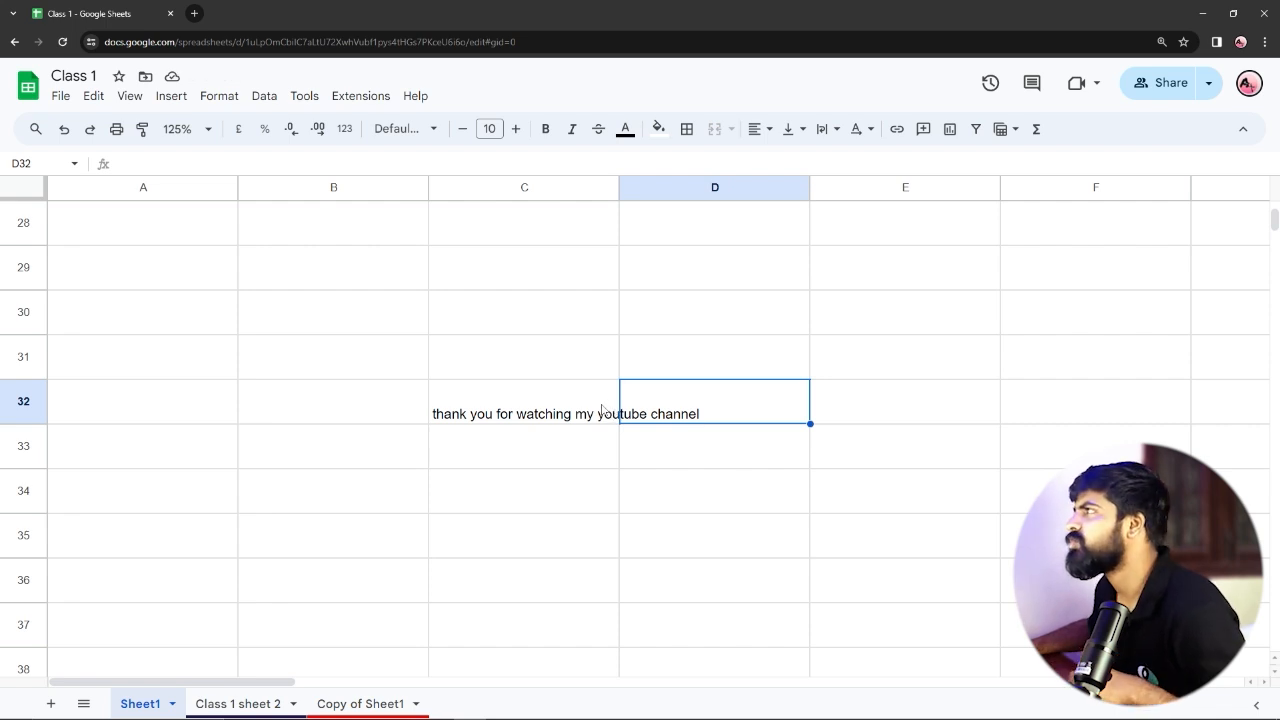
Enter the text "Quaintc" in cell C29 and reselect the cell.
scroll(580, 410, down, 1)
scroll(629, 357, up, 4)
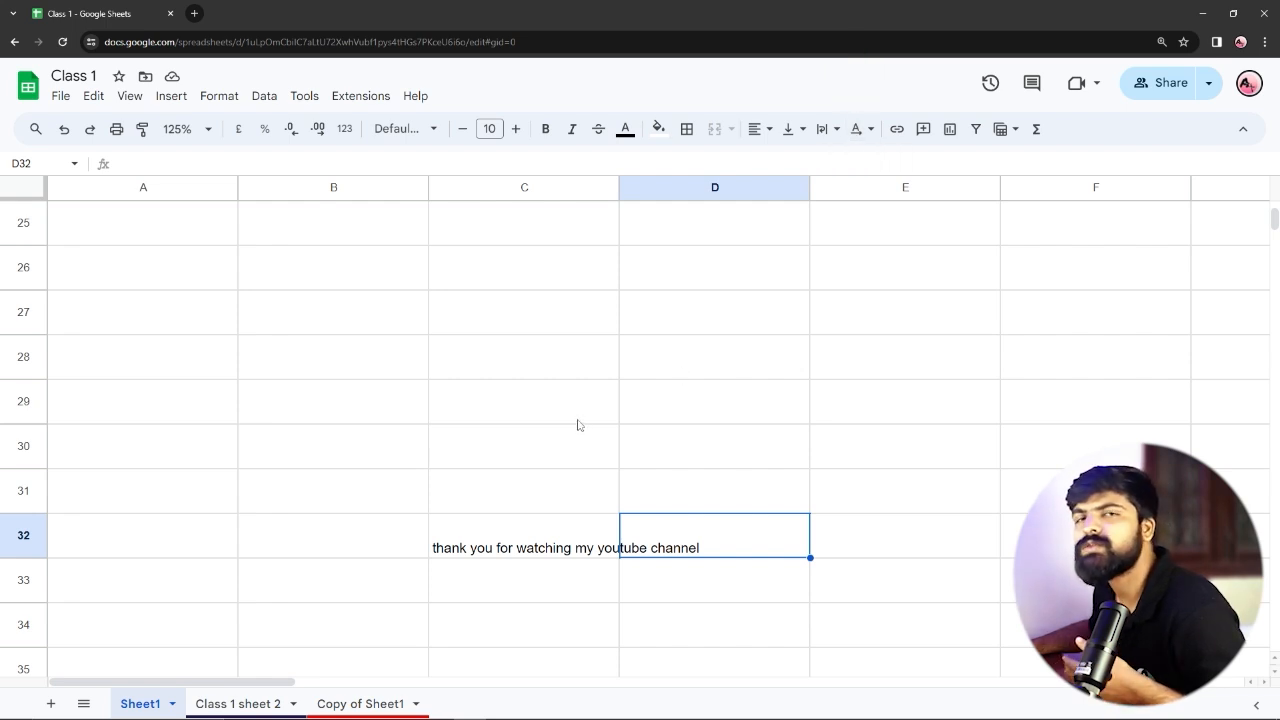
double_click(509, 406)
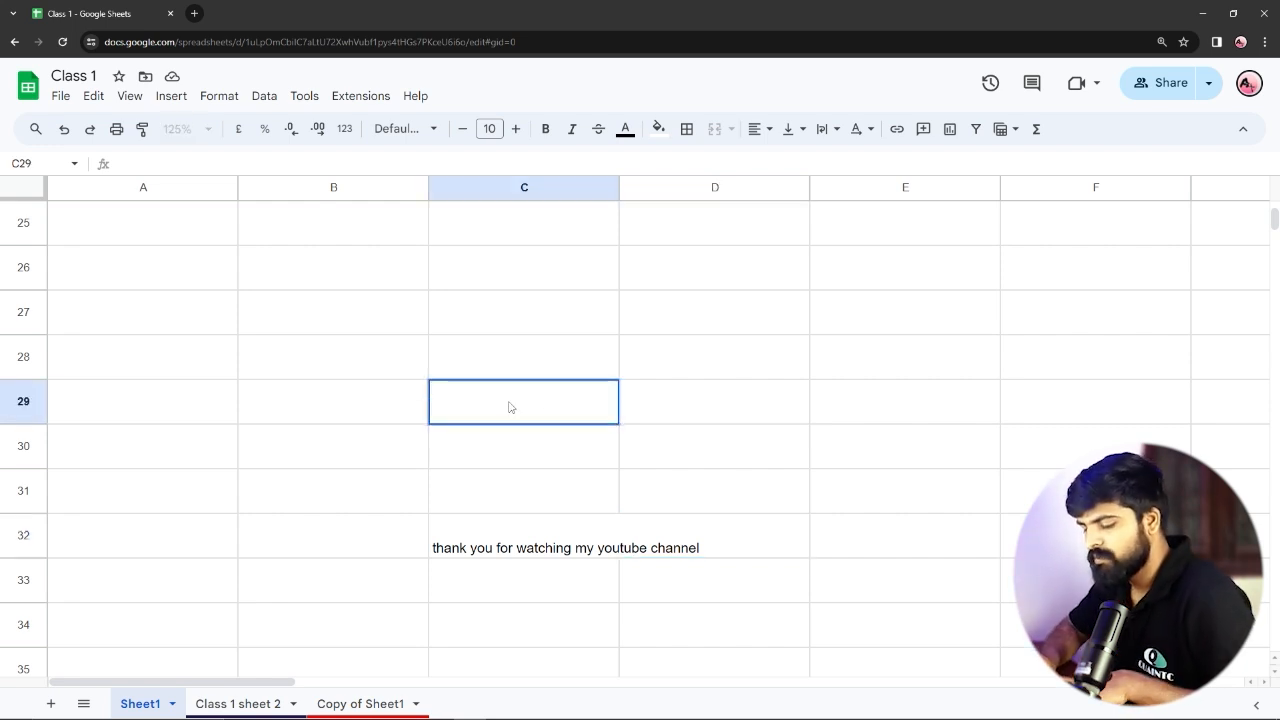
text(Quaintc)
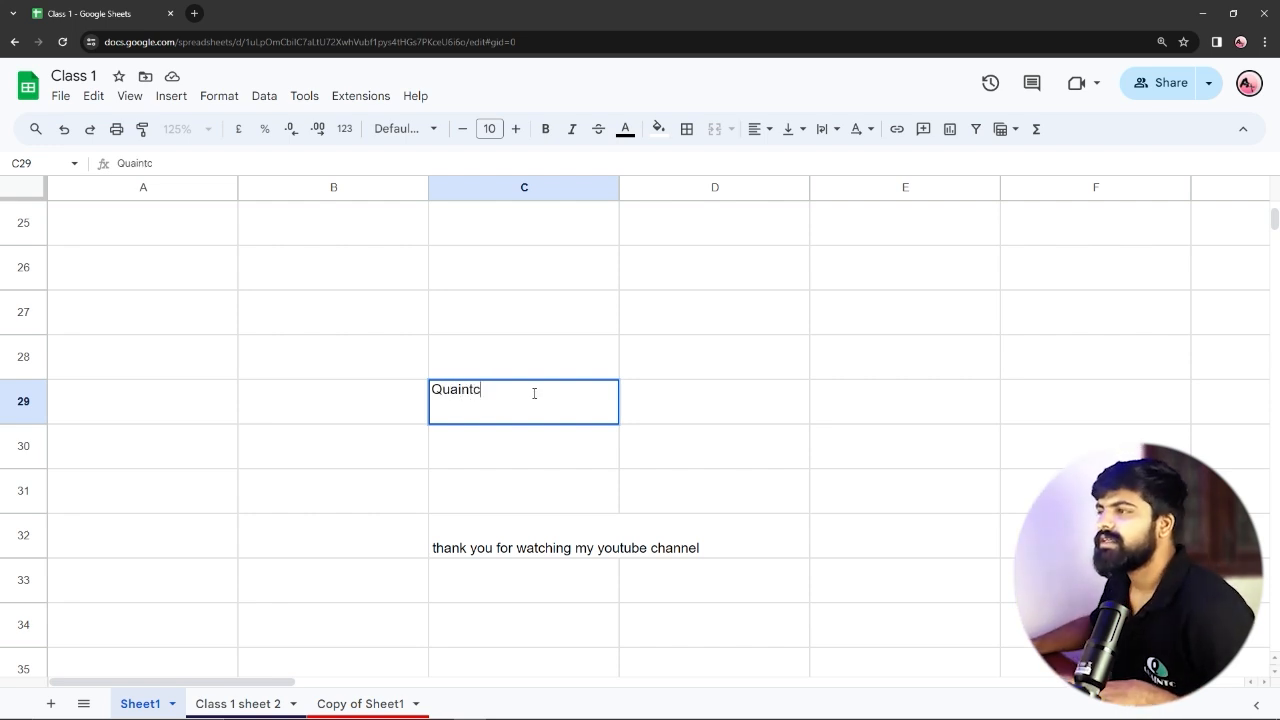
click(524, 368)
click(498, 408)
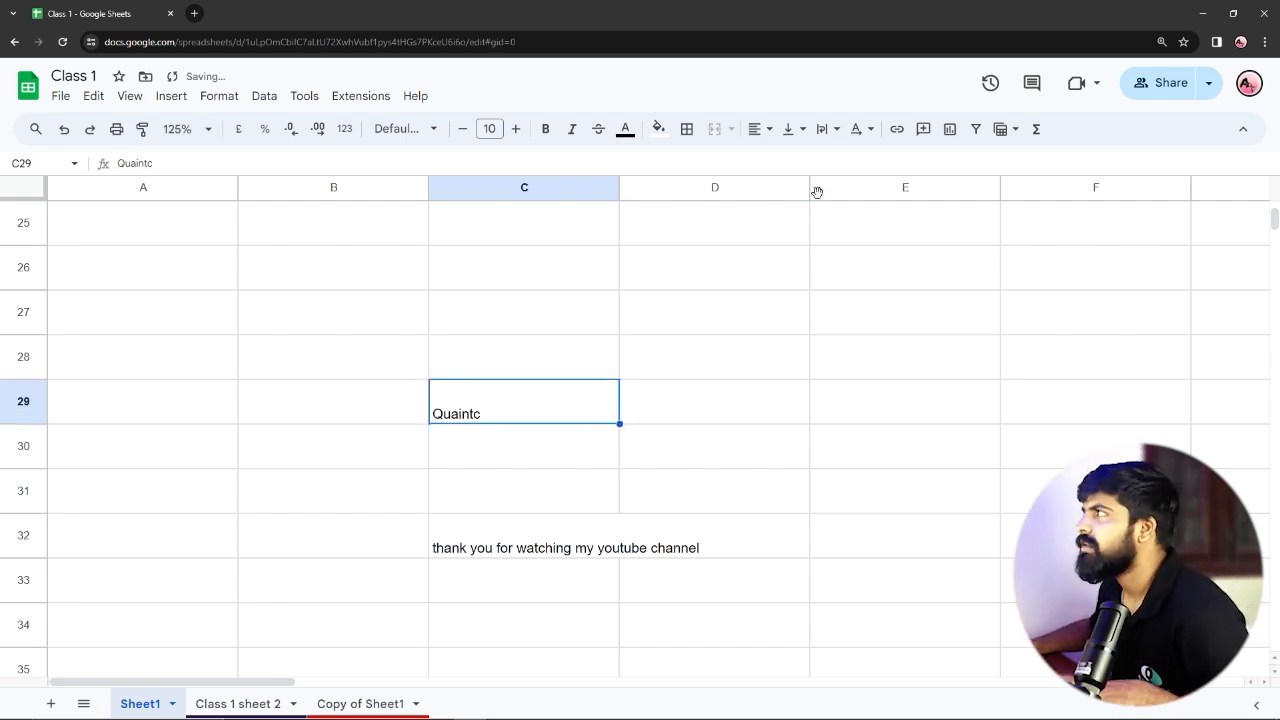
Tilt the text in cell C29 up, and change its rotation to tilt down.
click(869, 131)
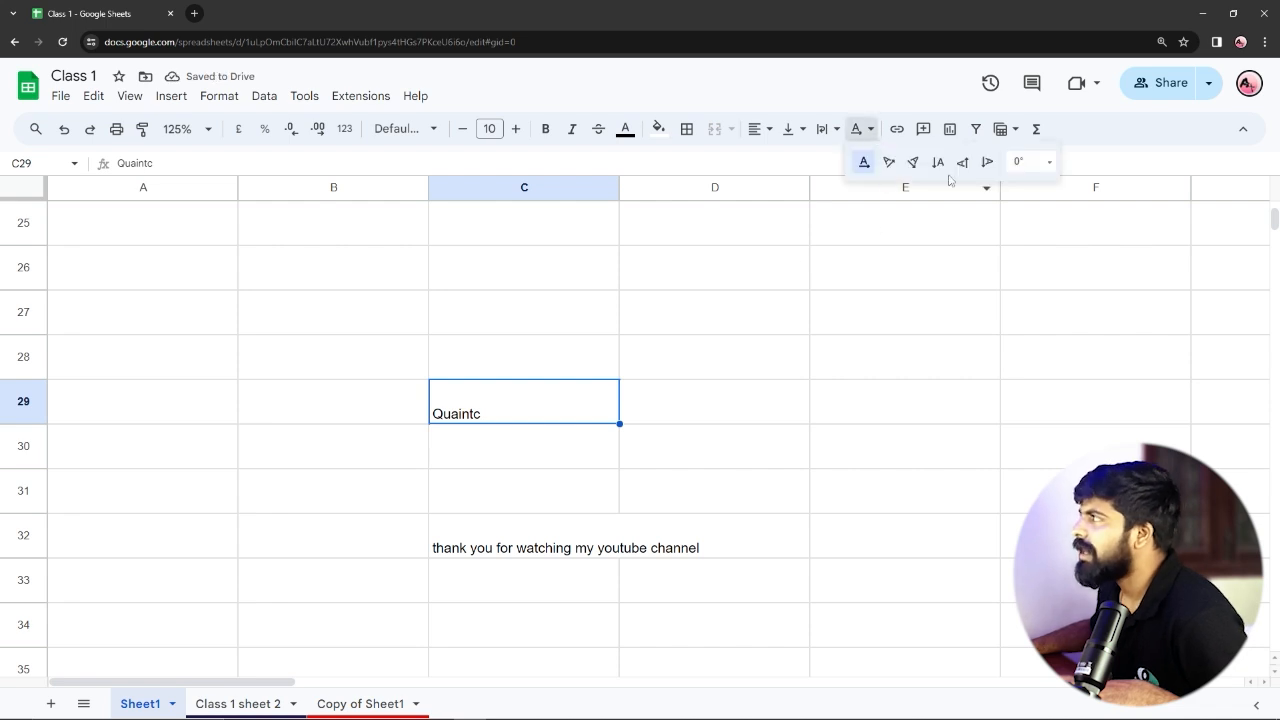
click(890, 163)
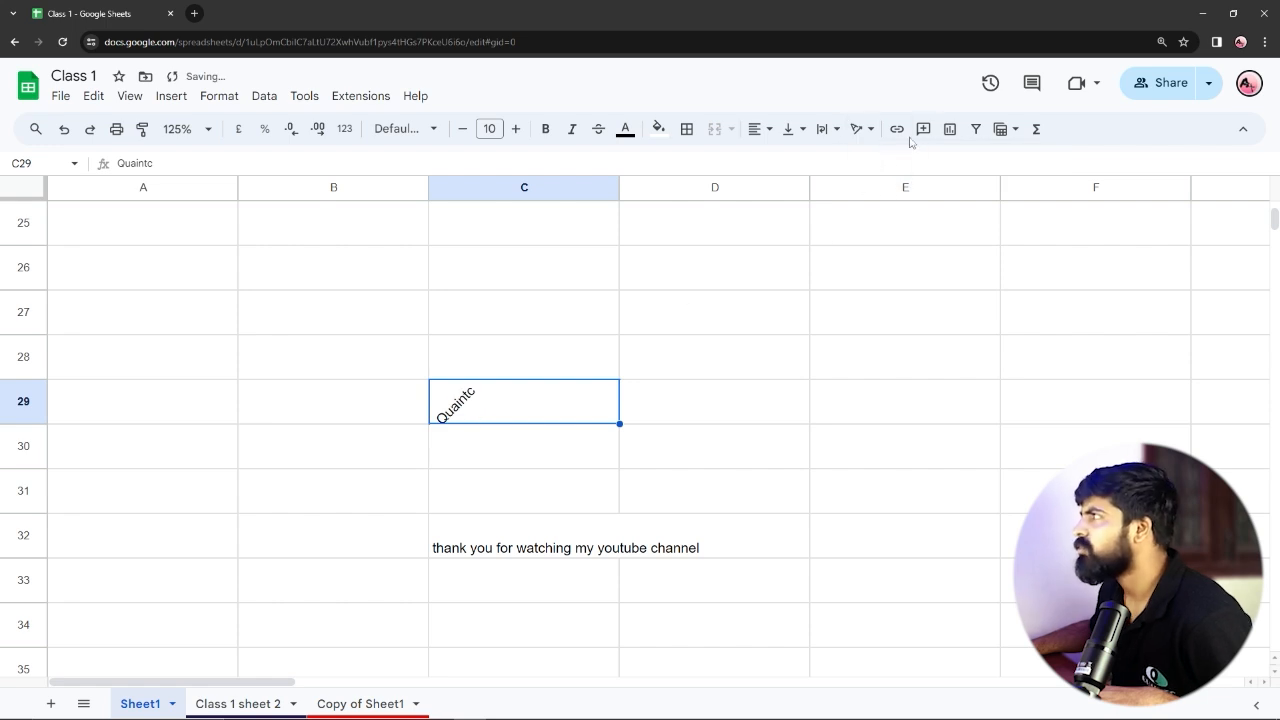
click(856, 129)
click(916, 163)
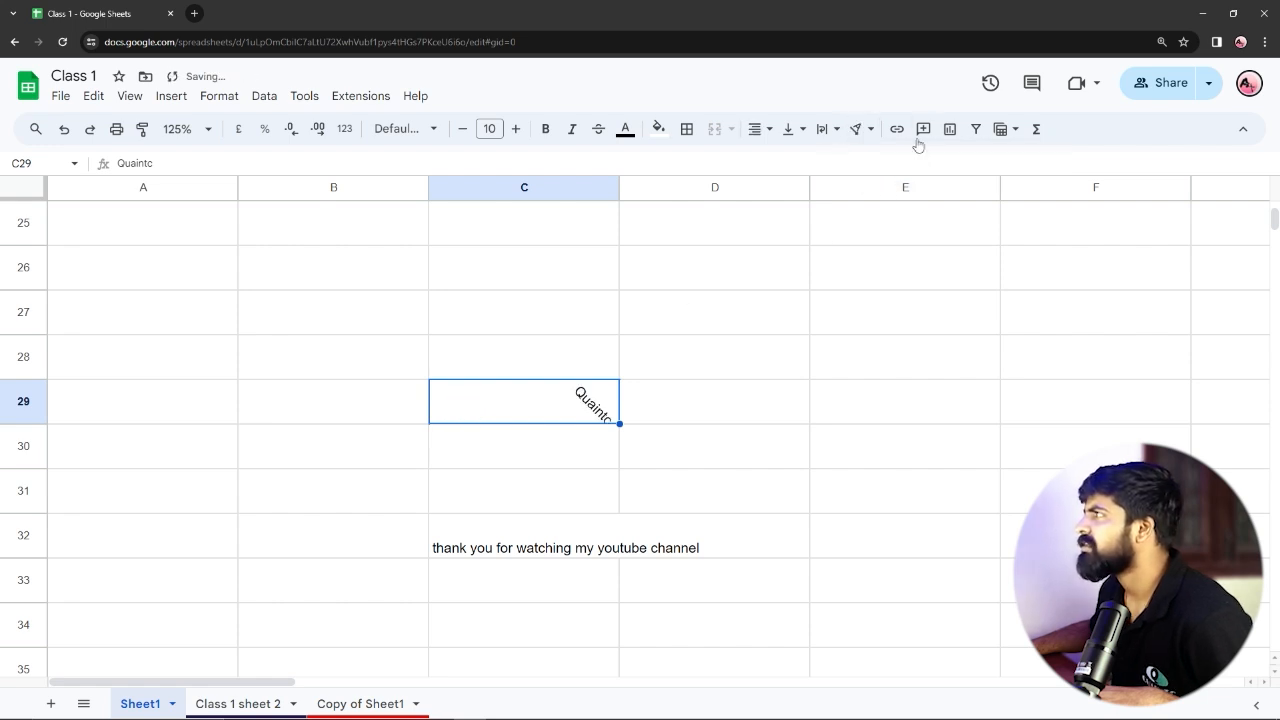
Rotate the text in cell C29 up, and try a custom rotation angle of 85° on the same cell.
click(858, 129)
click(966, 163)
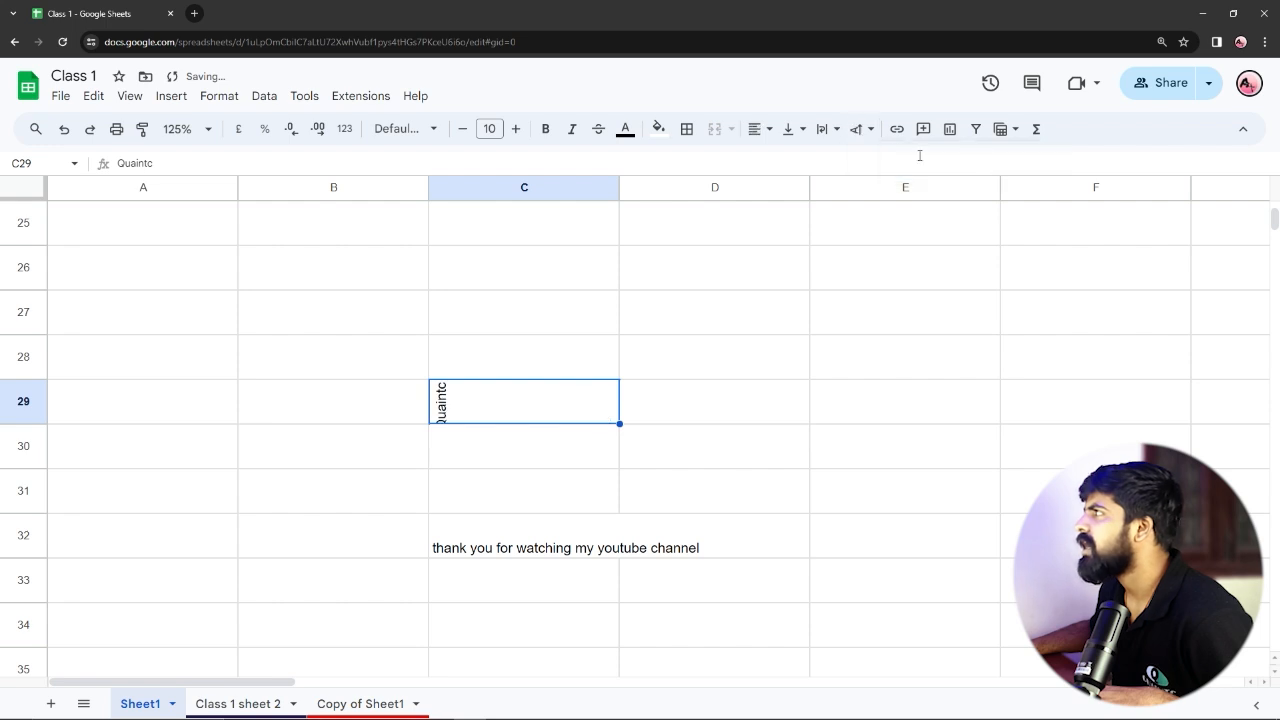
click(858, 129)
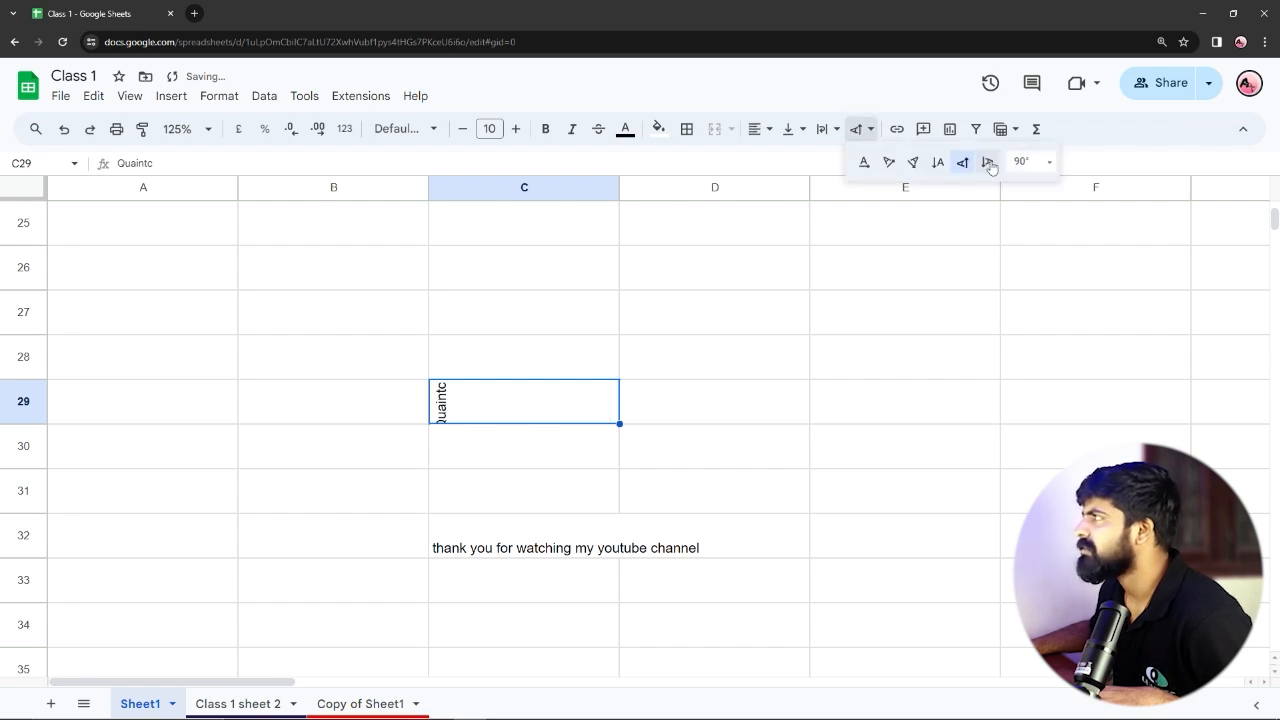
click(1038, 162)
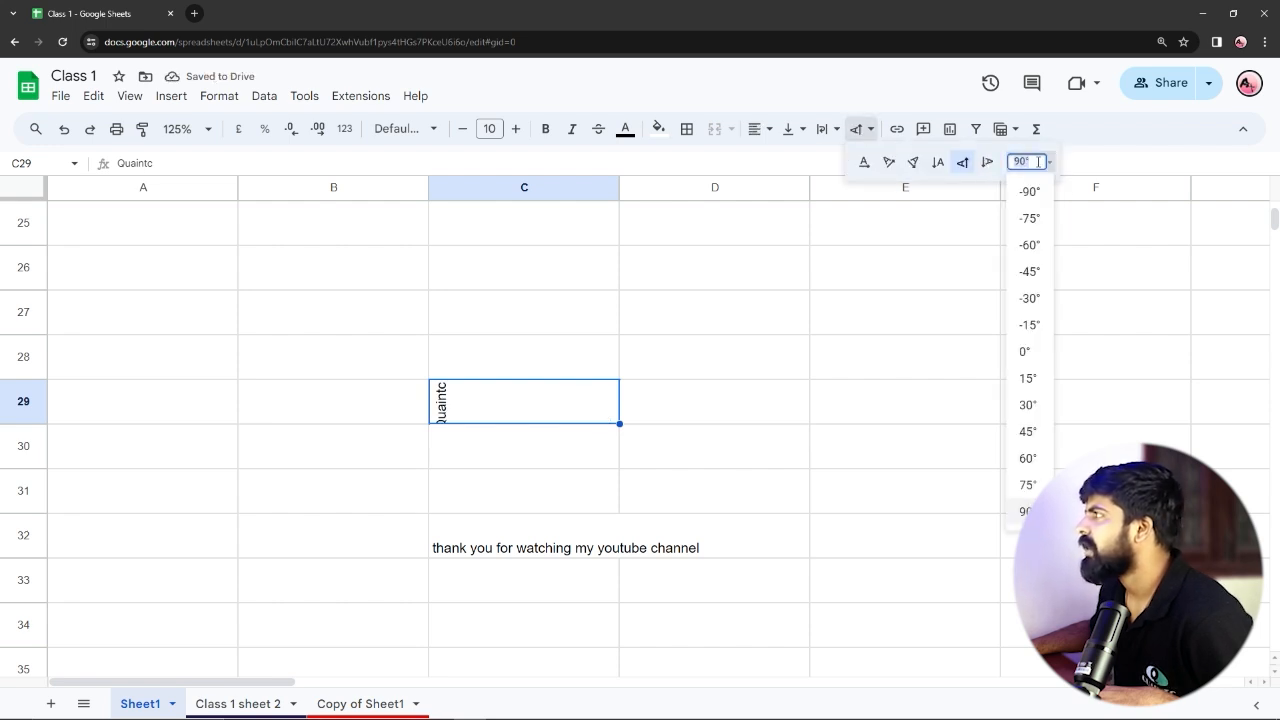
scroll(1087, 361, down, 1)
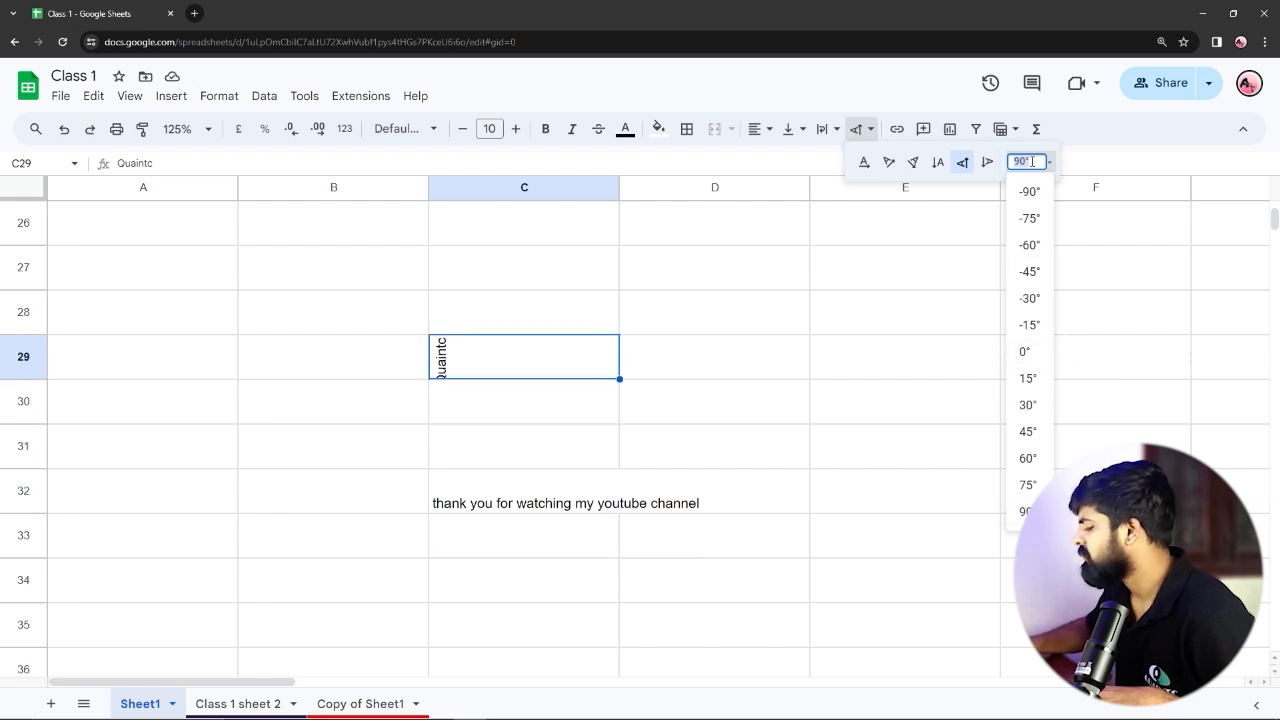
text(85)
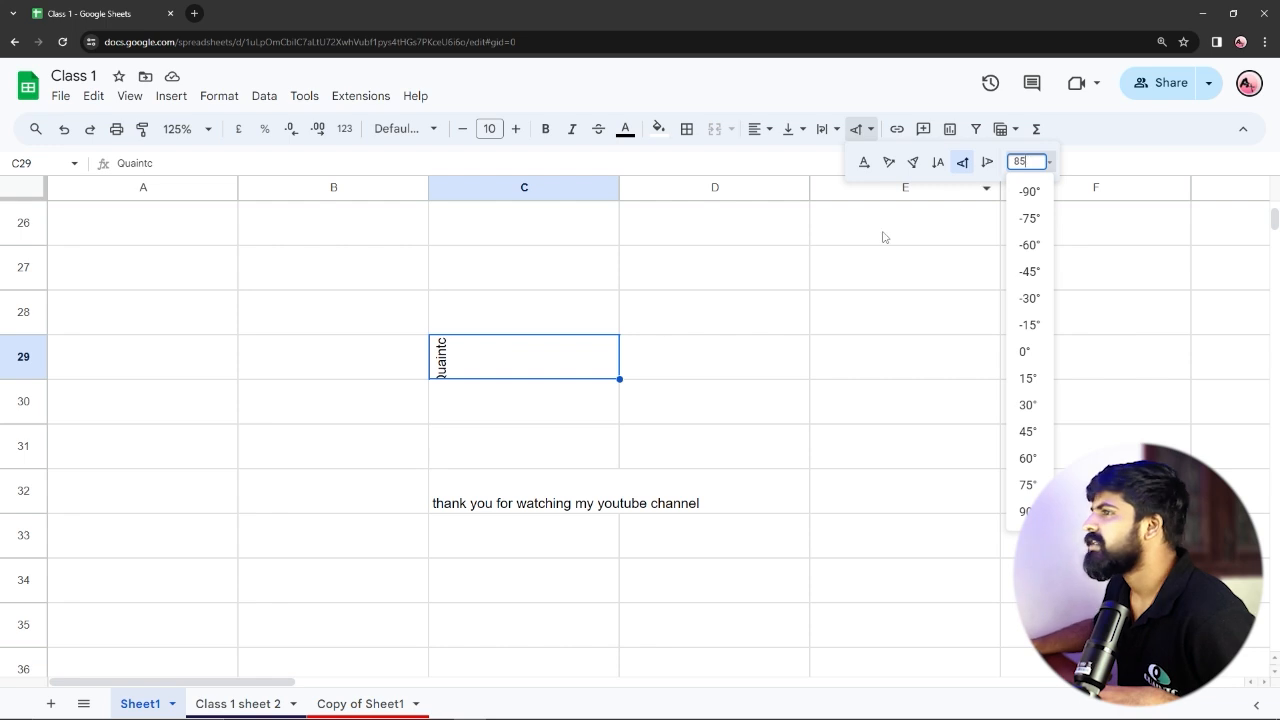
click(836, 285)
click(466, 374)
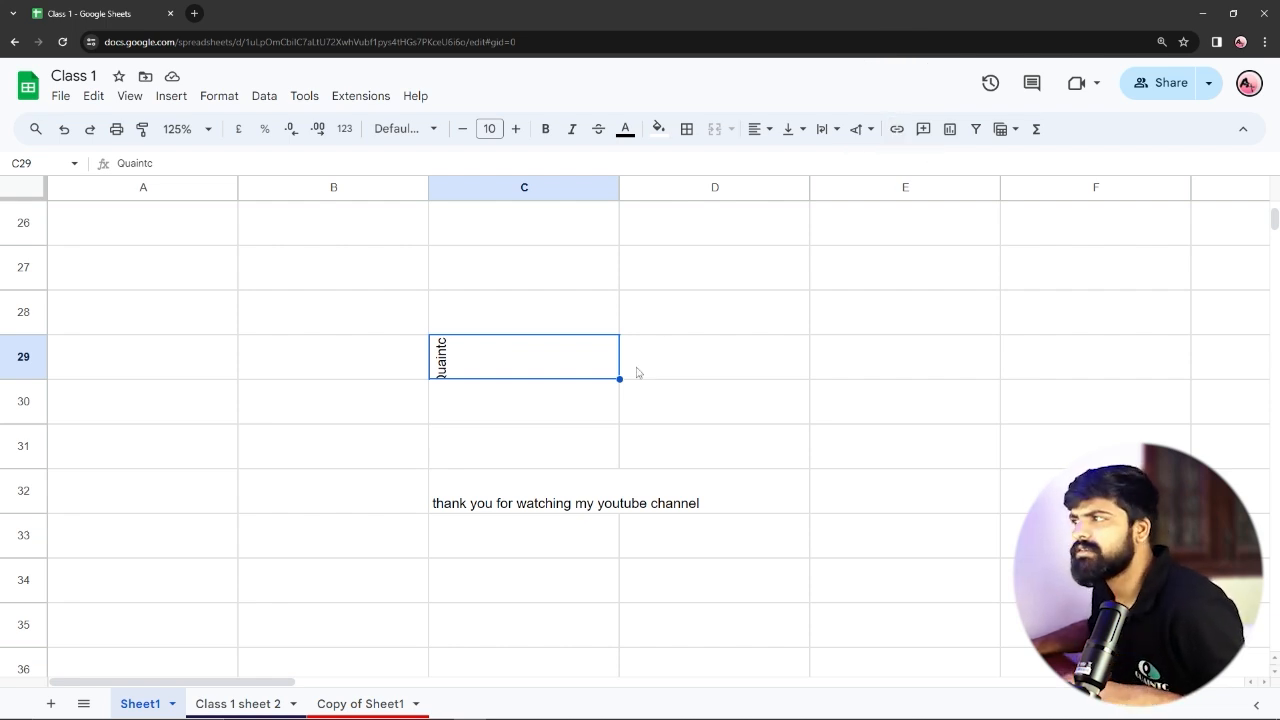
Set the text rotation of cell C29 to None and reselect the cell.
scroll(620, 368, down, 2)
scroll(608, 366, up, 3)
scroll(610, 368, down, 2)
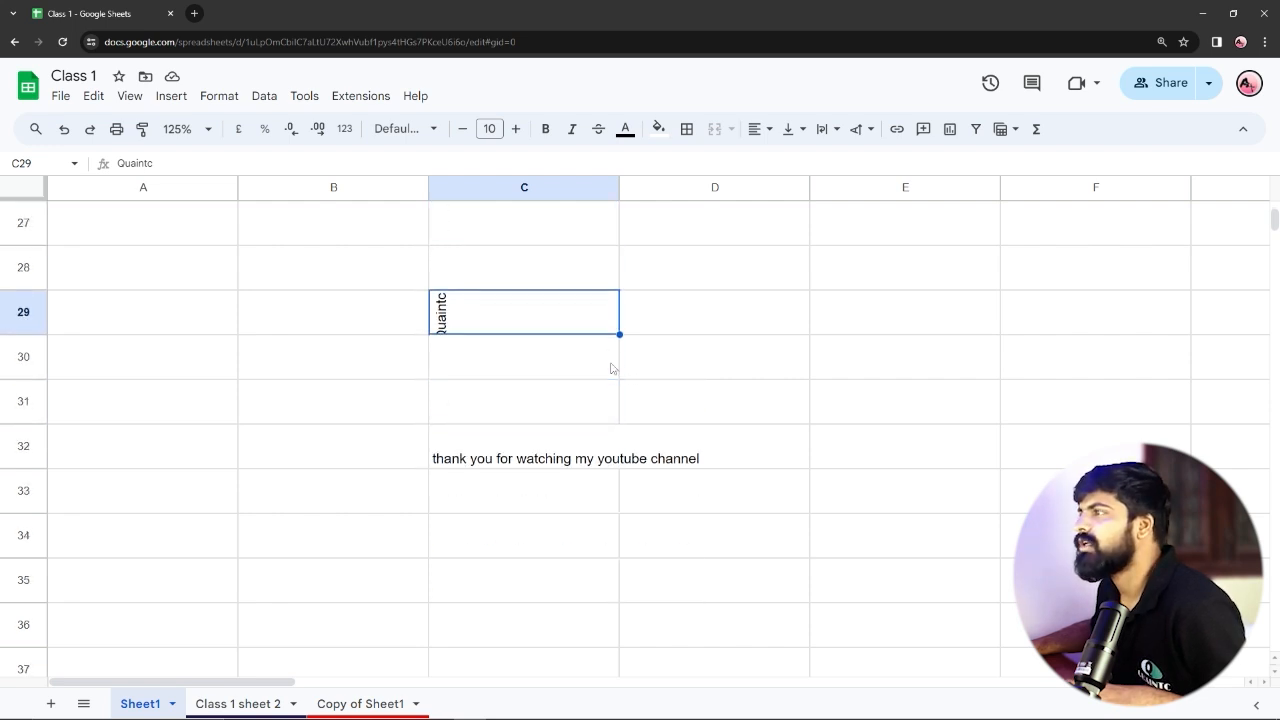
scroll(374, 360, down, 2)
scroll(414, 360, up, 2)
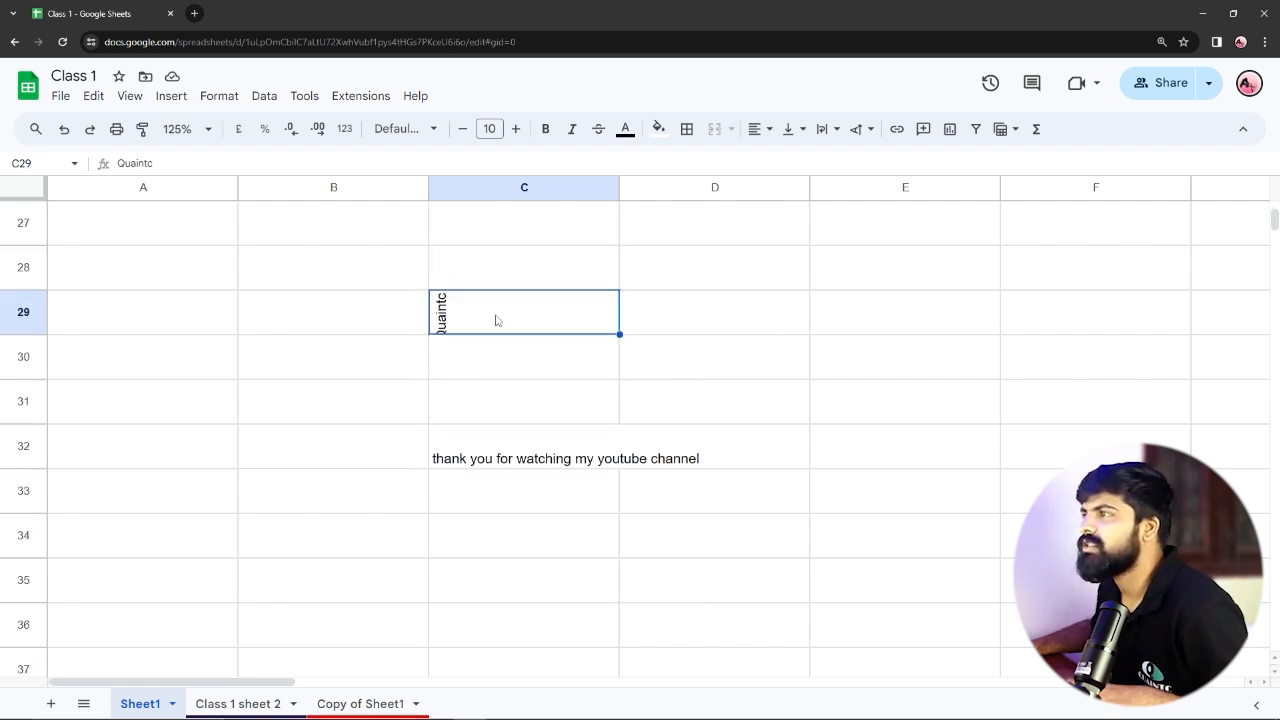
click(862, 129)
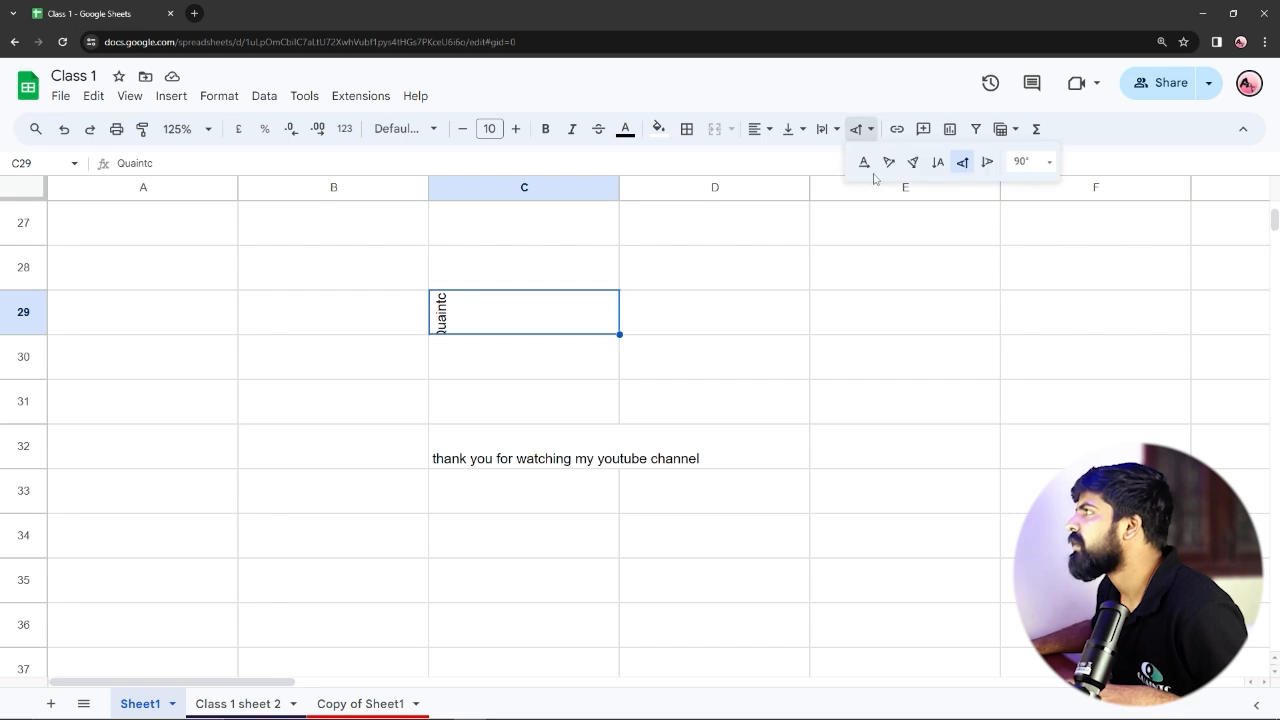
click(864, 163)
click(668, 326)
click(508, 310)
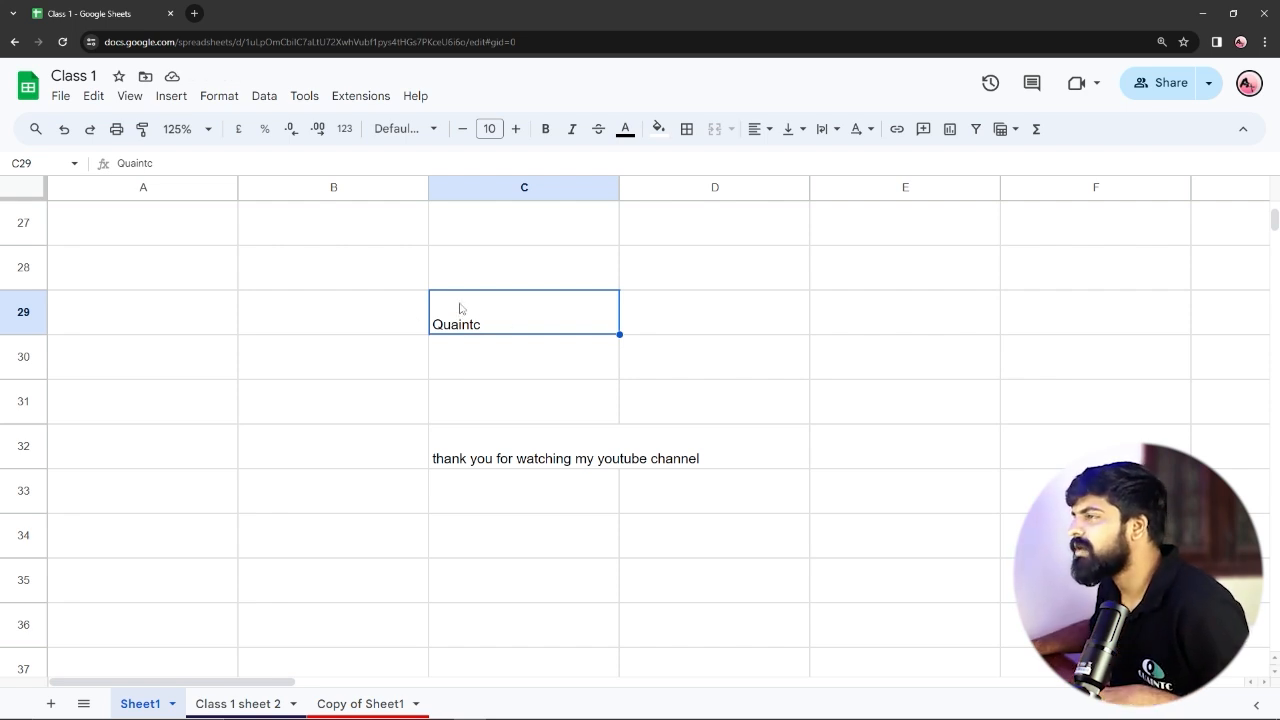
click(897, 130)
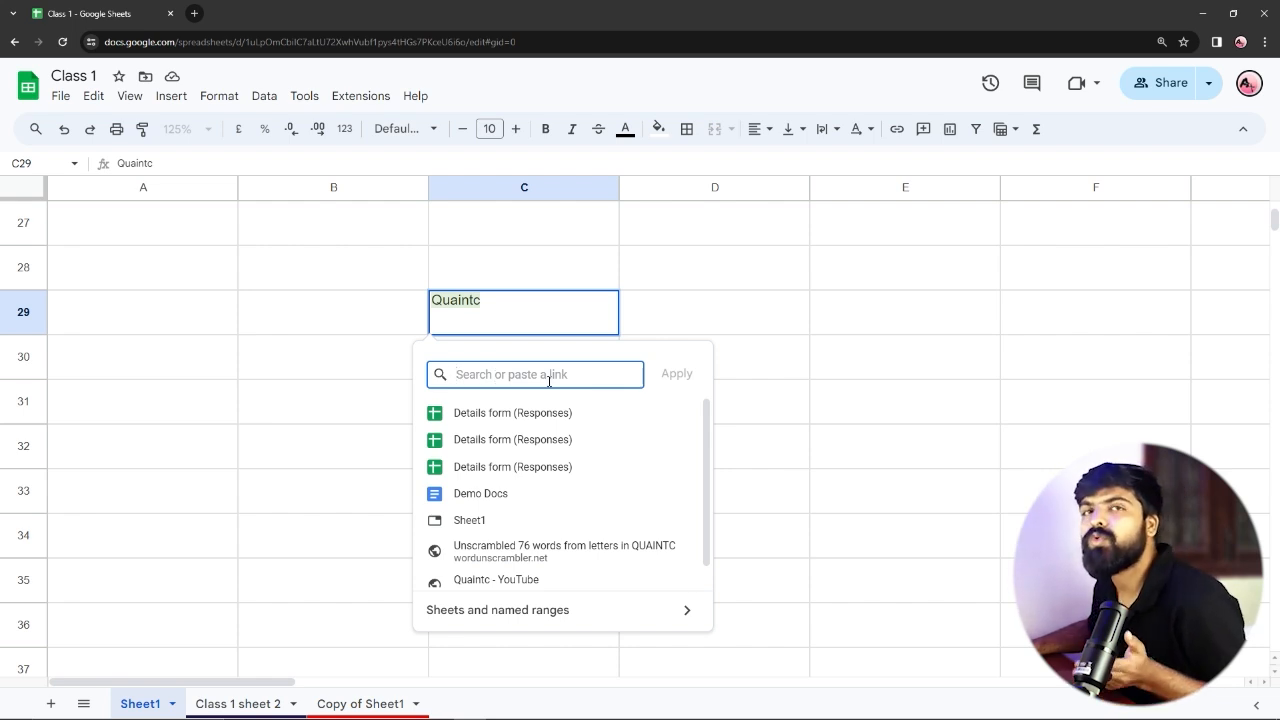
click(355, 311)
click(489, 318)
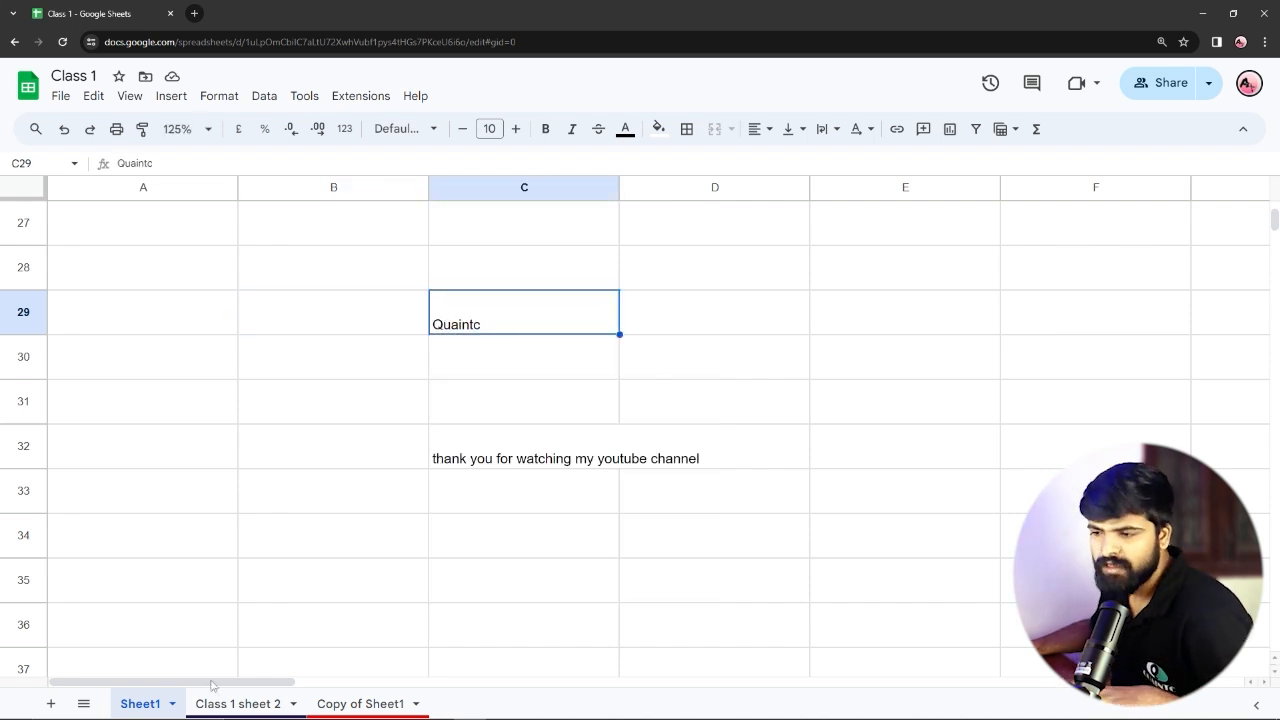
View the sheets Class 1 sheet 2 and Copy of Sheet1, and return to Sheet1.
click(250, 706)
click(370, 706)
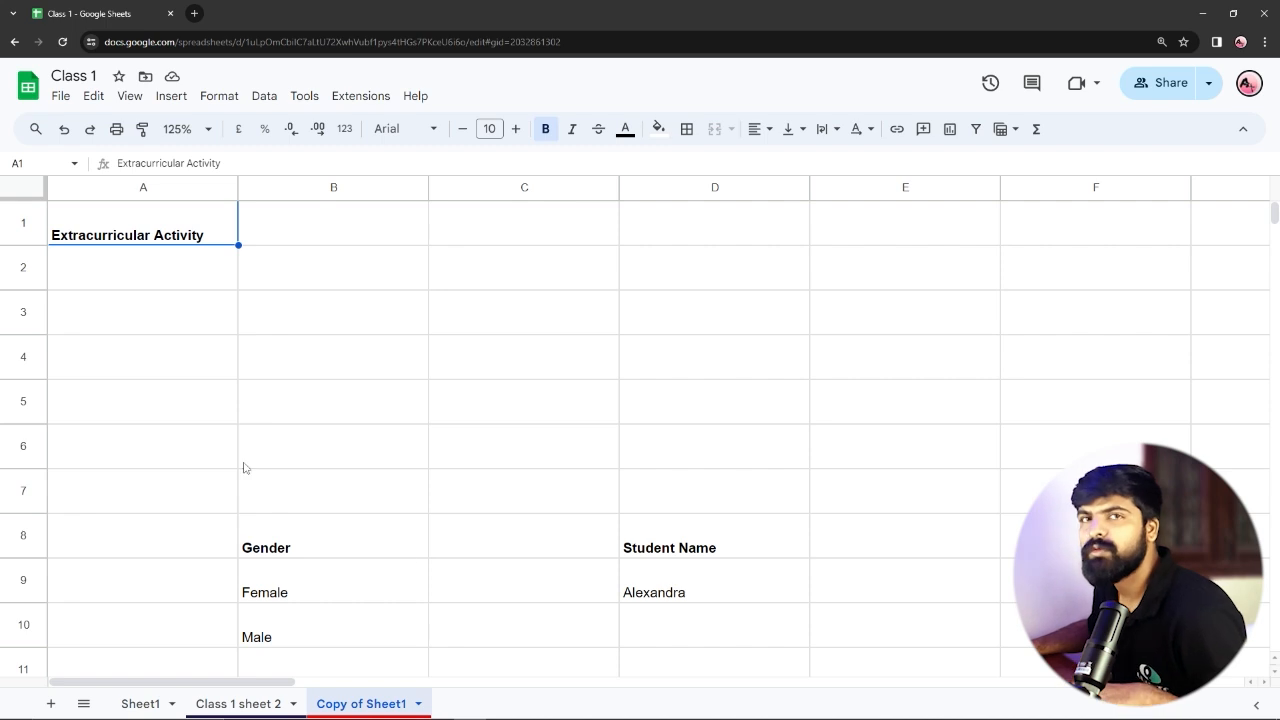
click(150, 704)
Open YouTube in a new browser tab and copy its web address.
click(194, 13)
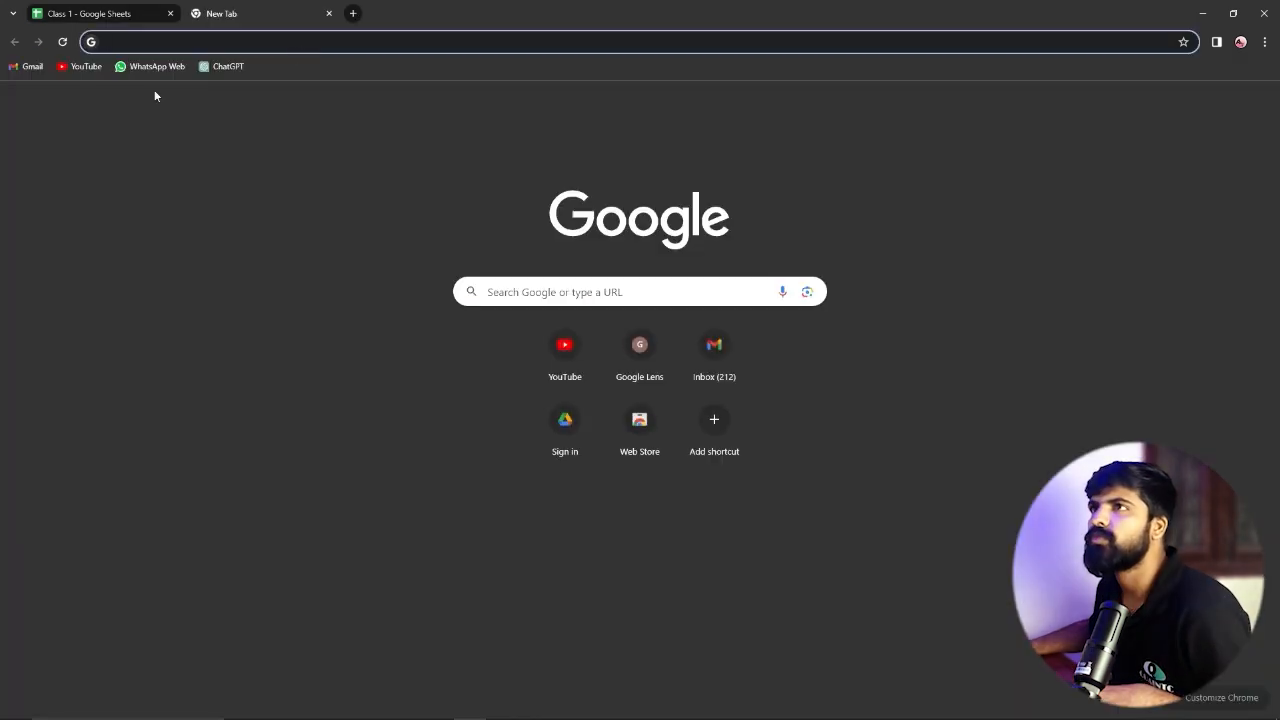
click(85, 65)
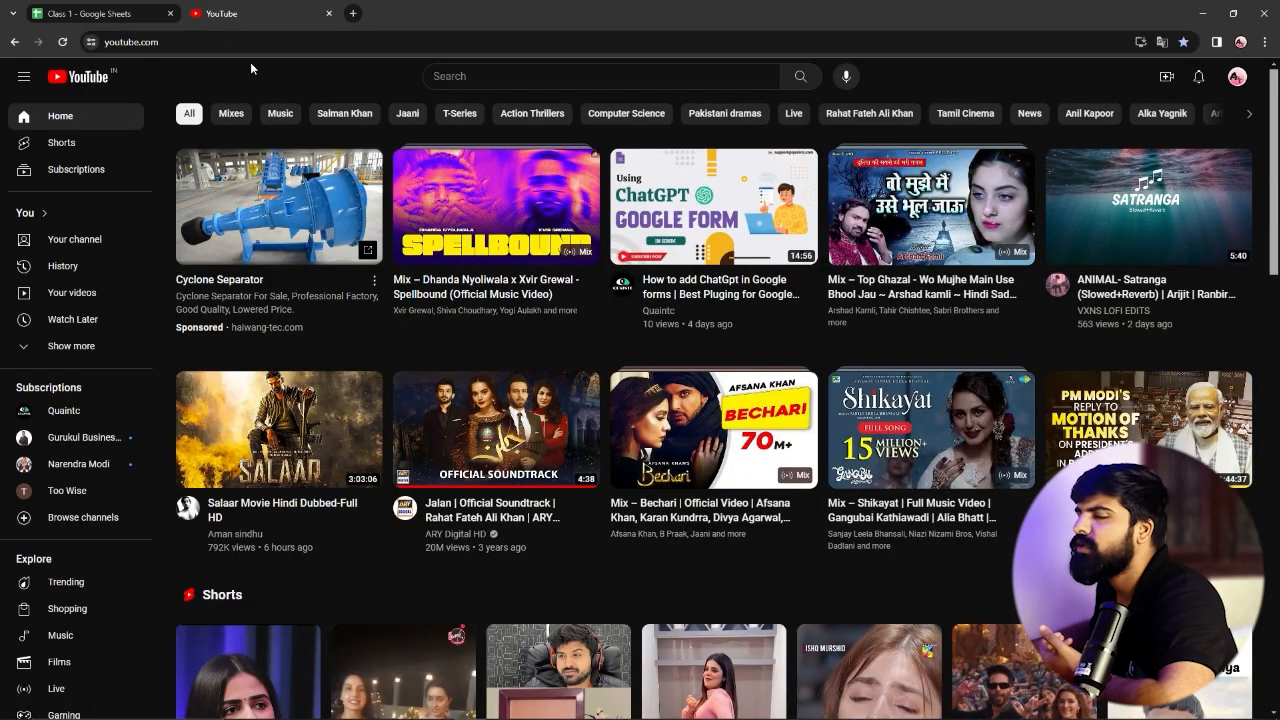
click(230, 42)
key(ctrl+c)
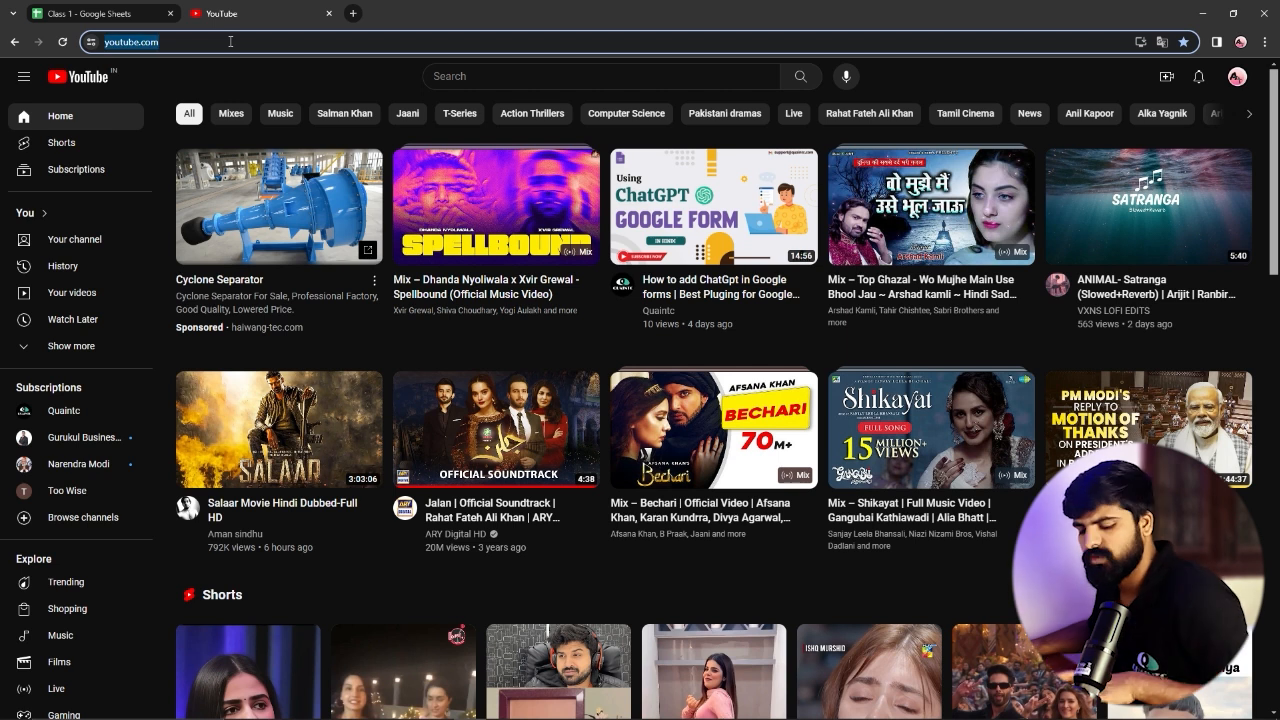
click(95, 13)
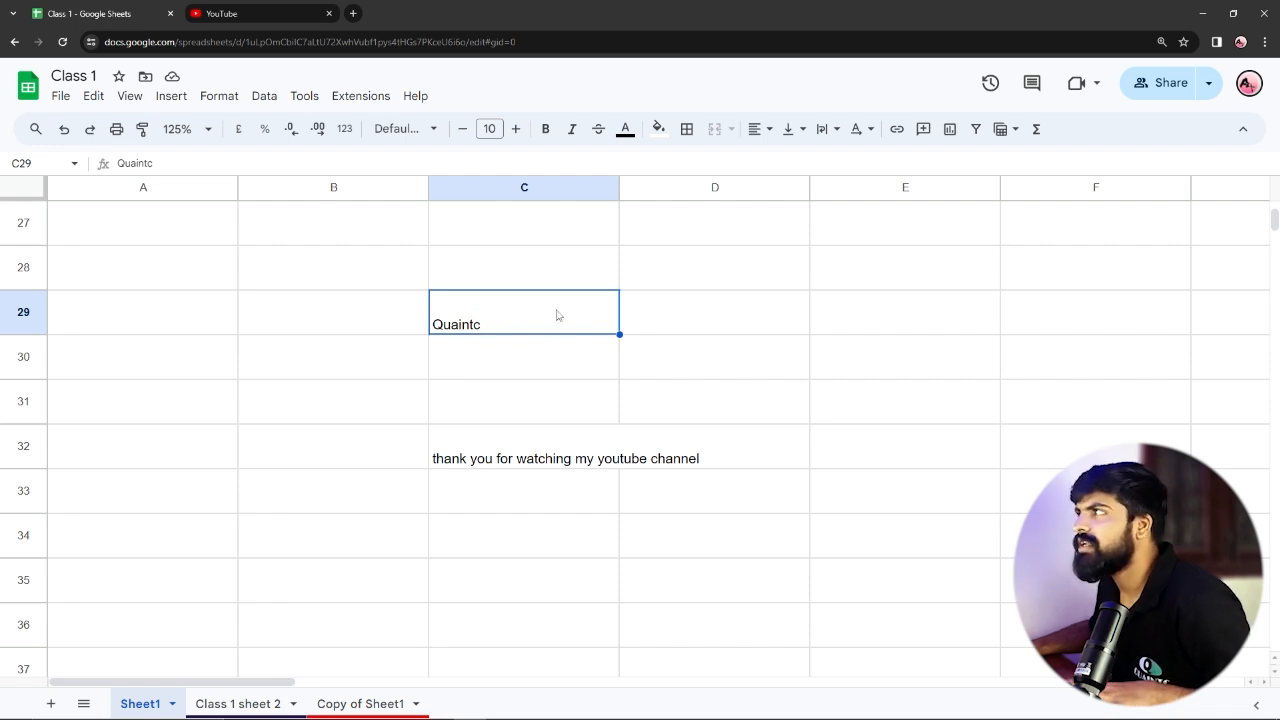
click(897, 130)
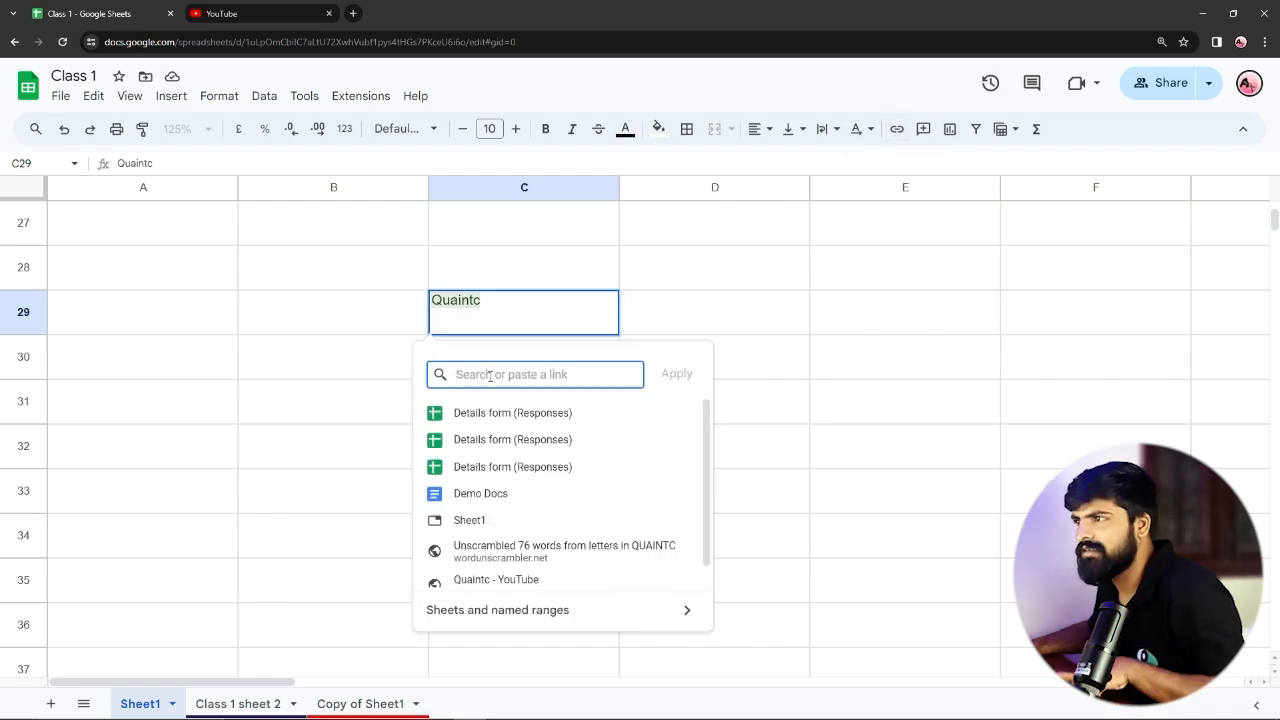
key(ctrl+v)
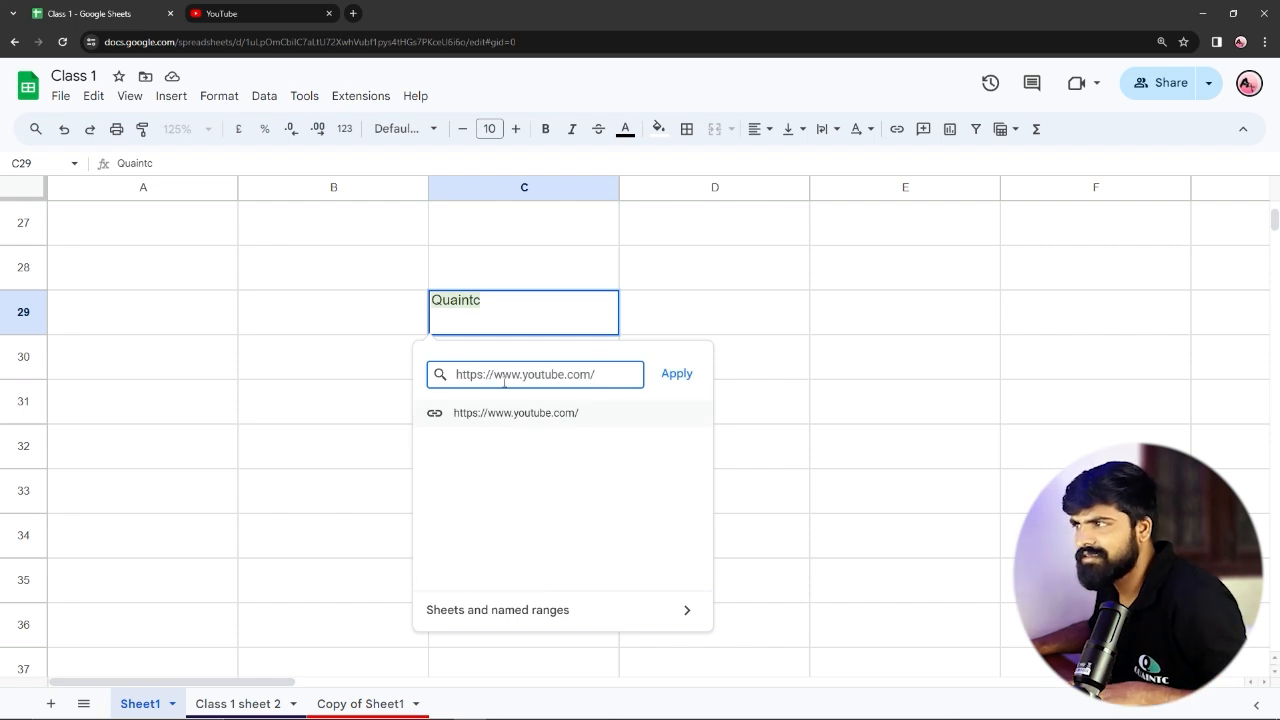
click(677, 374)
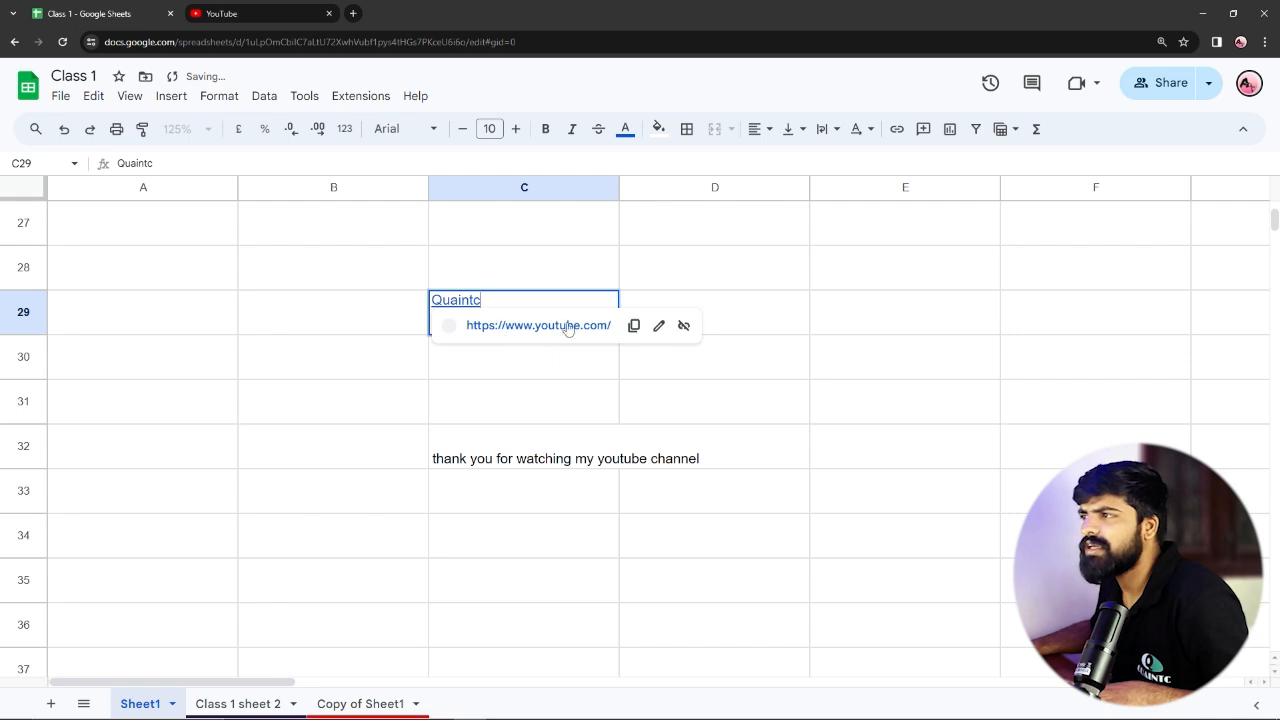
click(743, 322)
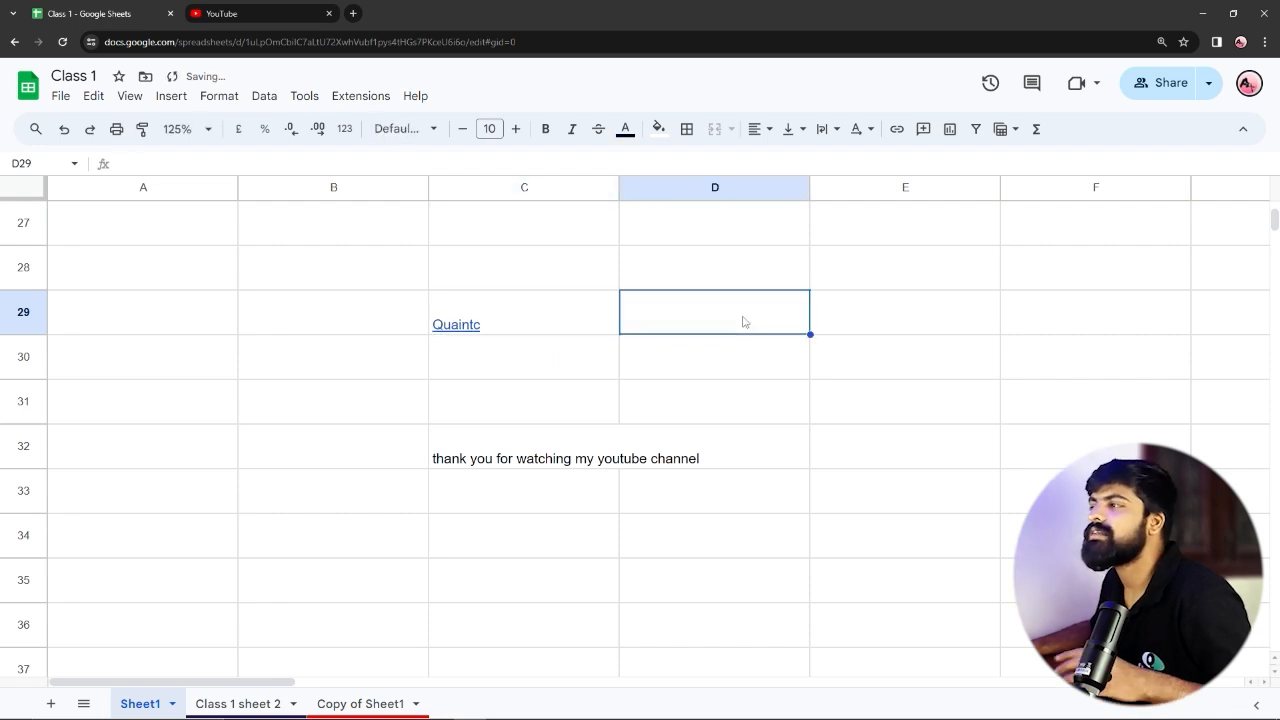
Enter the text "Class" in cell D29 and reselect the cell.
double_click(743, 320)
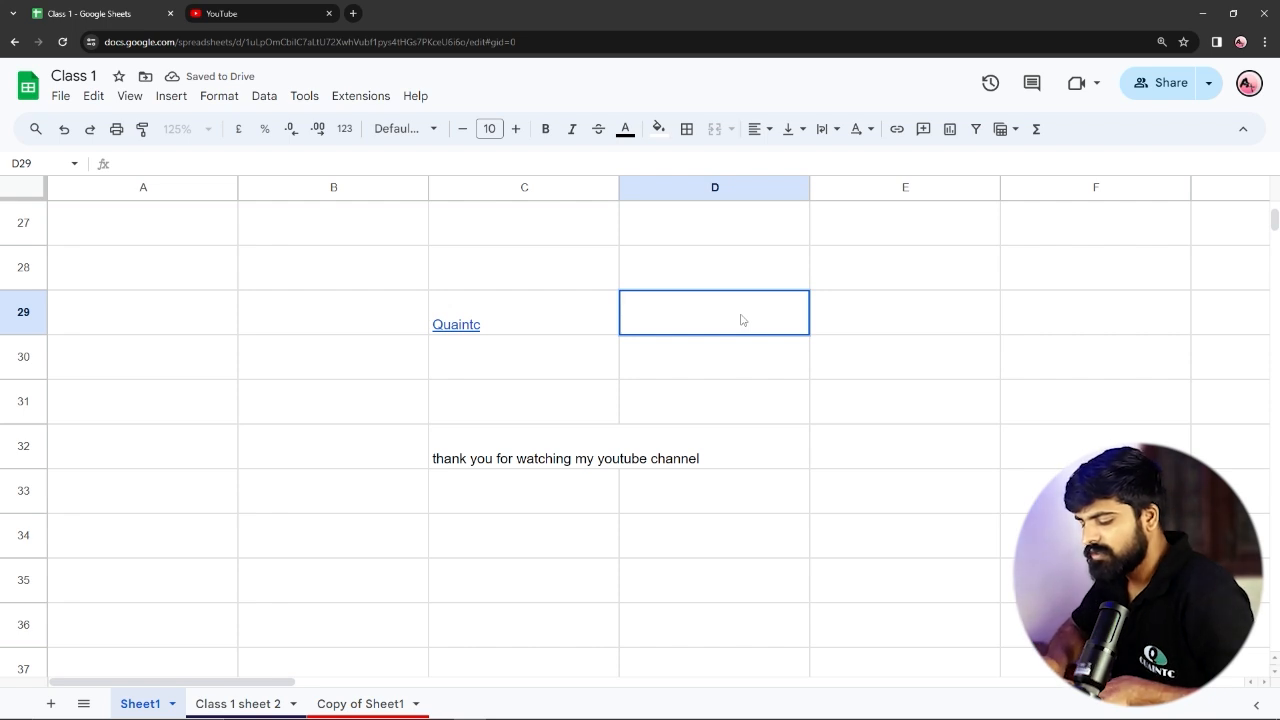
text(Class)
key(Return)
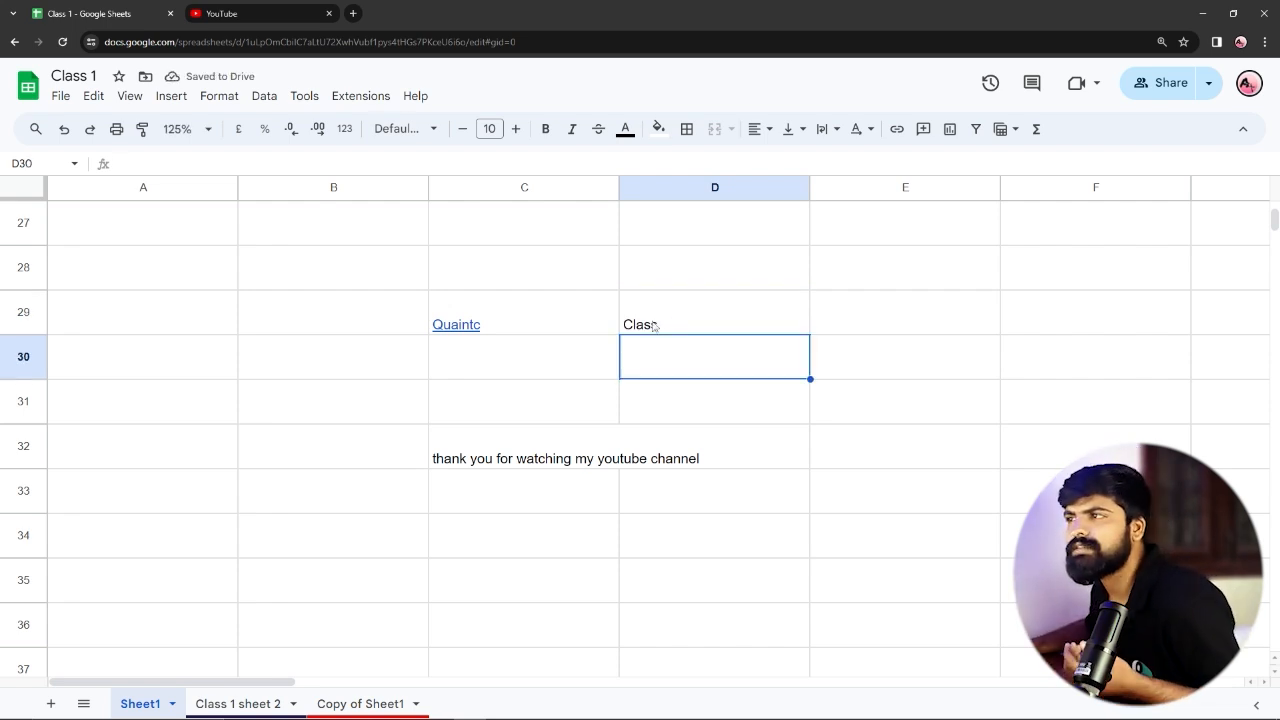
click(651, 320)
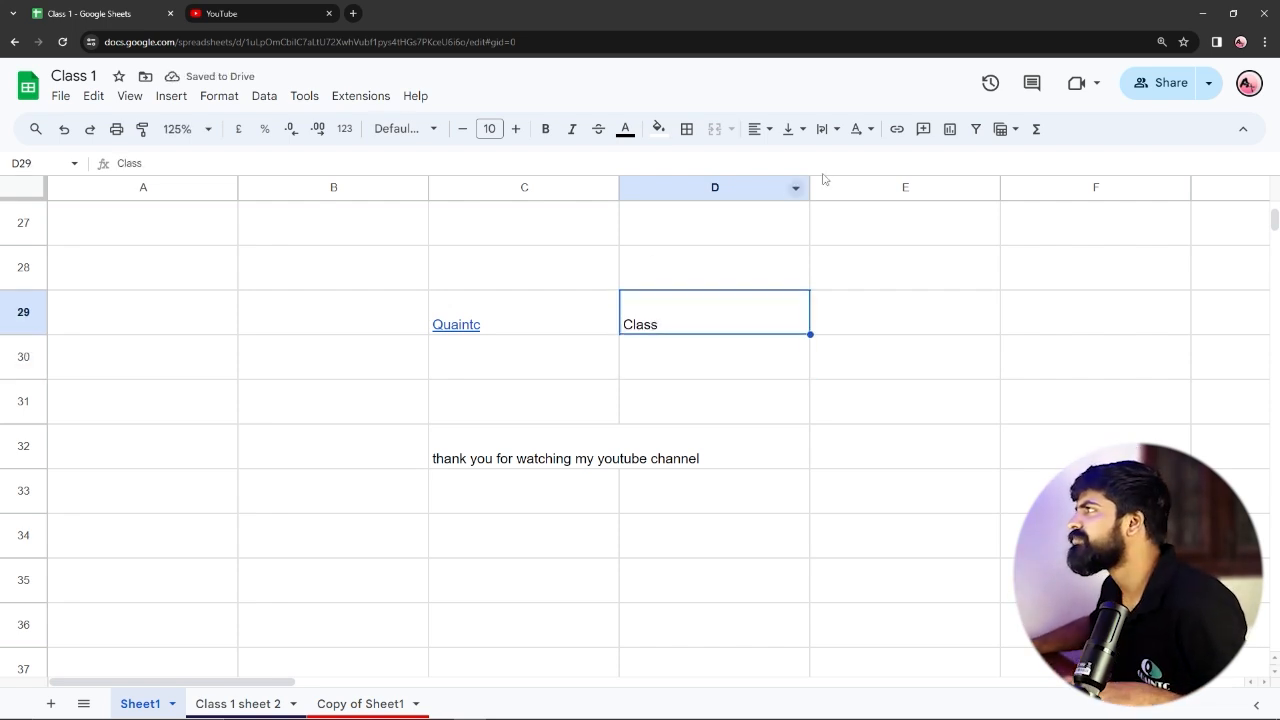
Link the text in cell D29 to the sheet Copy of Sheet1 within this spreadsheet.
click(896, 128)
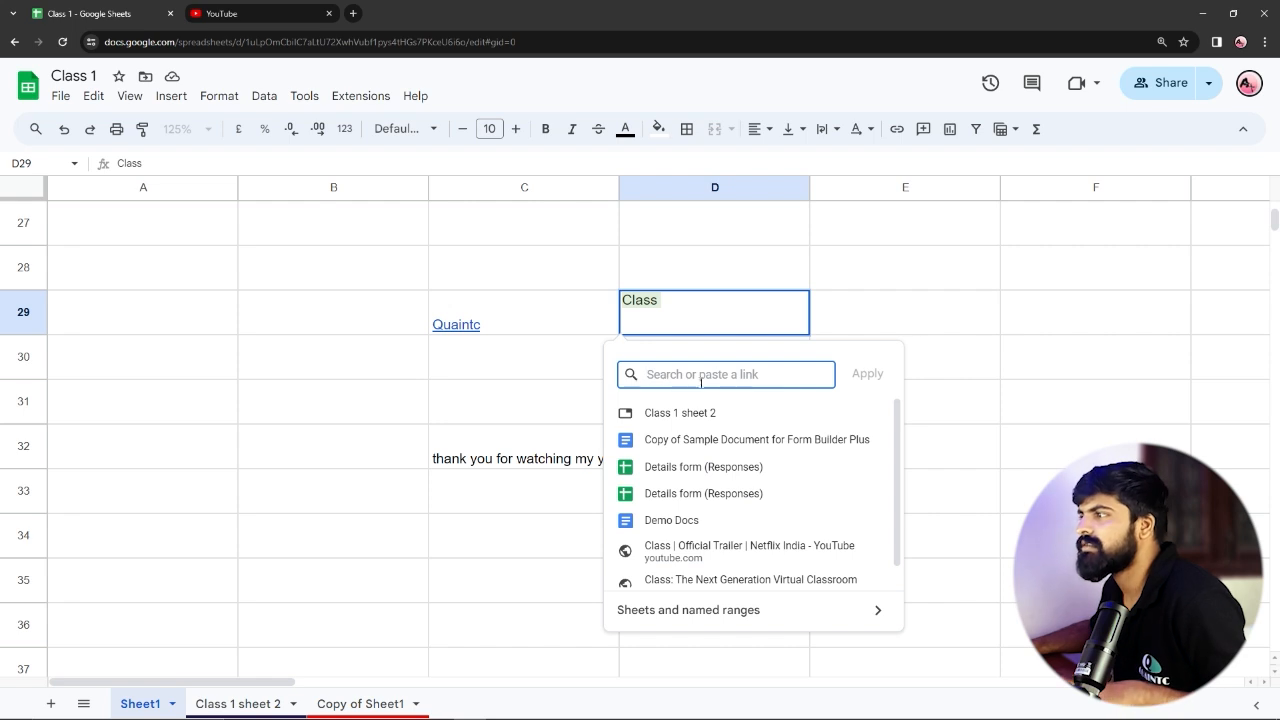
scroll(692, 526, down, 1)
scroll(687, 512, up, 1)
click(806, 613)
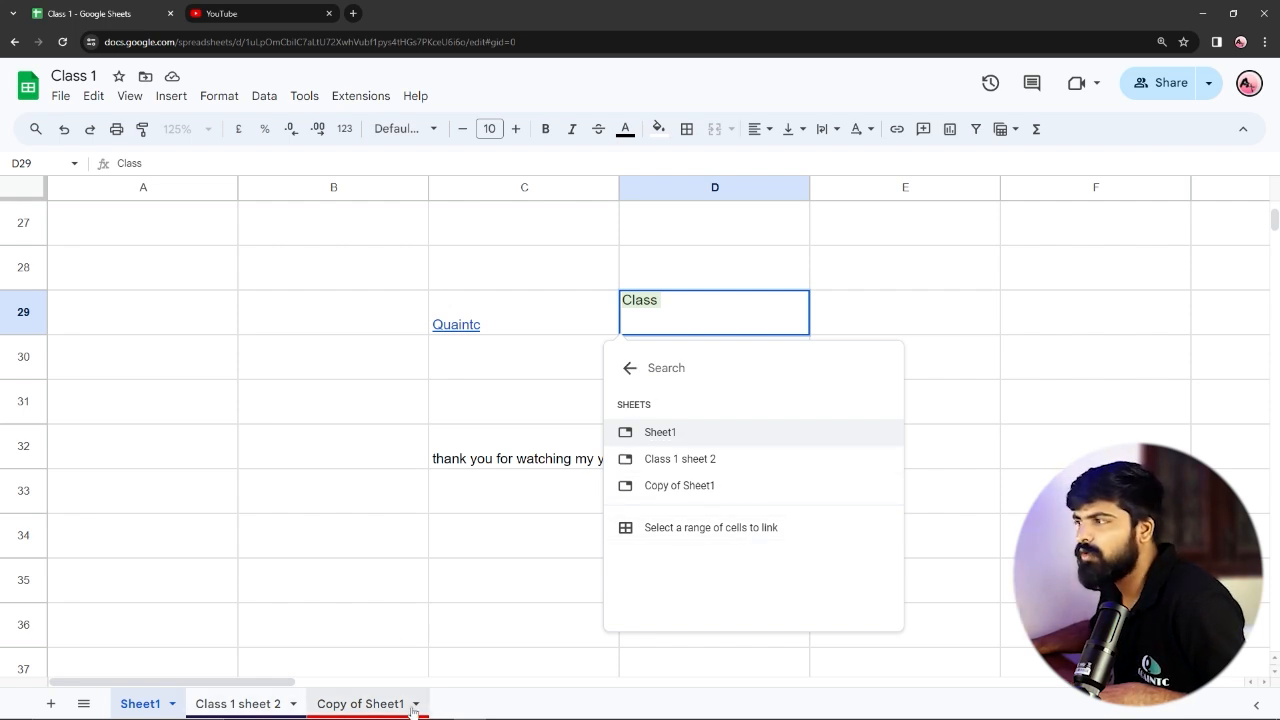
click(680, 485)
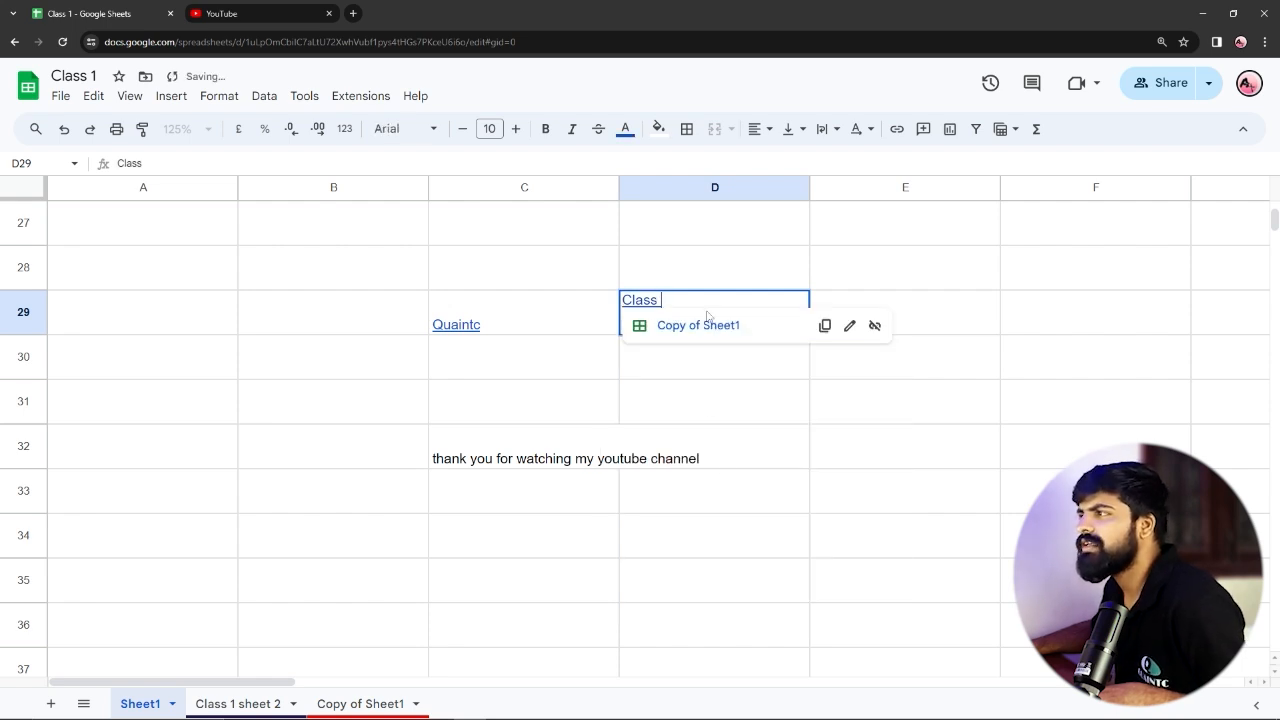
click(705, 368)
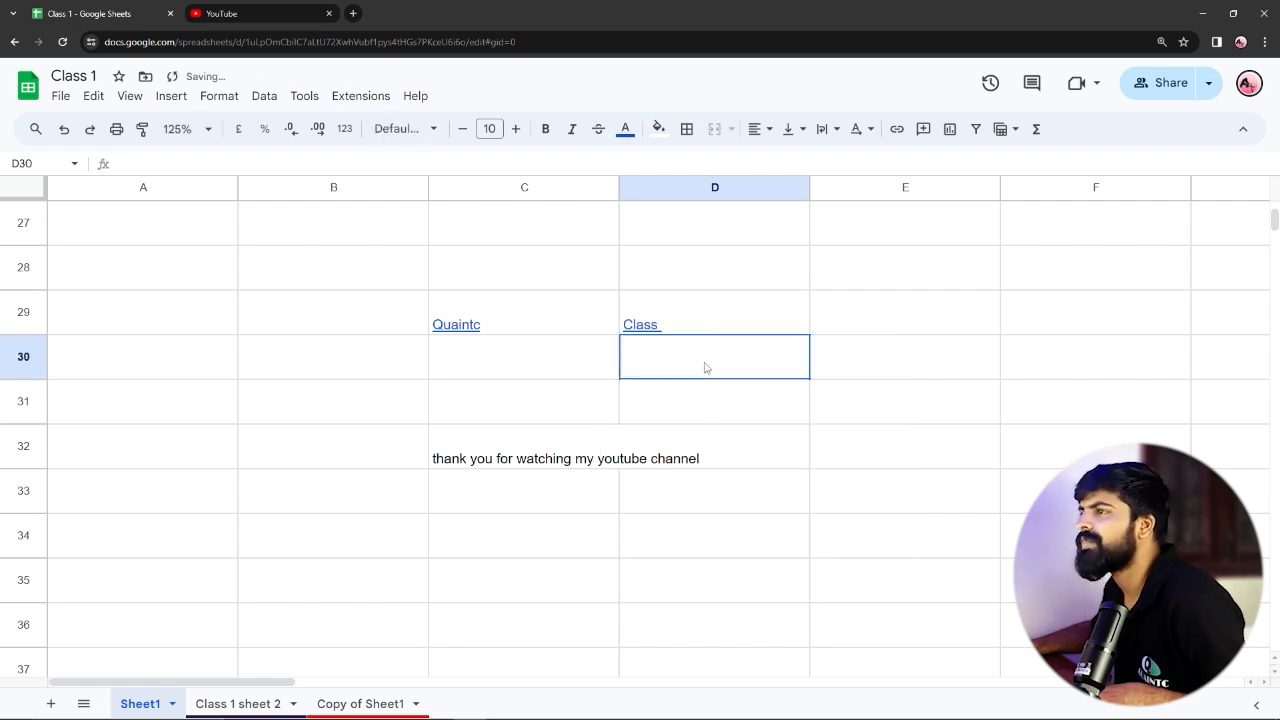
Preview the link attached to the text in cell C29.
click(363, 357)
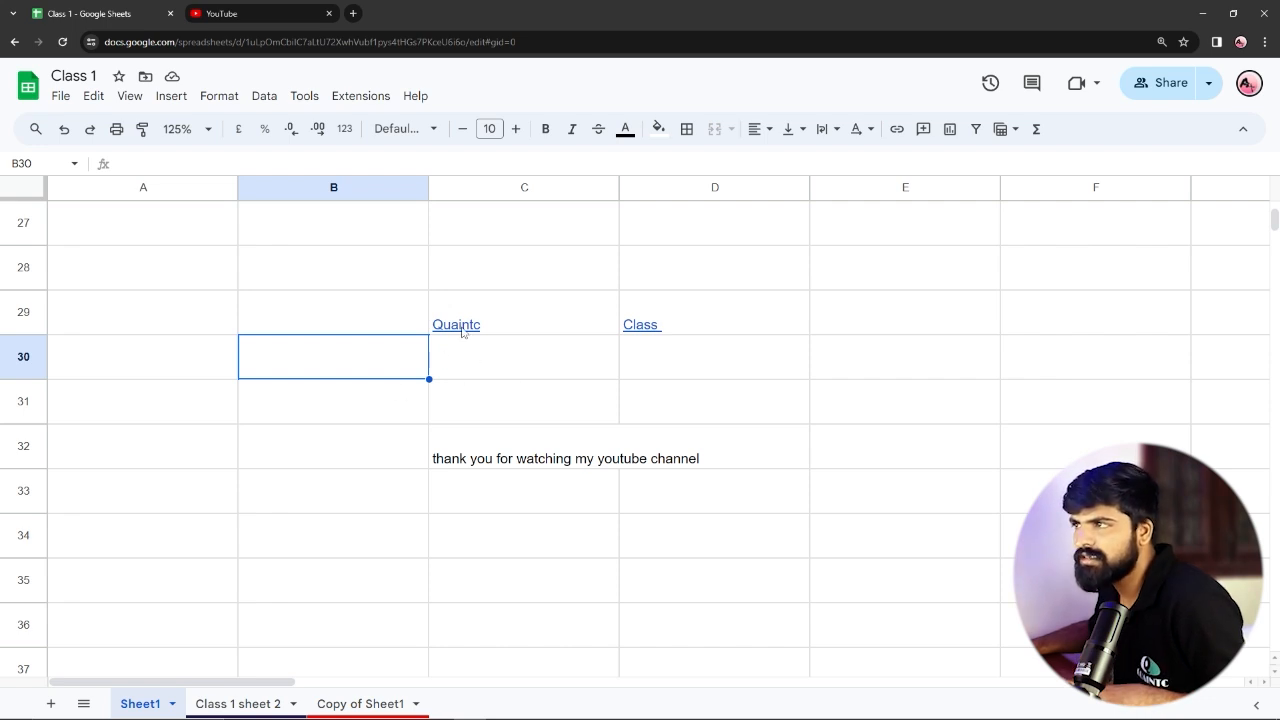
mouse_move(462, 332)
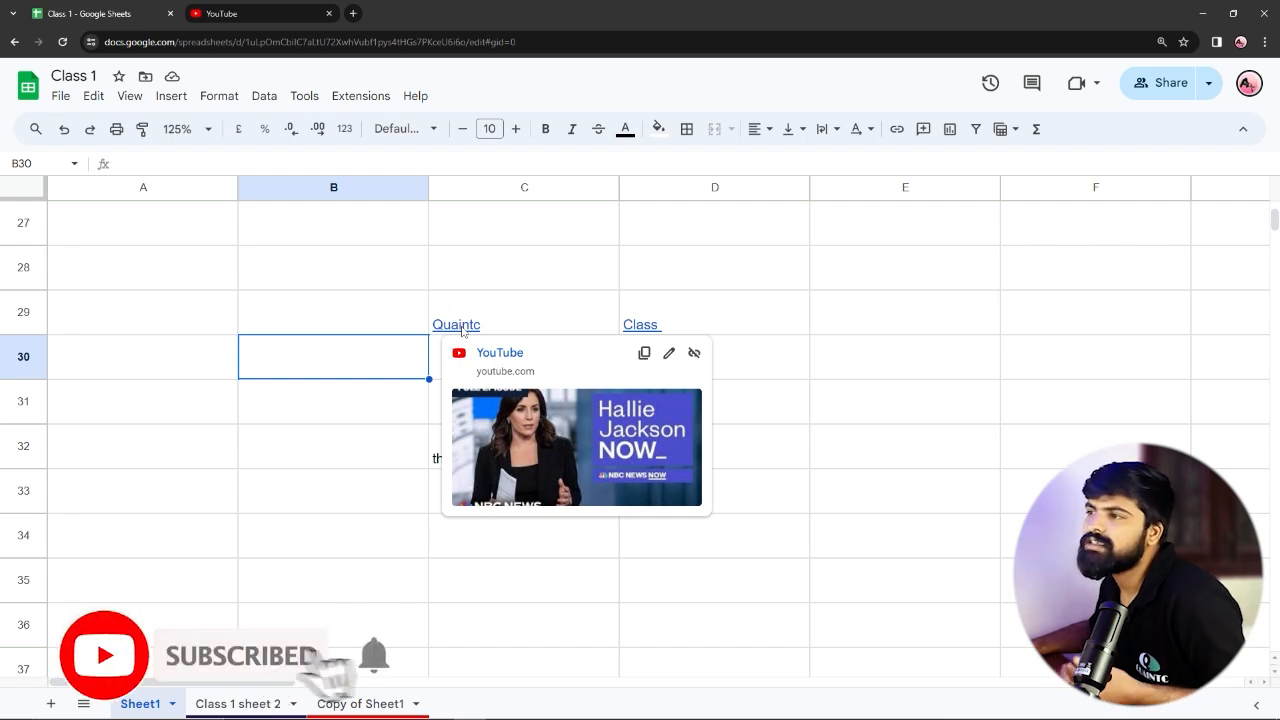
click(462, 332)
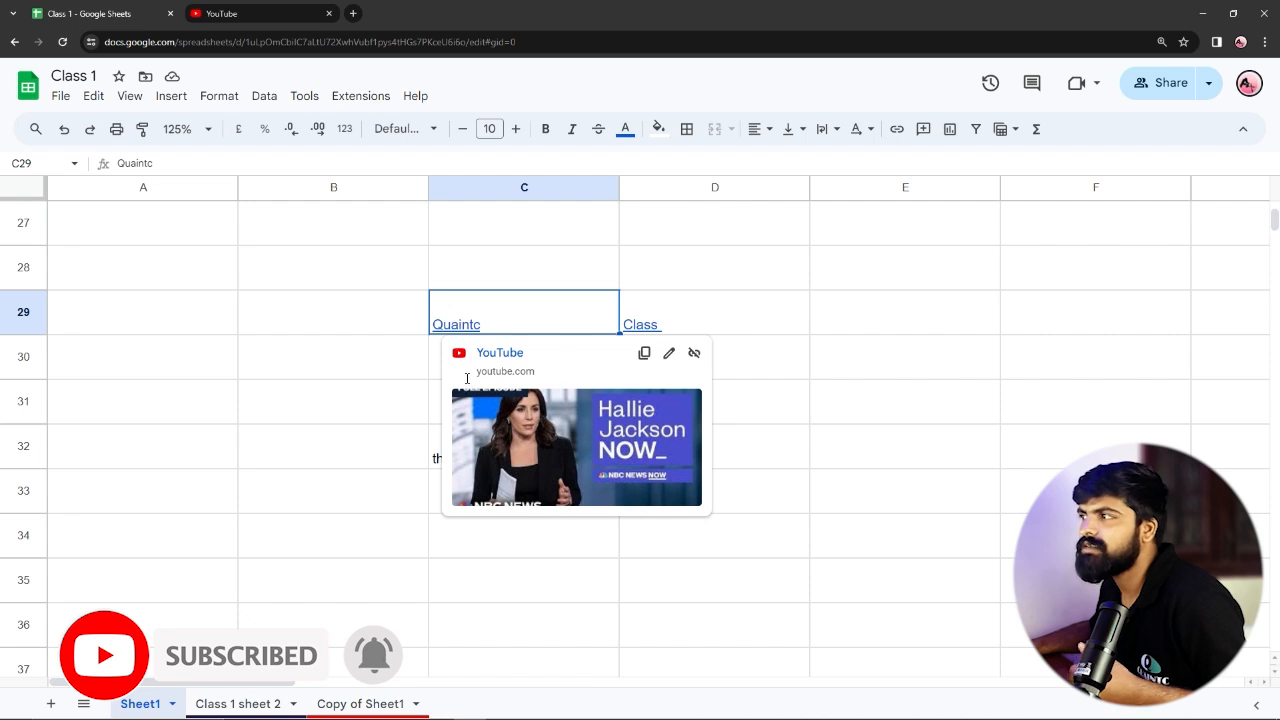
Follow the link in cell D29 to Copy of Sheet1 and return to Sheet1.
click(638, 326)
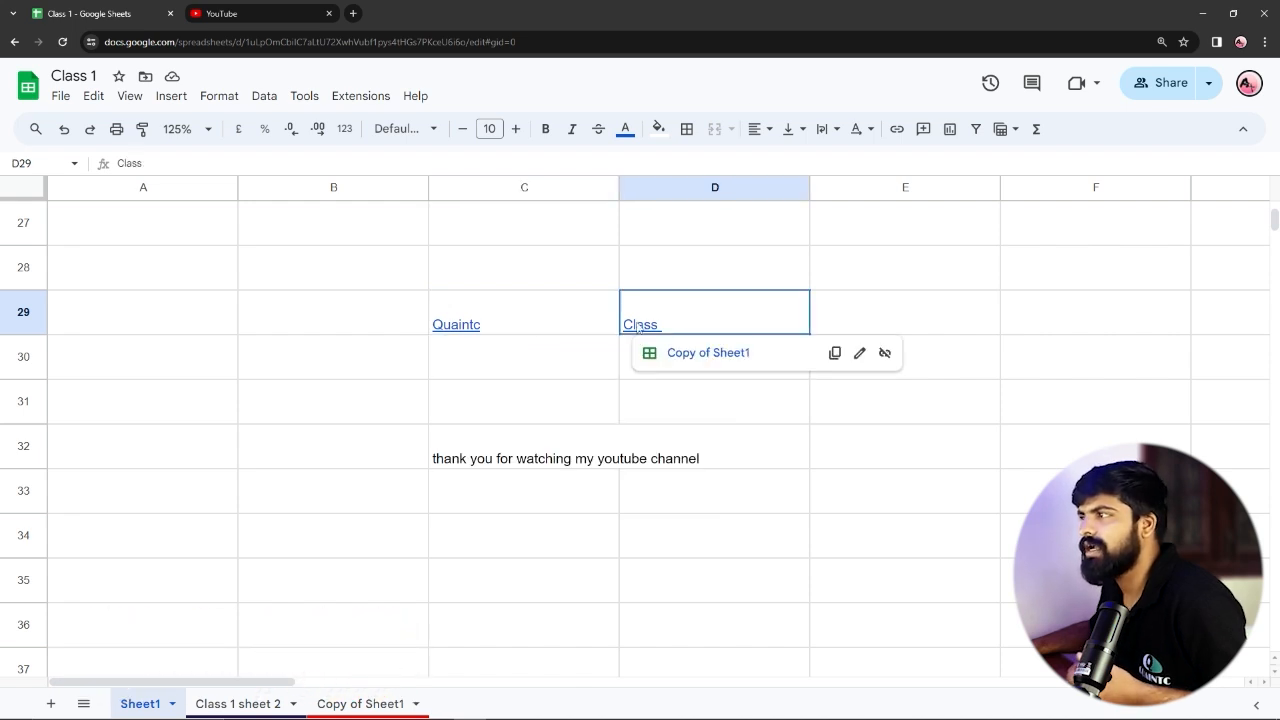
click(705, 355)
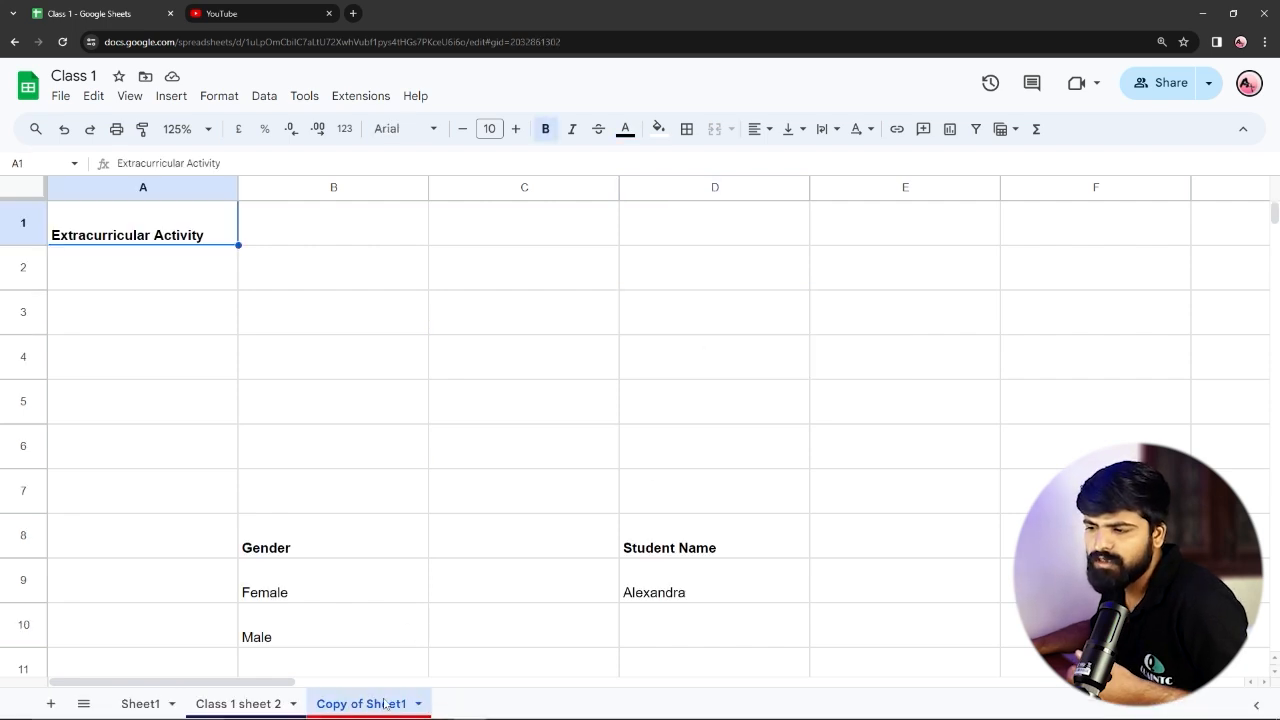
click(136, 703)
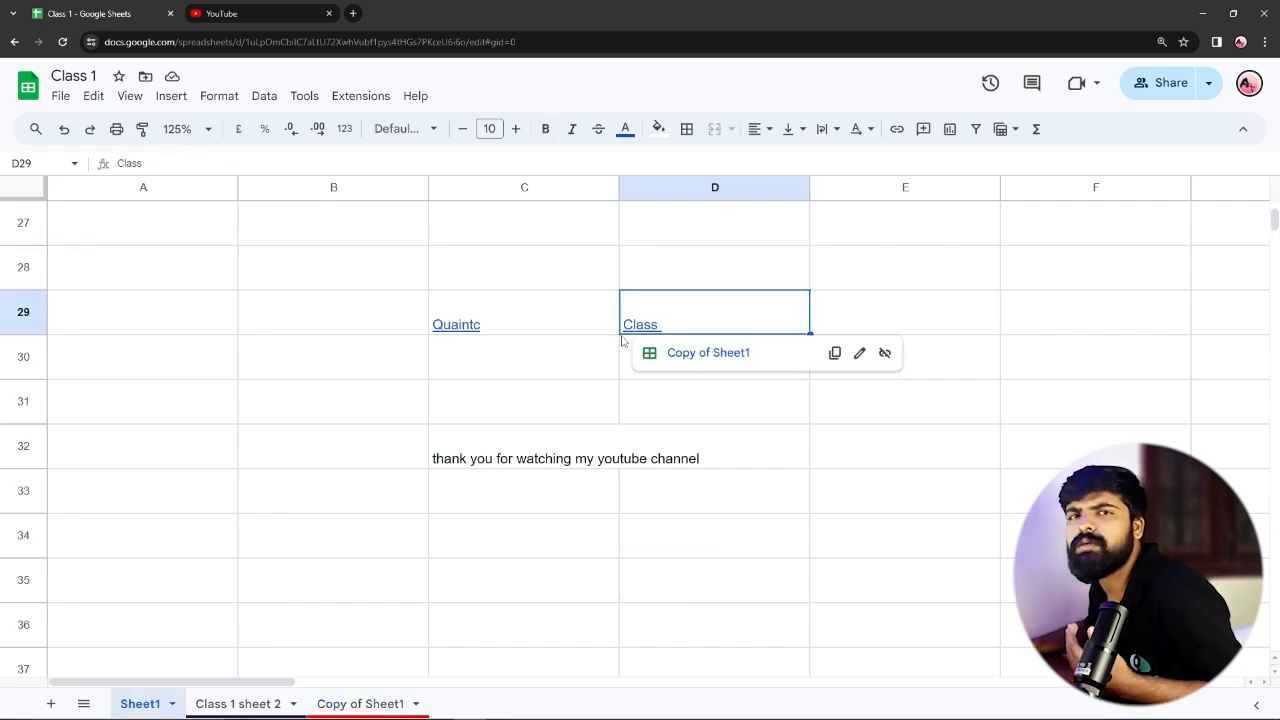
Open the YouTube link in cell C29, and close both YouTube tabs to return to the spreadsheet.
click(444, 337)
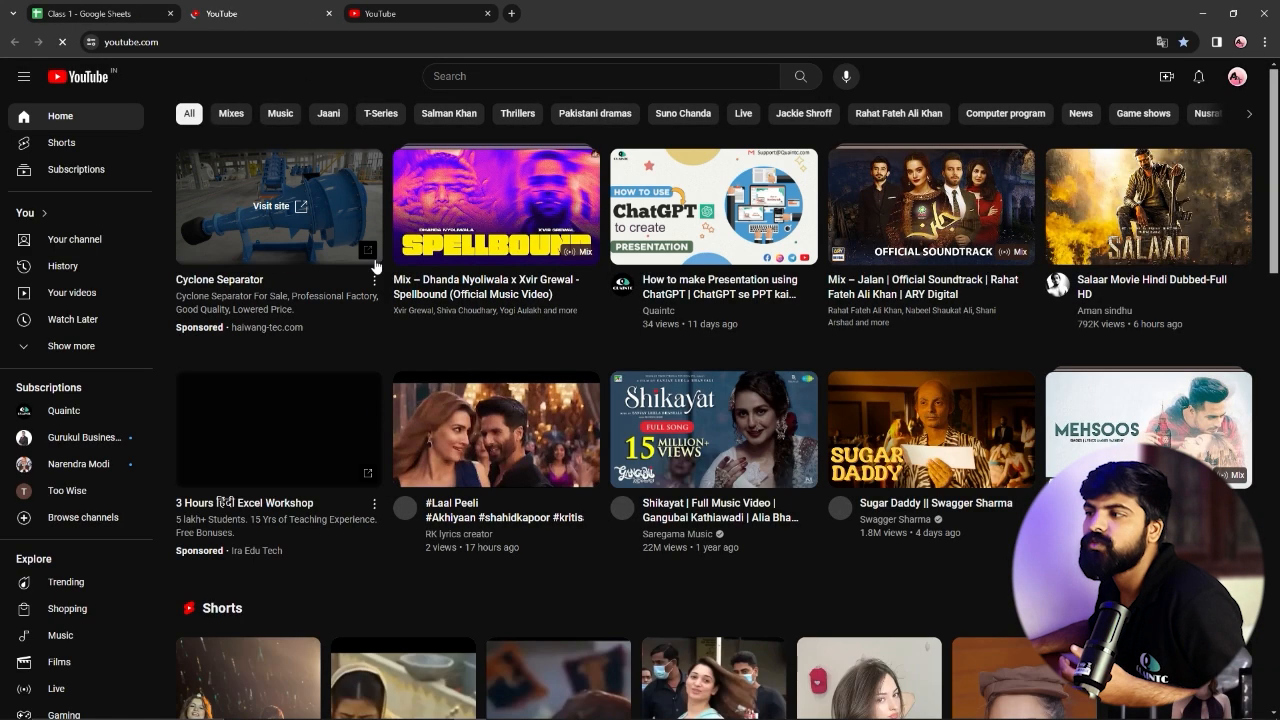
click(488, 14)
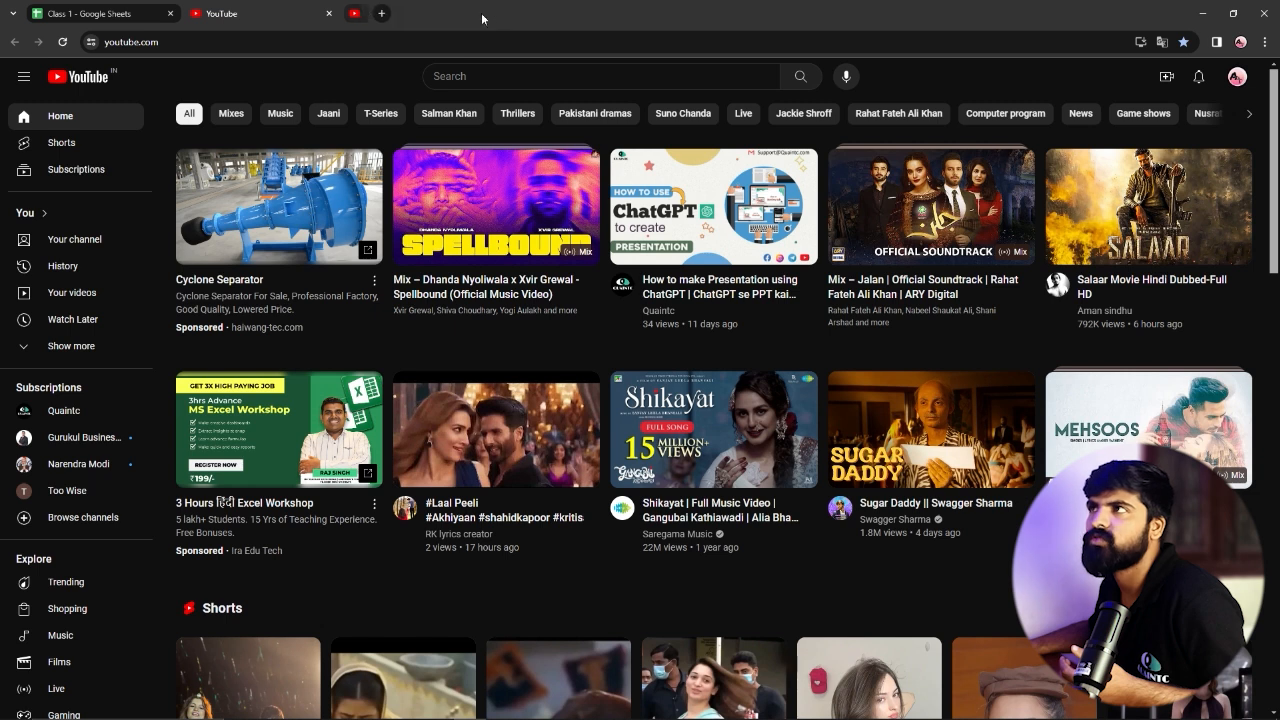
click(328, 14)
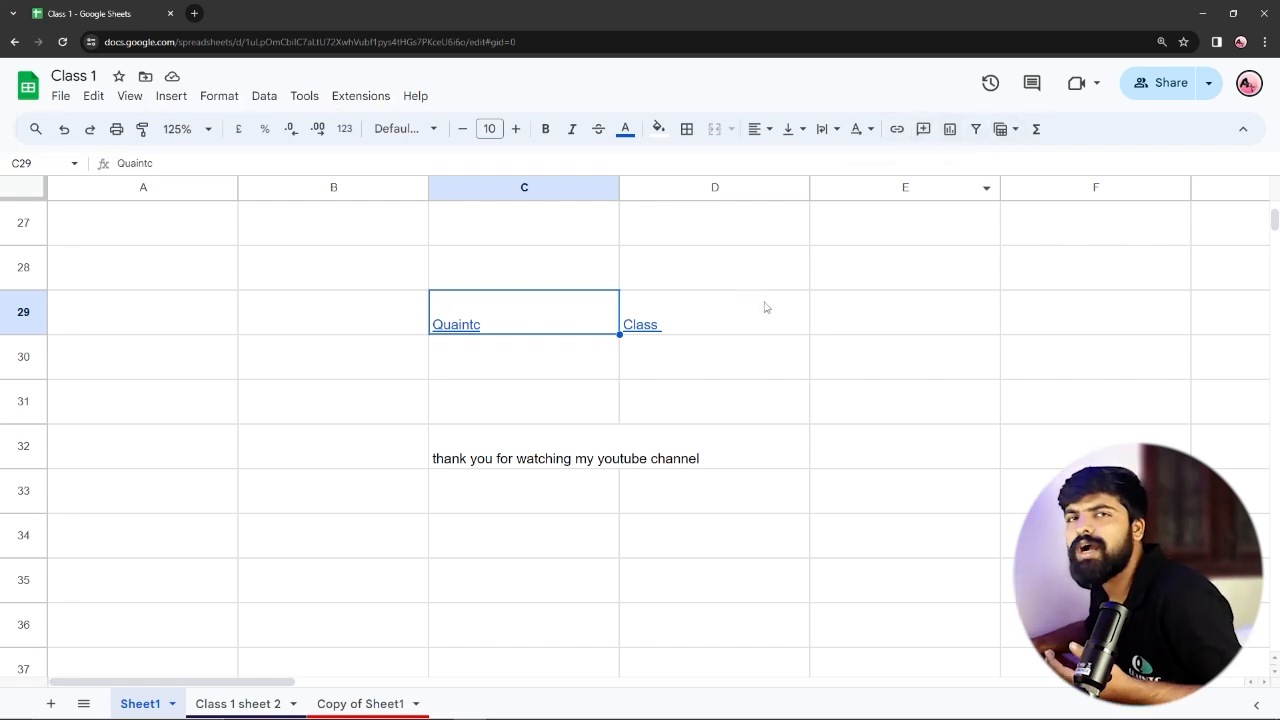
mouse_move(780, 313)
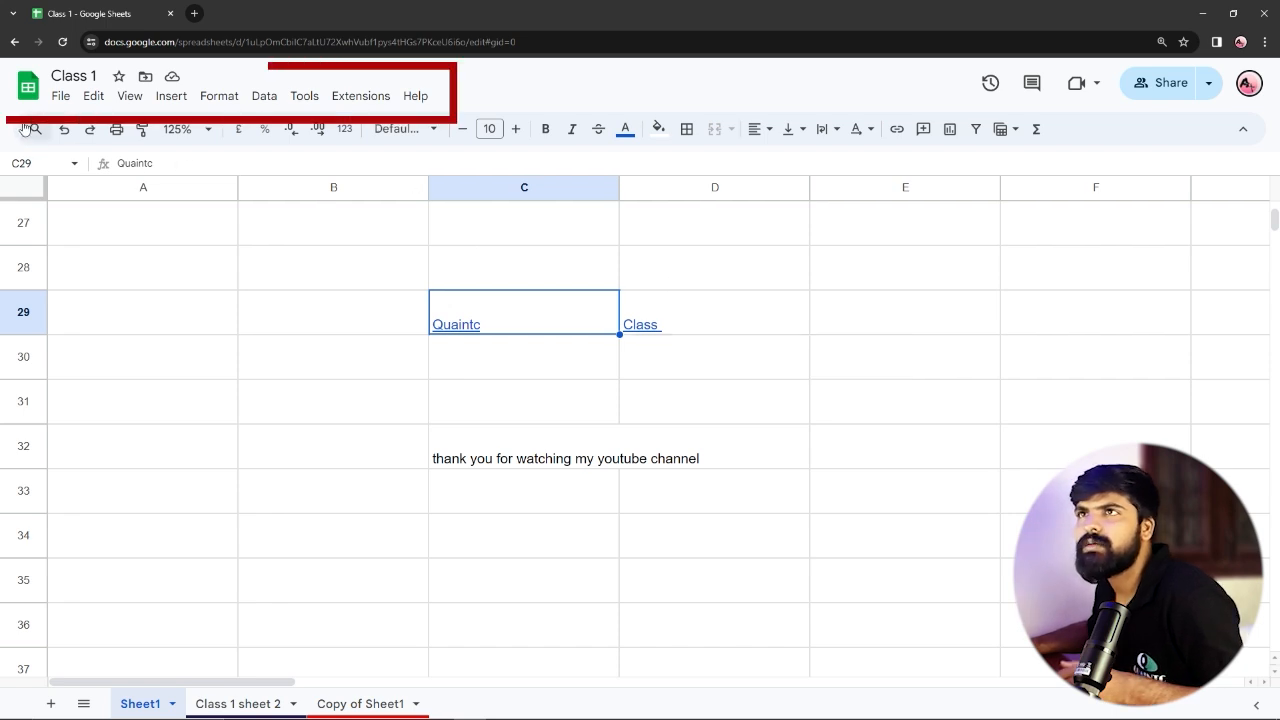